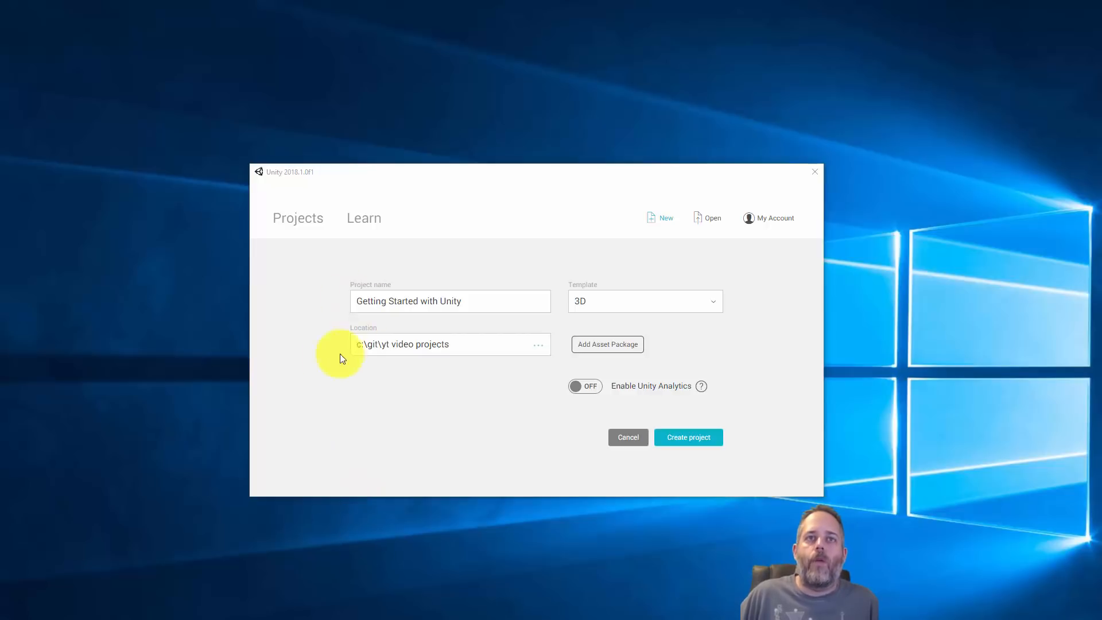
- Create the project Getting Started with Unity in c:\git\yt video projects using the 3D template
left_click(479, 301)
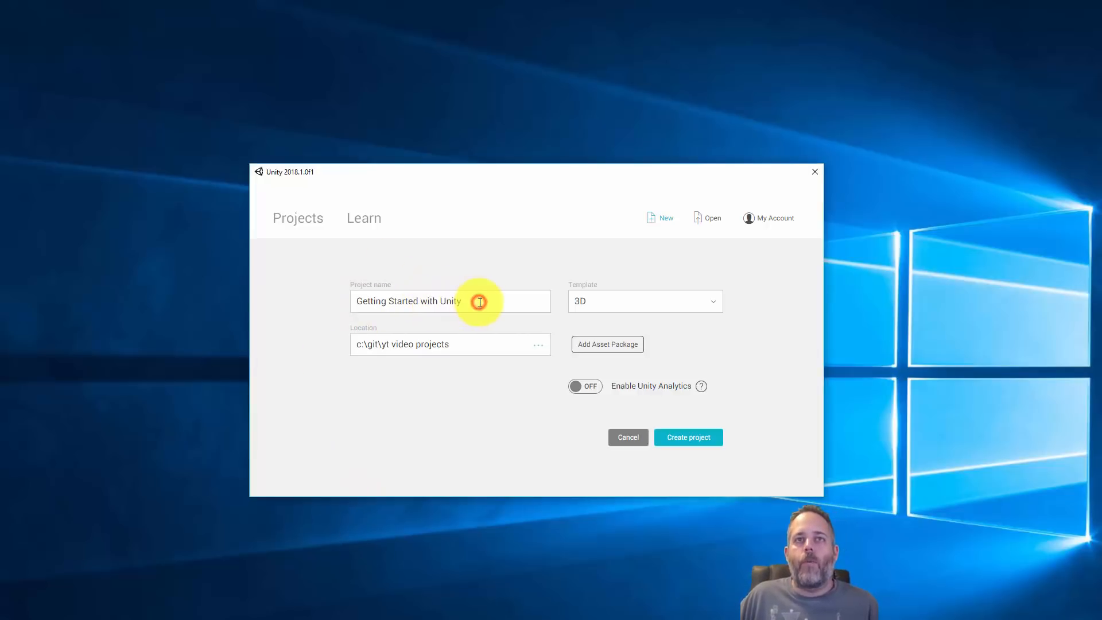
left_click(465, 345)
left_click(597, 301)
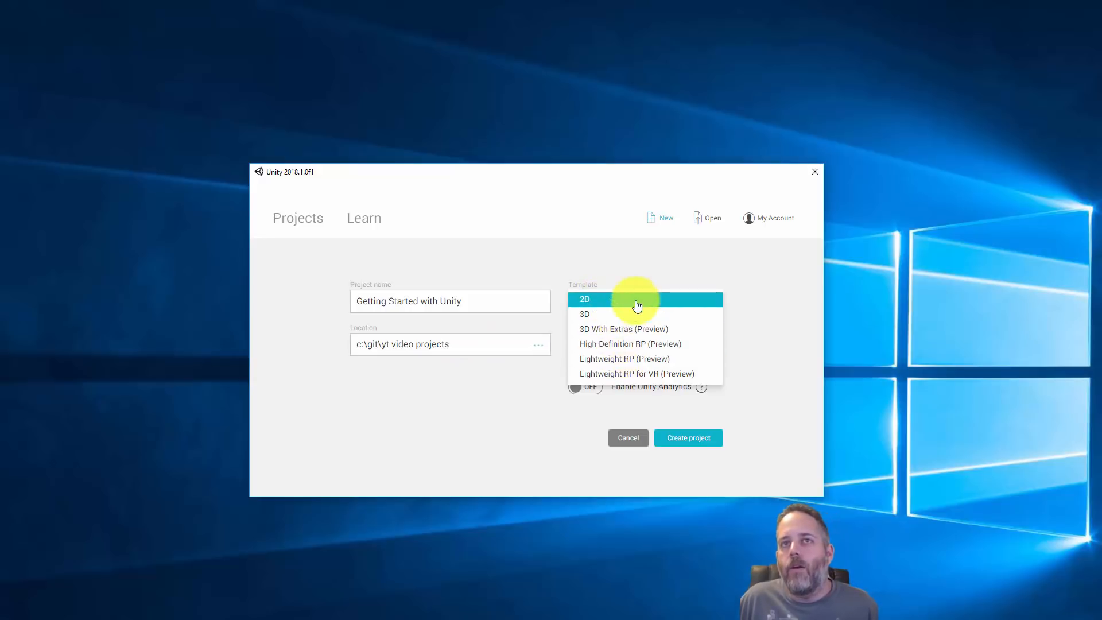
left_click(631, 323)
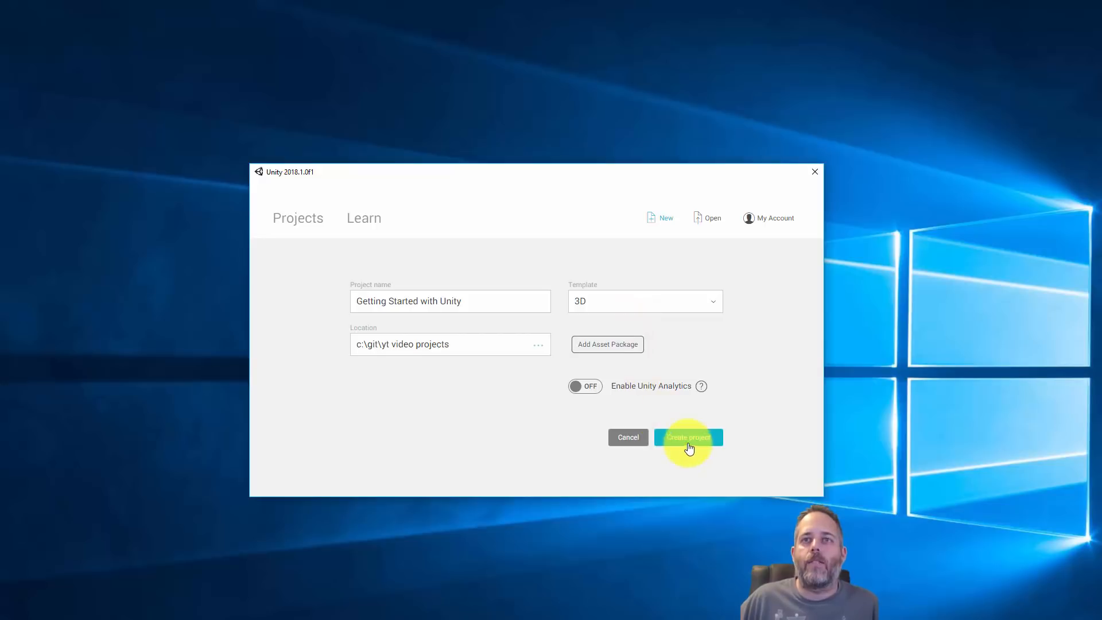
left_click(674, 304)
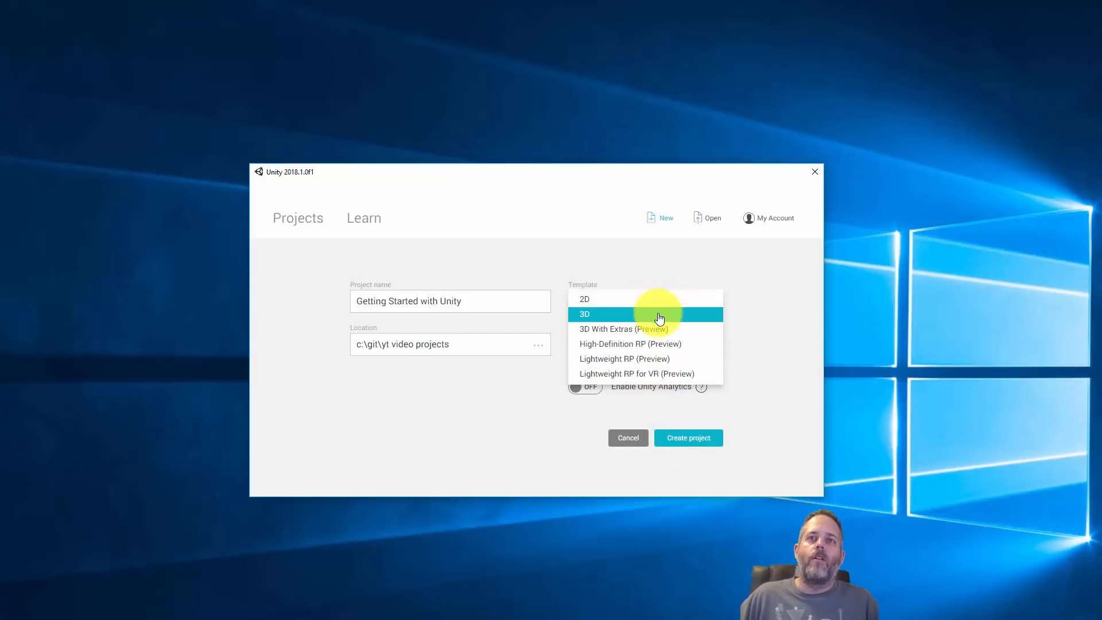
left_click(659, 314)
left_click(706, 442)
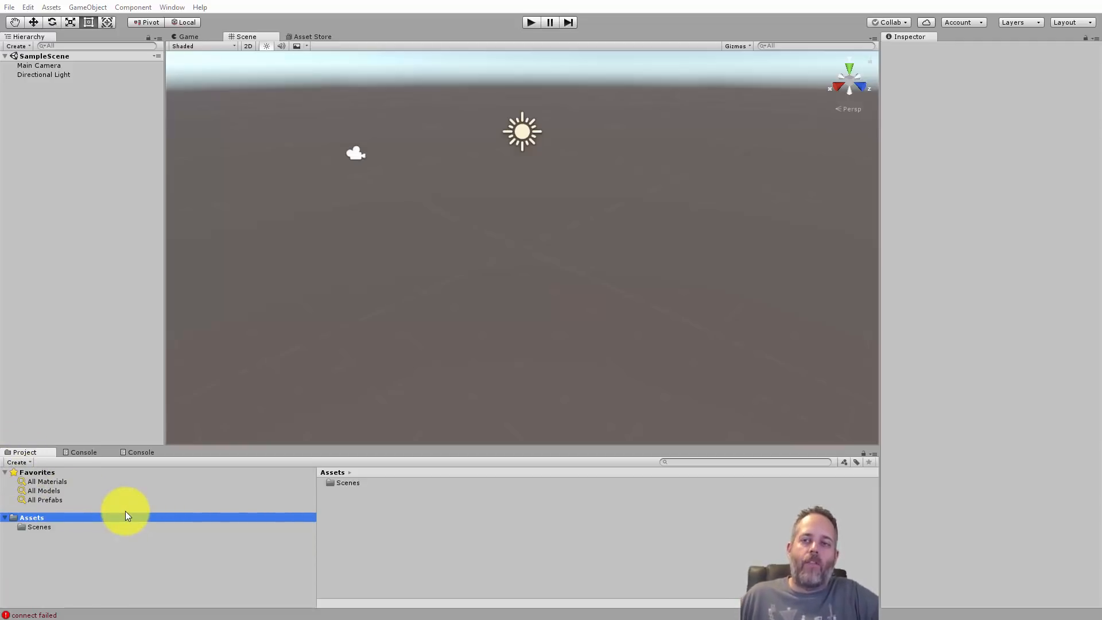
- Open SampleScene from the project's Scenes folder and collapse and re-expand its object list
left_click(124, 525)
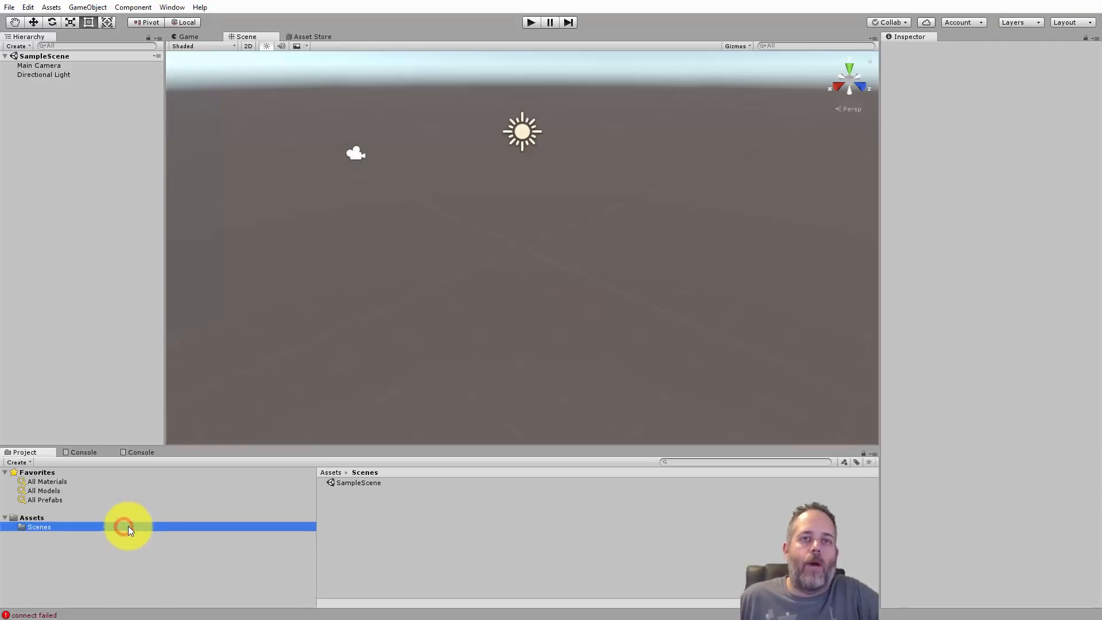
left_click(361, 482)
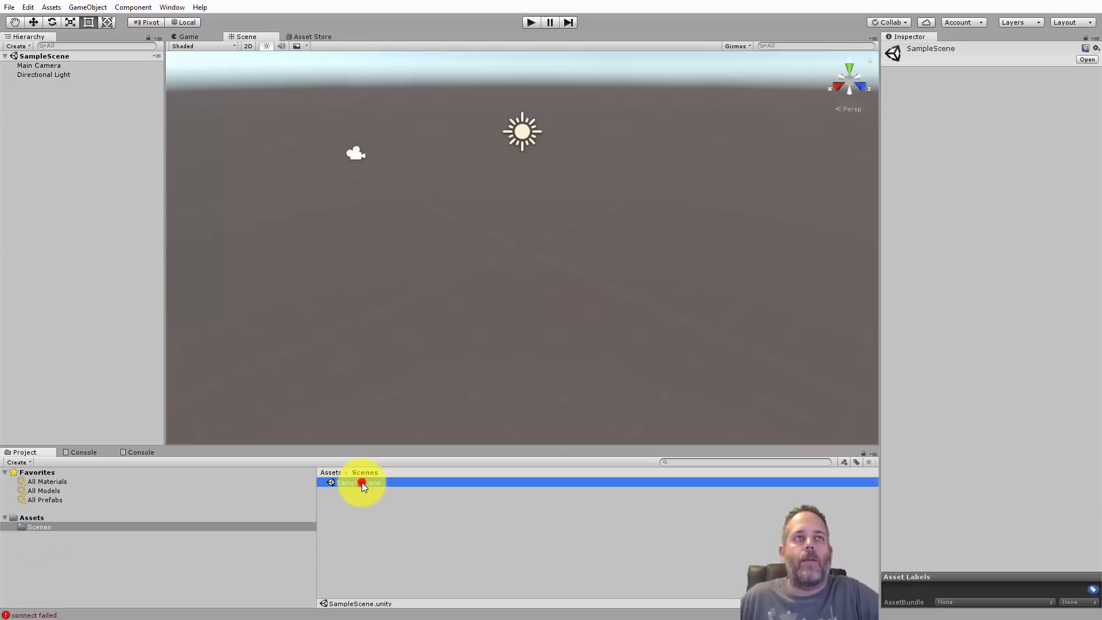
left_click(361, 482)
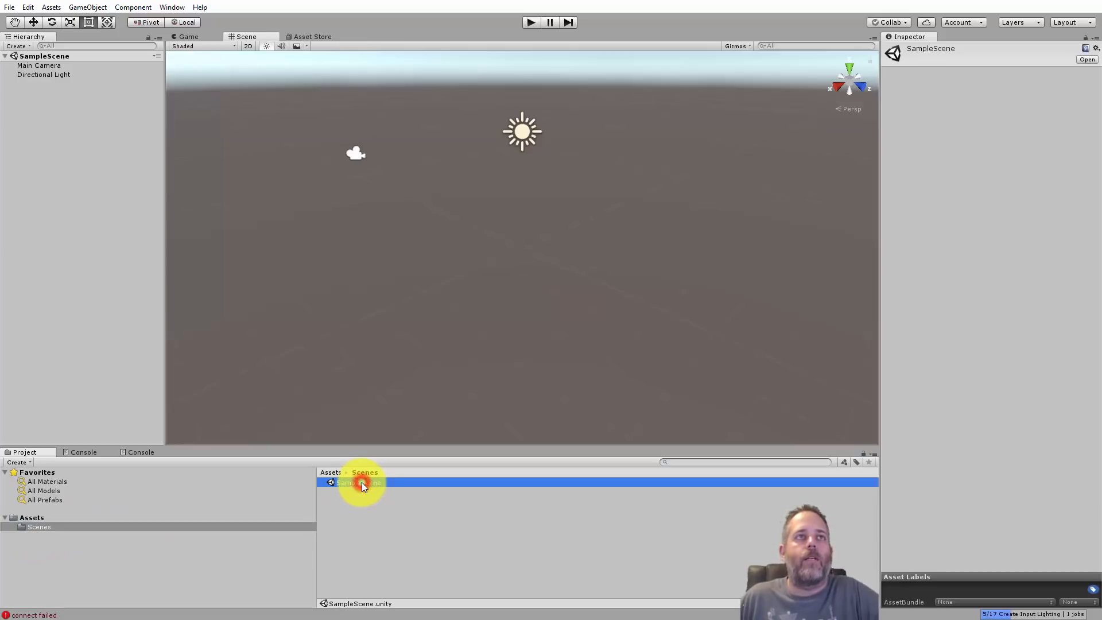
left_click(6, 56)
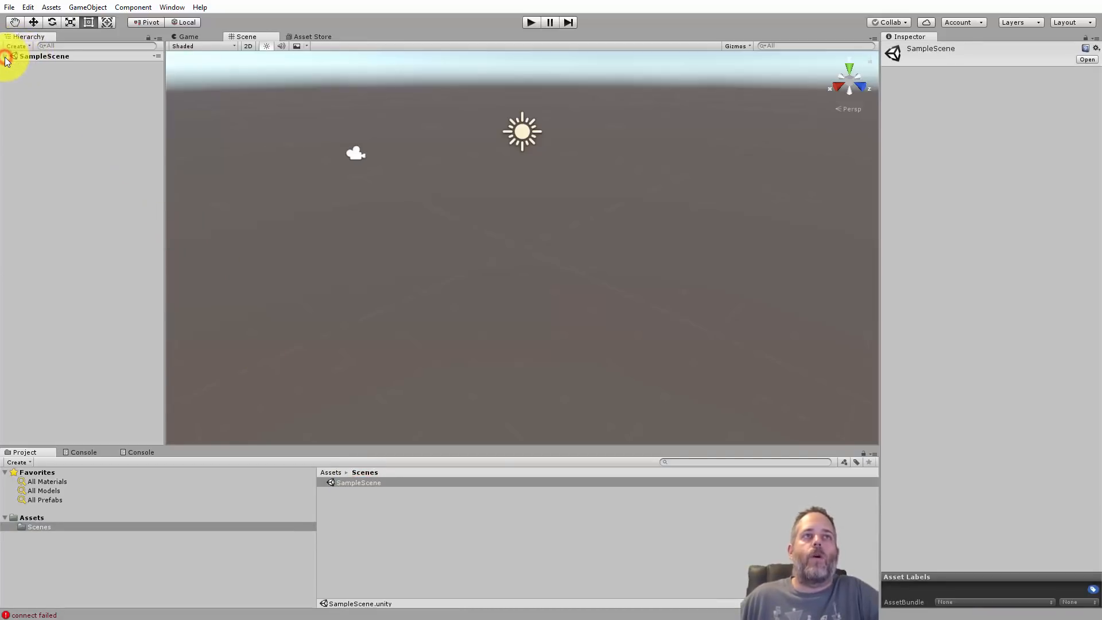
left_click(5, 56)
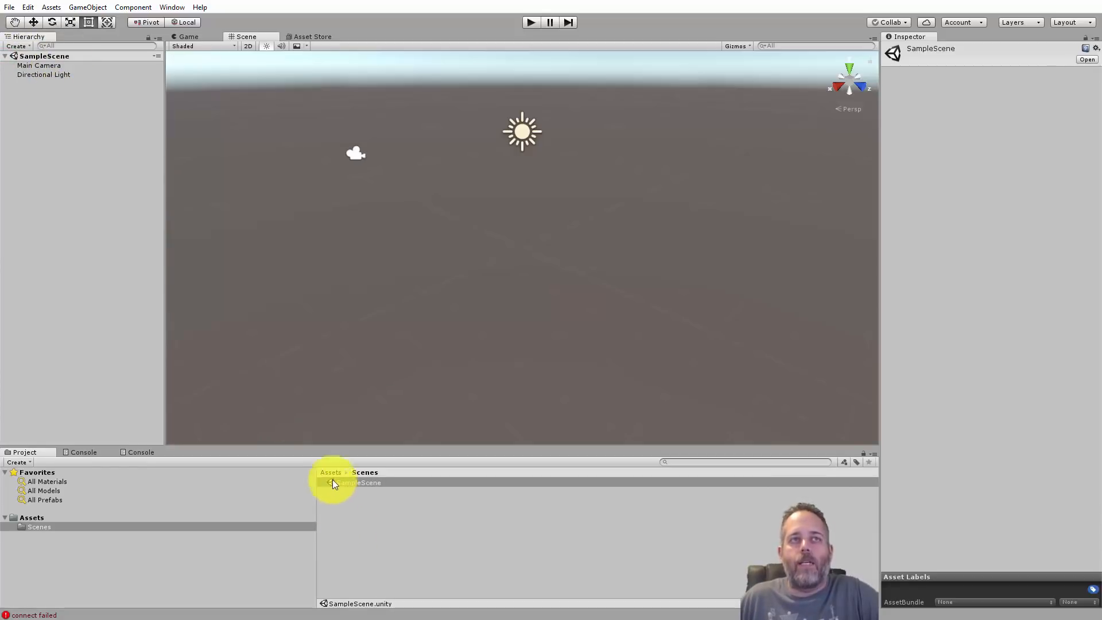
- Create a new scene and duplicate its Directional Light twice
left_click(10, 7)
left_click(26, 21)
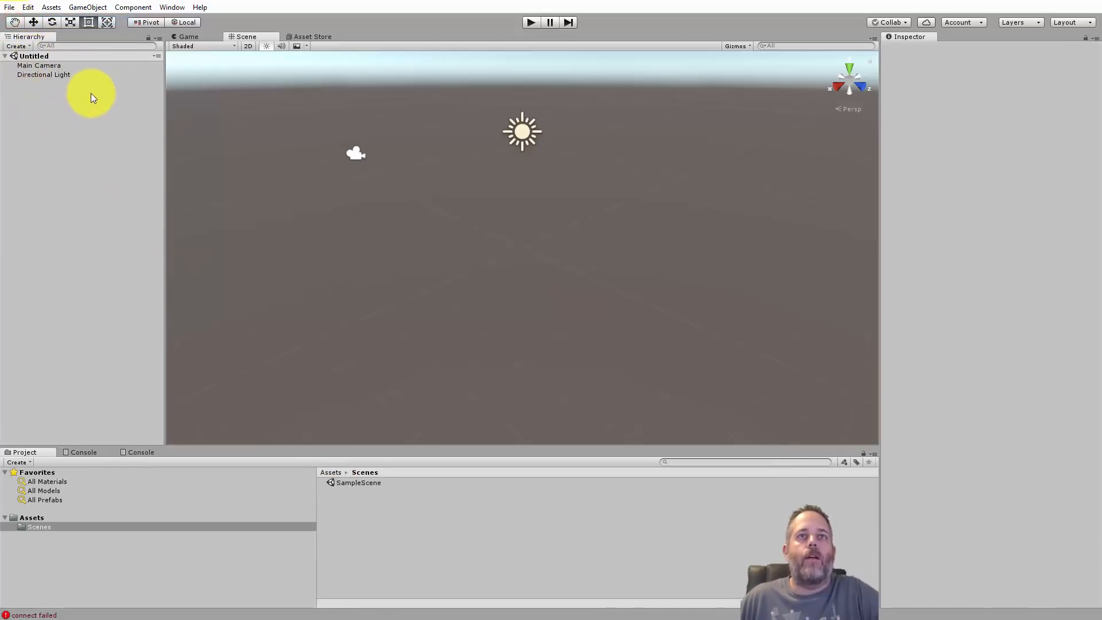
left_click(61, 67)
left_click(58, 74)
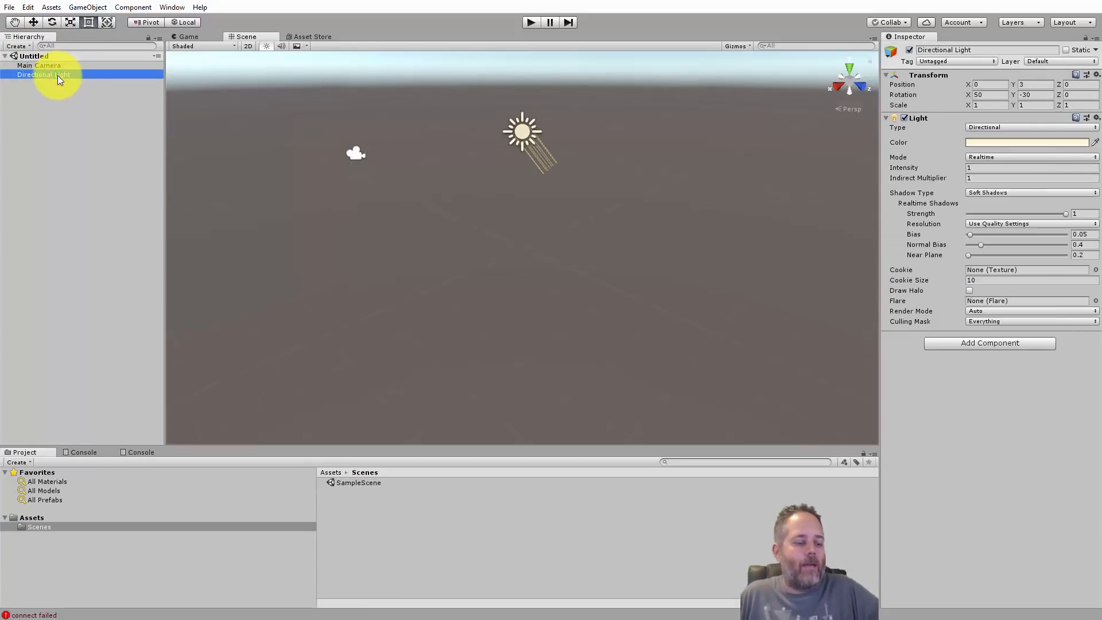
key("ctrl+d")
key("ctrl+d")
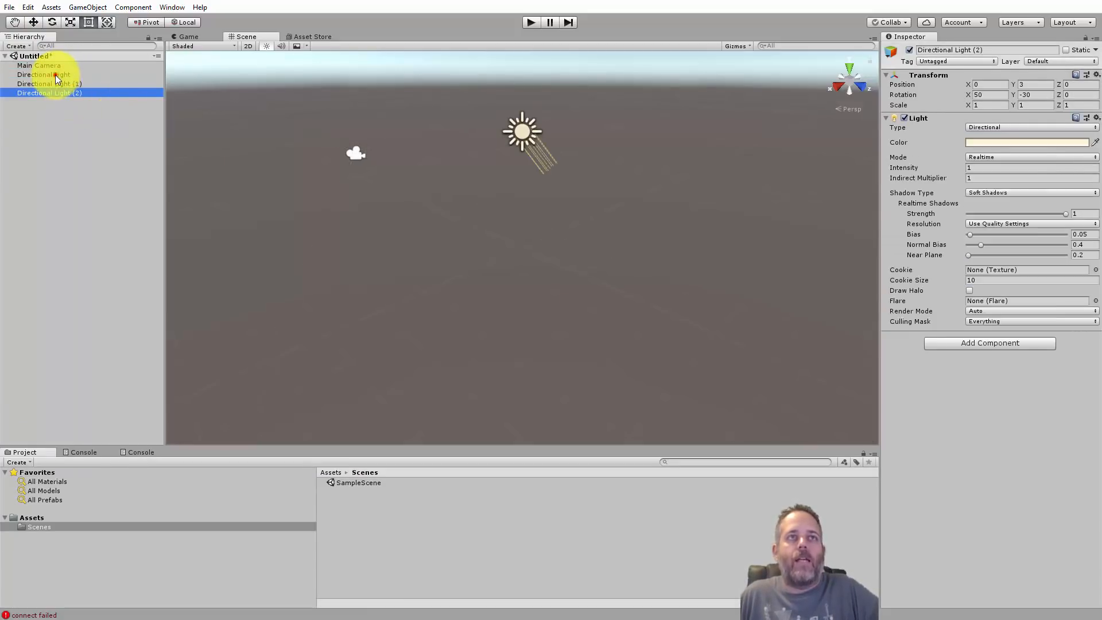
left_click(55, 75)
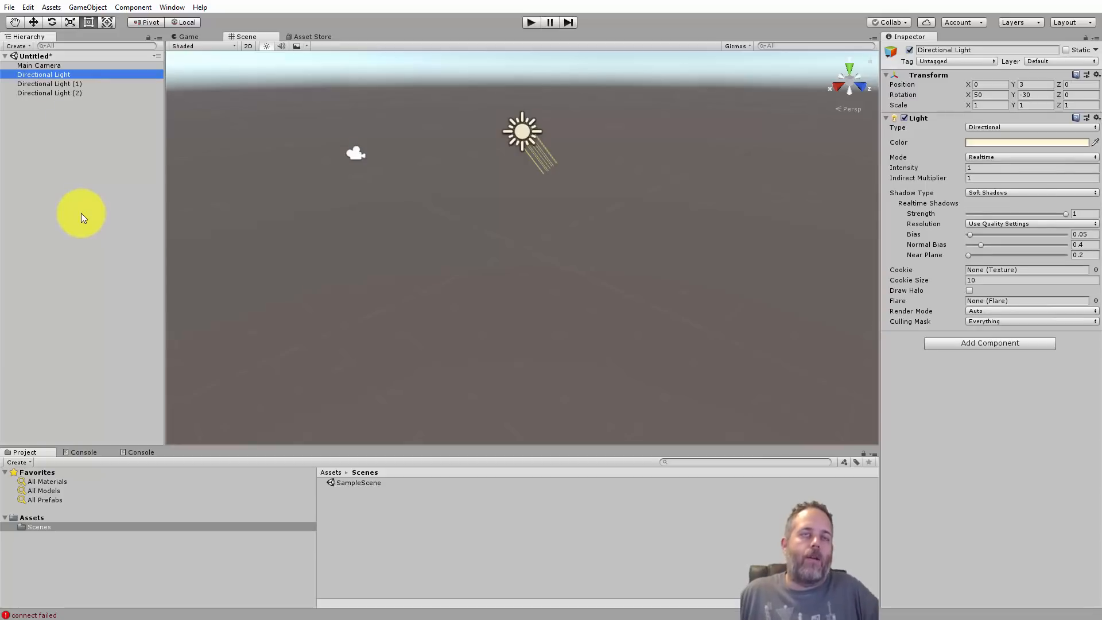
- Reopen SampleScene without saving the changes made in the untitled scene
double_click(356, 483)
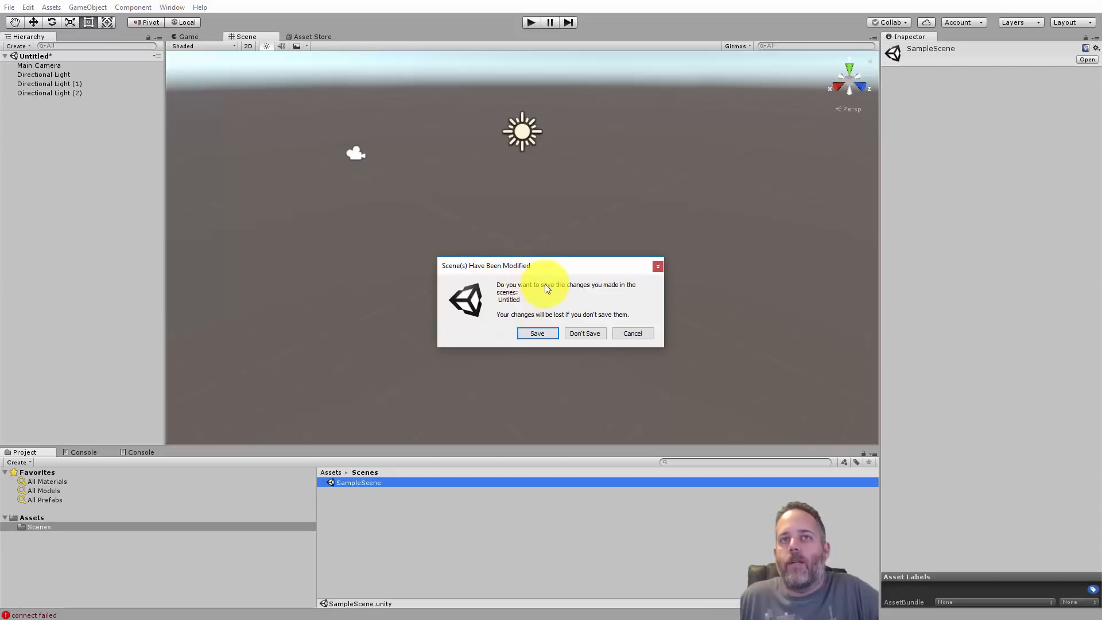
left_click(579, 332)
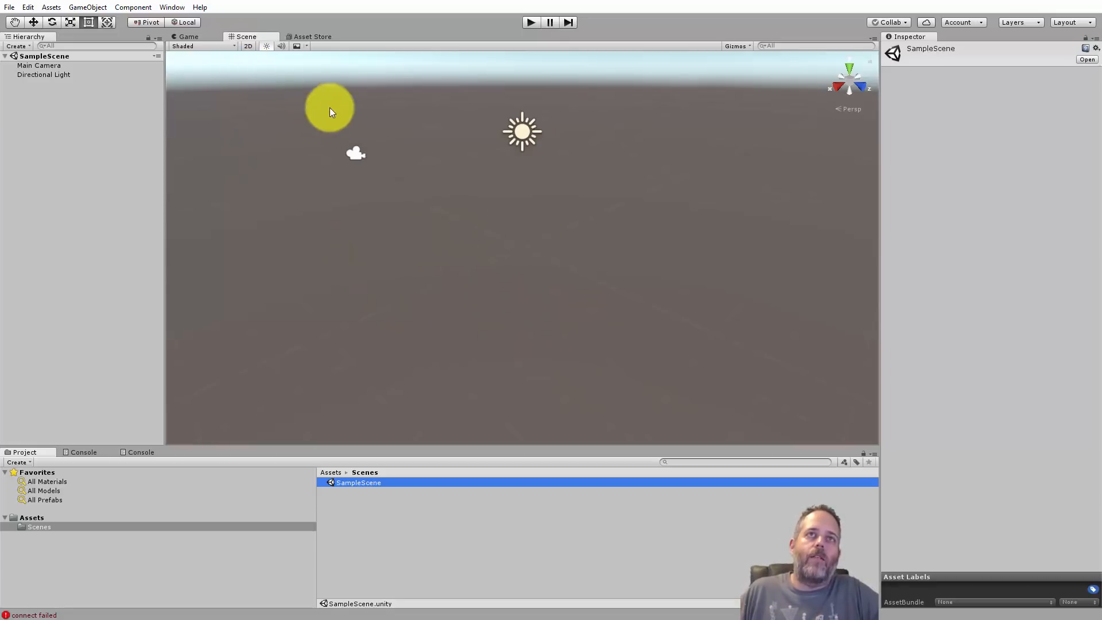
- Toggle the Scene view between 3D and 2D, leaving it in 2D mode
left_click(248, 49)
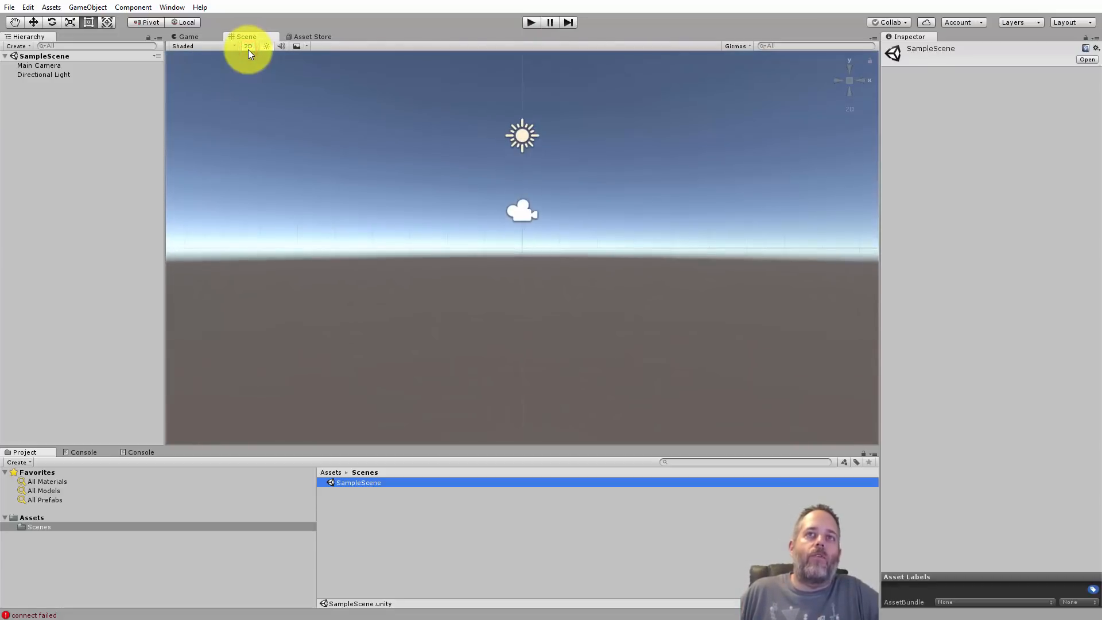
left_click(249, 50)
left_click(250, 47)
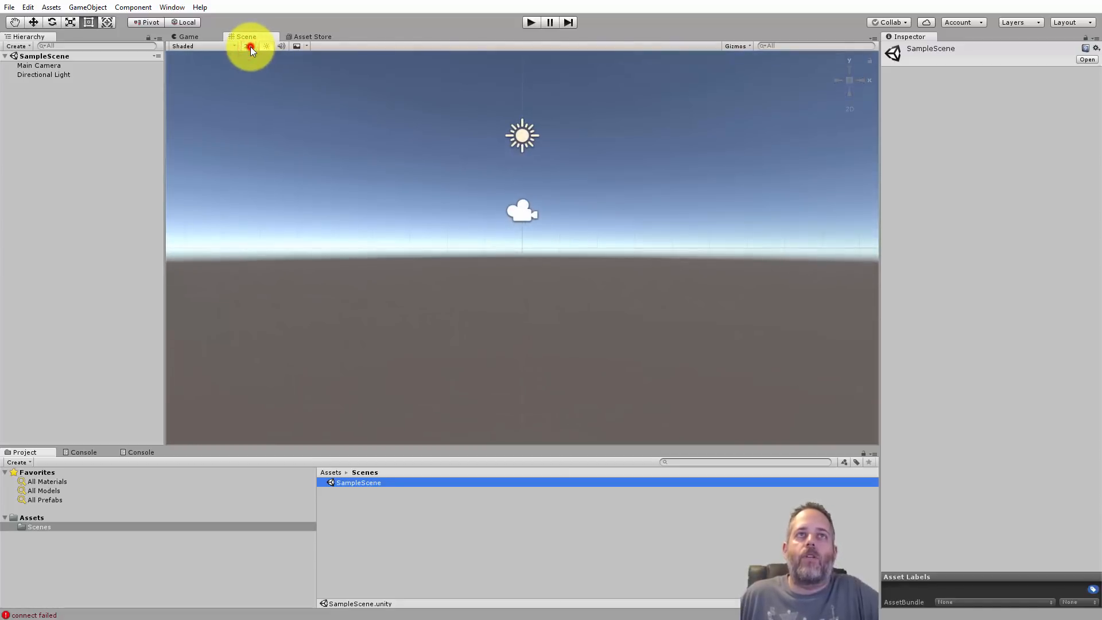
left_click(251, 47)
left_click(250, 47)
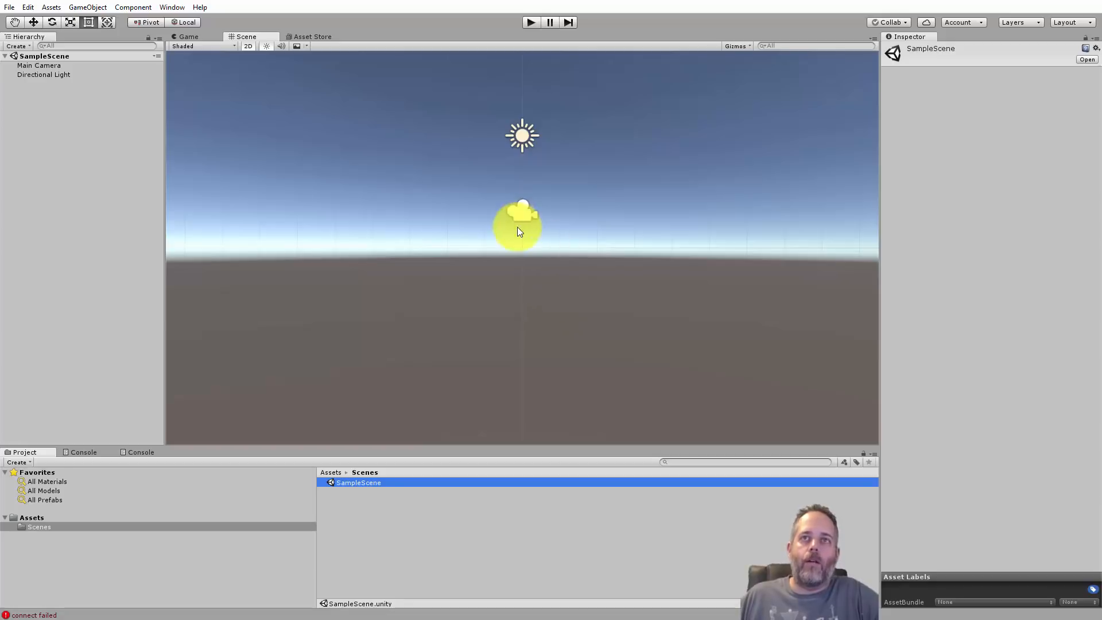
scroll(409, 246, "down", 1)
scroll(409, 247, "down", 3)
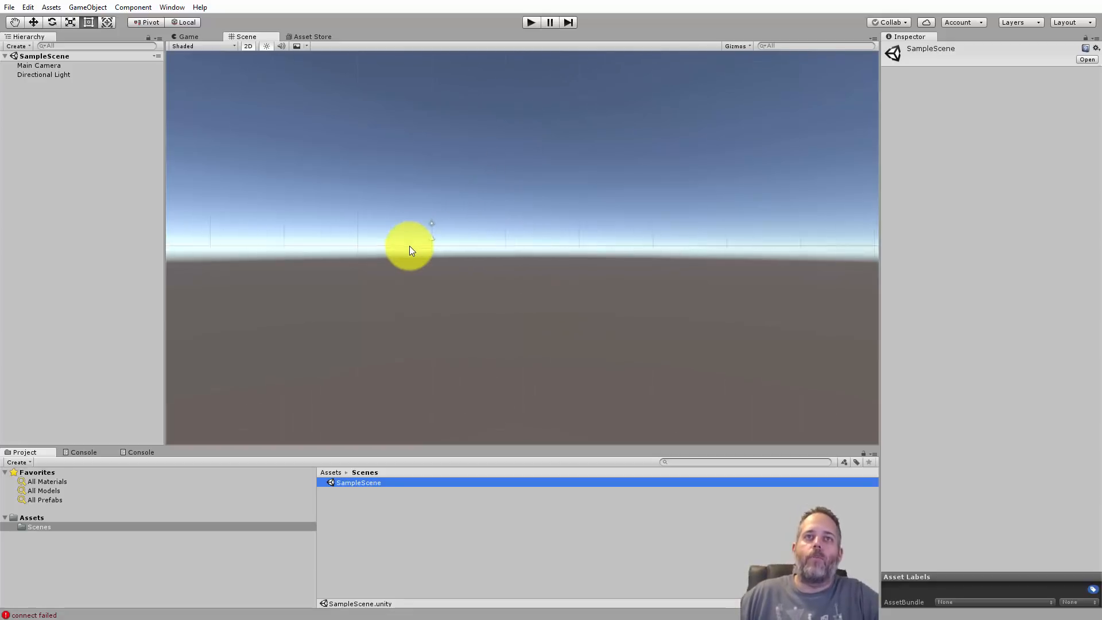
scroll(408, 246, "up", 3)
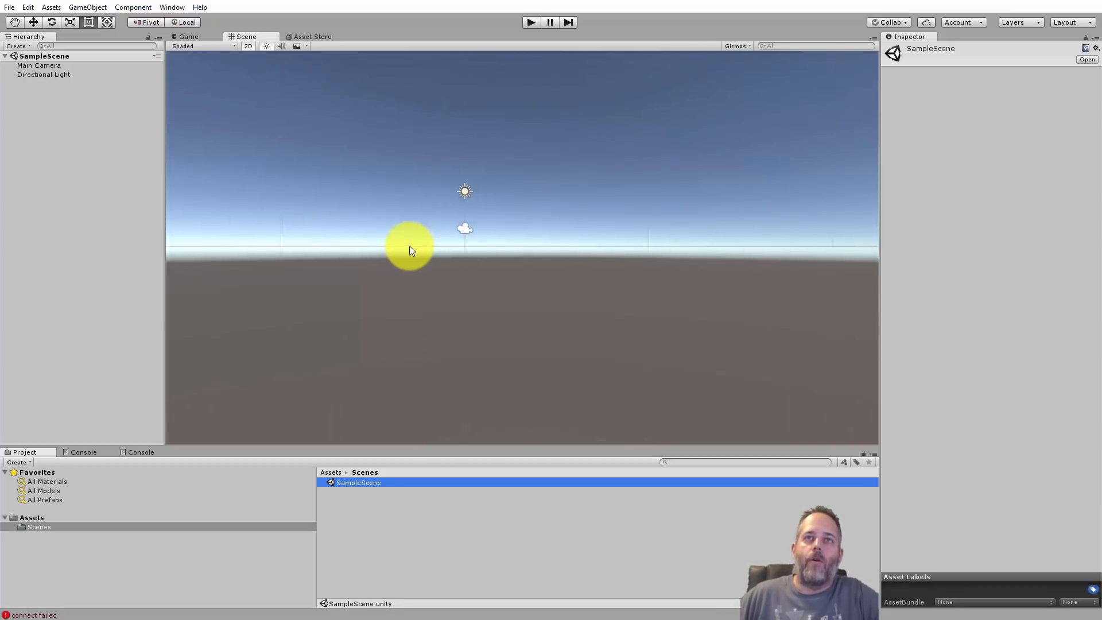
scroll(409, 247, "down", 1)
scroll(414, 259, "up", 2)
scroll(418, 267, "down", 1)
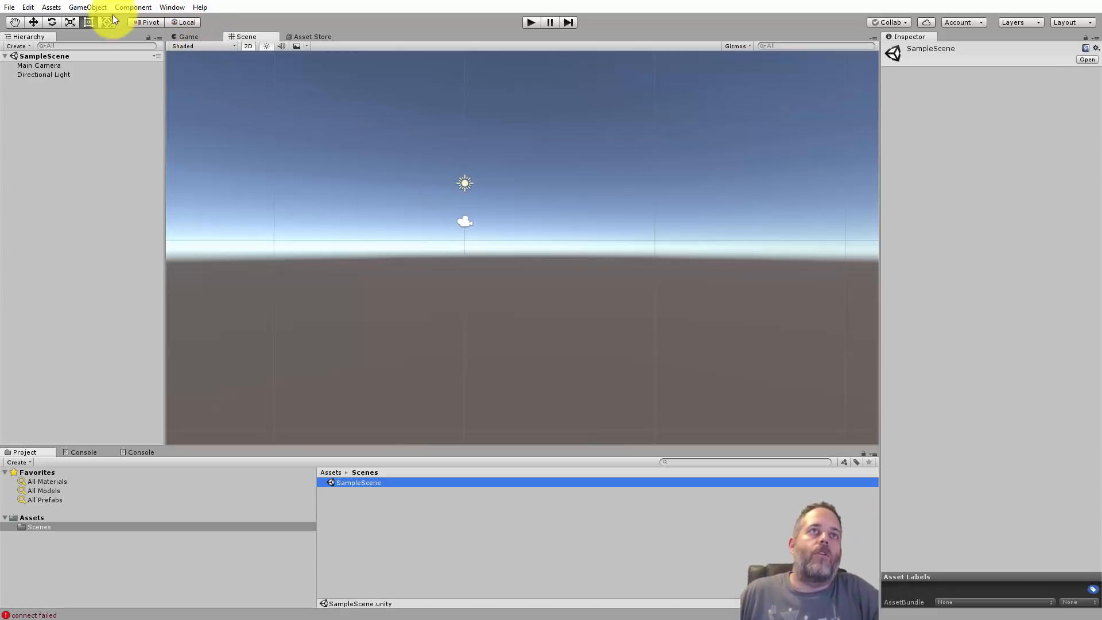
- Add a Cube to SampleScene and compare it in the 3D and 2D scene views
left_click(93, 10)
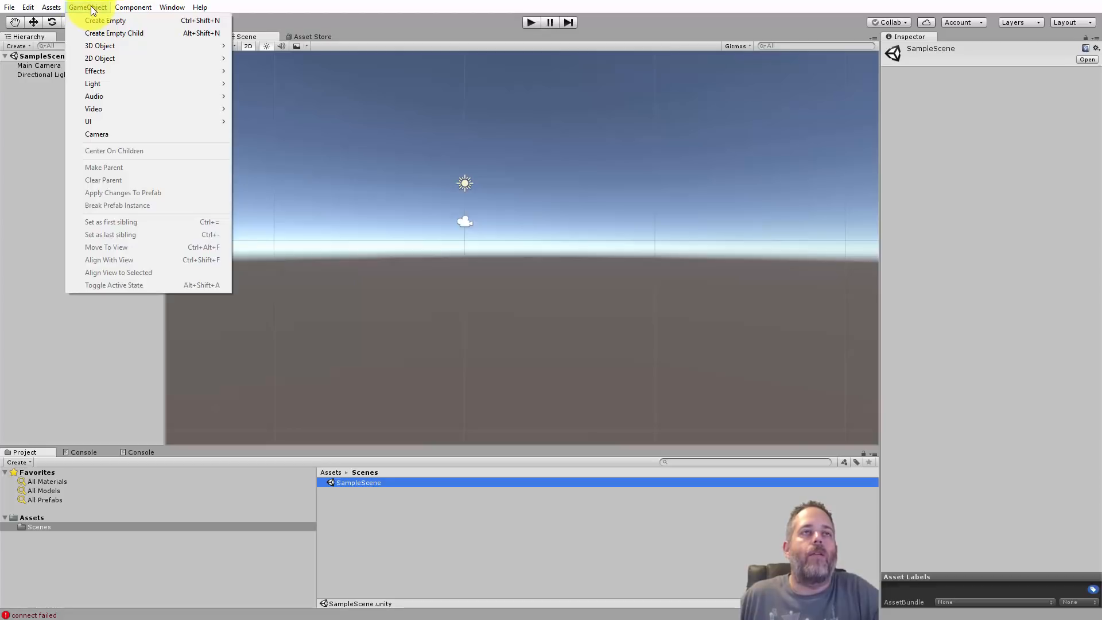
mouse_move(98, 47)
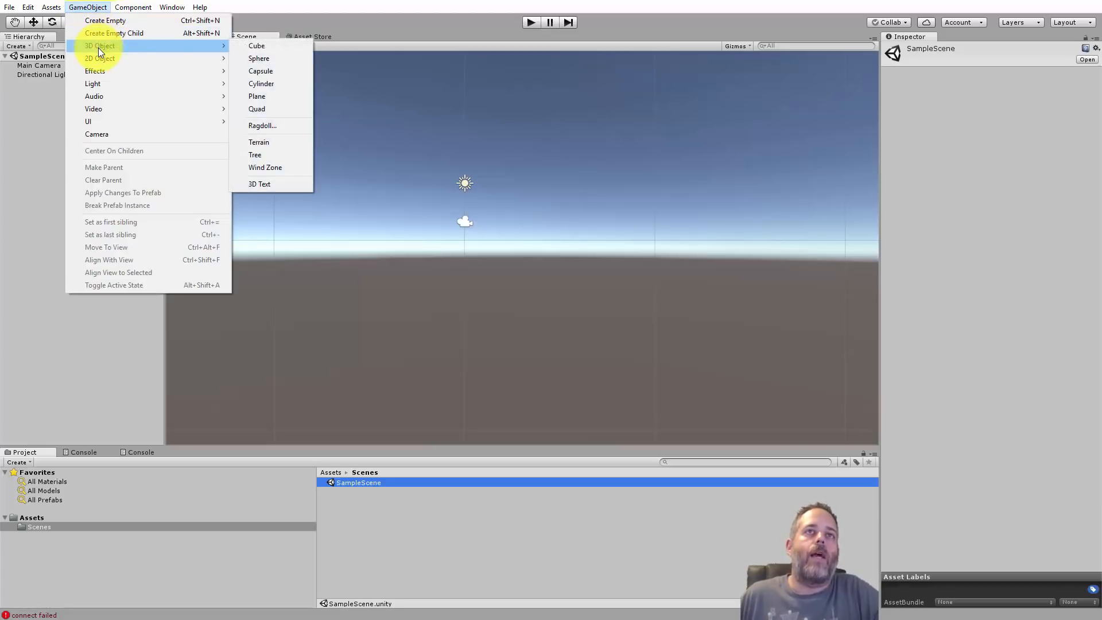
left_click(250, 48)
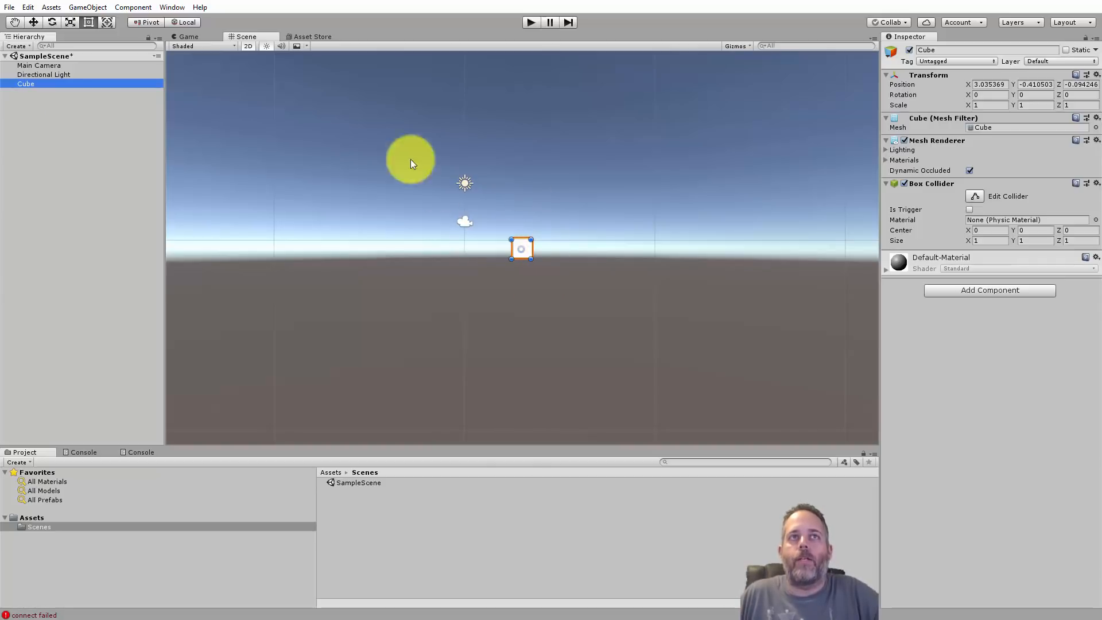
left_click(247, 47)
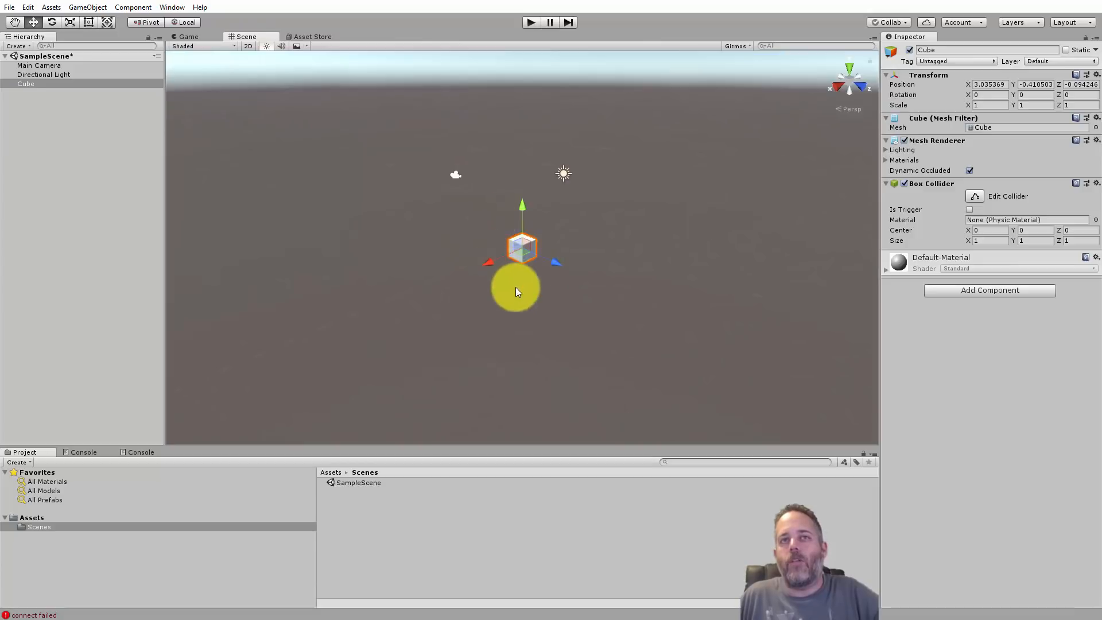
left_click(249, 49)
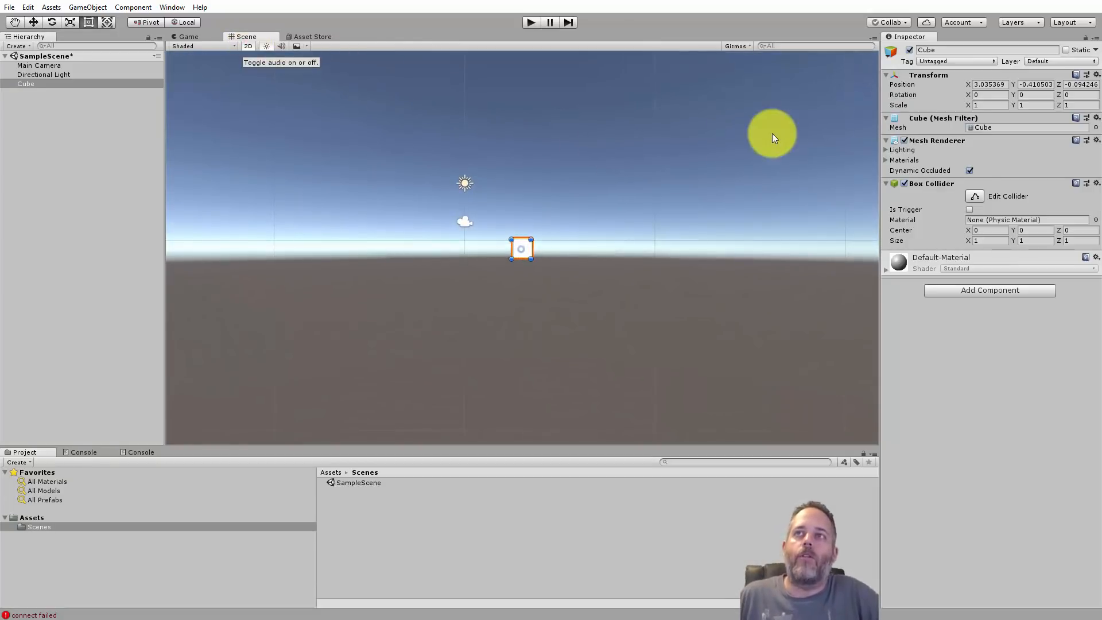
- Examine the components and properties of the Cube and the Main Camera
left_click(78, 84)
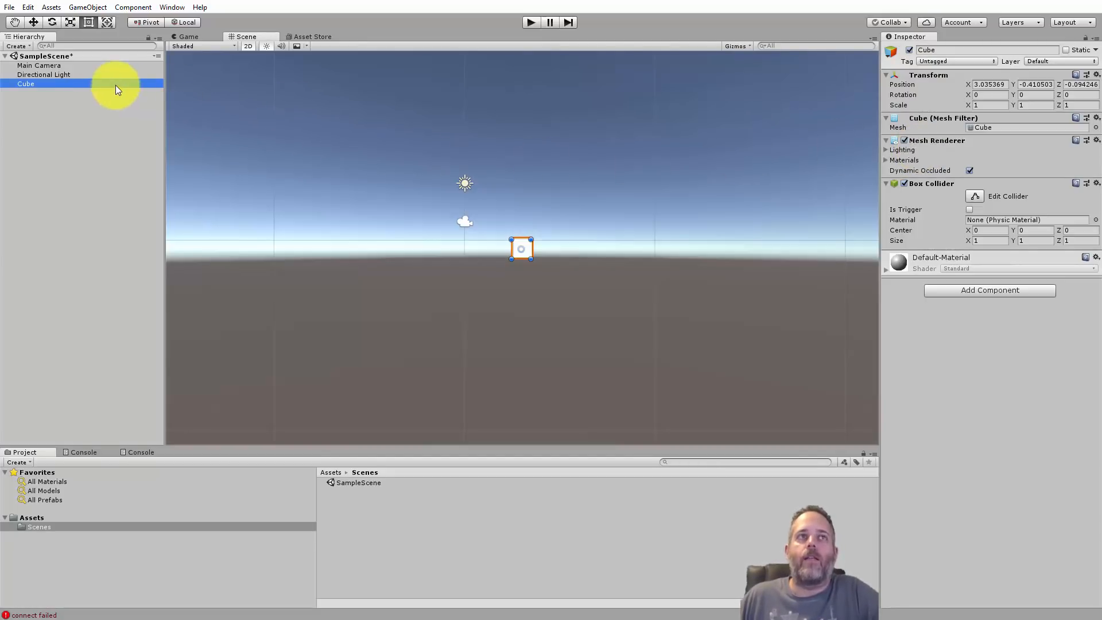
left_click(68, 65)
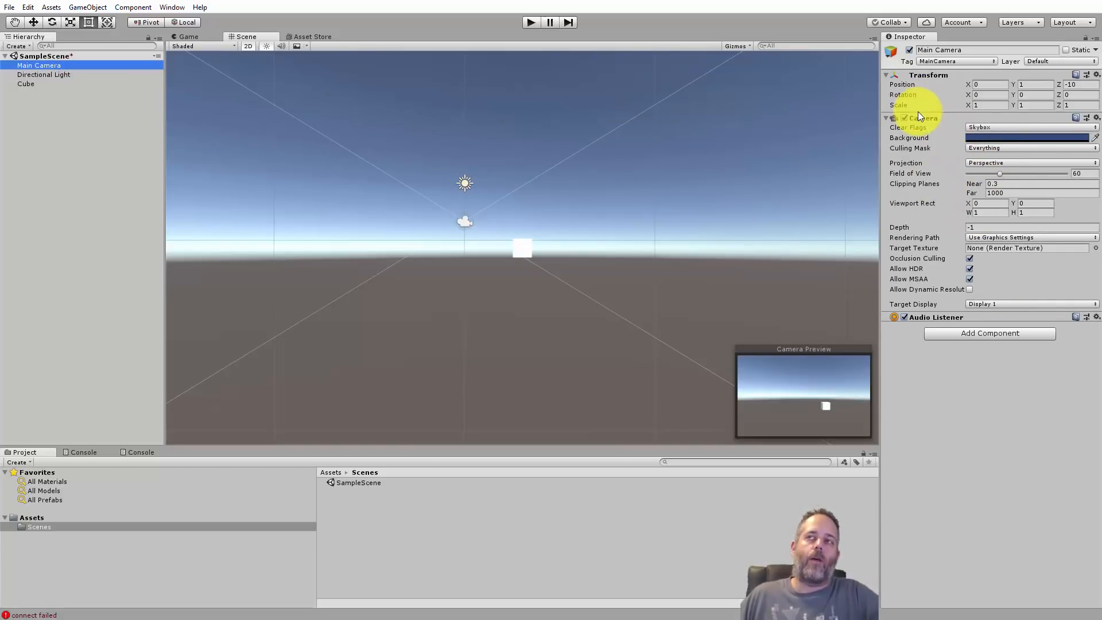
left_click(41, 84)
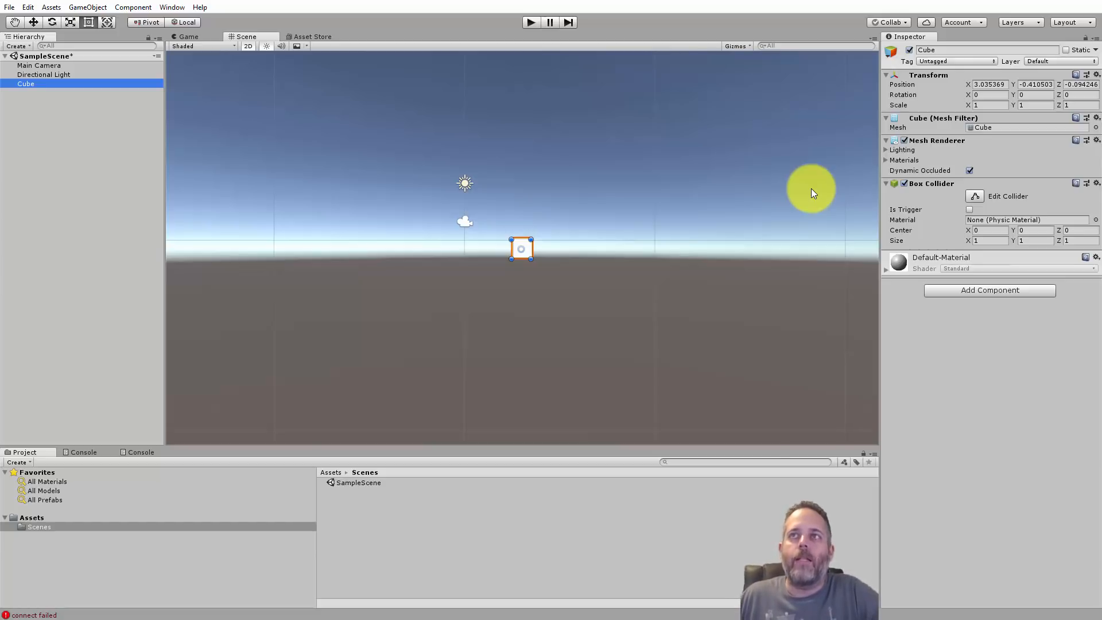
- Set the Cube's position to X 0, Y 0 and Z 0
left_click(986, 88)
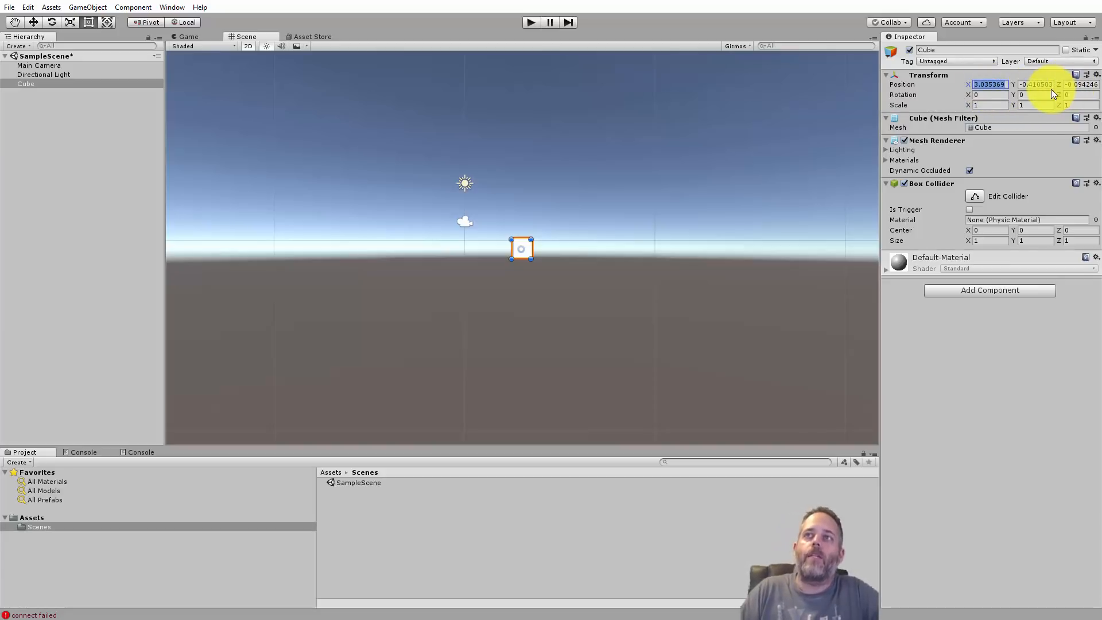
type("0")
key("Tab")
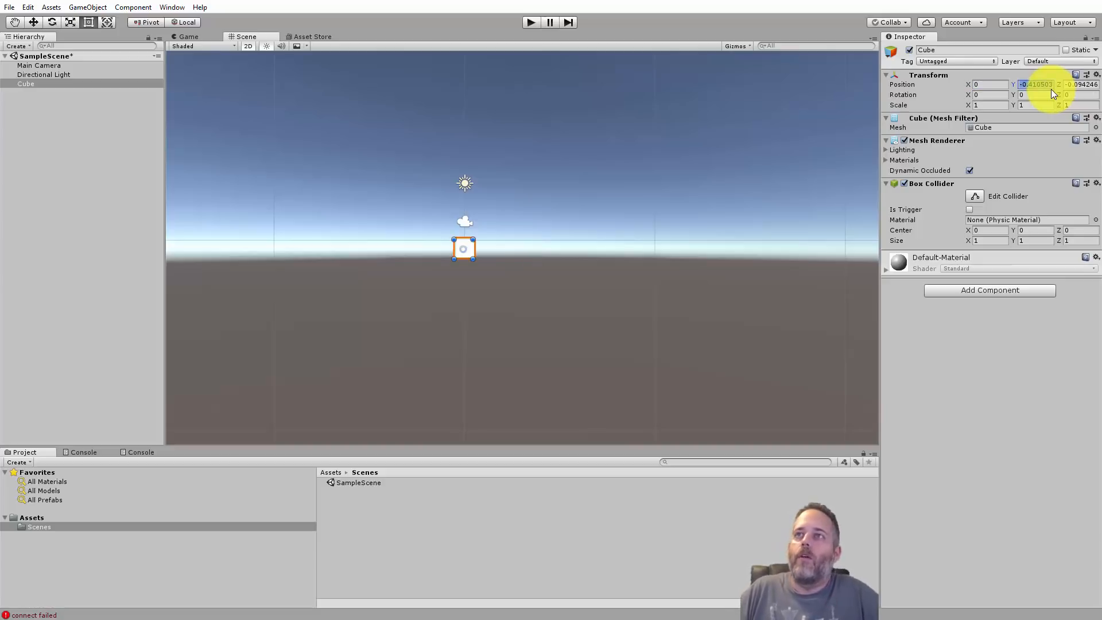
type("0")
key("Tab")
type("0")
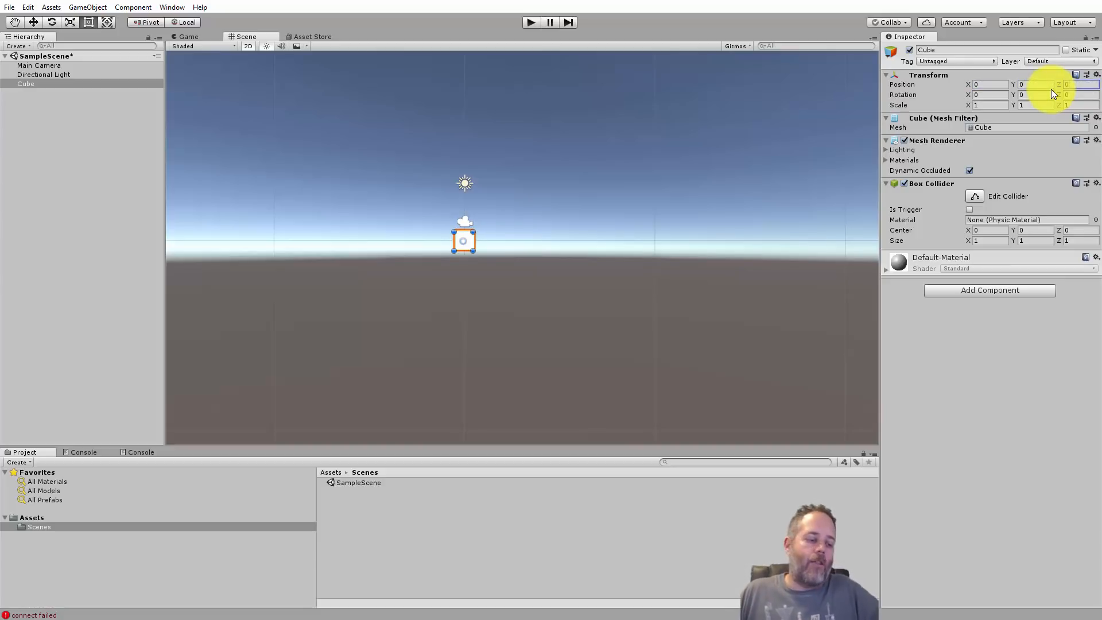
- Undo the Cube's X, Y and Z position changes
key("ctrl+z")
key("ctrl+z")
key("ctrl+z")
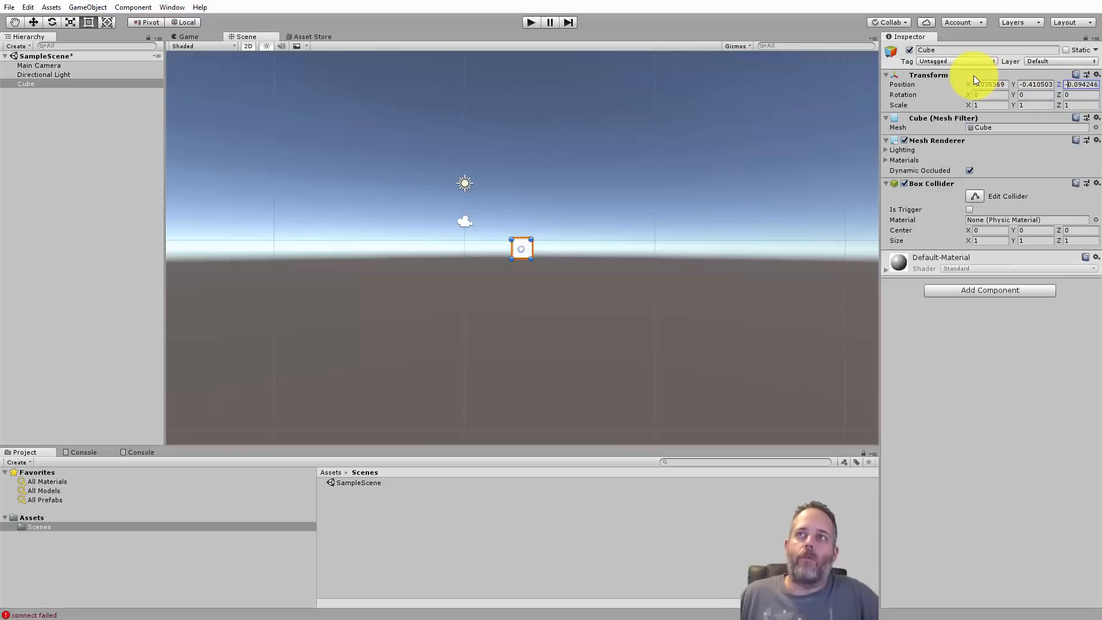
- Reset the Cube's Transform component to its default values
right_click(939, 76)
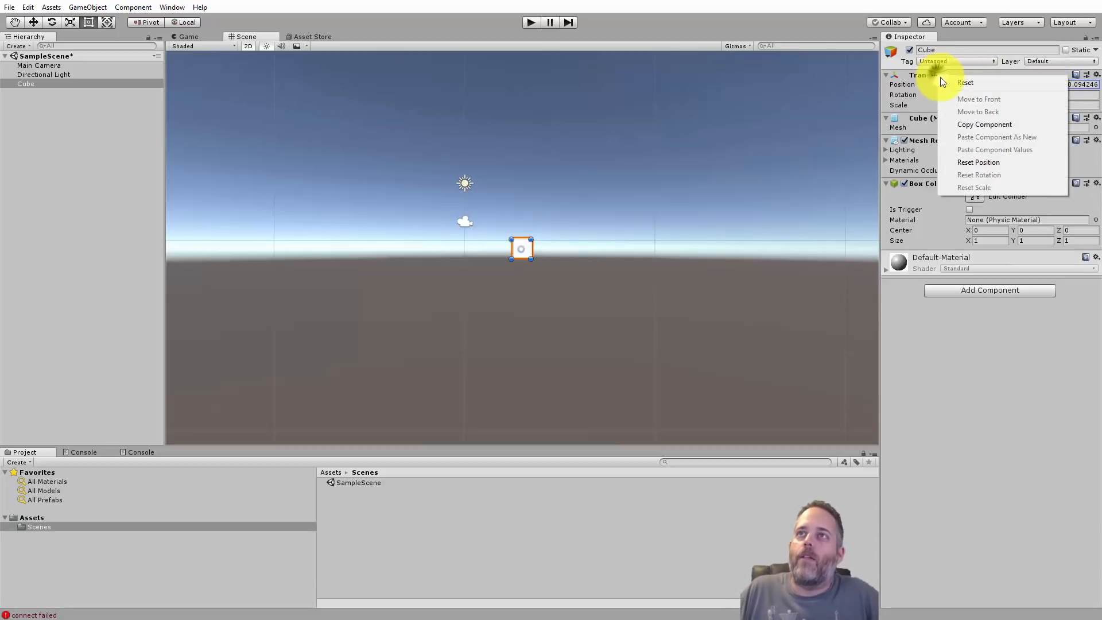
left_click(964, 82)
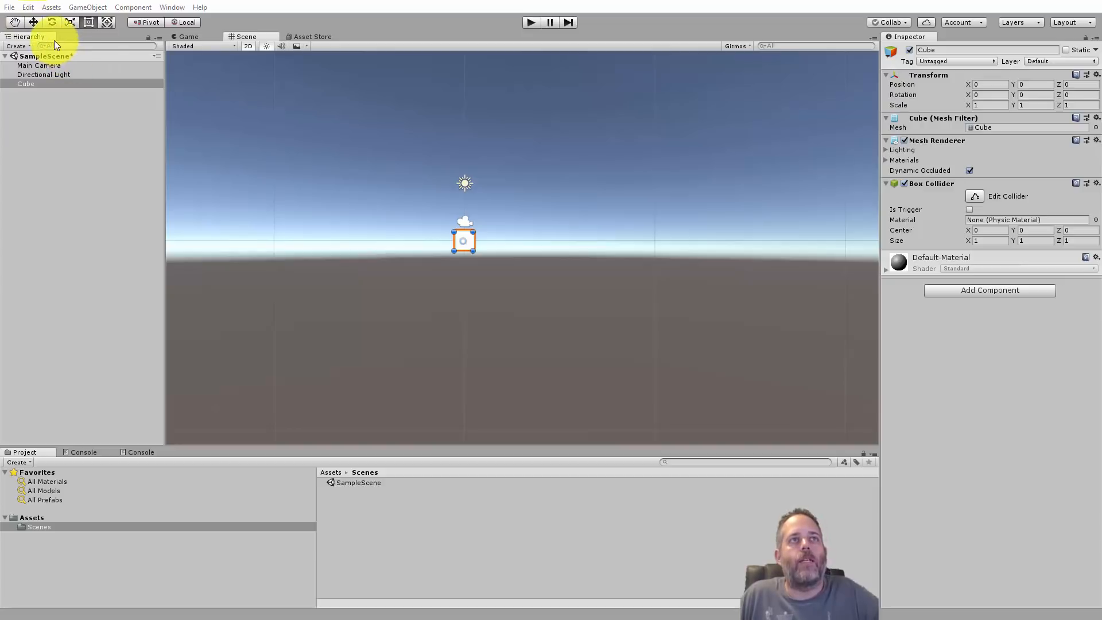
- Try the Move tool by placing the Cube at about X 4.56, Y 0.69, and reset its Transform
key("q")
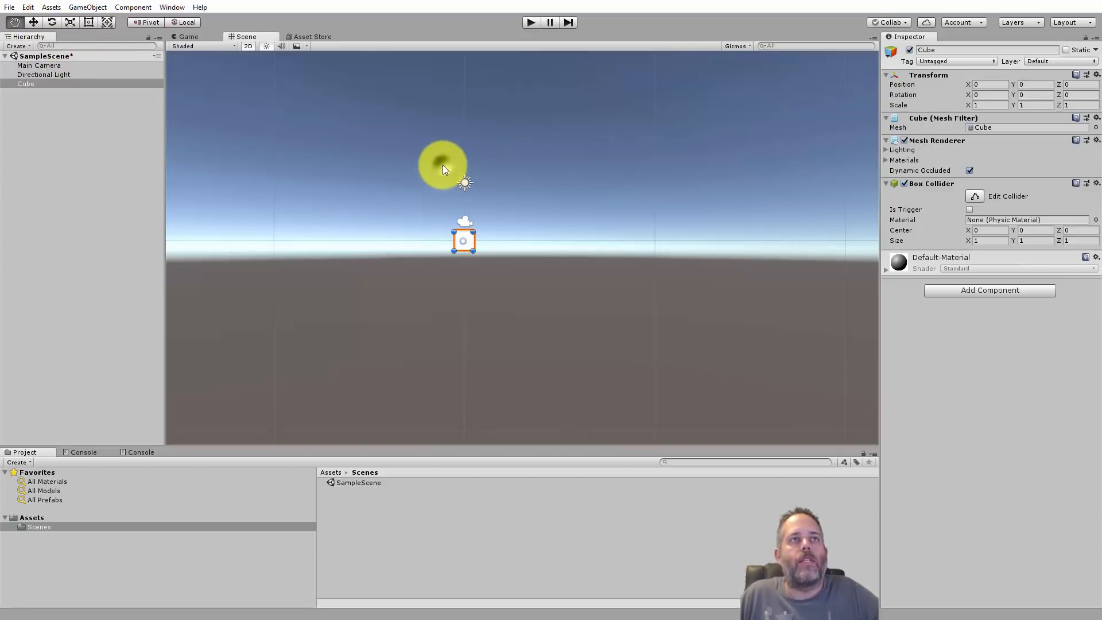
key("w")
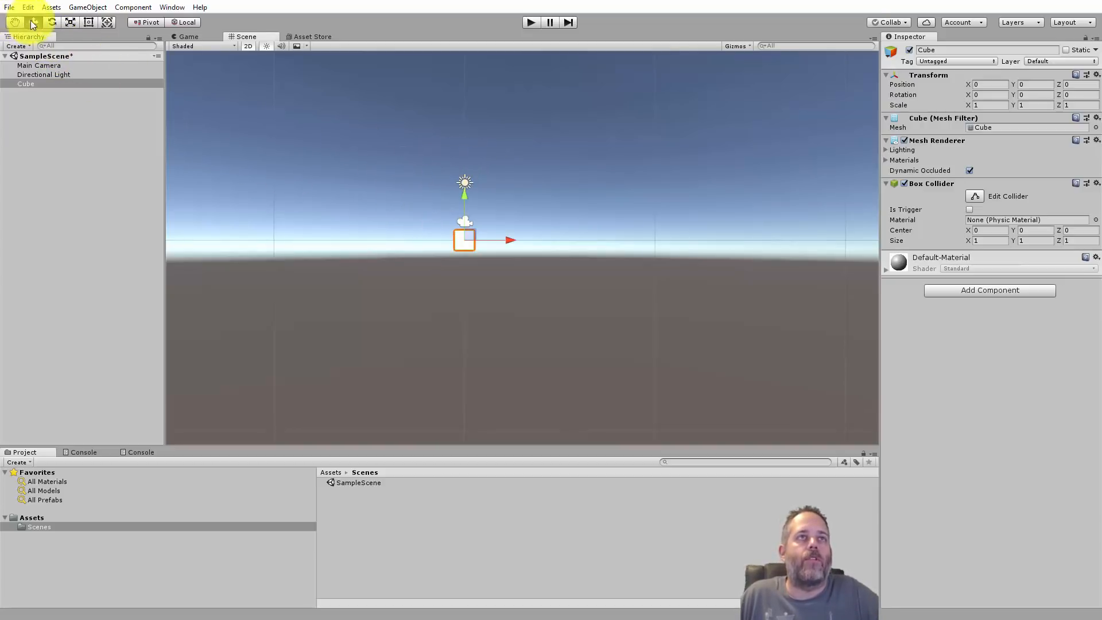
left_click_drag(470, 239, 596, 231)
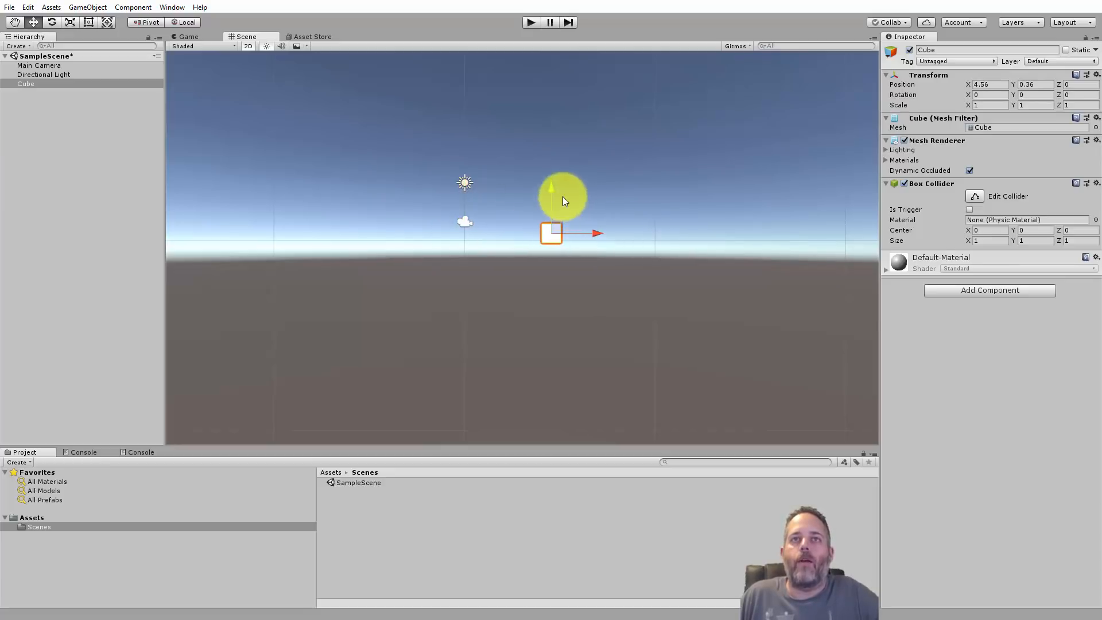
left_click_drag(551, 190, 529, 185)
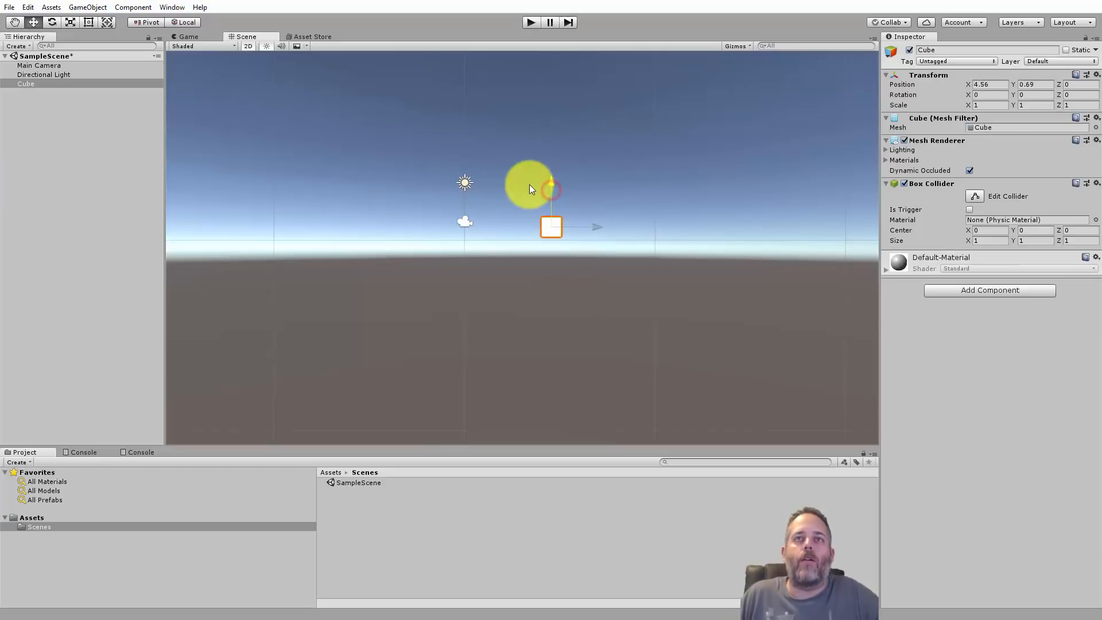
right_click(931, 73)
left_click(942, 81)
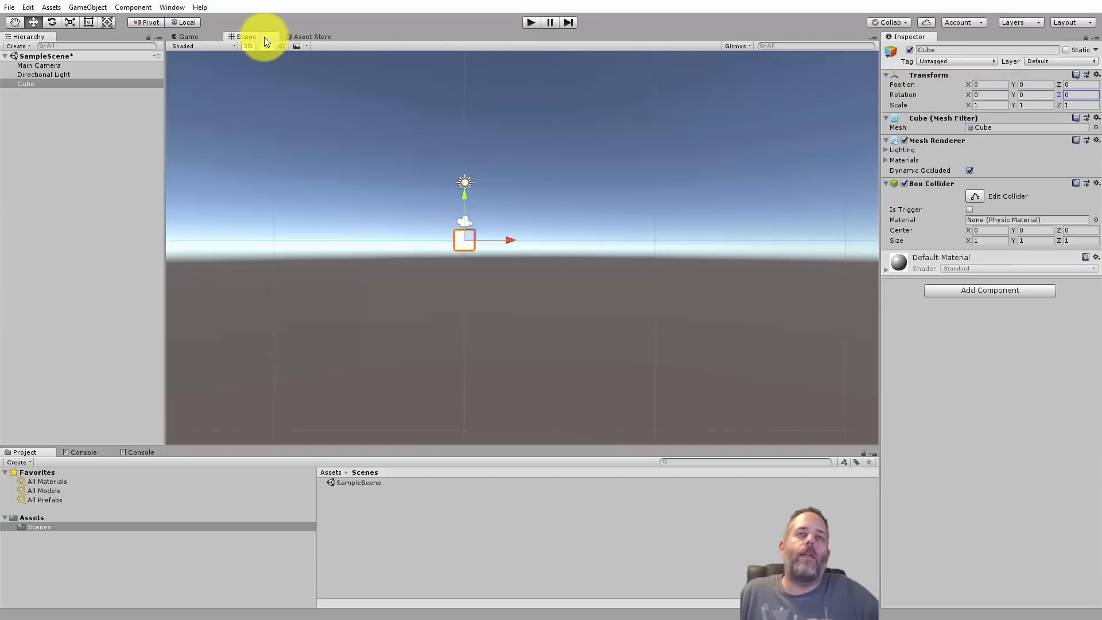
- Compare the Cube in the Game view and the 2D and 3D Scene views, and briefly run the scene in Play mode
left_click(204, 37)
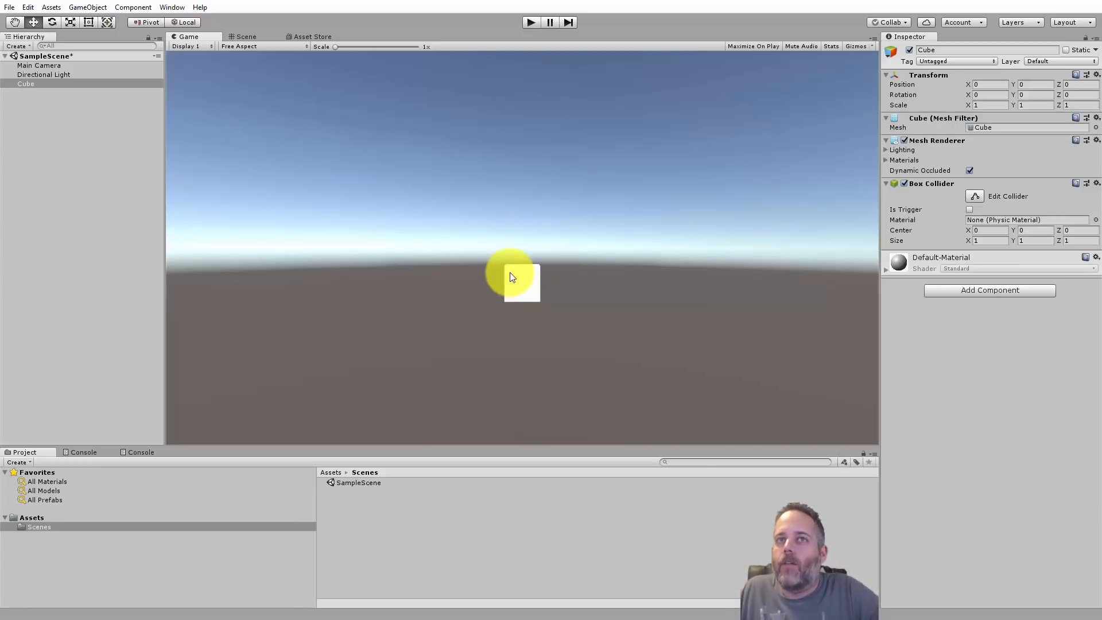
left_click(245, 37)
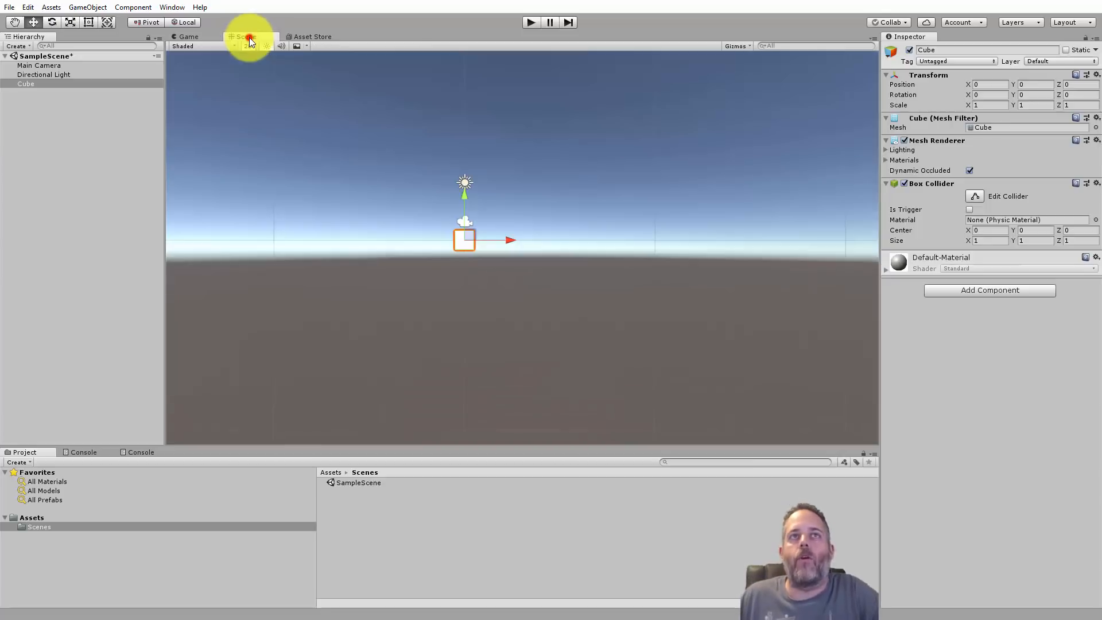
left_click(249, 46)
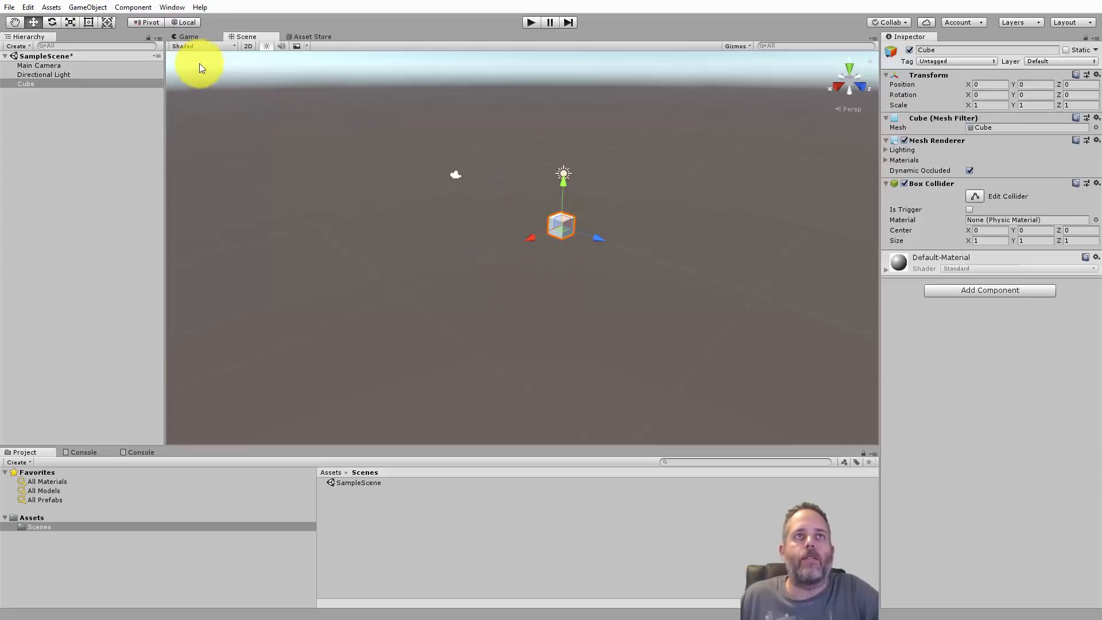
left_click(188, 37)
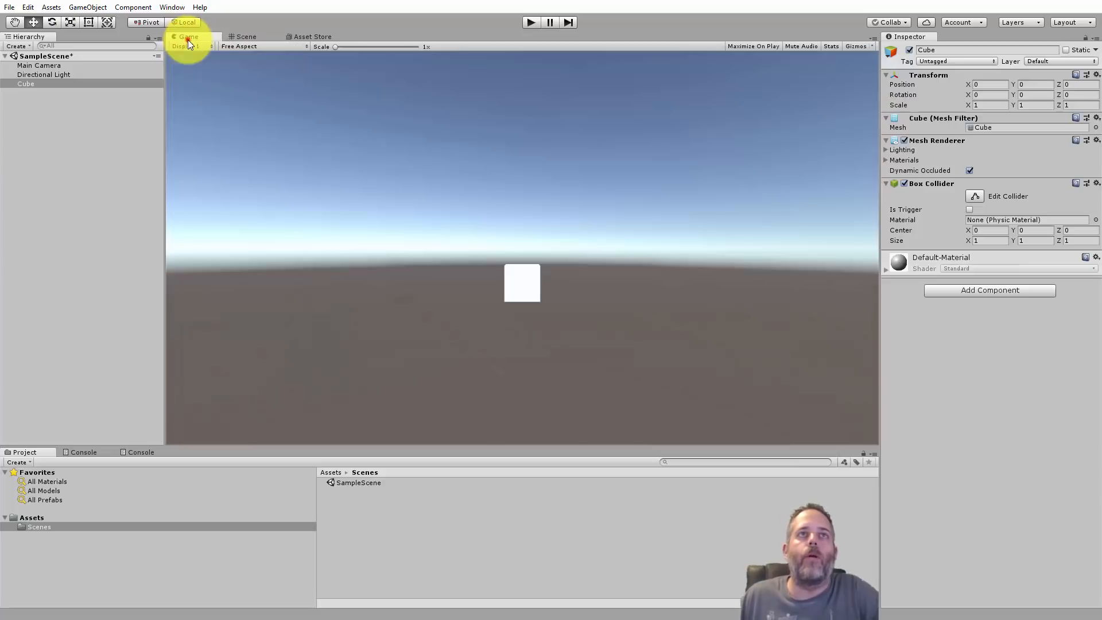
left_click(529, 23)
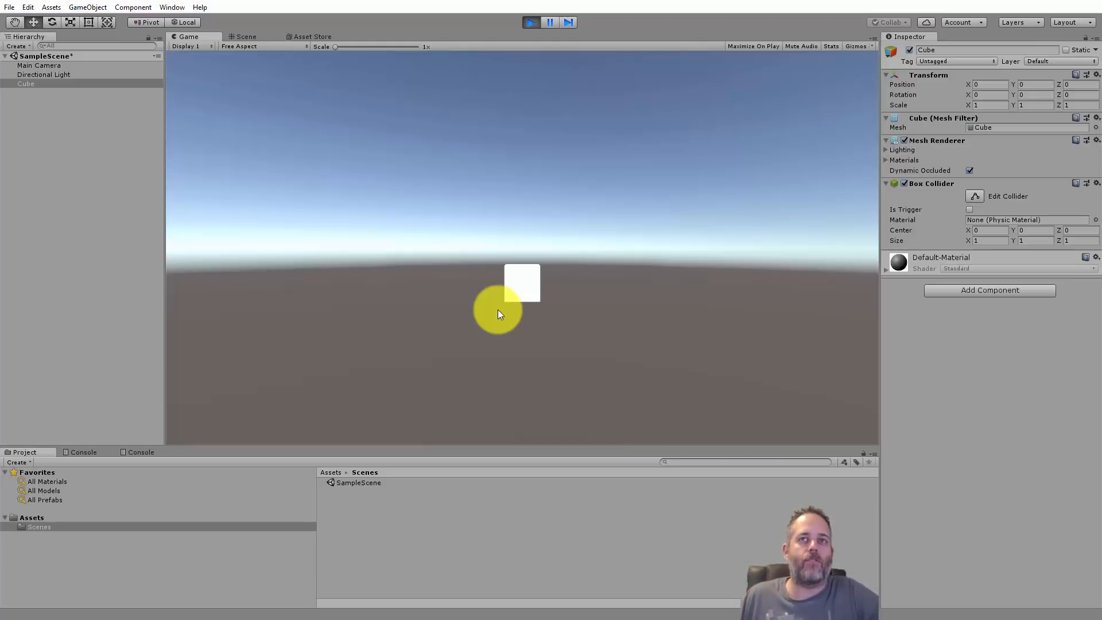
left_click(525, 22)
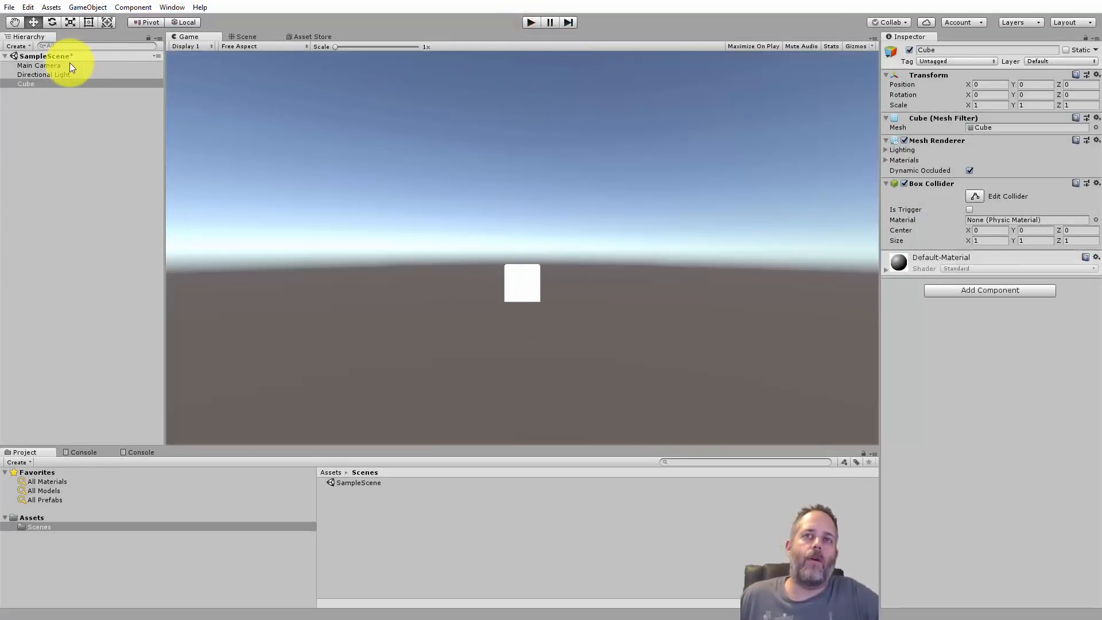
- Add a Sphere to the scene and view it in the Game and Scene views
left_click(87, 7)
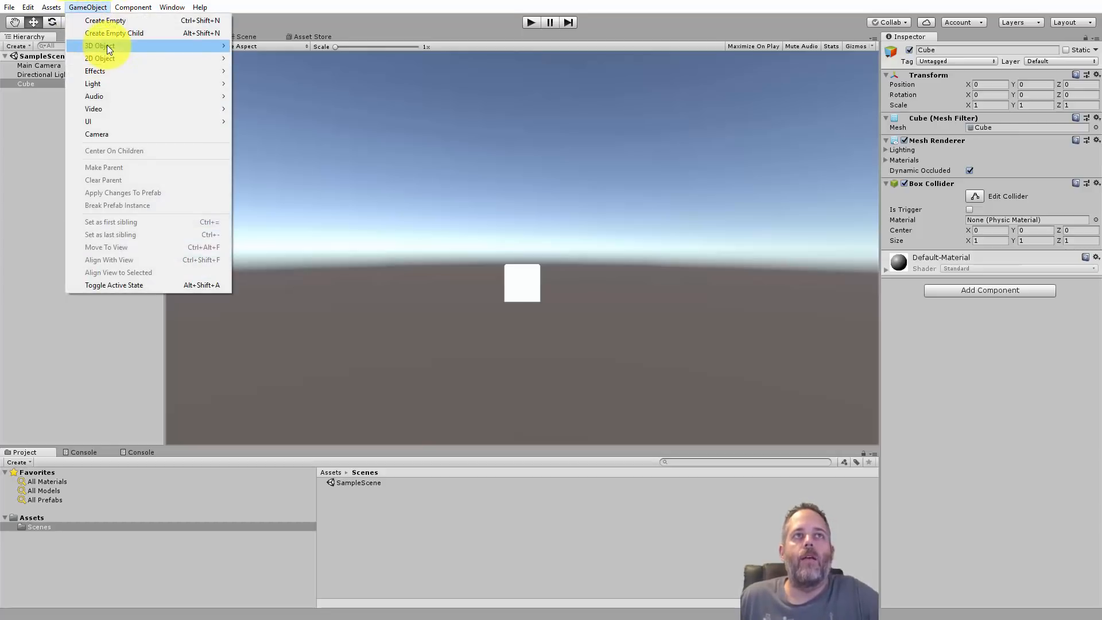
mouse_move(107, 44)
left_click(280, 58)
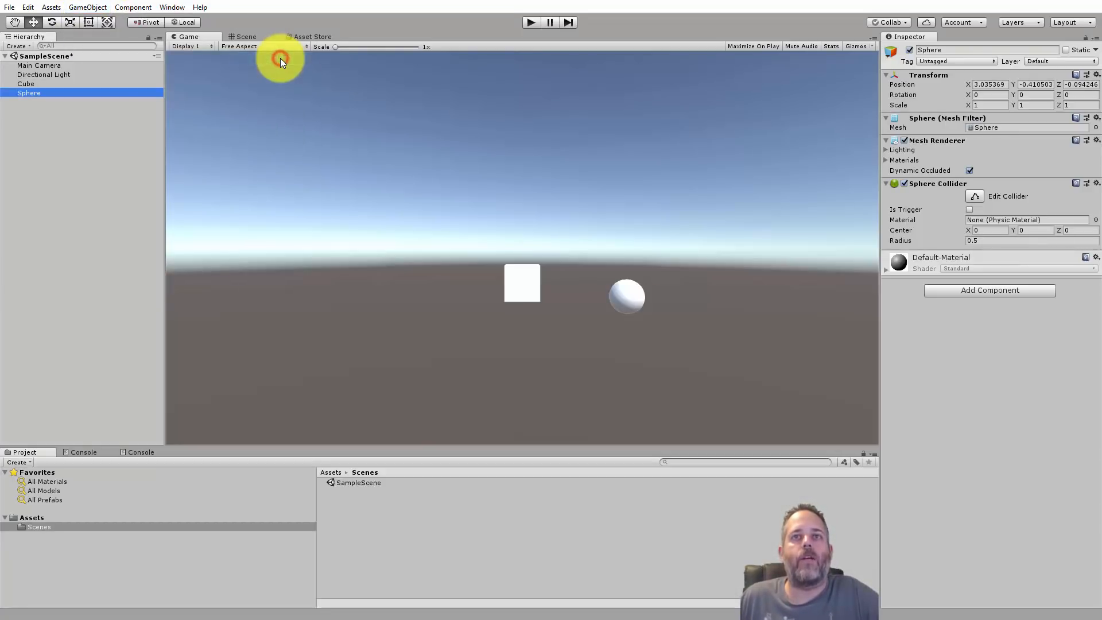
left_click(631, 294)
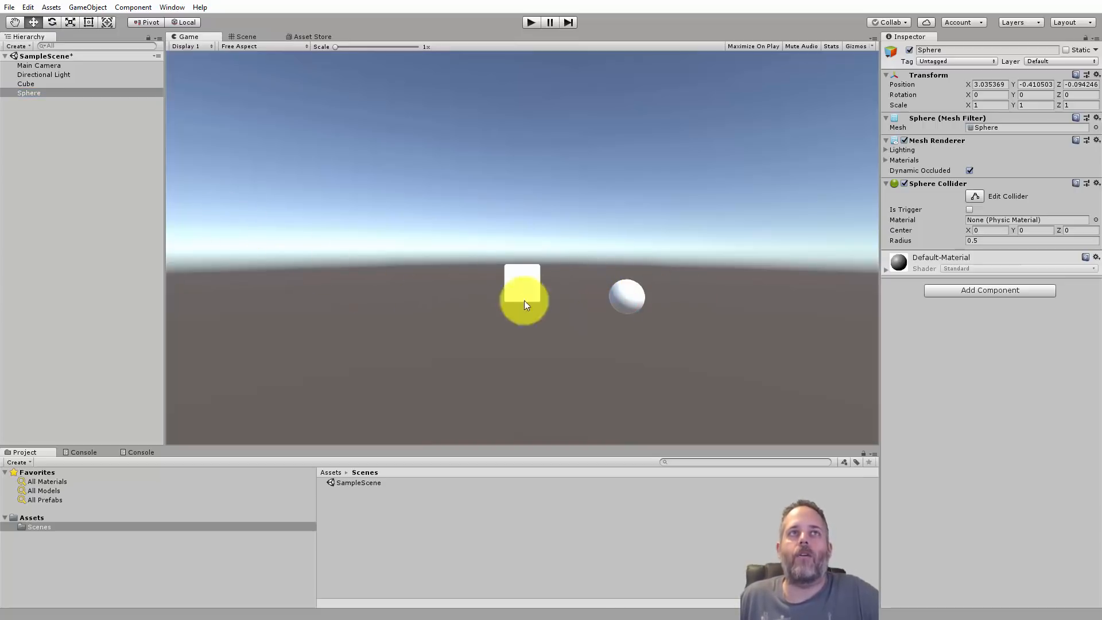
left_click(627, 287)
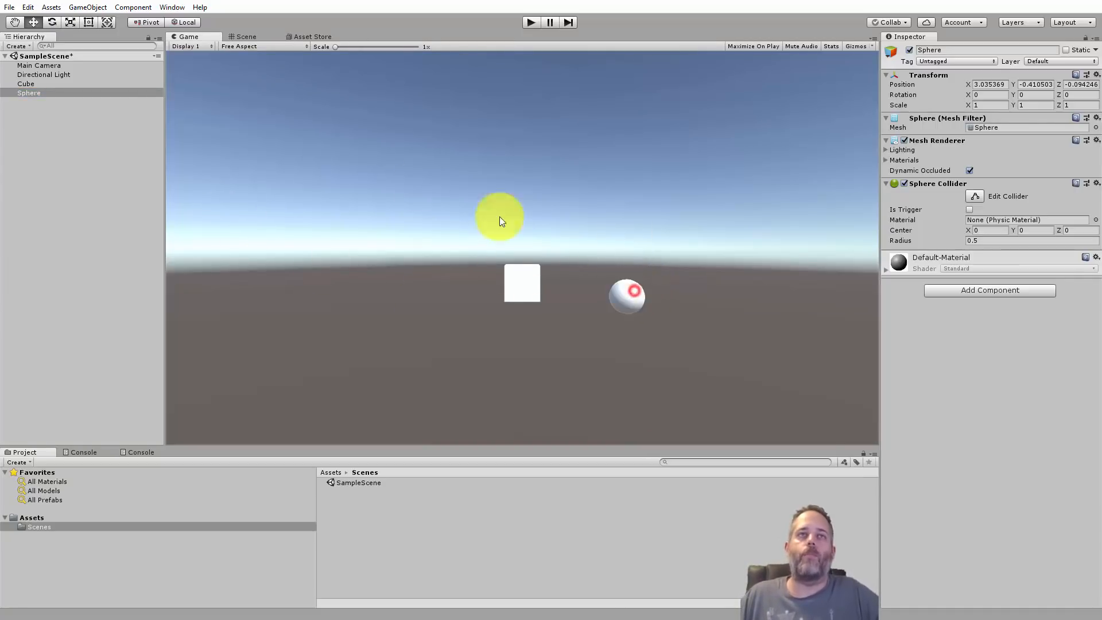
left_click(239, 37)
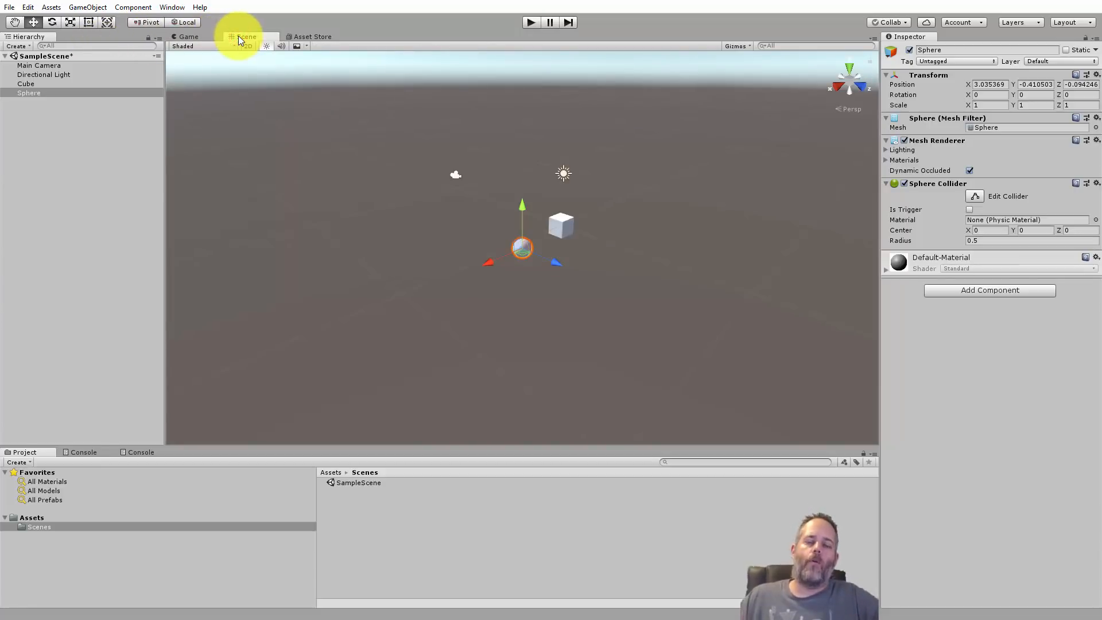
- Undock the Game view and dock it side by side with the Scene view
left_click_drag(215, 38, 455, 229)
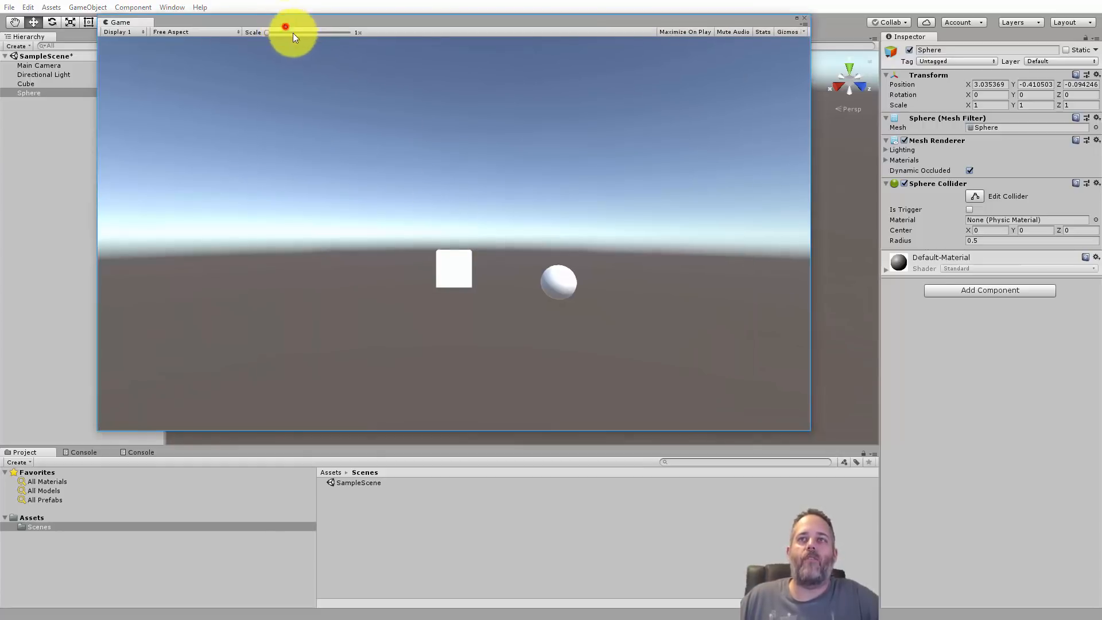
left_click_drag(283, 24, 1101, 97)
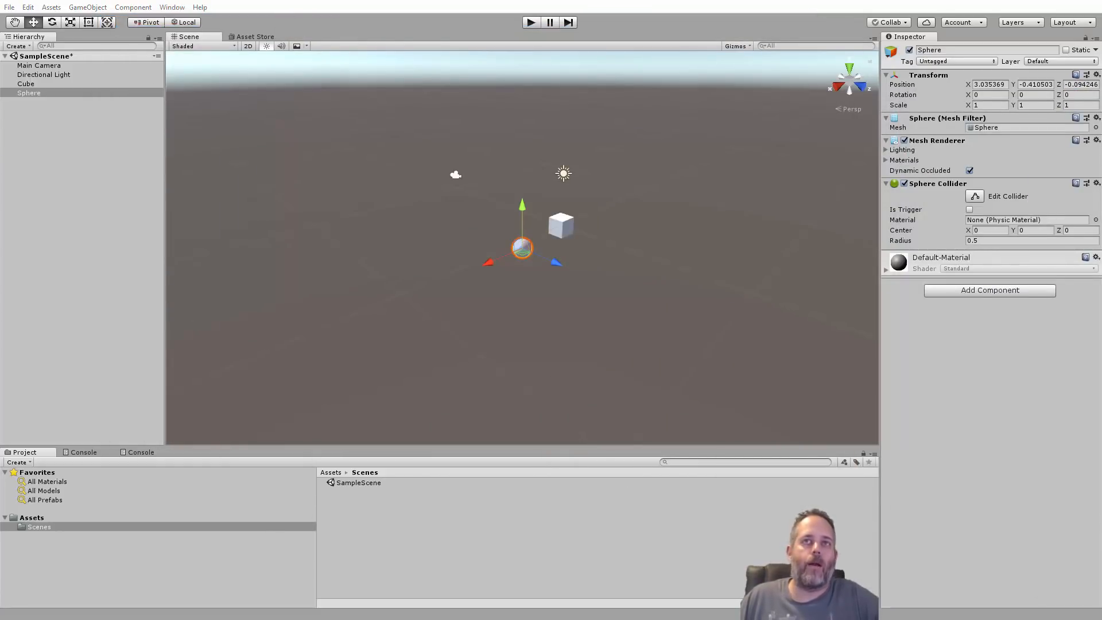
left_click_drag(1101, 185, 479, 179)
left_click_drag(330, 177, 206, 202)
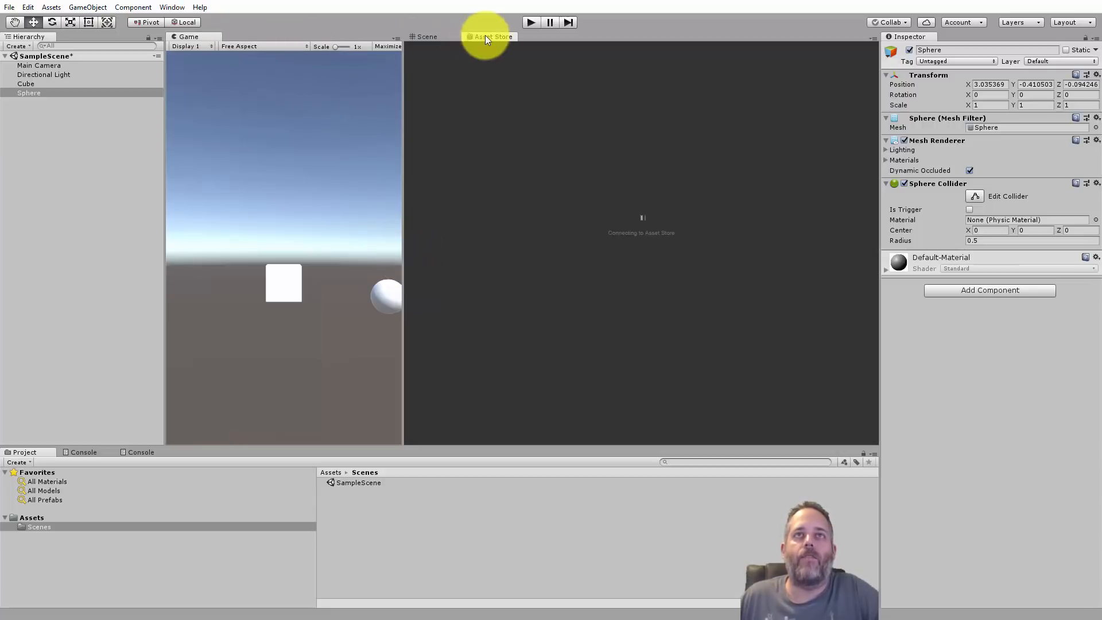
left_click(439, 36)
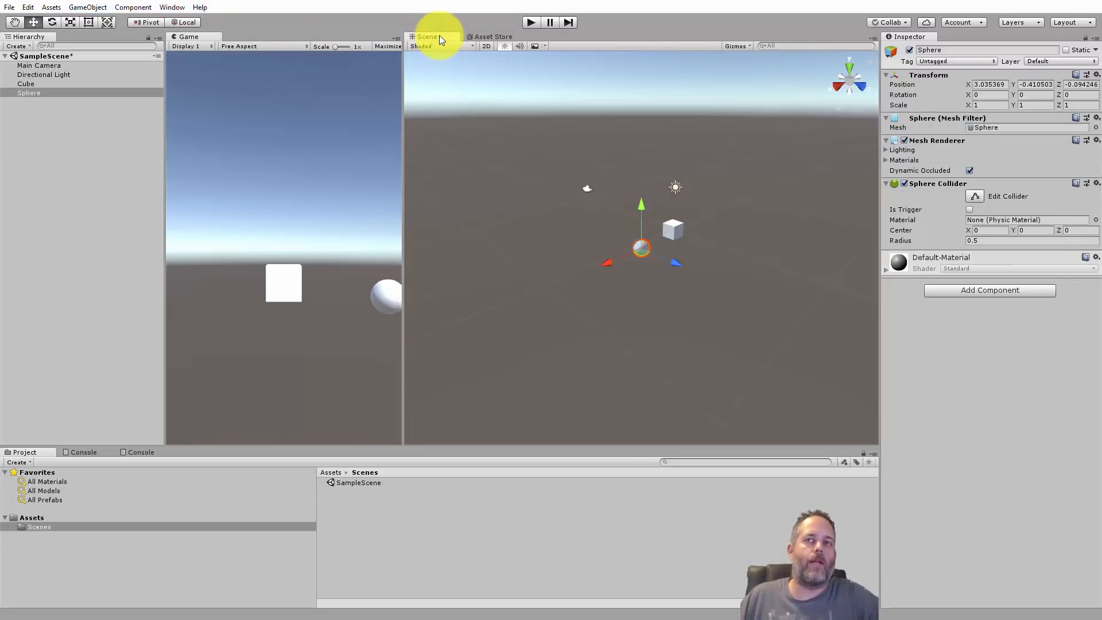
- Dock the Game view back into the same group as the Scene view and show the Scene view
left_click_drag(200, 36, 419, 43)
left_click_drag(283, 71, 149, 78)
left_click(225, 38)
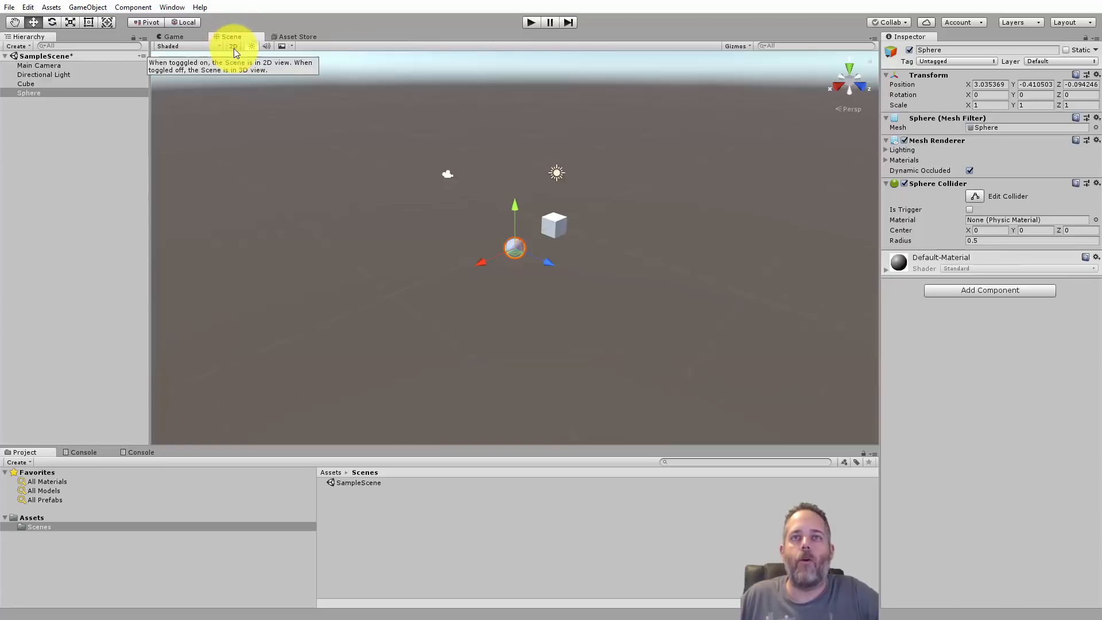
- Switch the Scene view to 2D and reset the Sphere's Transform component
left_click(233, 48)
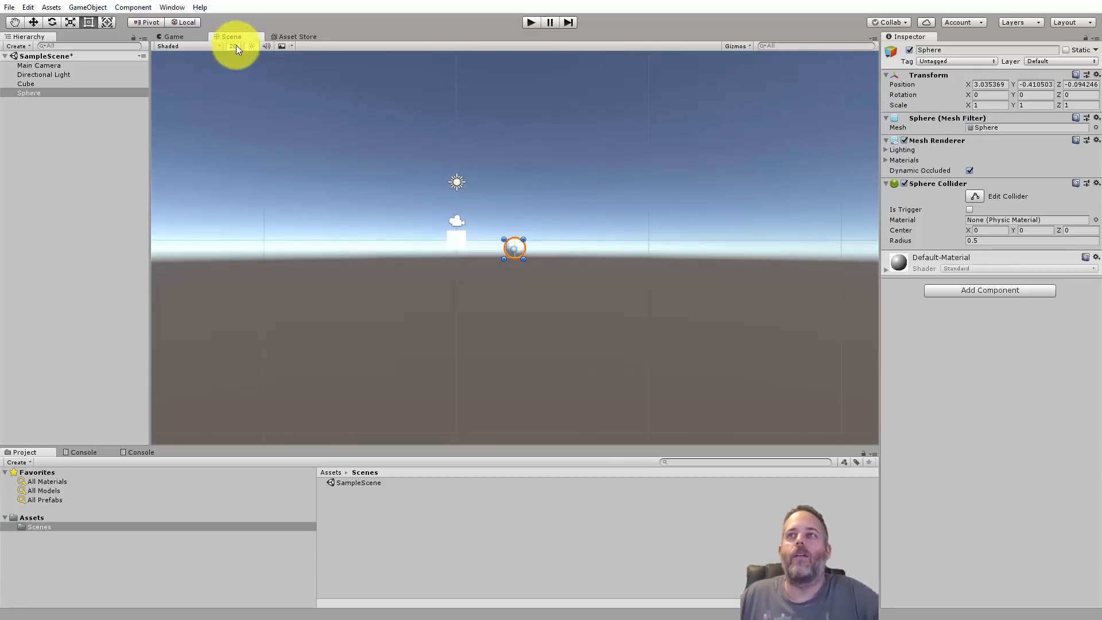
right_click(927, 75)
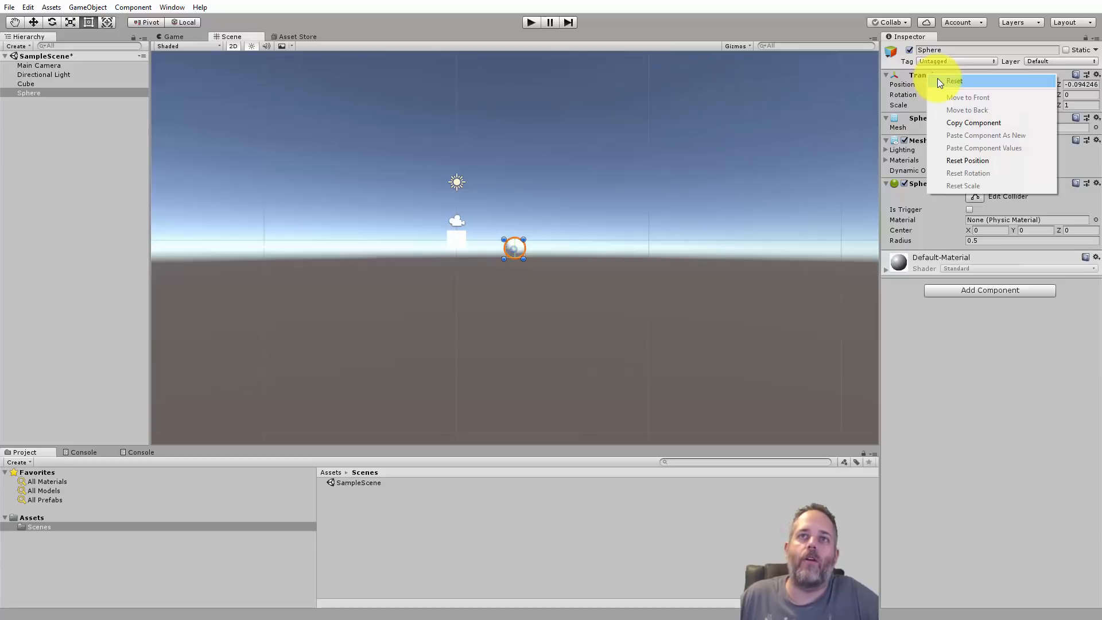
left_click(939, 81)
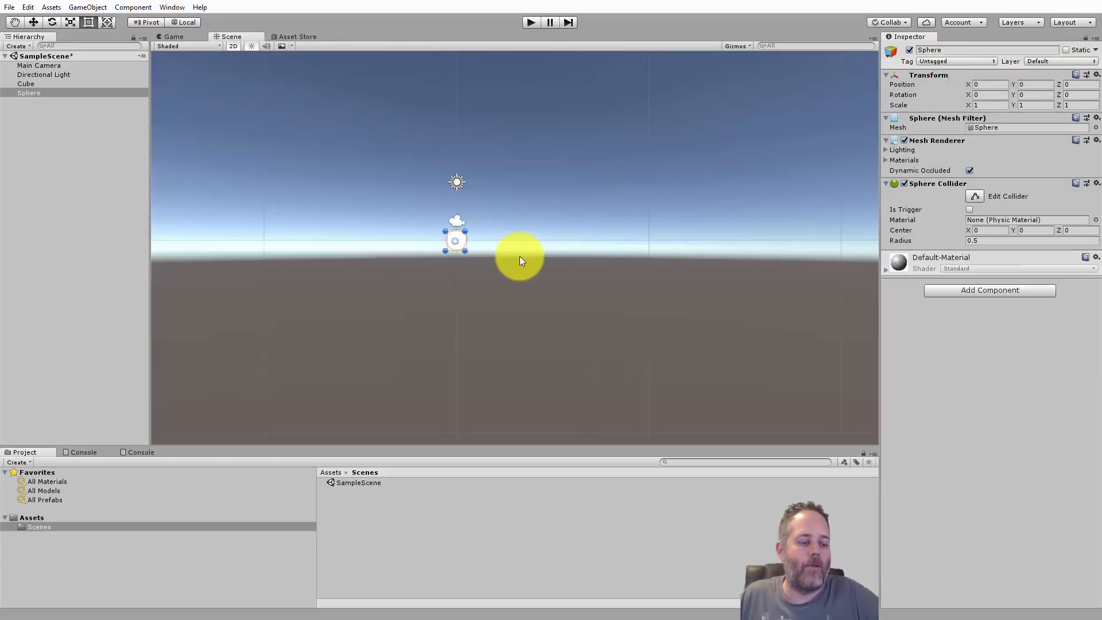
- Raise the Sphere above the Cube to about Y 8.2 with the Move tool and check it in the Game view
key("w")
left_click_drag(458, 193, 460, 36)
left_click(181, 36)
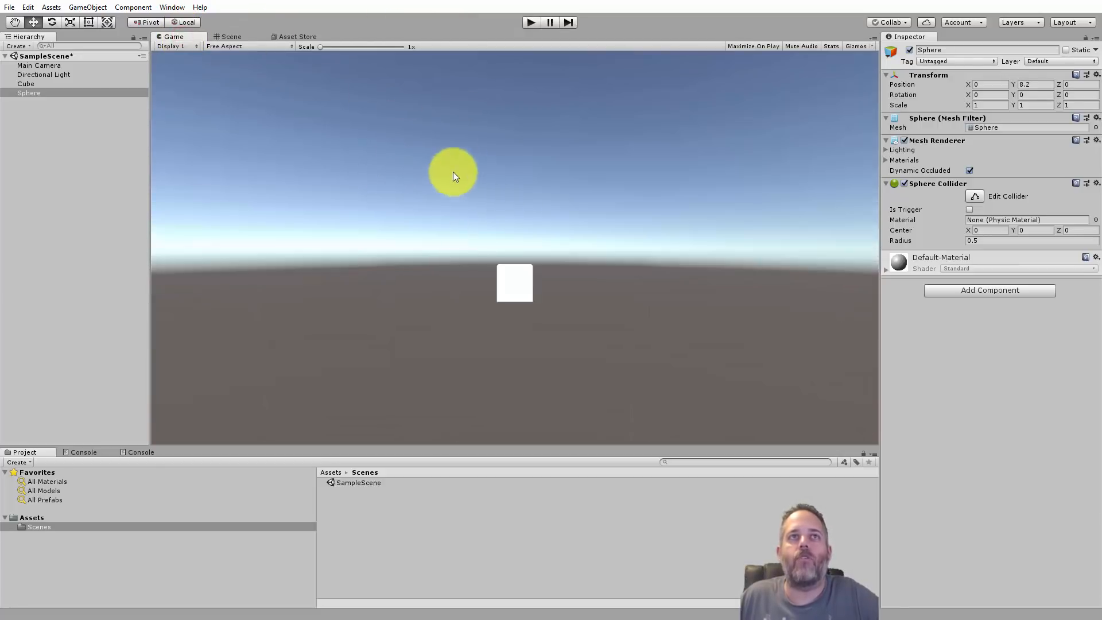
- Arrange the Game and Scene views side by side and lower the Sphere to about Y 6.18
left_click_drag(197, 48, 241, 238)
left_click_drag(393, 285, 539, 286)
left_click_drag(668, 93, 672, 112)
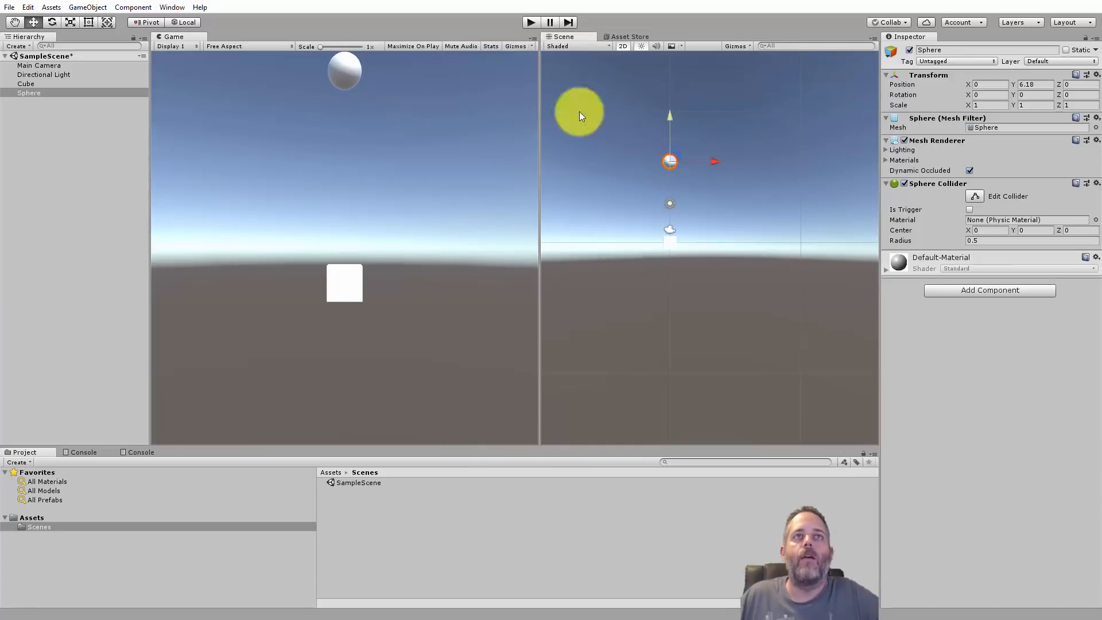
- Set the Game view's display resolution to 1920x1080
left_click(233, 46)
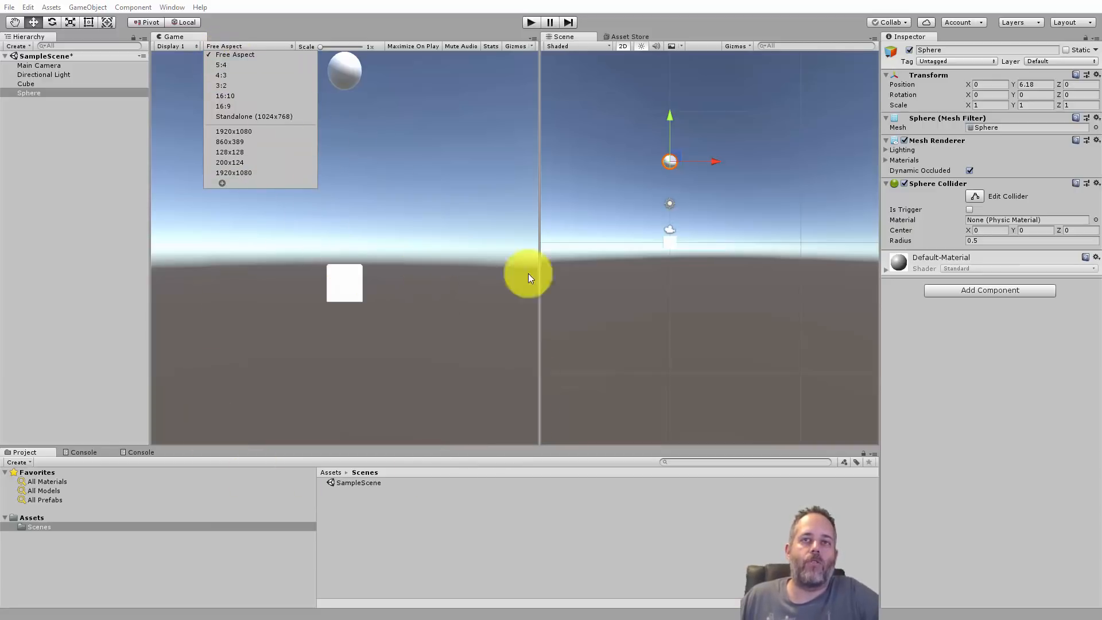
left_click(250, 173)
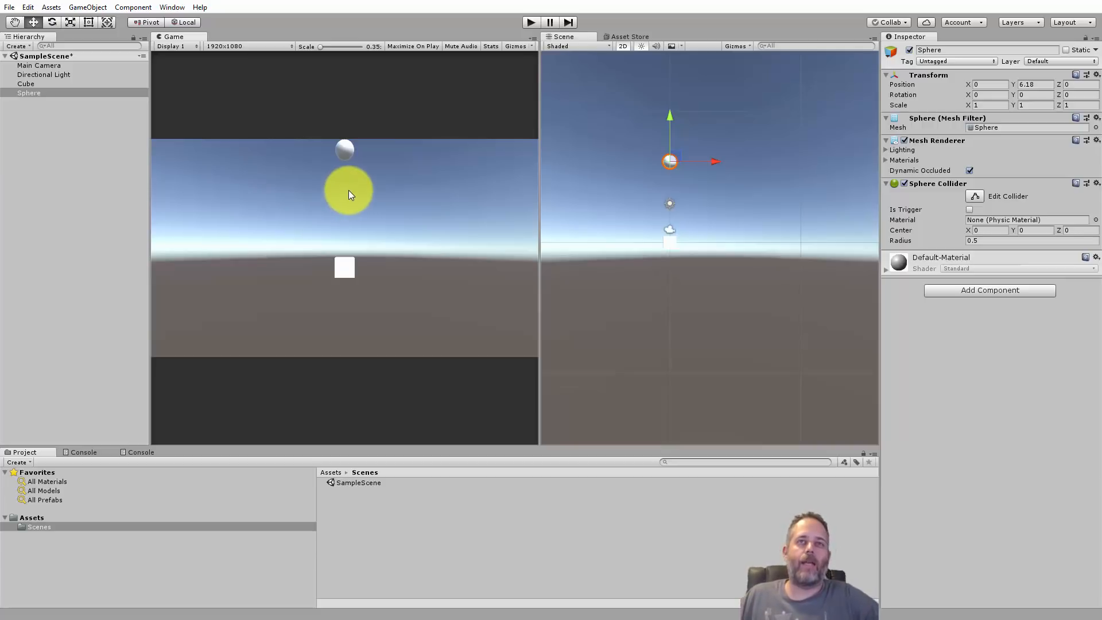
left_click(266, 45)
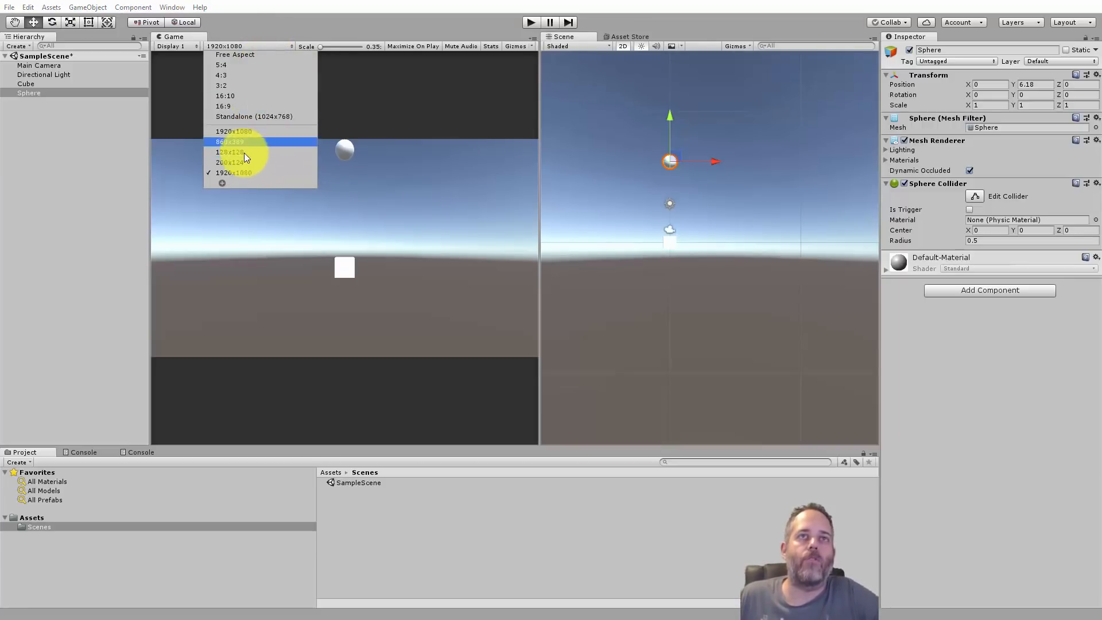
left_click(354, 118)
- Run the scene briefly in Play mode, stop it, and keep the Sphere selected for inspection
left_click(39, 93)
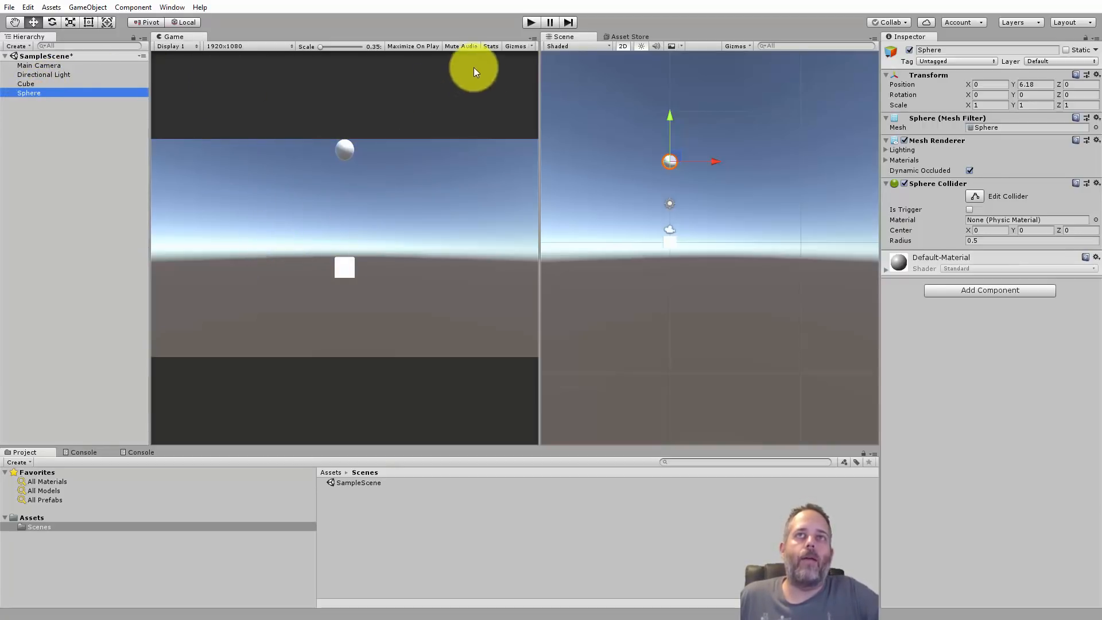
left_click(529, 22)
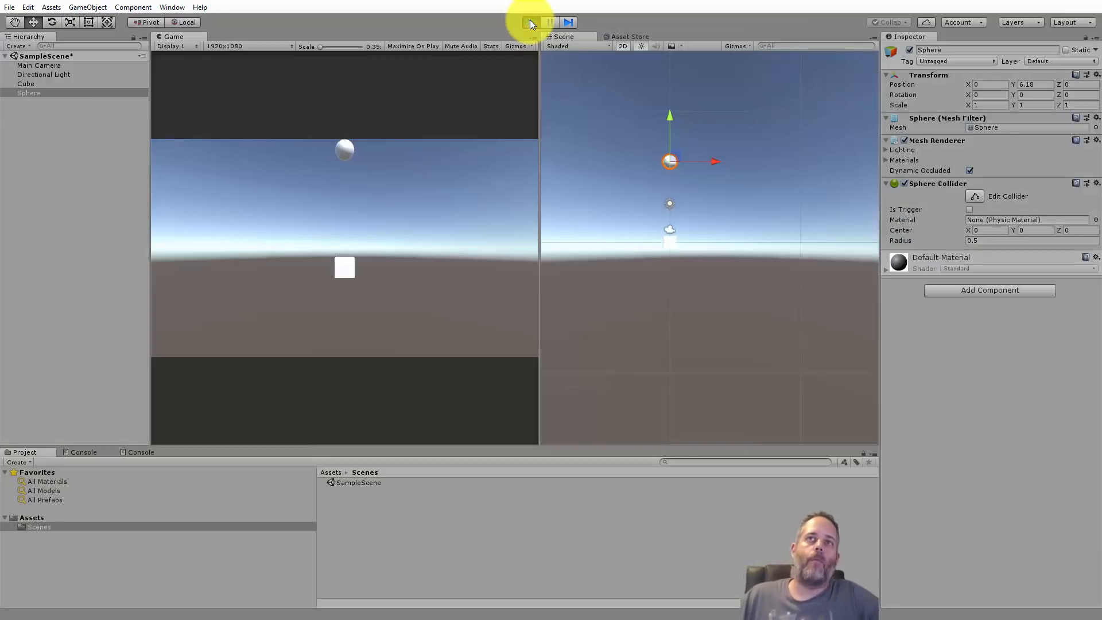
left_click(529, 22)
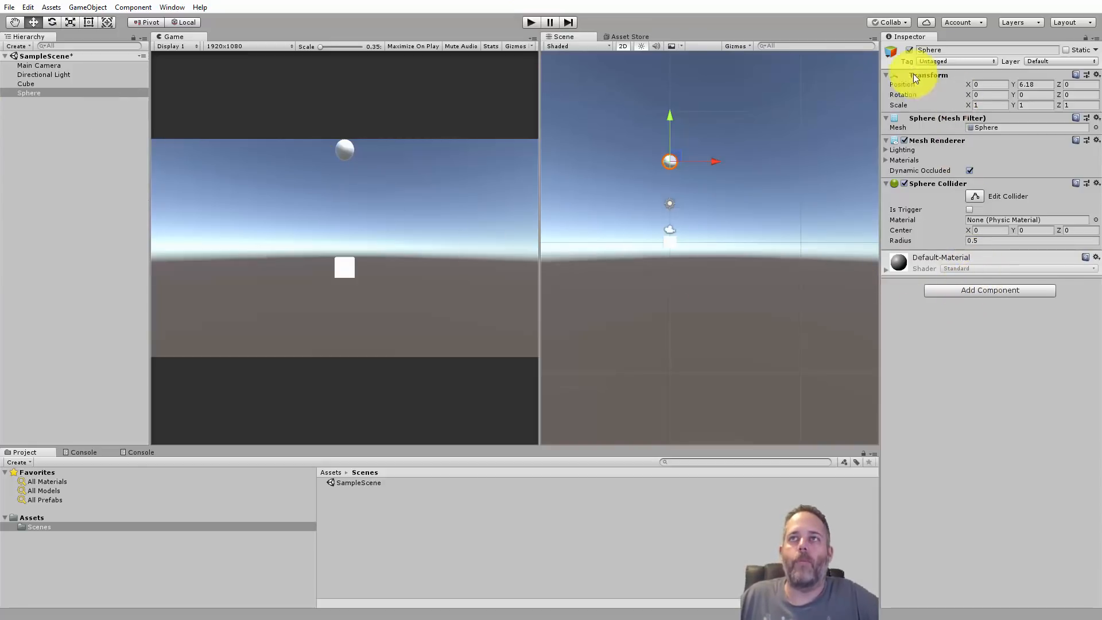
left_click(81, 93)
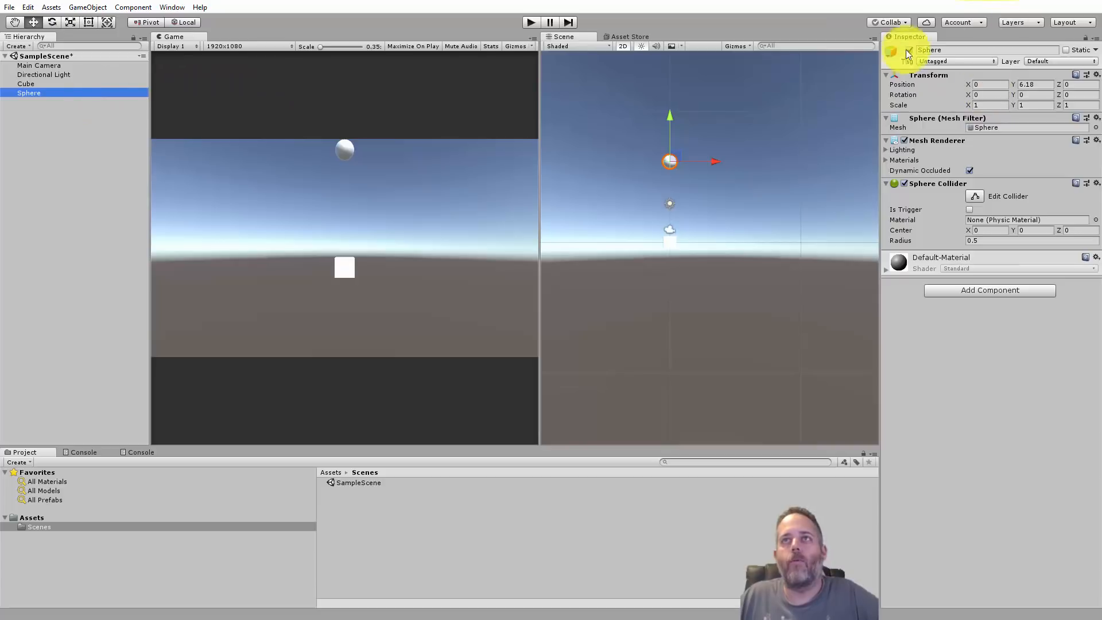
- Add a Rigidbody component from the Physics category to the Sphere
left_click(1012, 289)
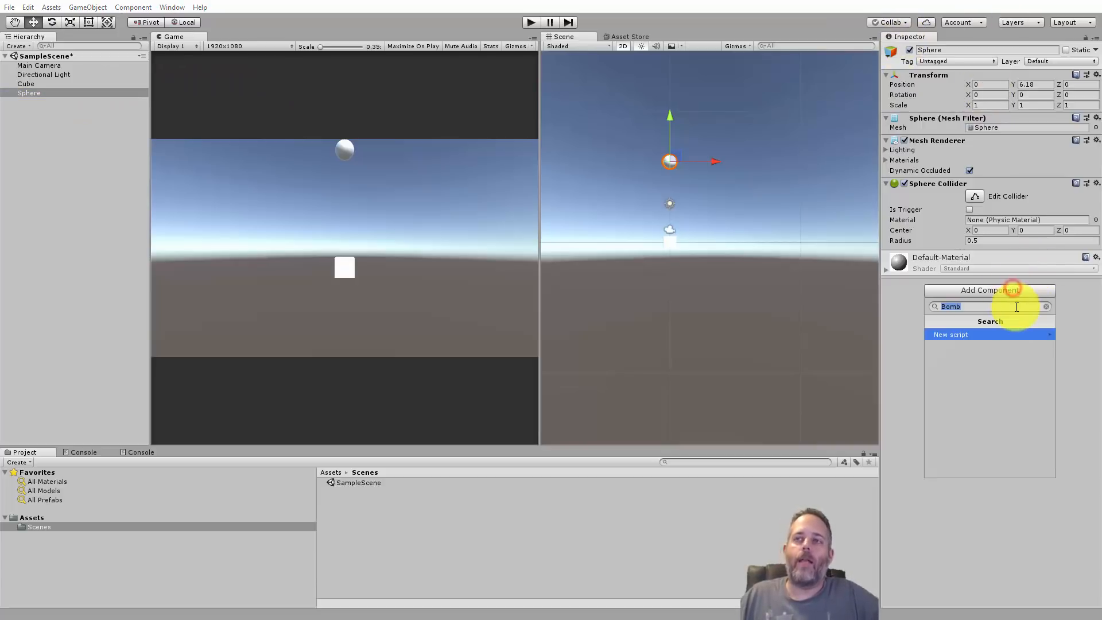
type("rig")
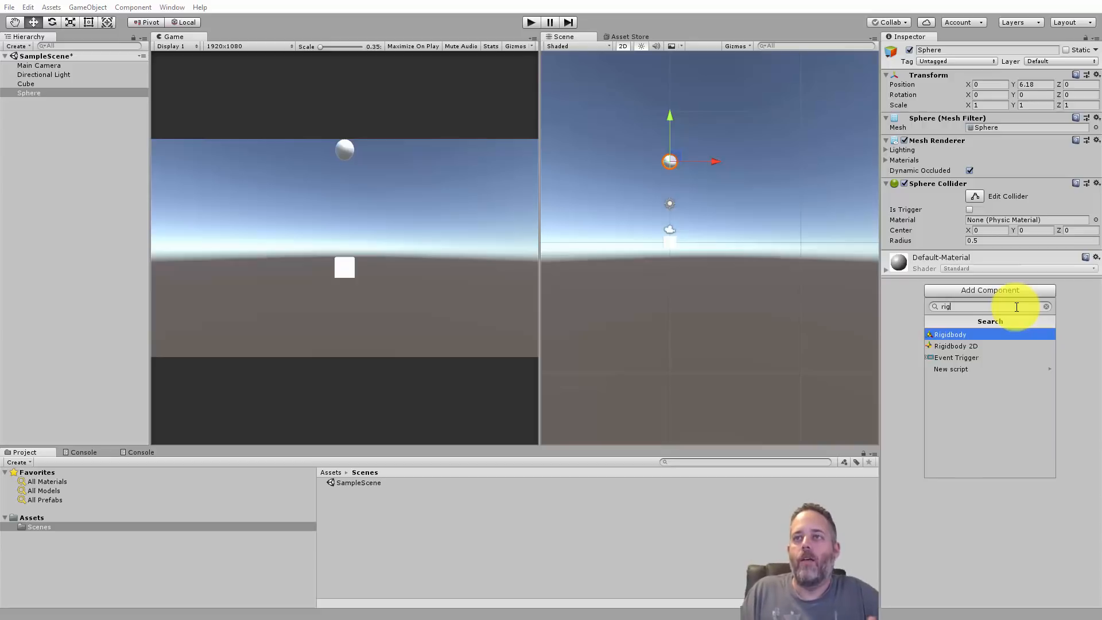
key("BackSpace")
key("BackSpace")
key("BackSpace")
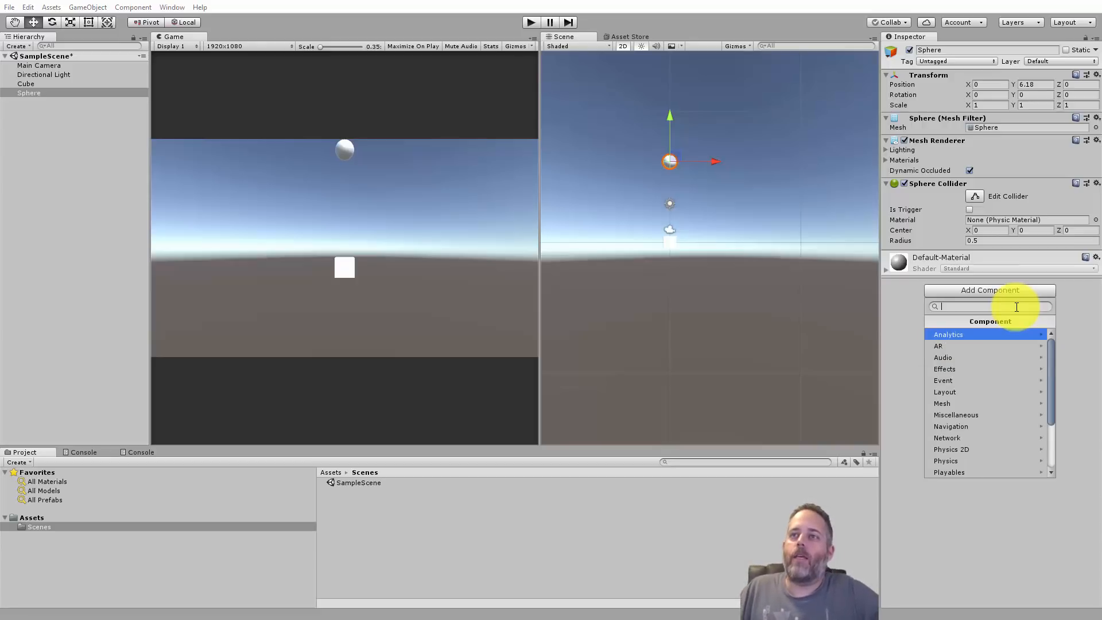
scroll(1028, 395, "up", 3)
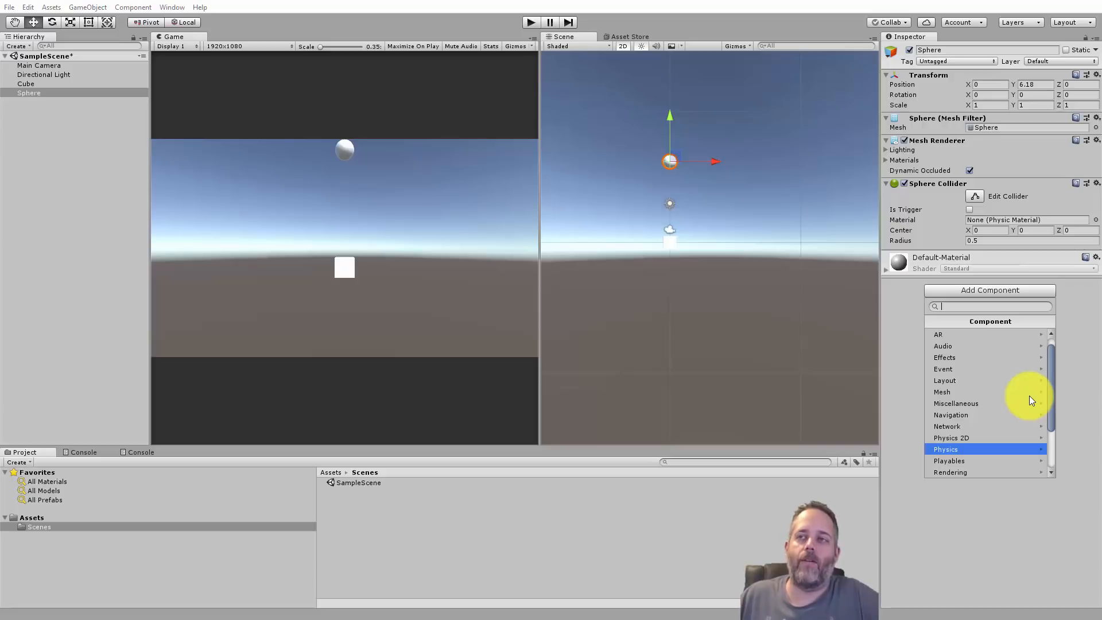
left_click(985, 450)
scroll(973, 376, "down", 2)
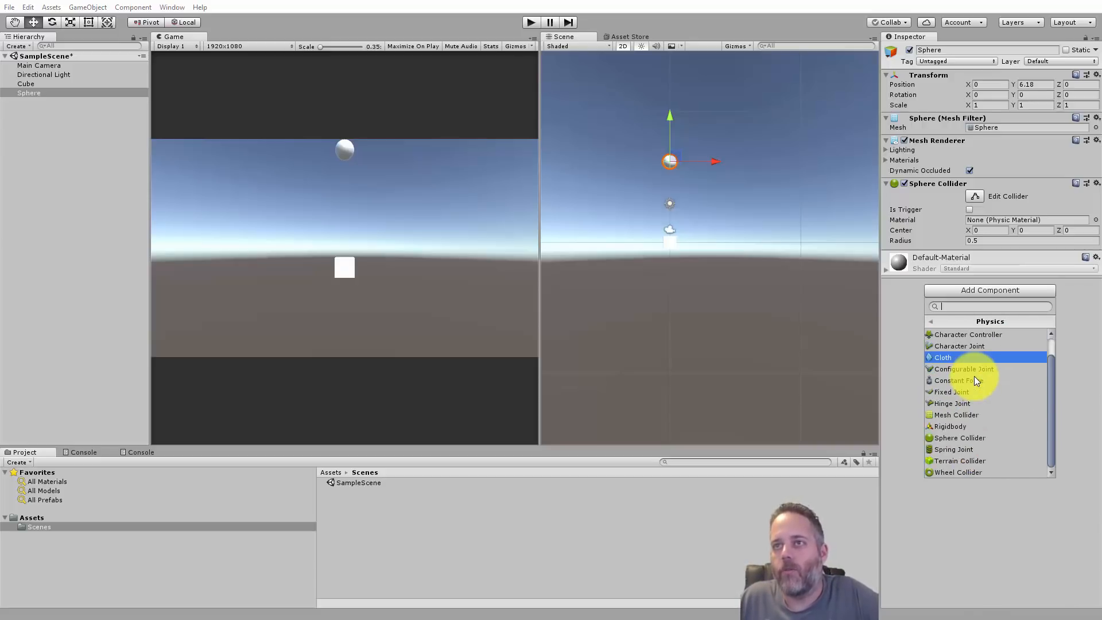
left_click(973, 428)
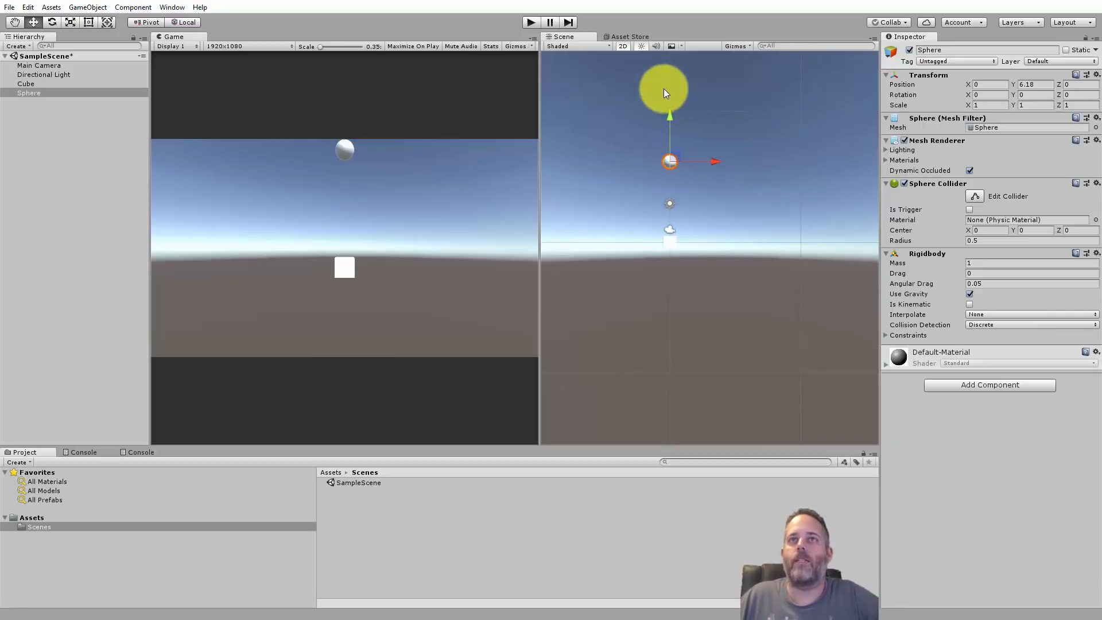
- Switch the Scene view from 2D to 3D, run the scene to watch the Sphere fall, and stop it
left_click(622, 46)
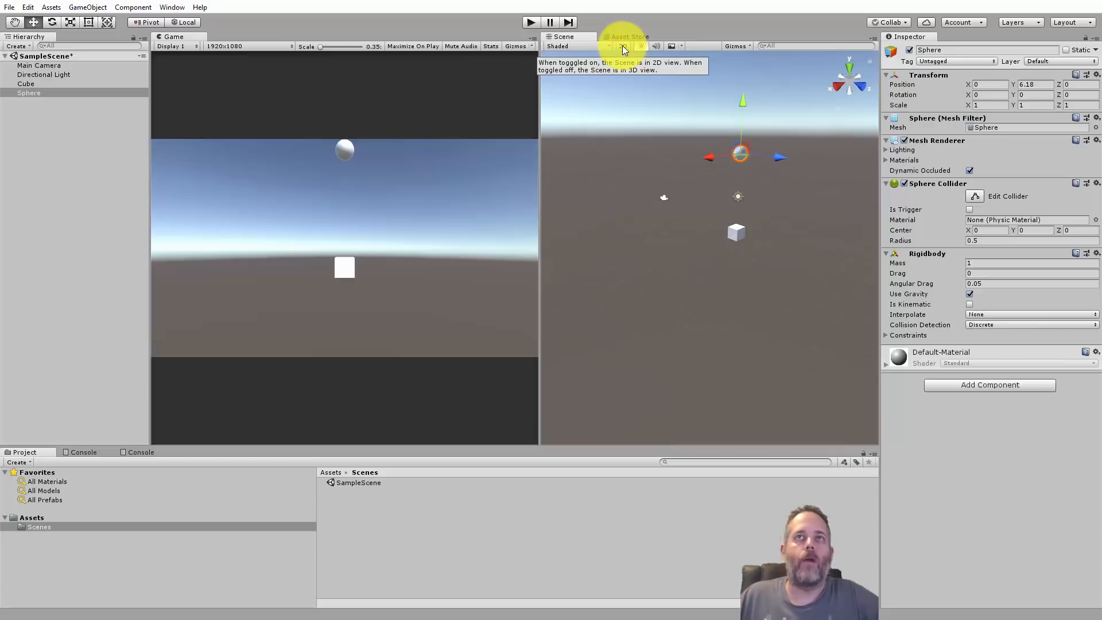
left_click(622, 46)
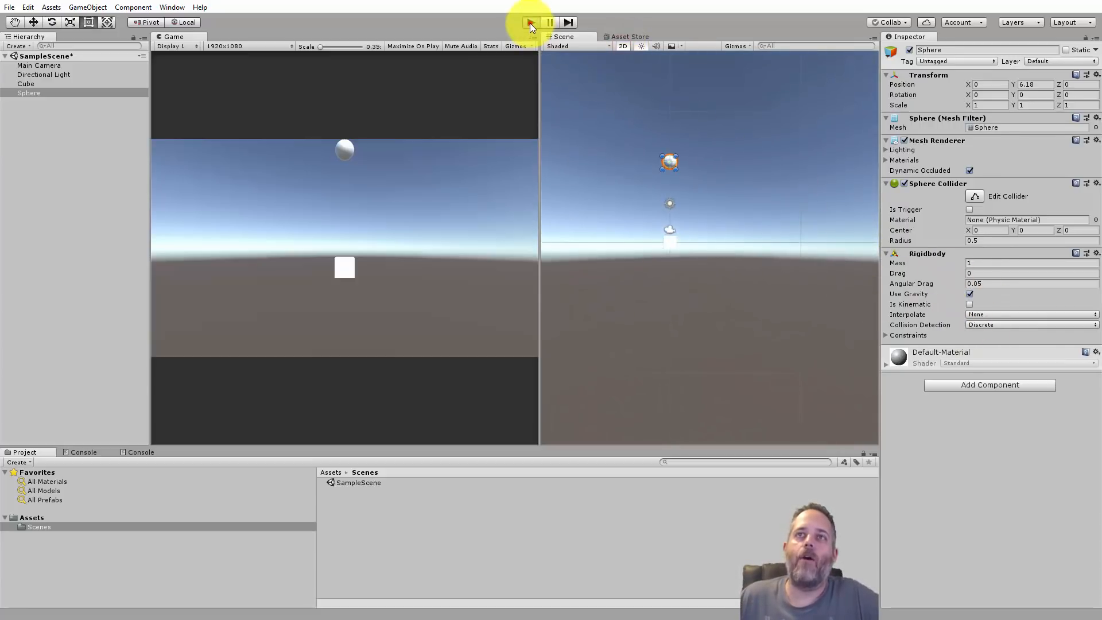
left_click(622, 47)
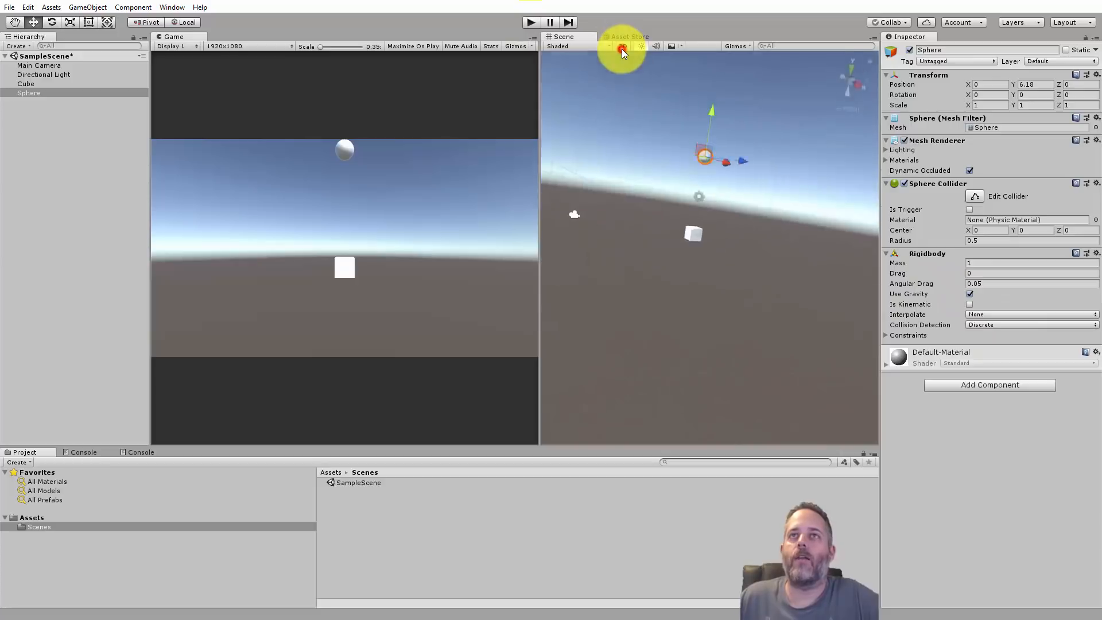
left_click(529, 23)
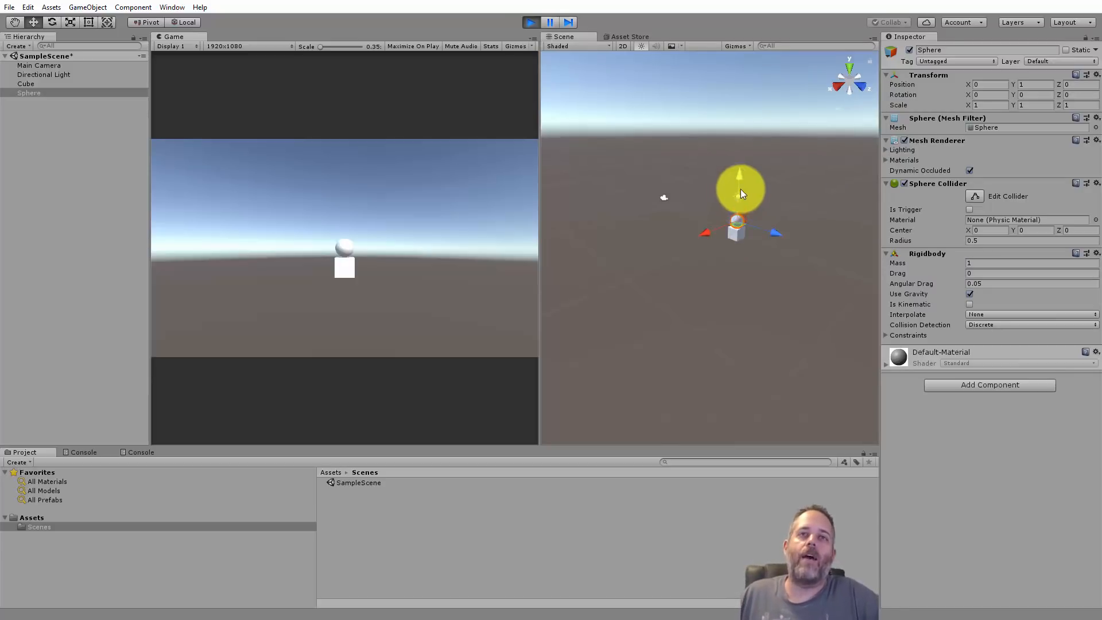
left_click(530, 23)
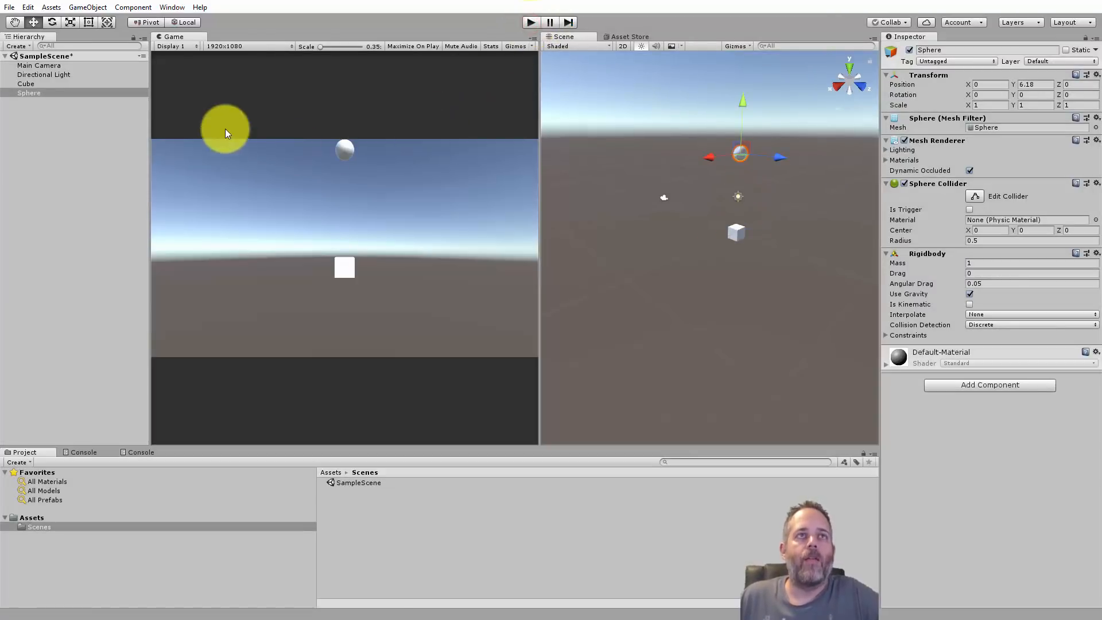
left_click(46, 84)
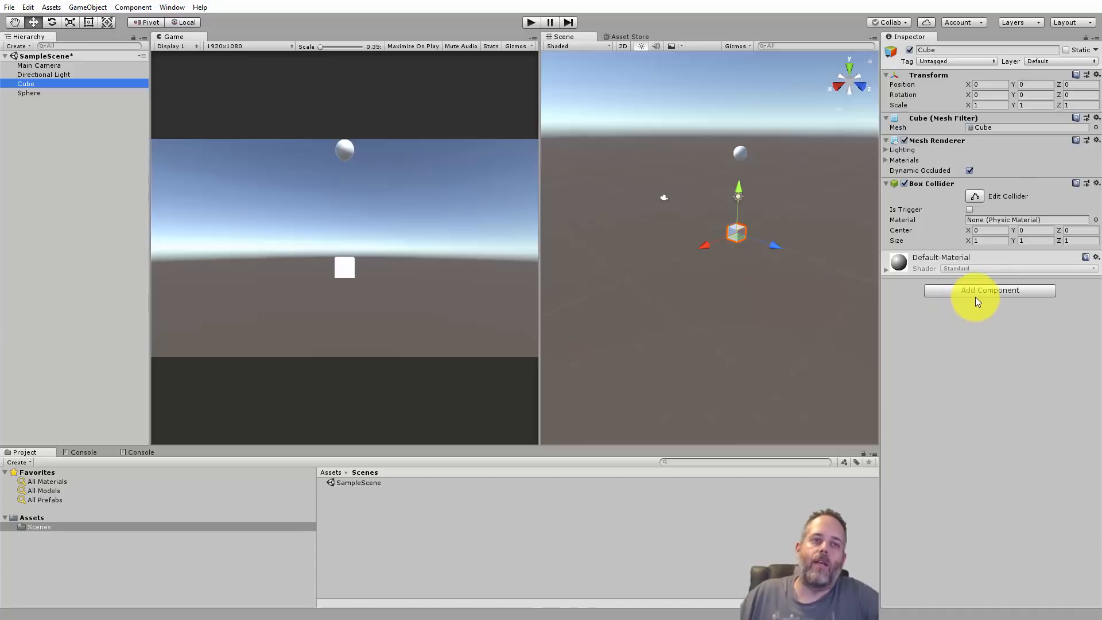
left_click(271, 518)
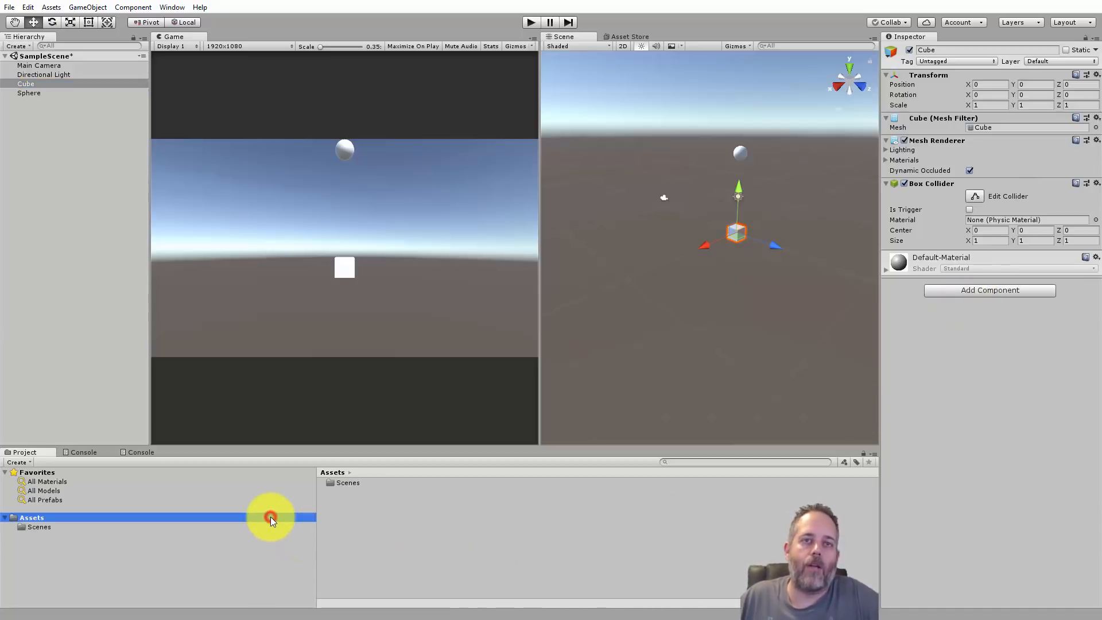
right_click(348, 508)
mouse_move(370, 512)
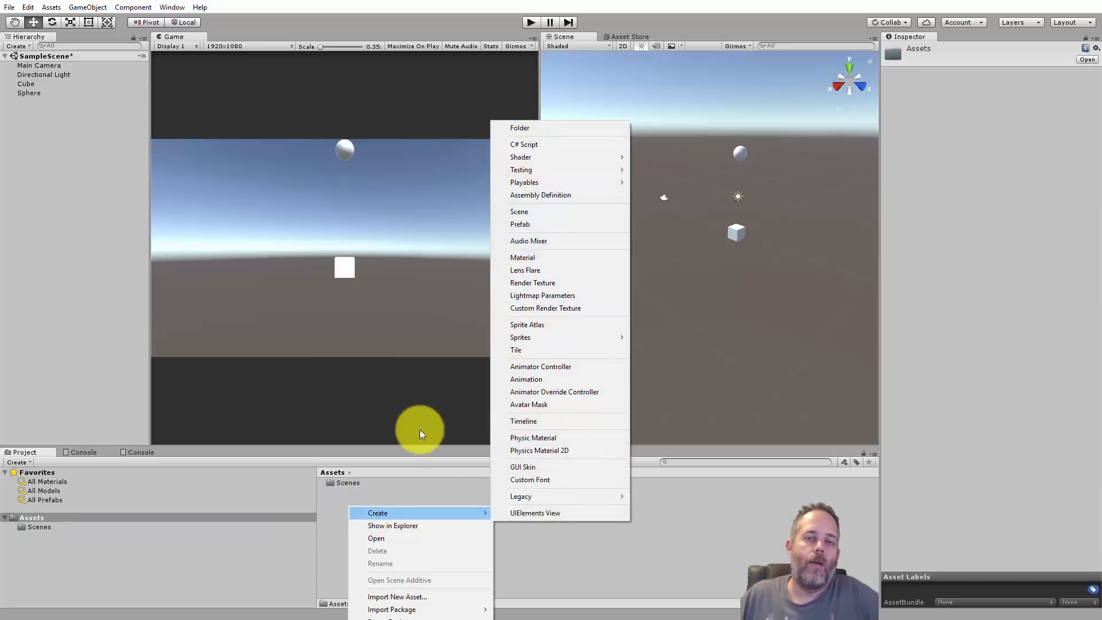
left_click(373, 489)
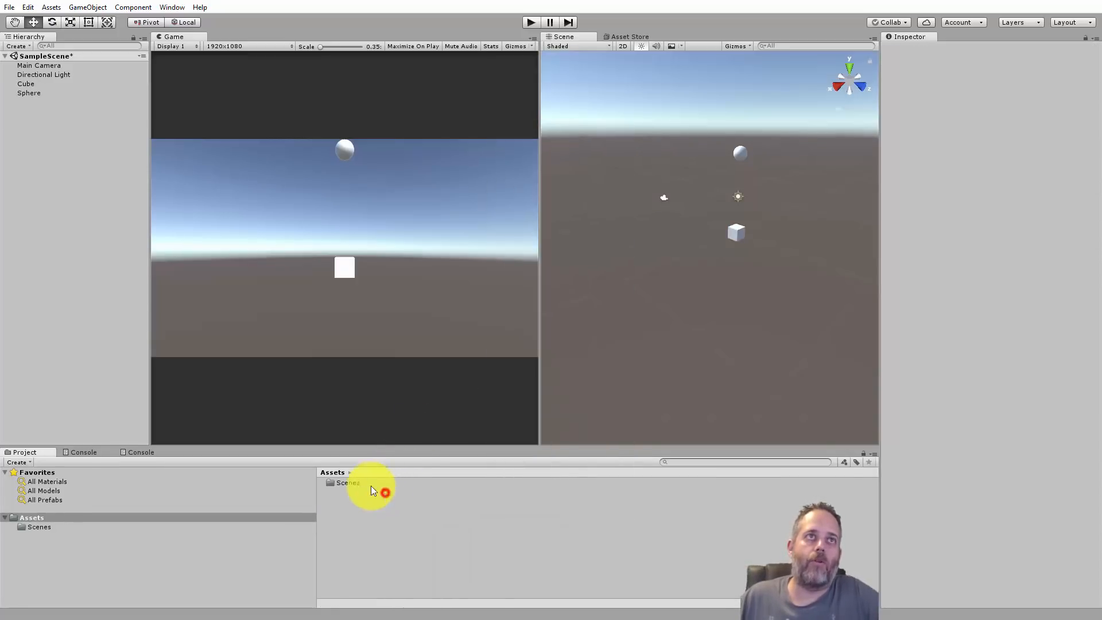
left_click(21, 95)
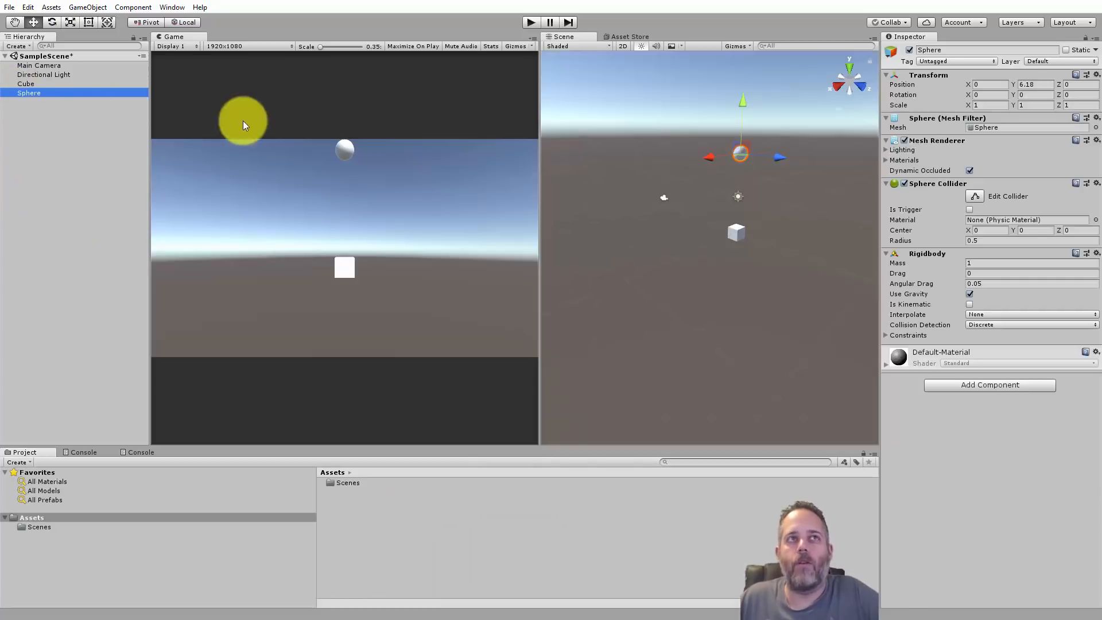
left_click(1004, 384)
scroll(1019, 478, "down", 4)
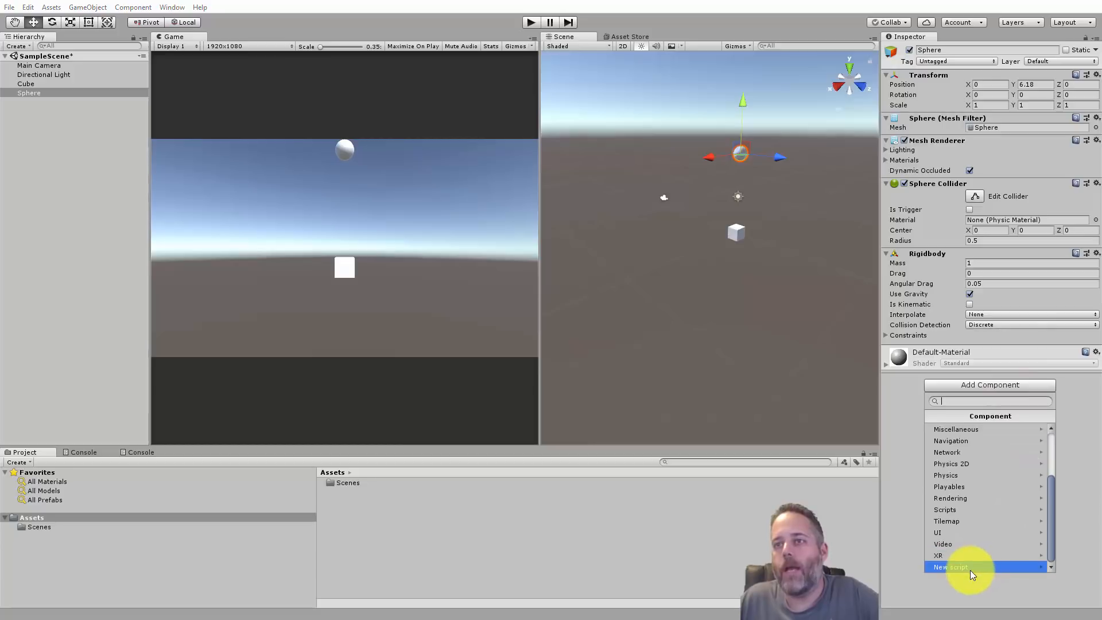
left_click(970, 568)
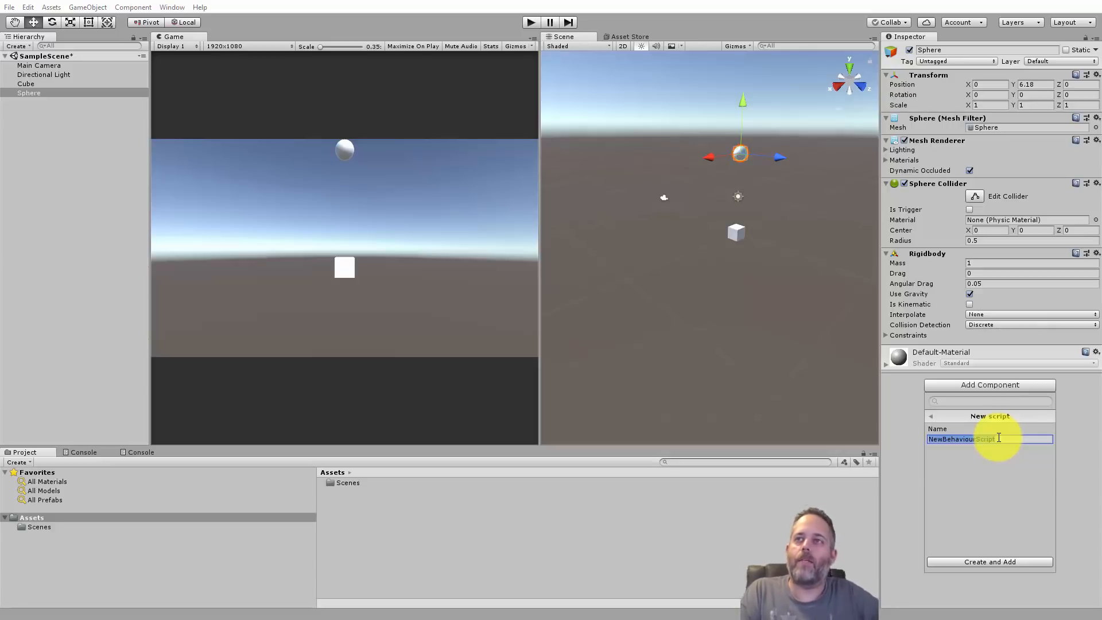
key("Escape")
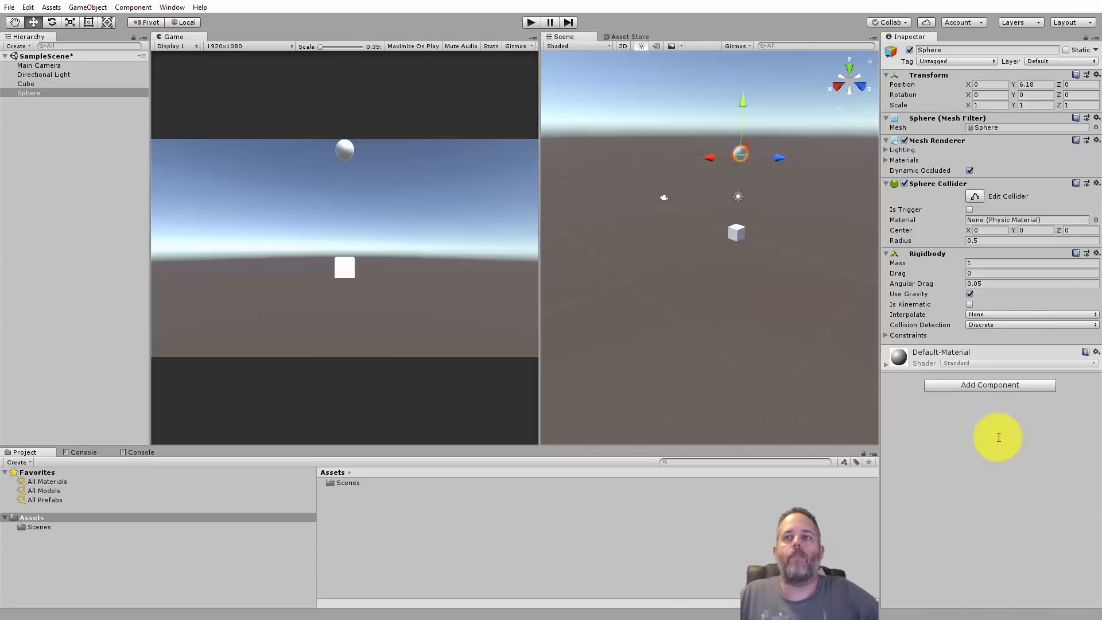
- Create a new script named CubeMover and add it to the Cube as a component
left_click(25, 84)
left_click(996, 290)
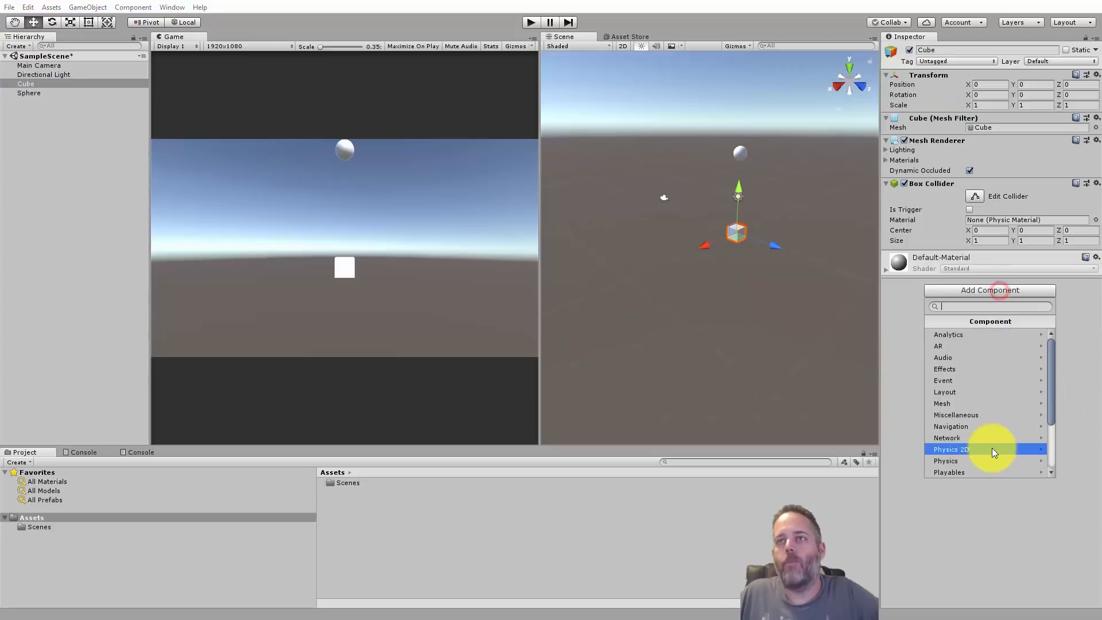
scroll(993, 447, "down", 2)
left_click(966, 474)
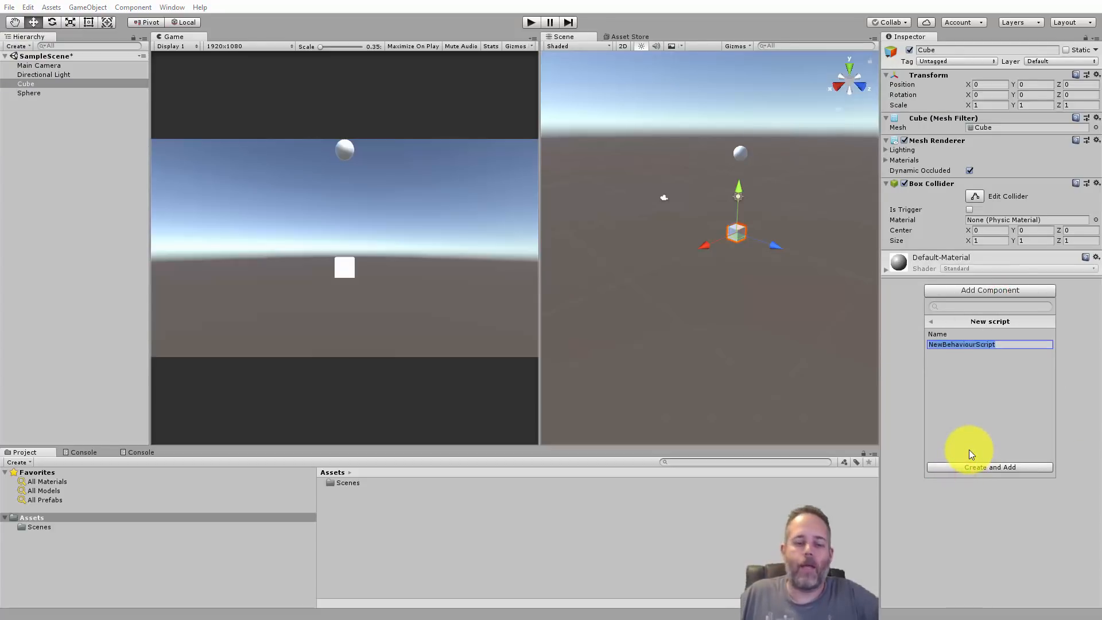
type("CubeMover")
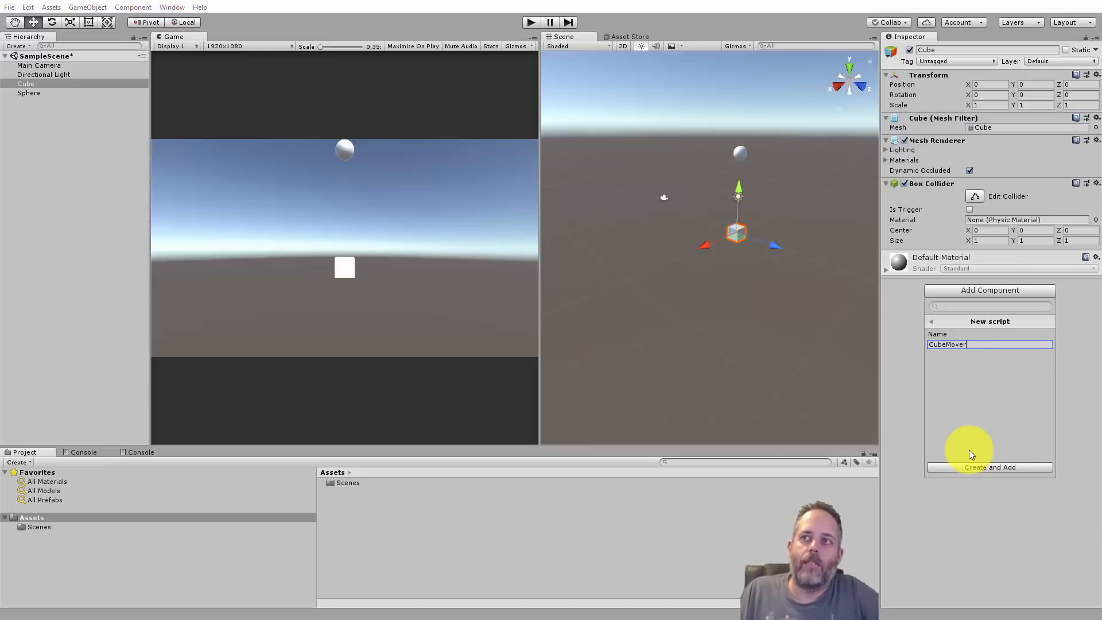
key("Return")
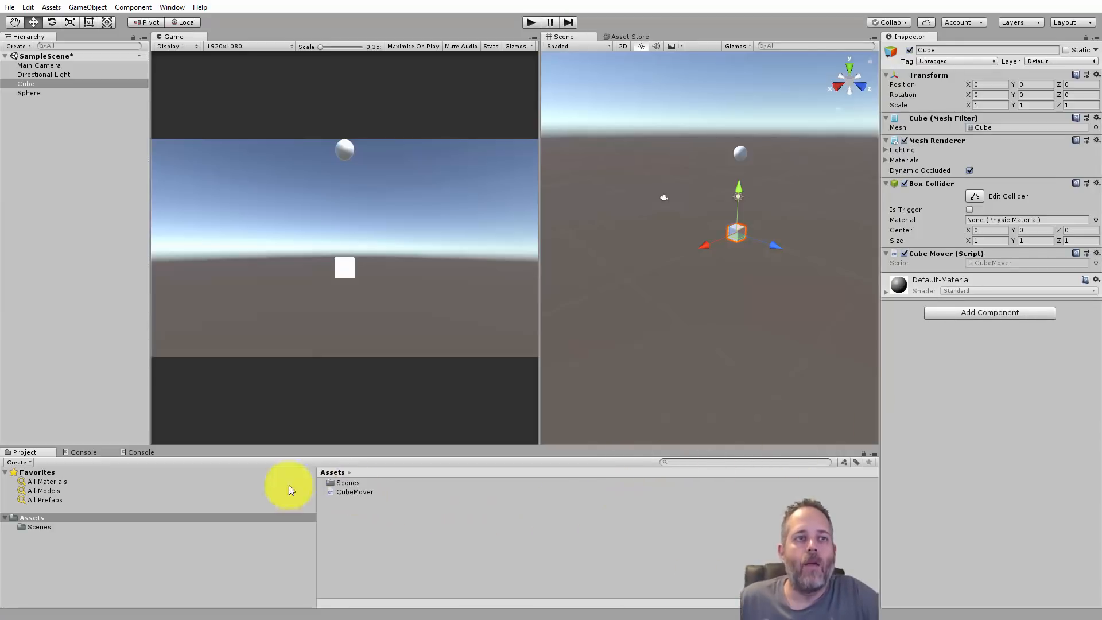
- Create a folder named Scripts inside the Assets folder
left_click(31, 516)
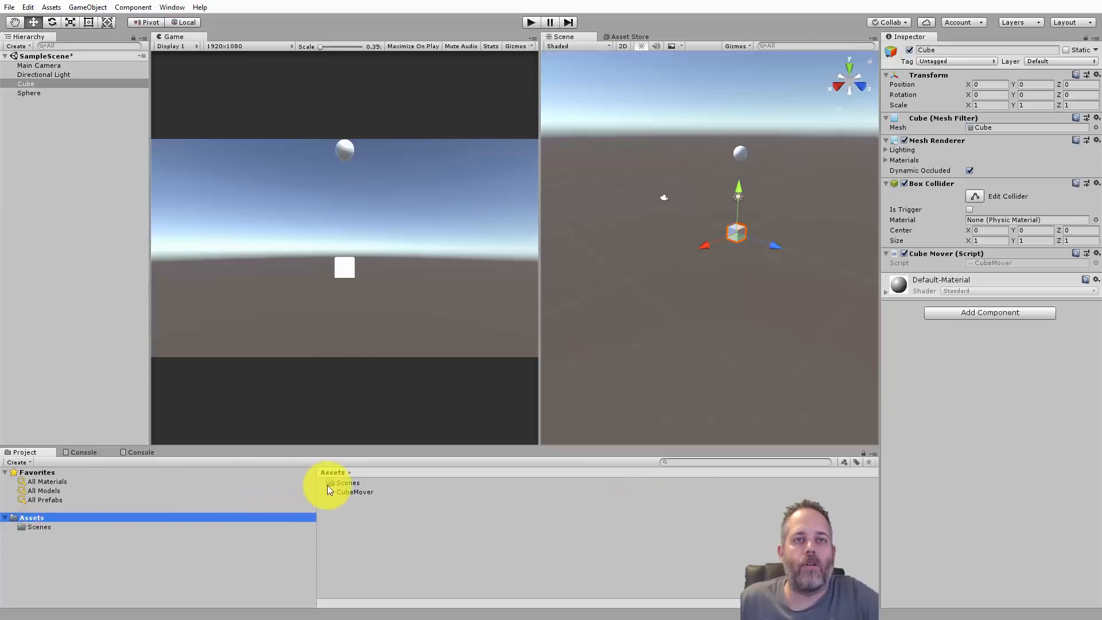
right_click(347, 508)
mouse_move(356, 513)
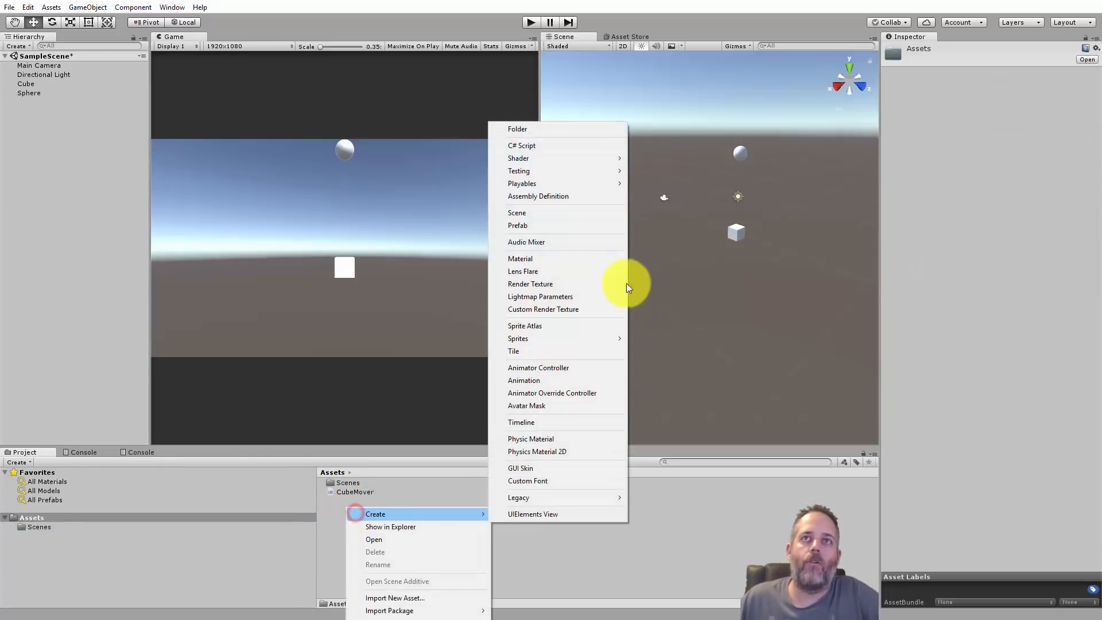
left_click(518, 129)
type("Sc")
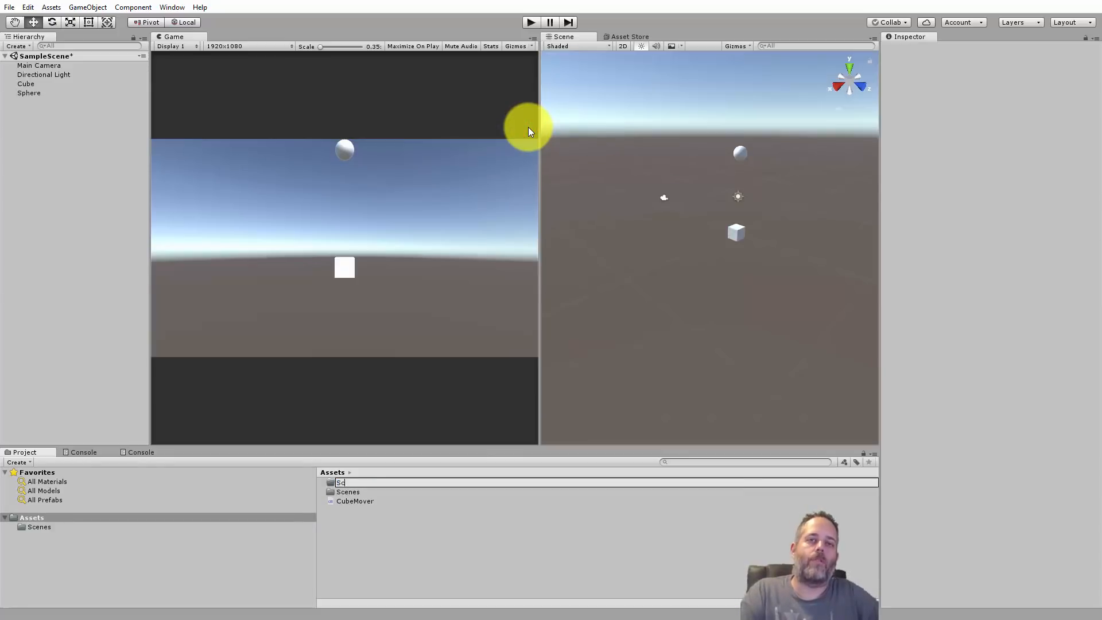
type("ripts")
key("Return")
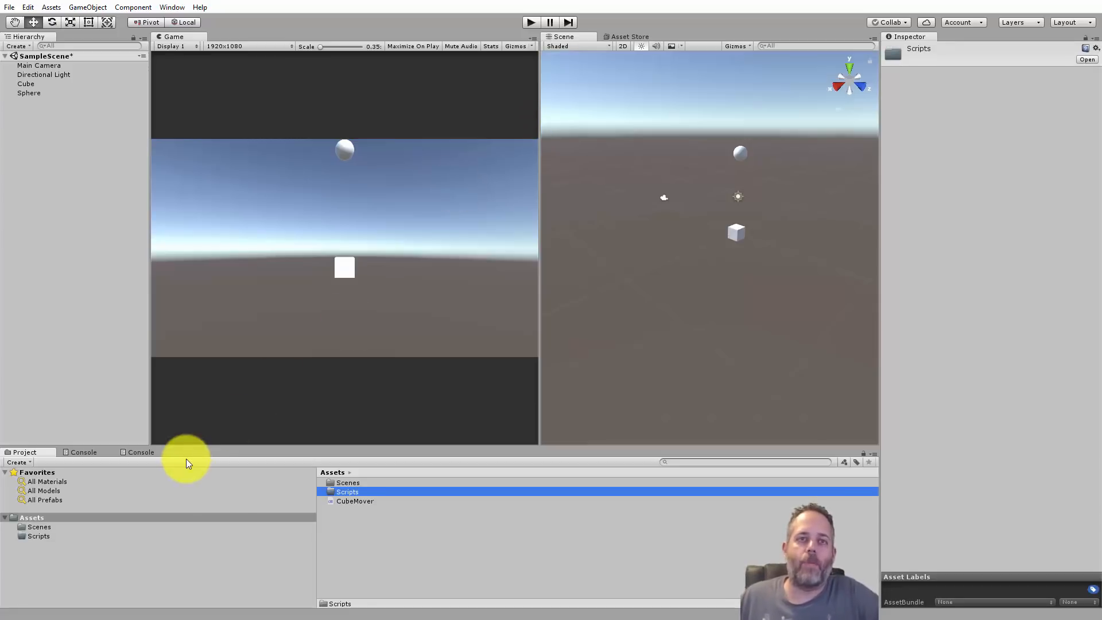
- Move the CubeMover script into the Scripts folder, open that folder and select the script
left_click_drag(344, 503, 352, 494)
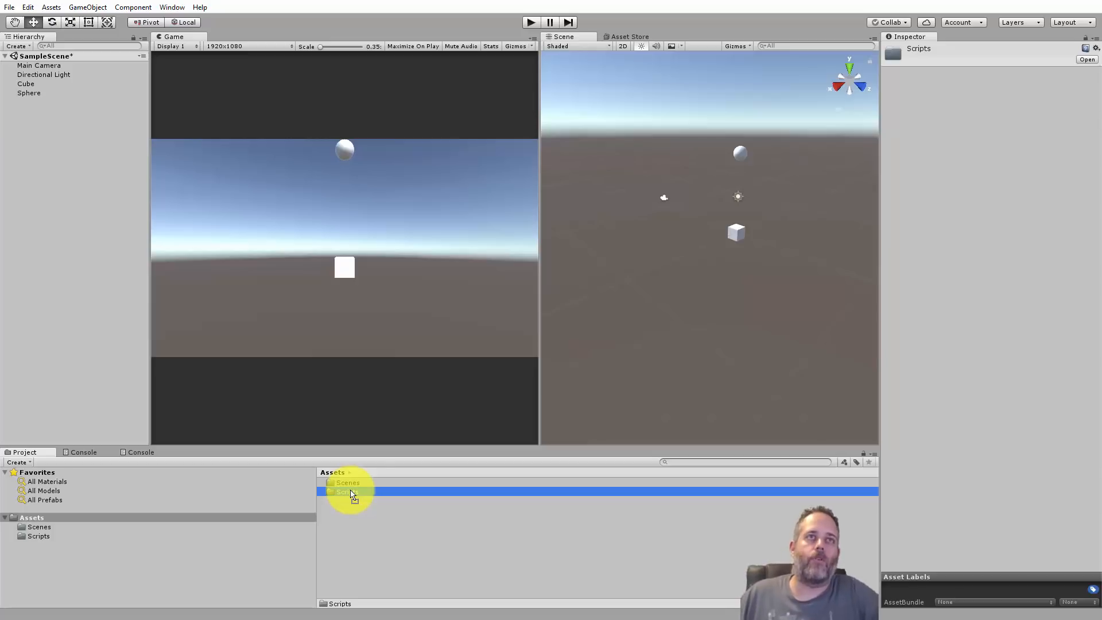
left_click(49, 538)
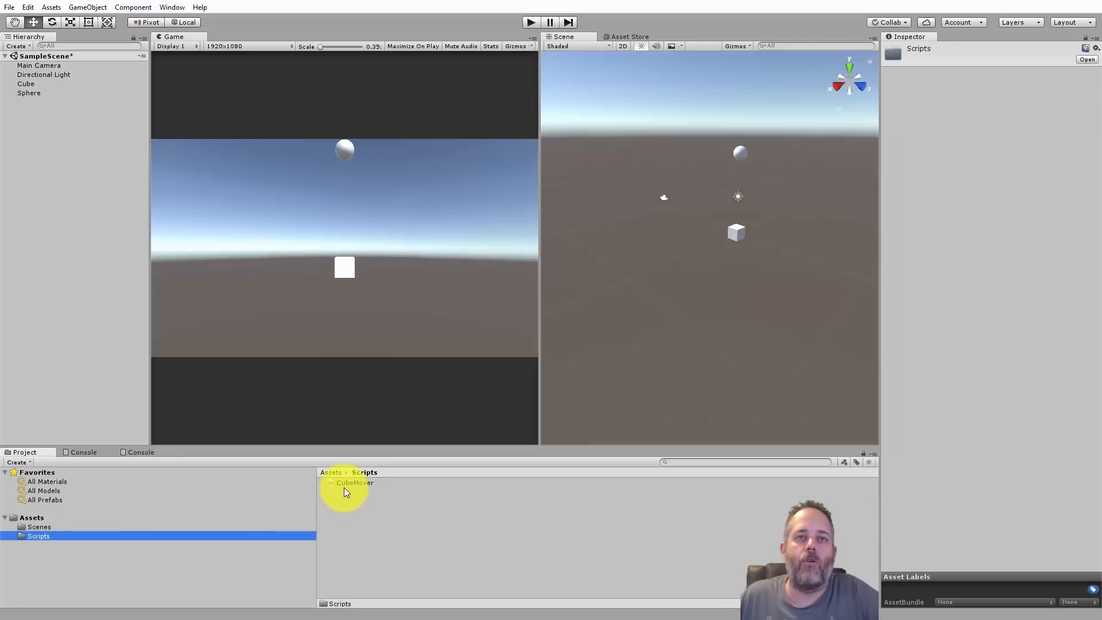
left_click(346, 484)
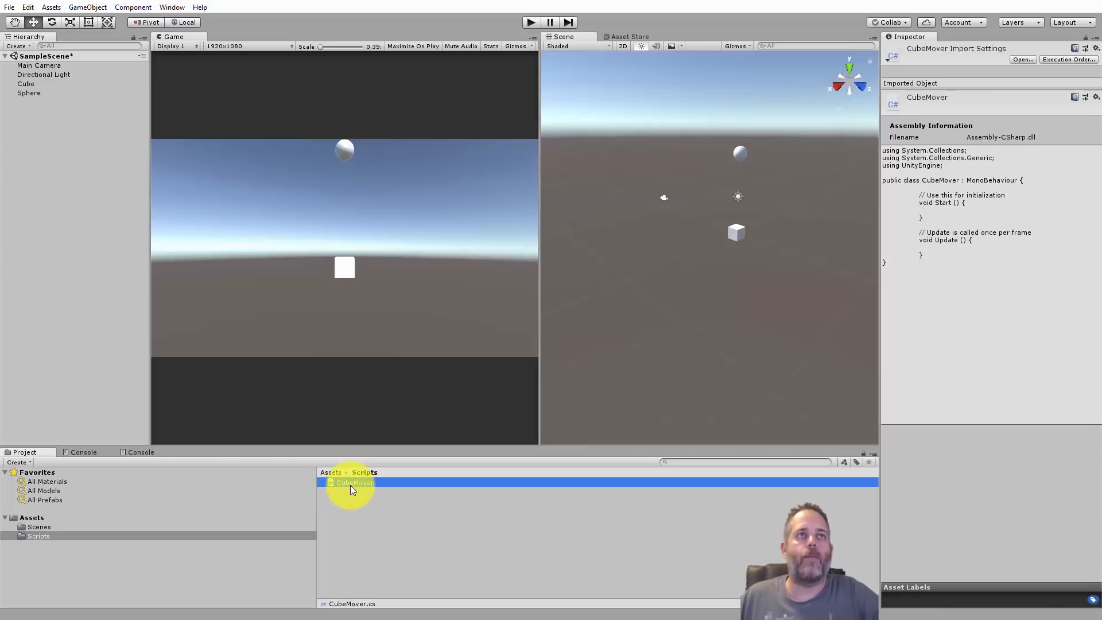
- Locate the CubeMover script asset through the Cube's script component and open it in Visual Studio
left_click(37, 84)
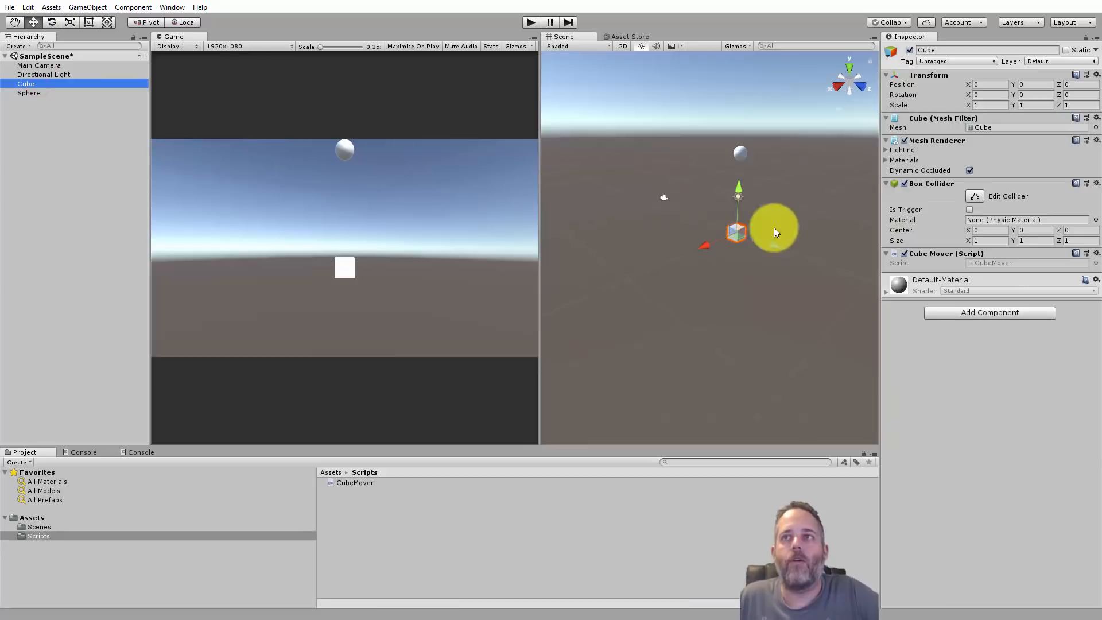
left_click(991, 263)
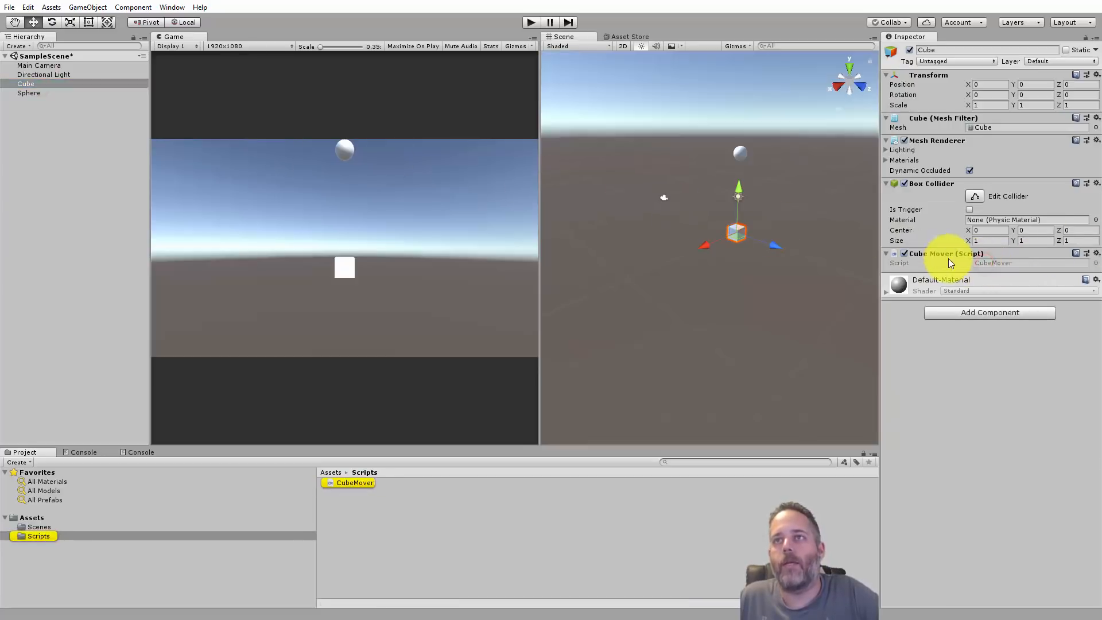
double_click(987, 263)
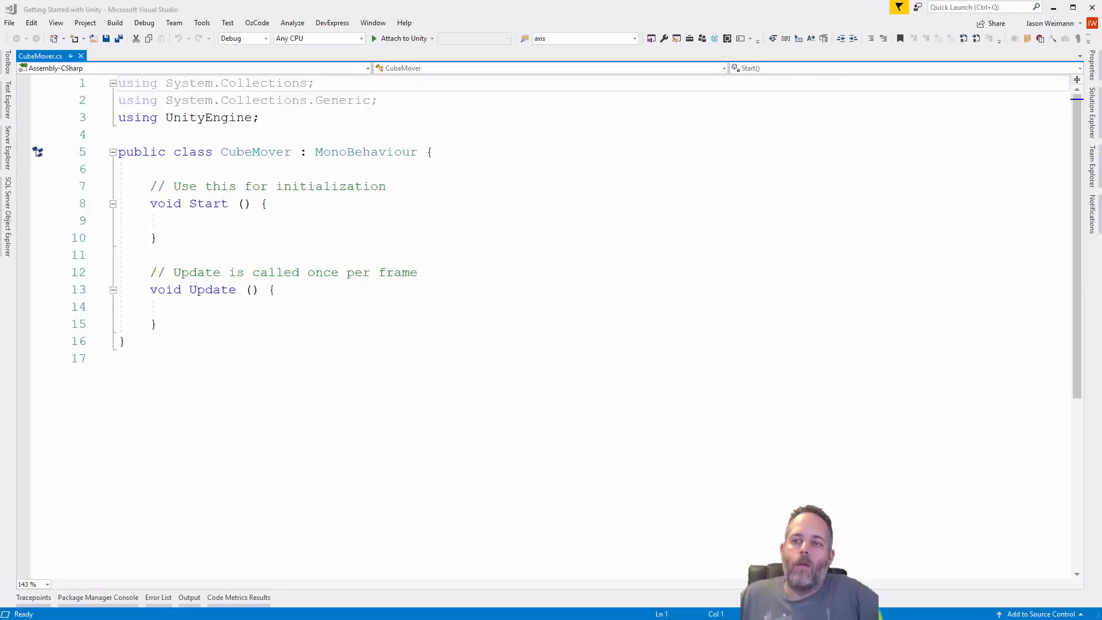
left_click_drag(347, 231, 338, 220)
scroll(337, 220, "up", 3, "ctrl")
scroll(337, 219, "up", 4, "ctrl")
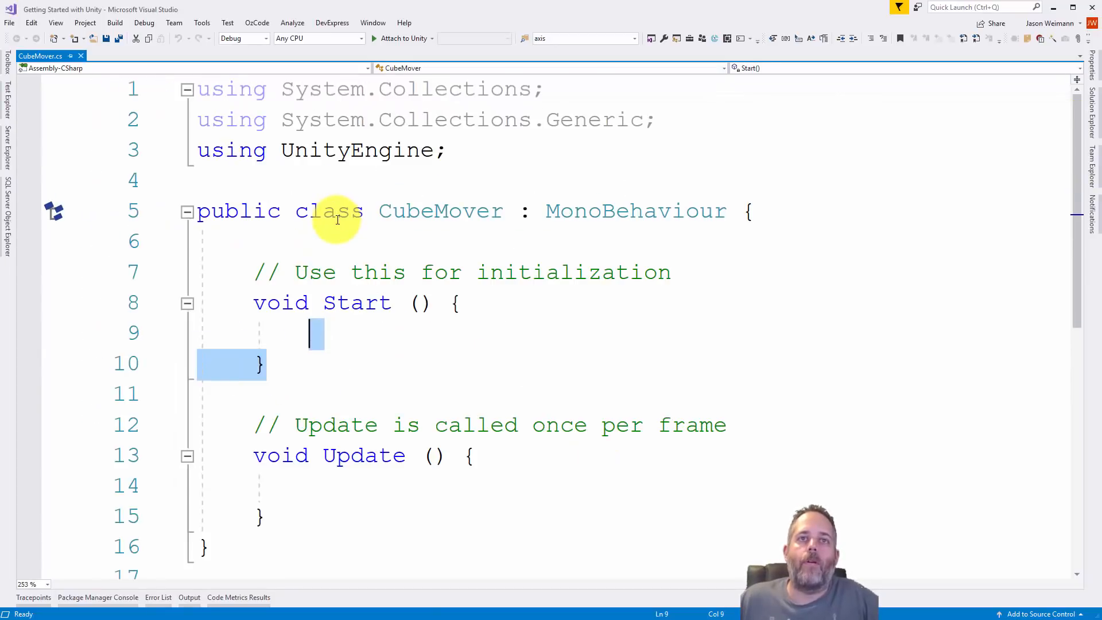
left_click(351, 254)
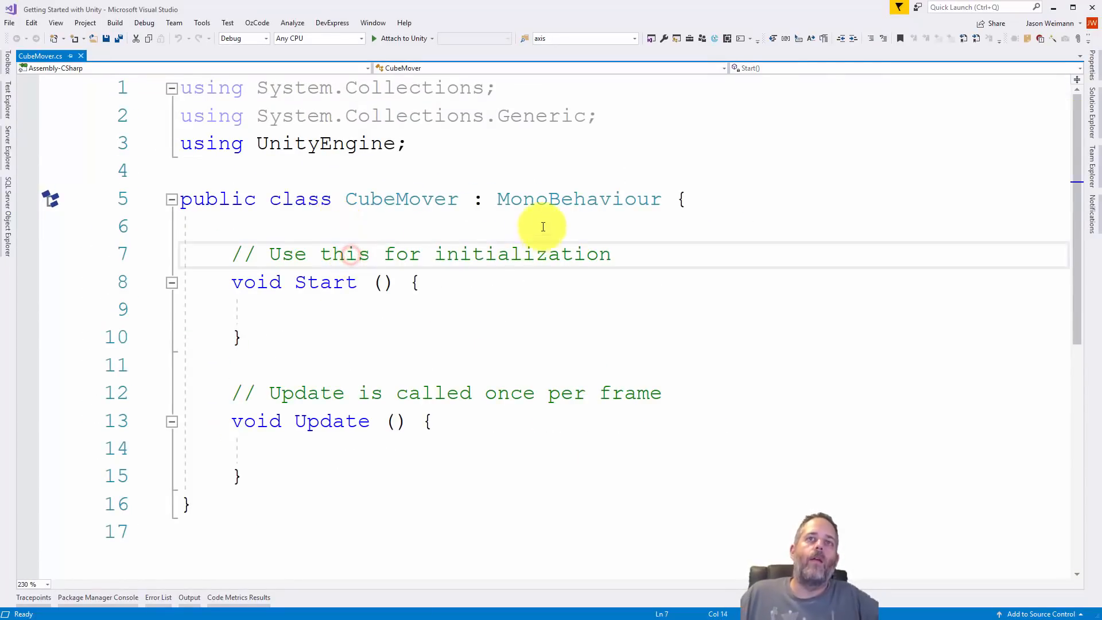
- Examine the class declaration line, looking at the CubeMover class name and its MonoBehaviour base class
left_click(497, 204)
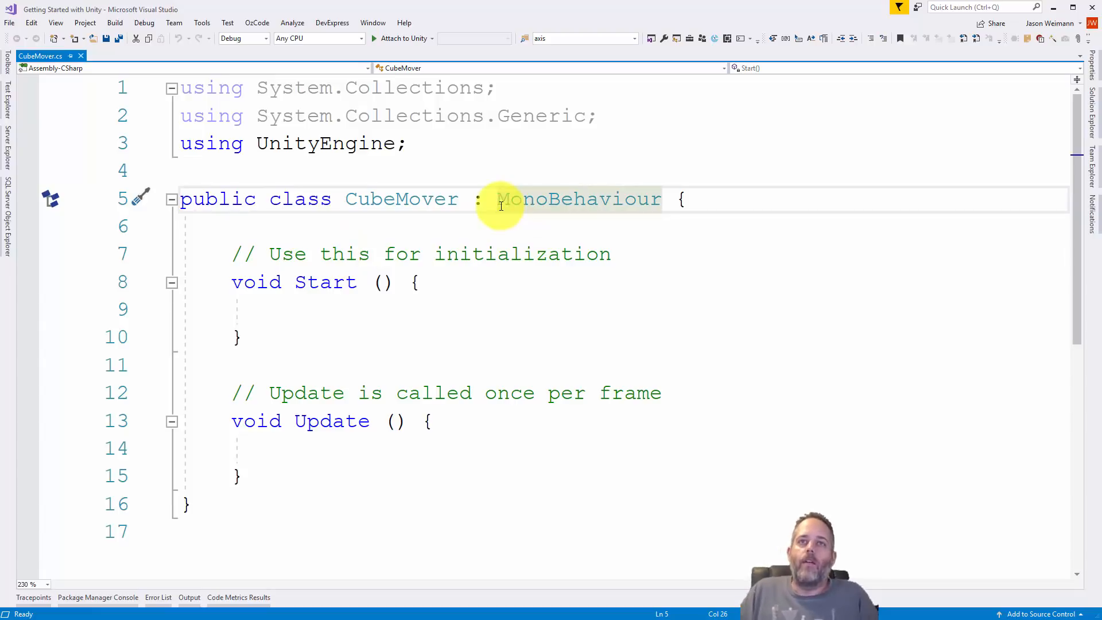
left_click(402, 201)
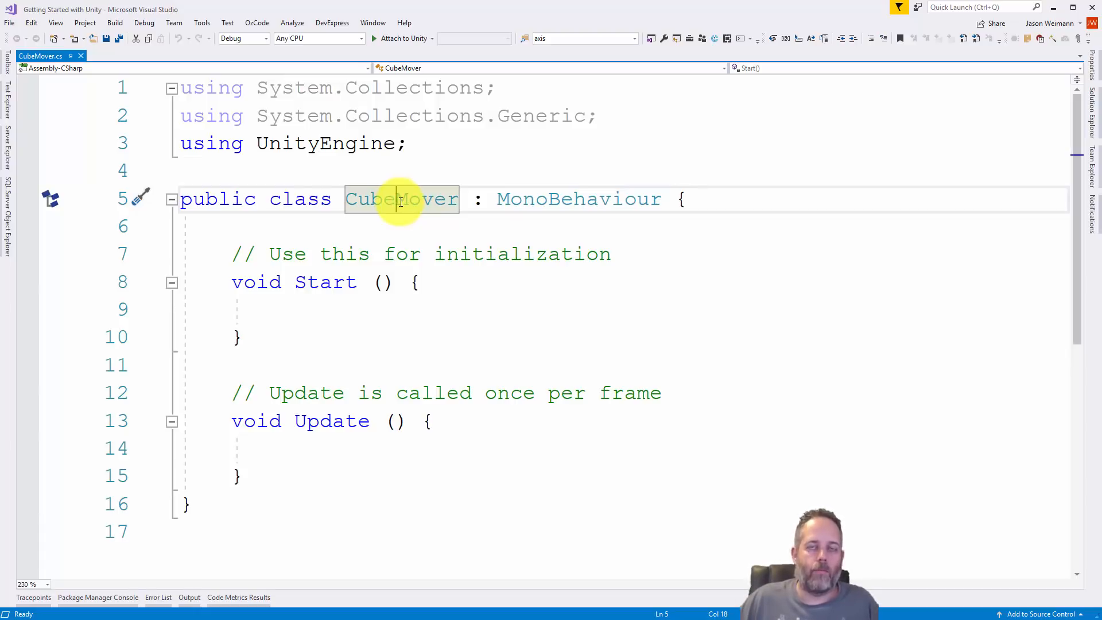
left_click(504, 198)
left_click(477, 200)
left_click(504, 198)
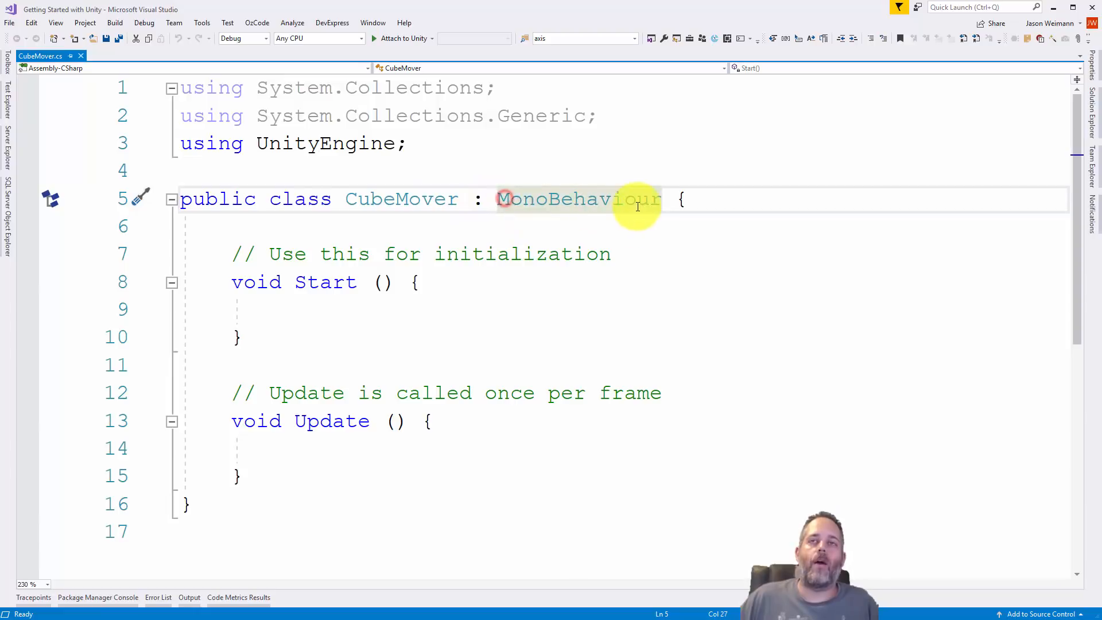
mouse_move(645, 207)
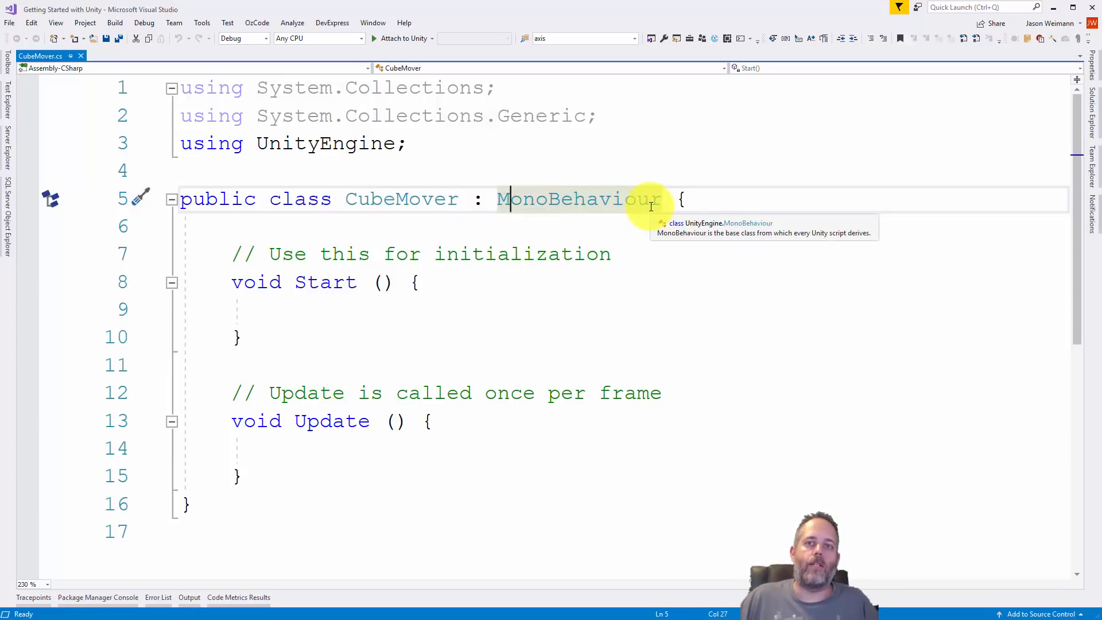
left_click(635, 200)
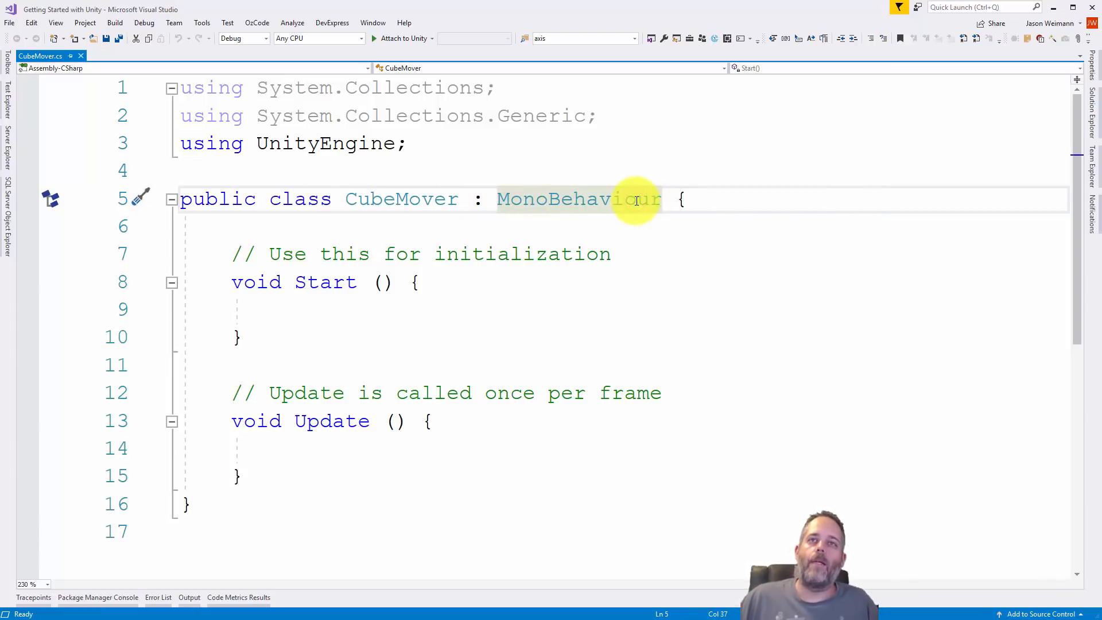
left_click(399, 200)
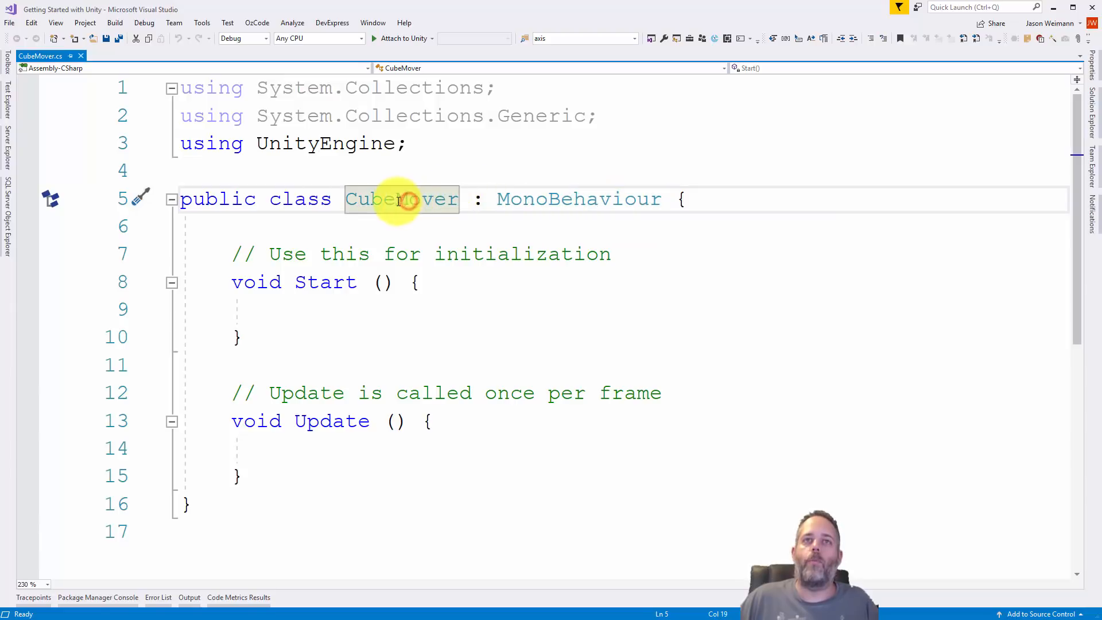
left_click(395, 199)
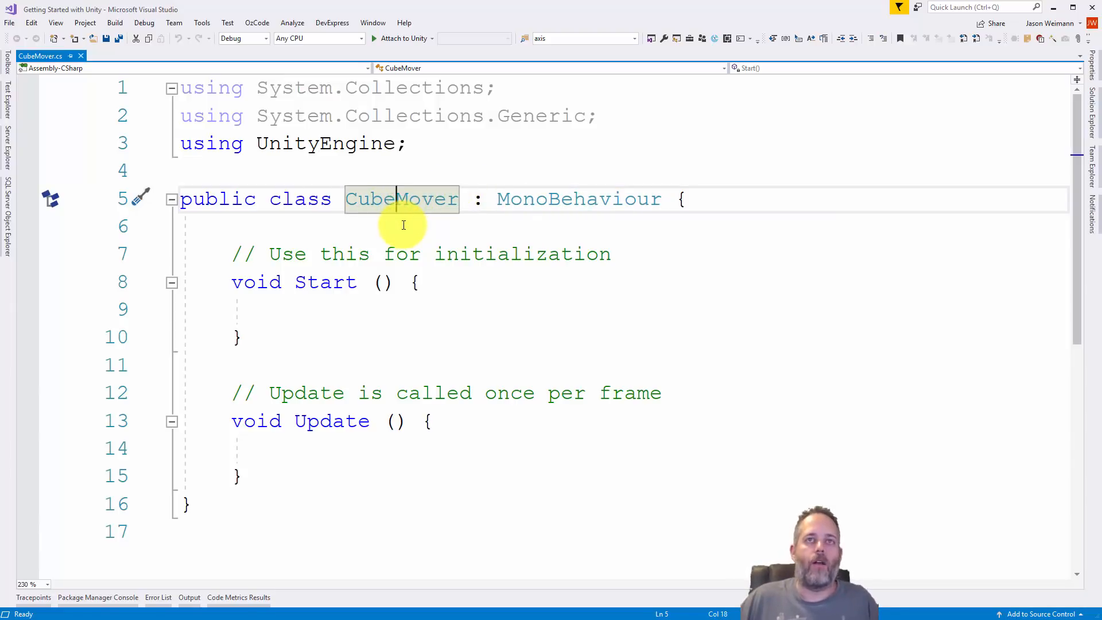
left_click(548, 201)
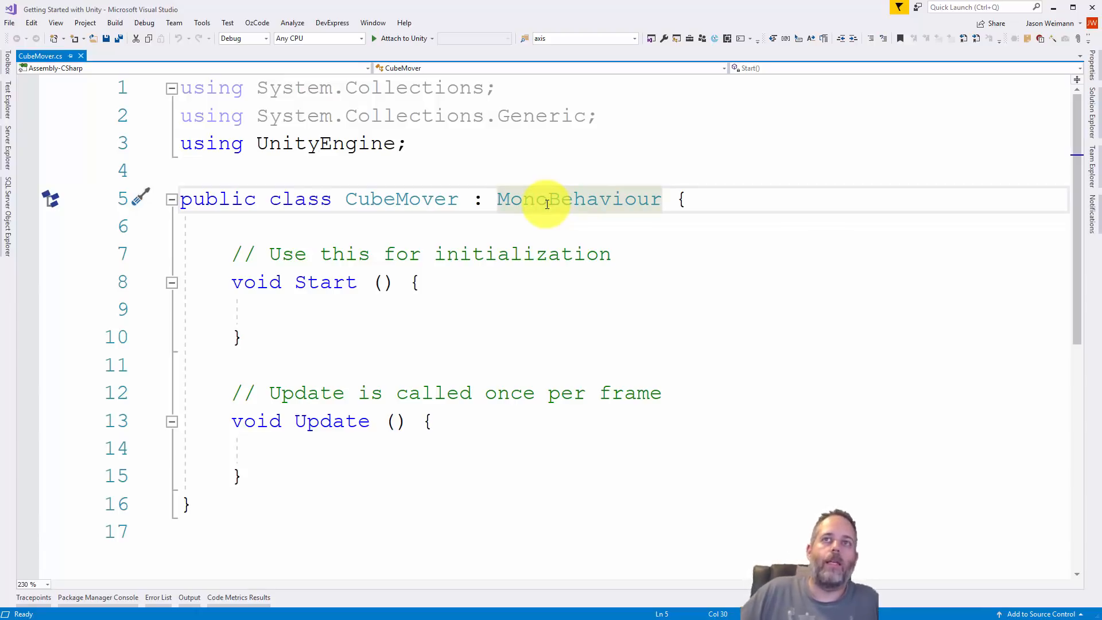
- Auto-format the whole CubeMover script so the opening braces sit on their own lines, and look over the result
key("ctrl+Right")
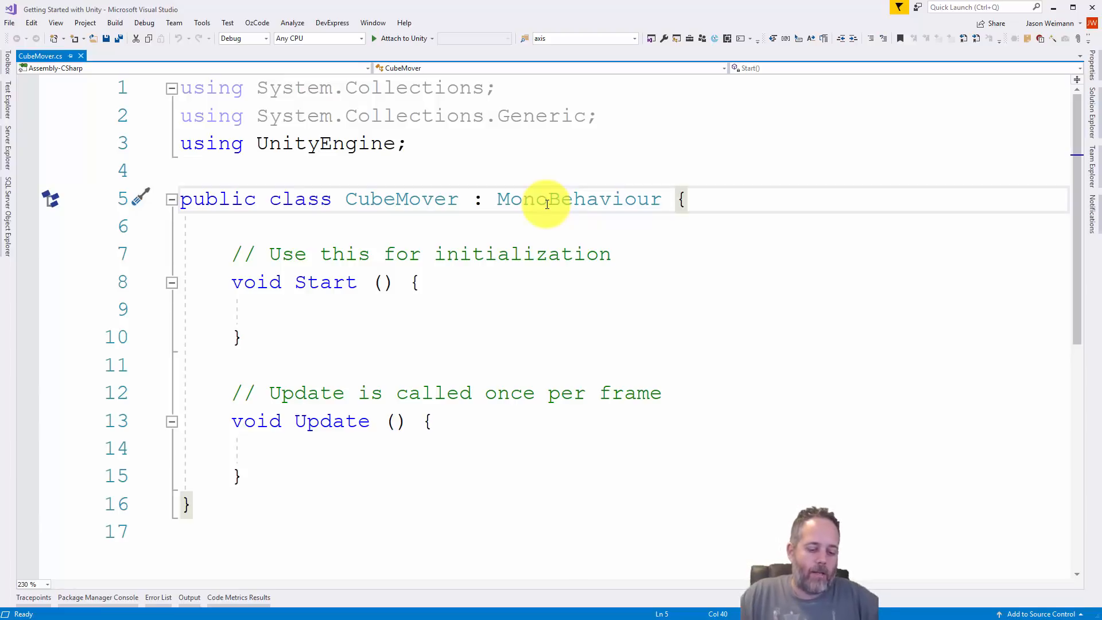
key("ctrl")
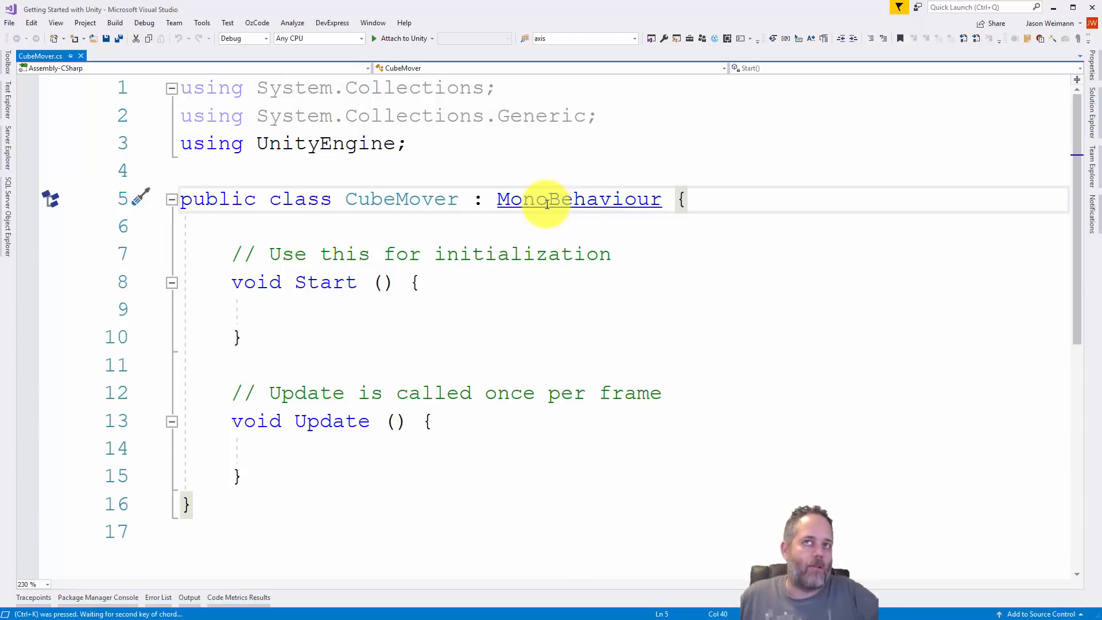
key("ctrl+k")
key("ctrl+d")
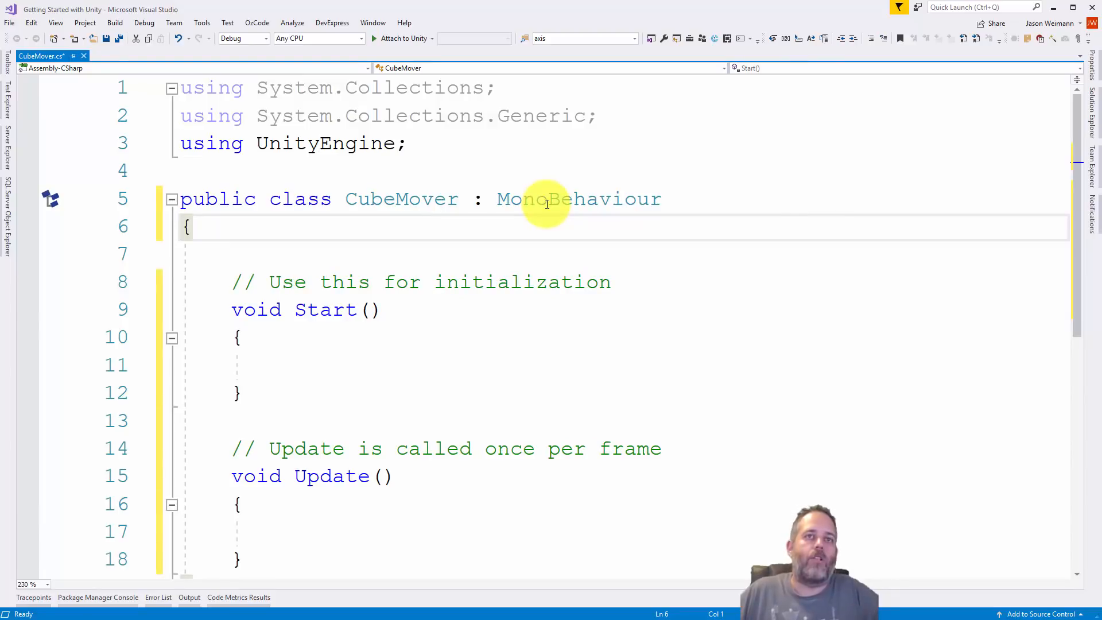
left_click(617, 275)
scroll(617, 275, "down", 2)
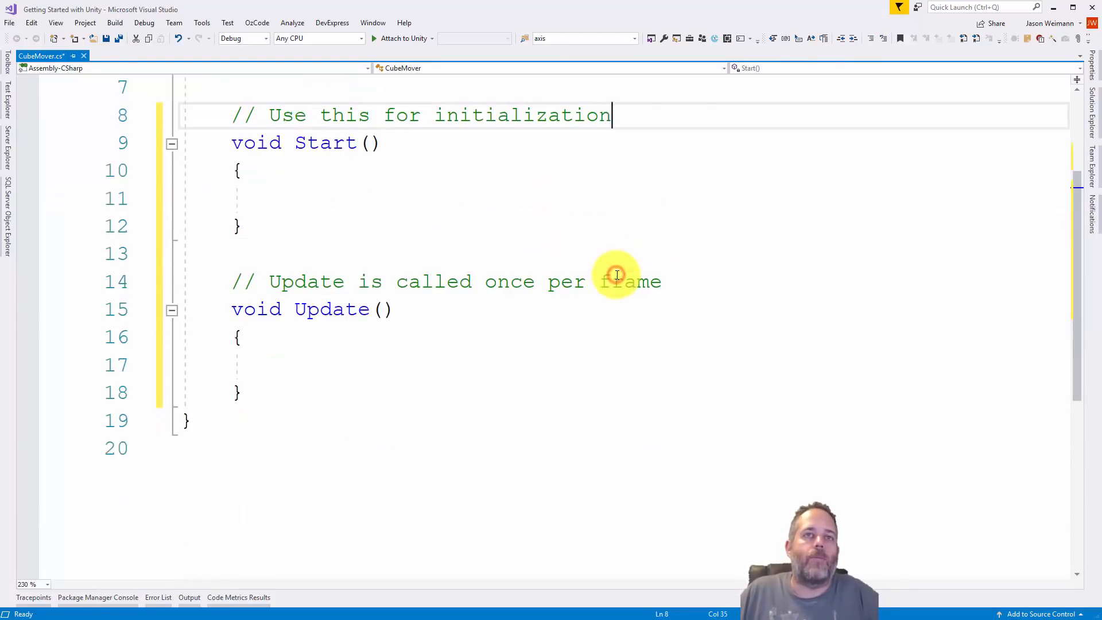
scroll(617, 275, "up", 2)
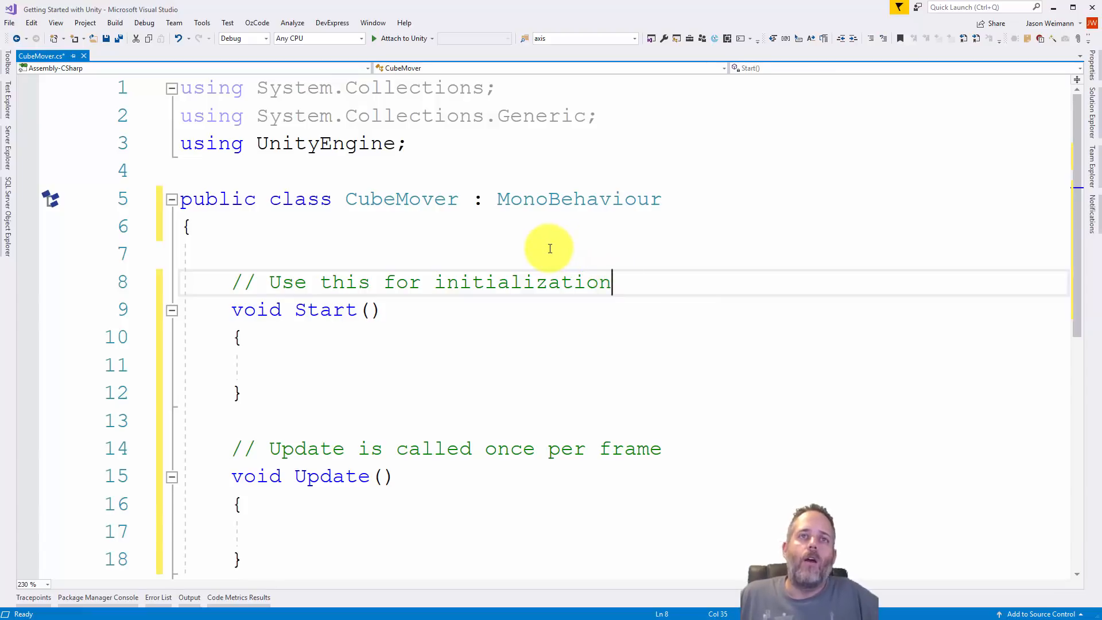
- Delete the Start method together with its initialization comment from the CubeMover class
left_click(220, 247)
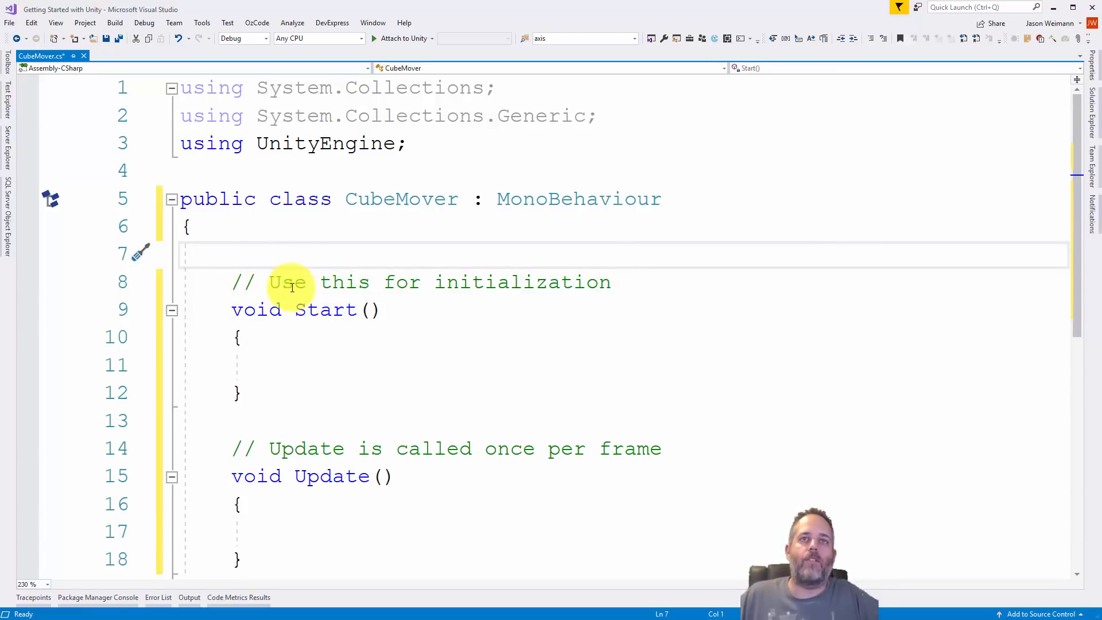
left_click(393, 362)
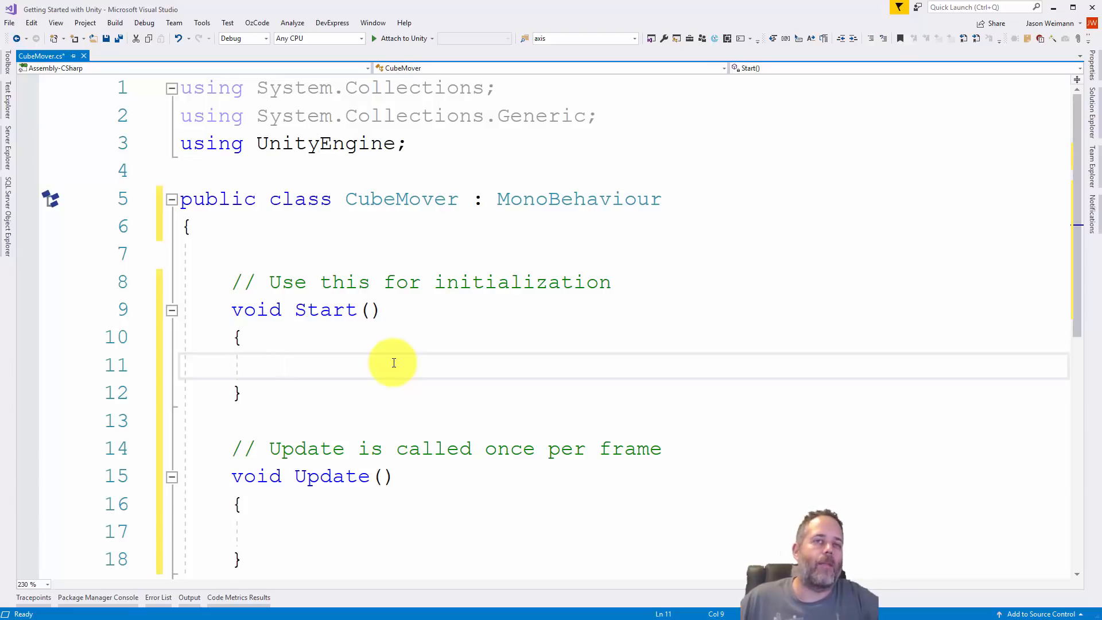
left_click_drag(339, 386, 198, 256)
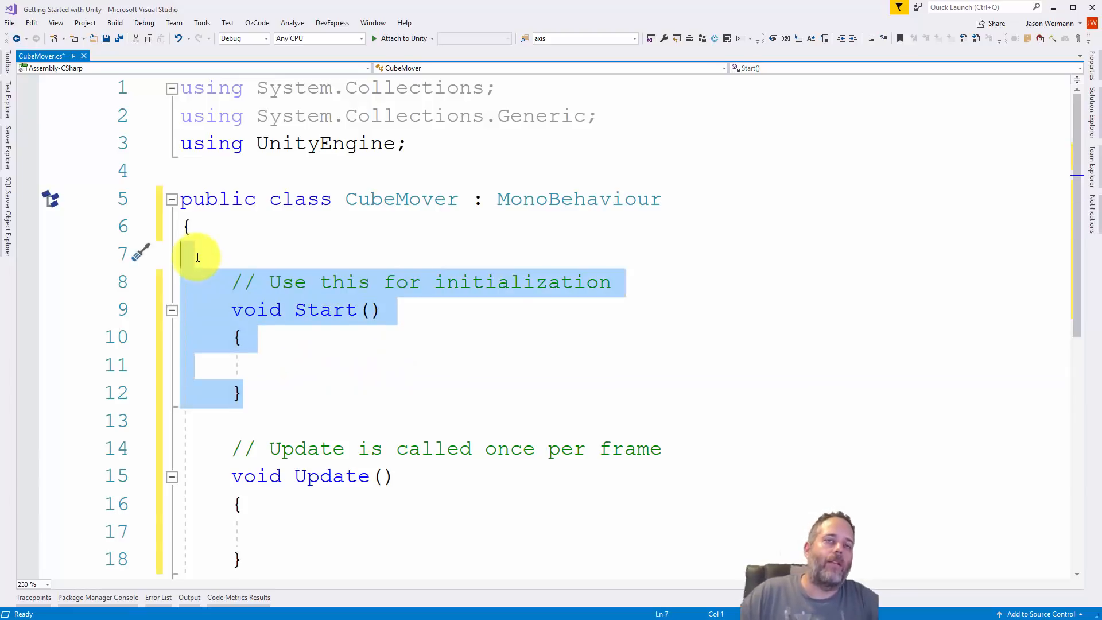
key("Delete")
type("\\")
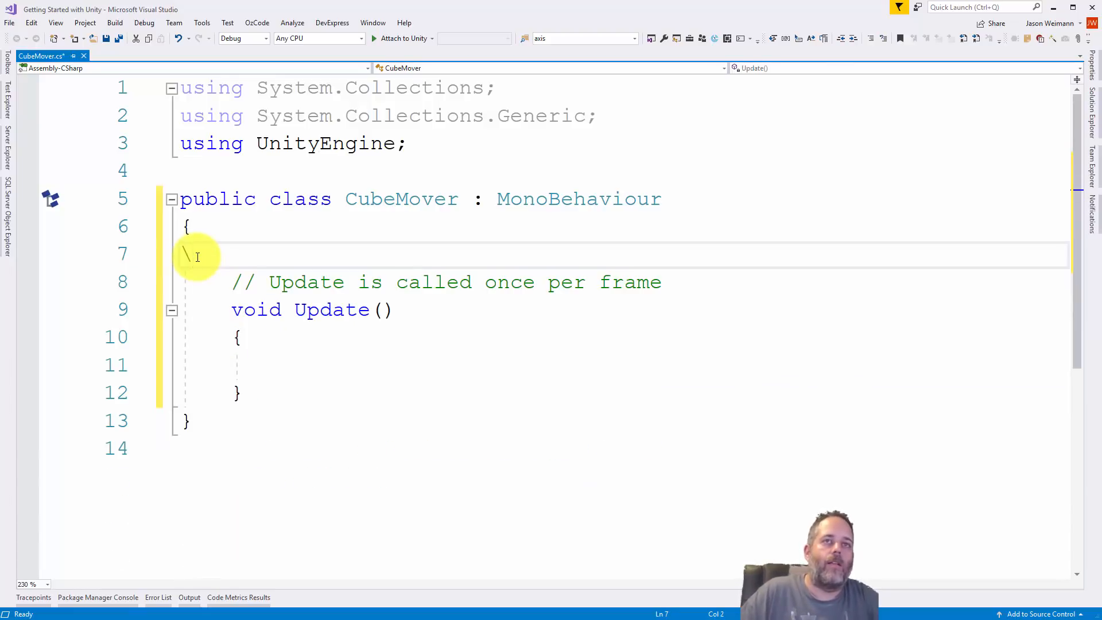
key("BackSpace")
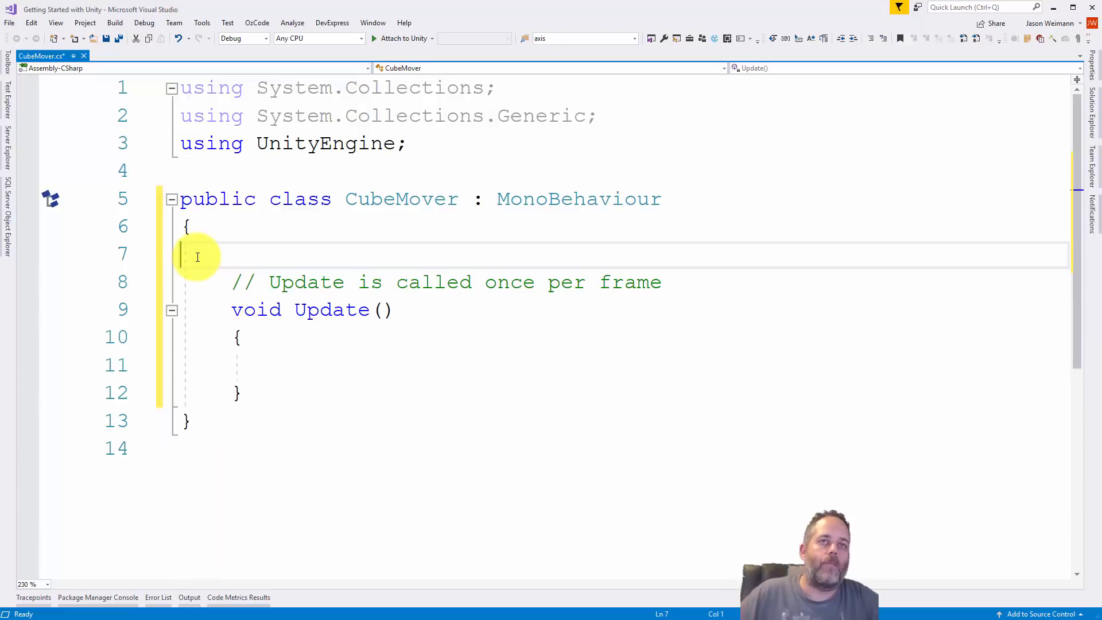
- Look over the Update method and remove the blank line above its comment
left_click(261, 293)
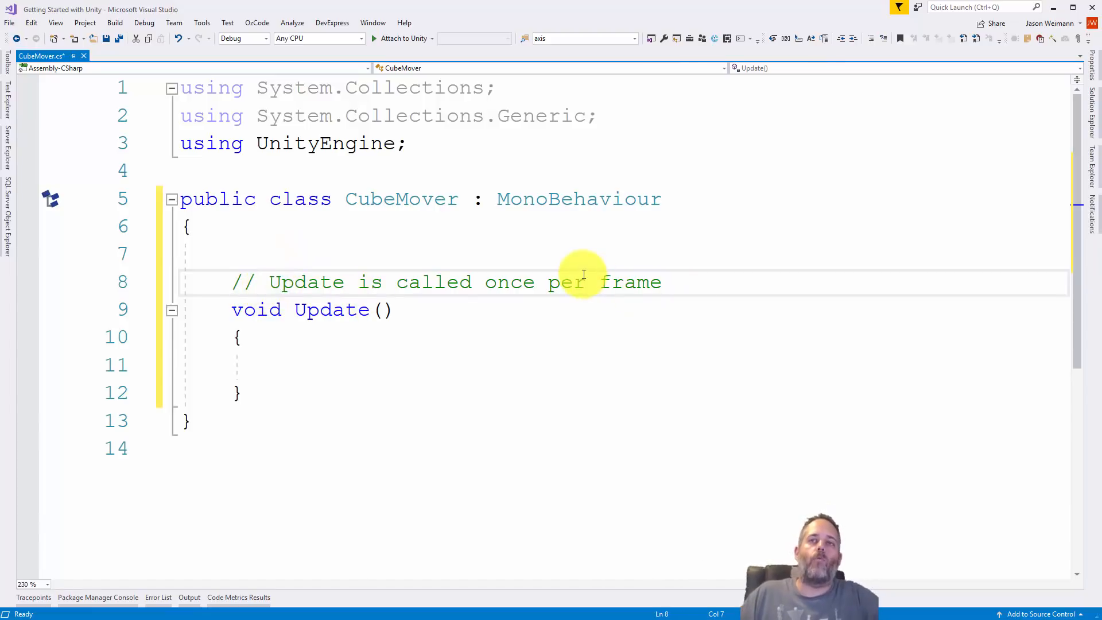
mouse_move(541, 200)
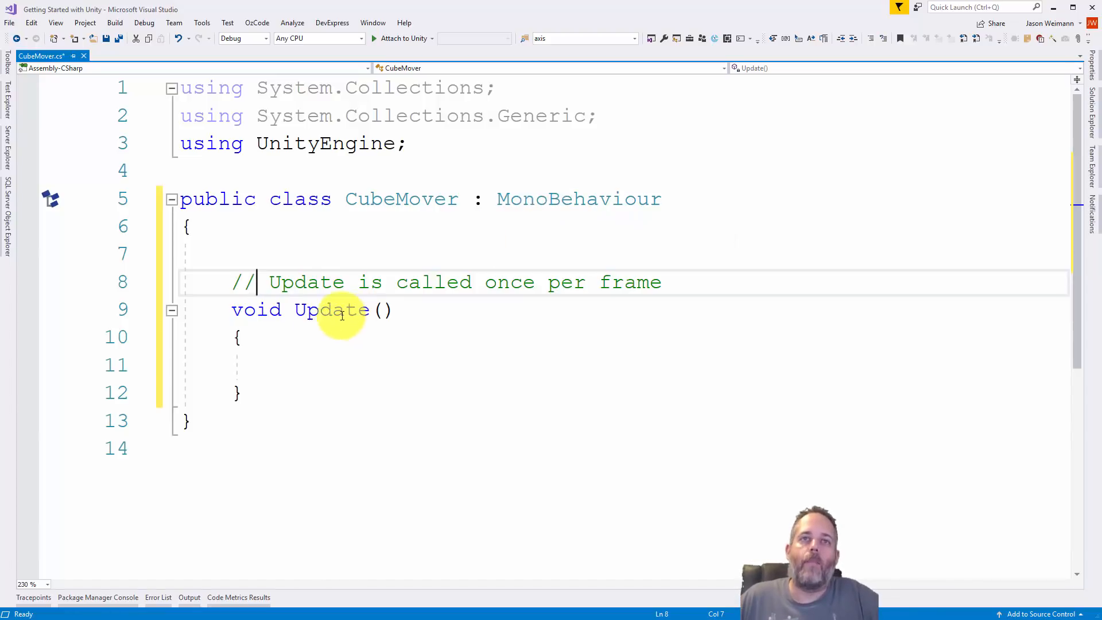
mouse_move(336, 314)
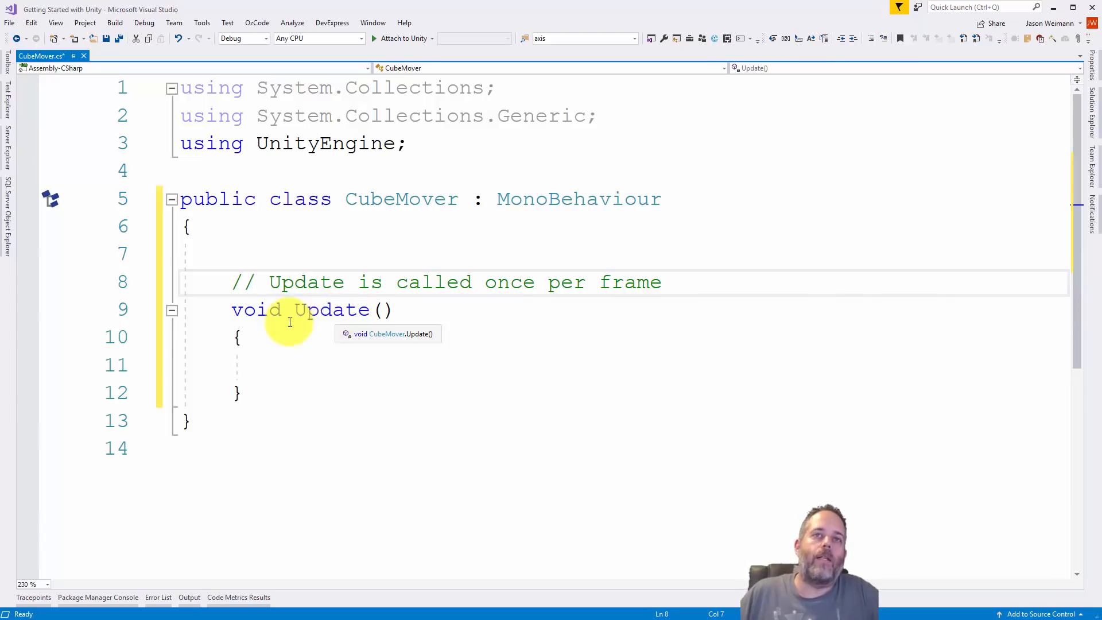
left_click(405, 360)
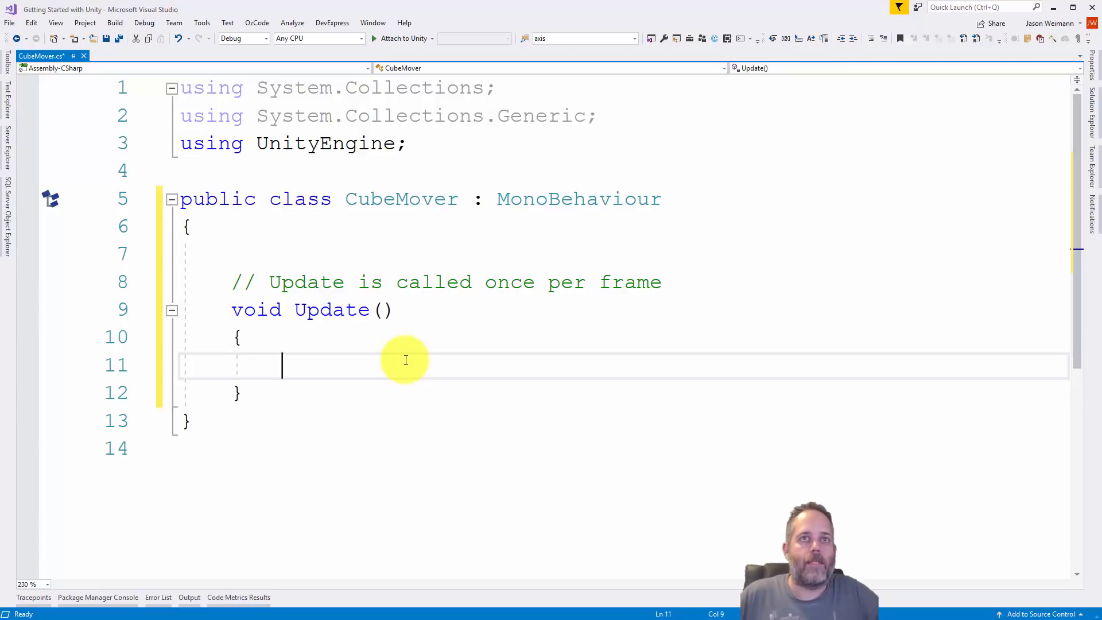
left_click(394, 281)
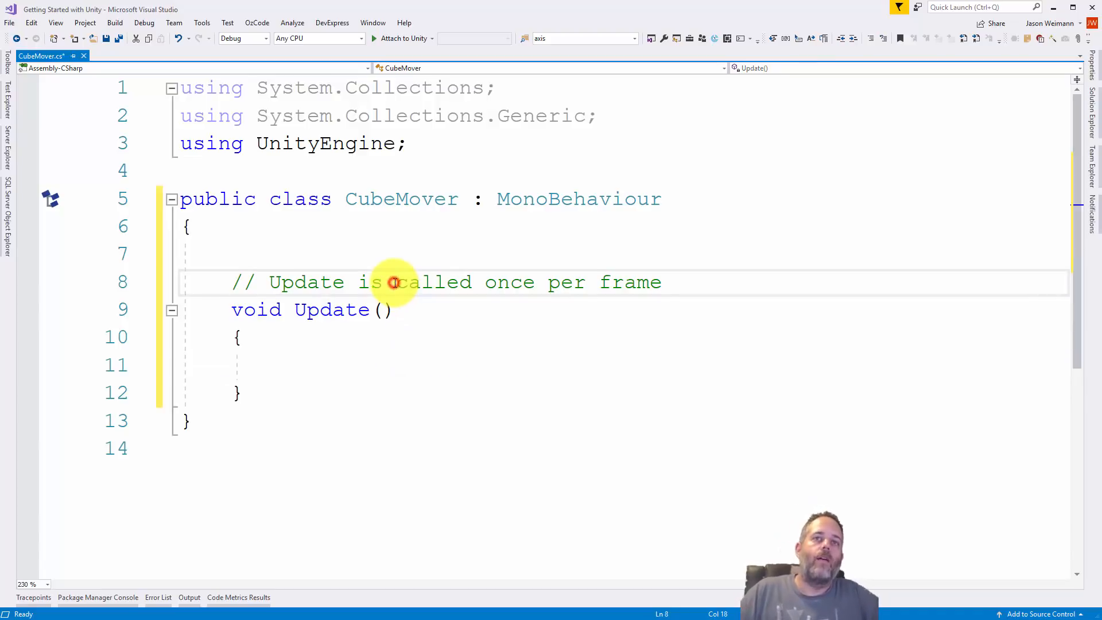
key("Up")
key("Delete")
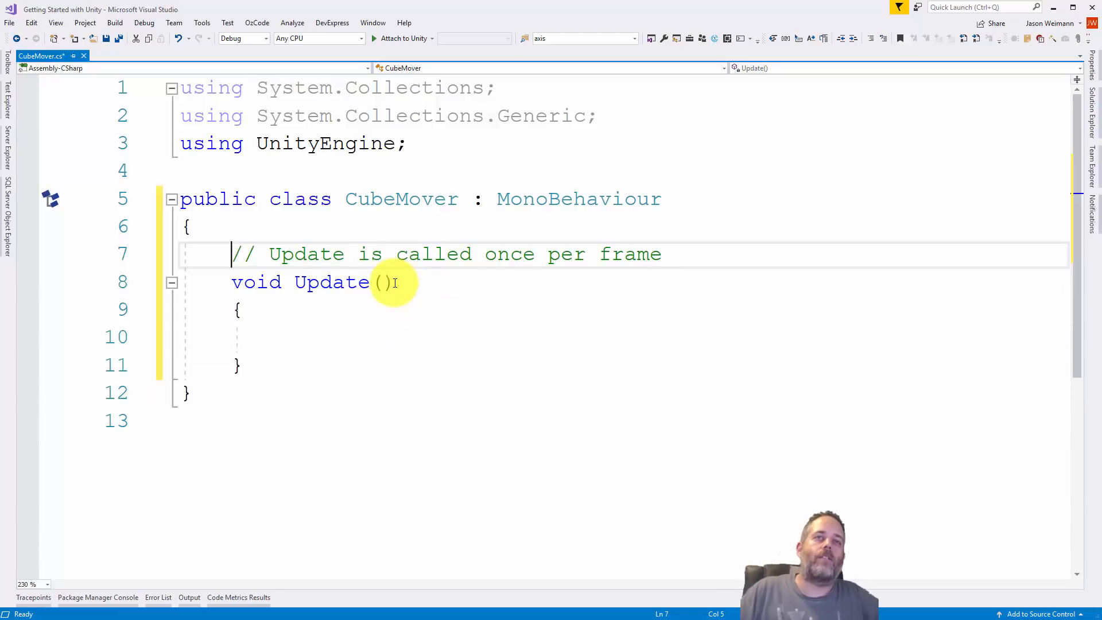
- Declare a float variable named horizontal inside the Update method
left_click(386, 366)
left_click(374, 346)
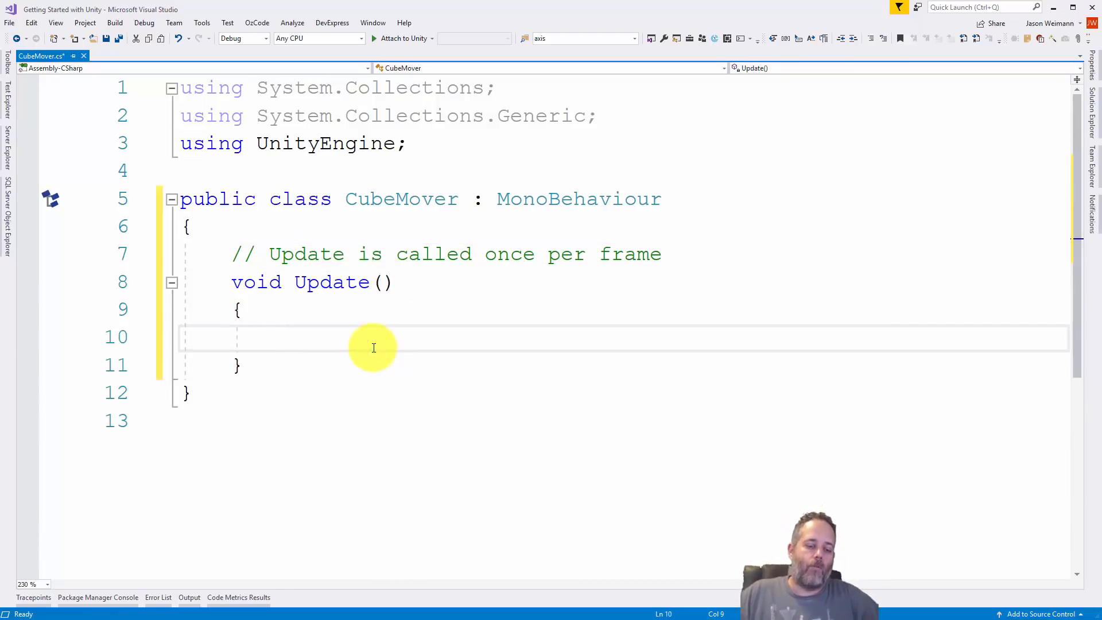
type("flat")
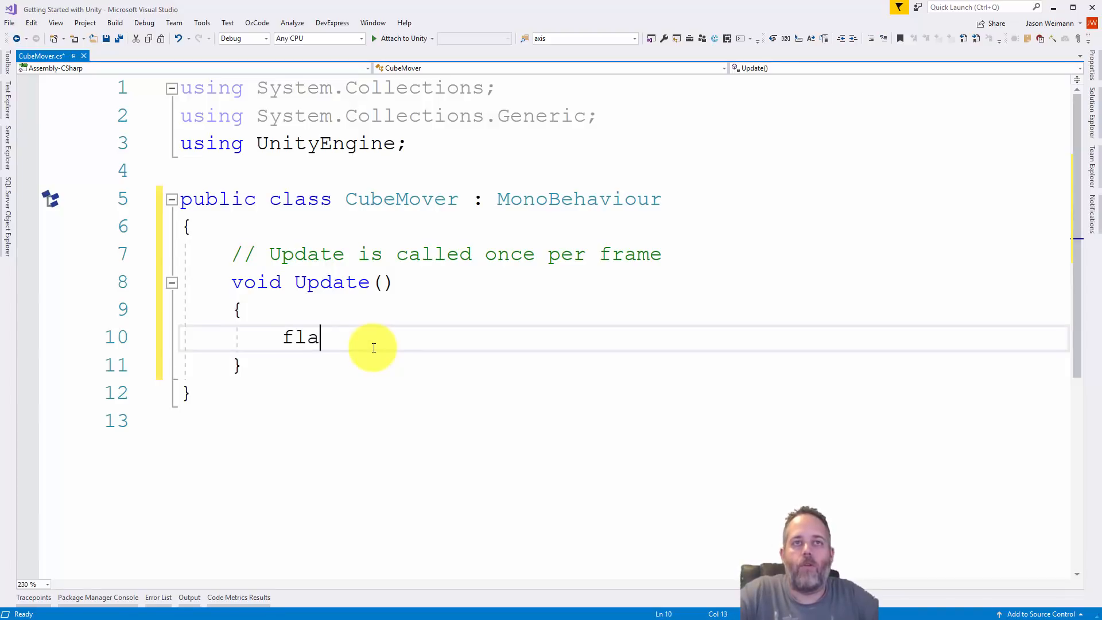
key("BackSpace")
key("BackSpace")
type("oat ")
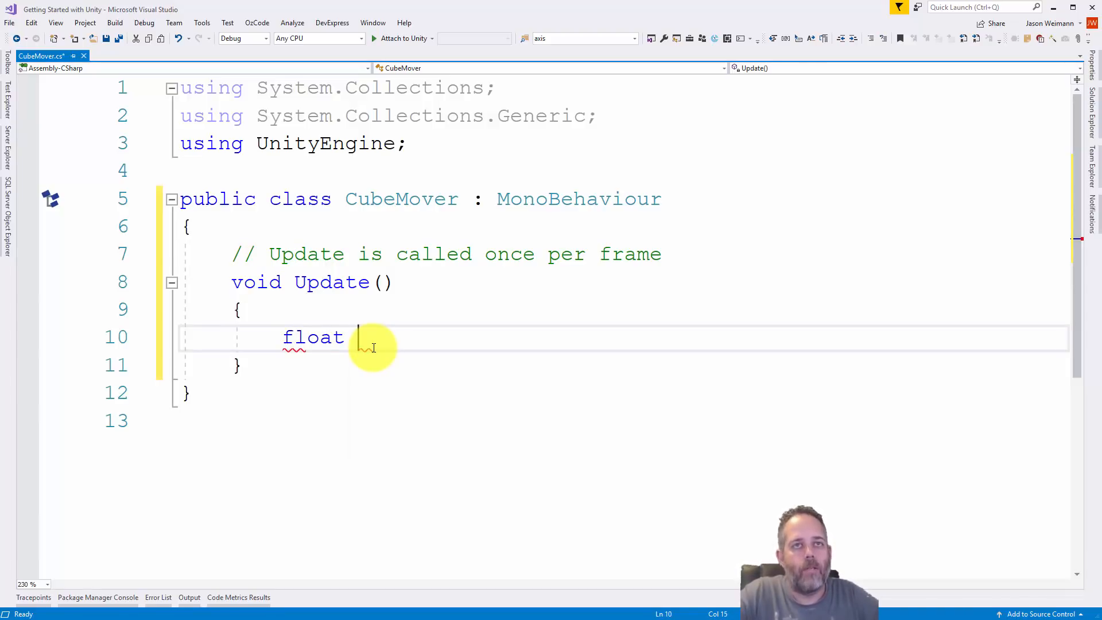
type("horizontal")
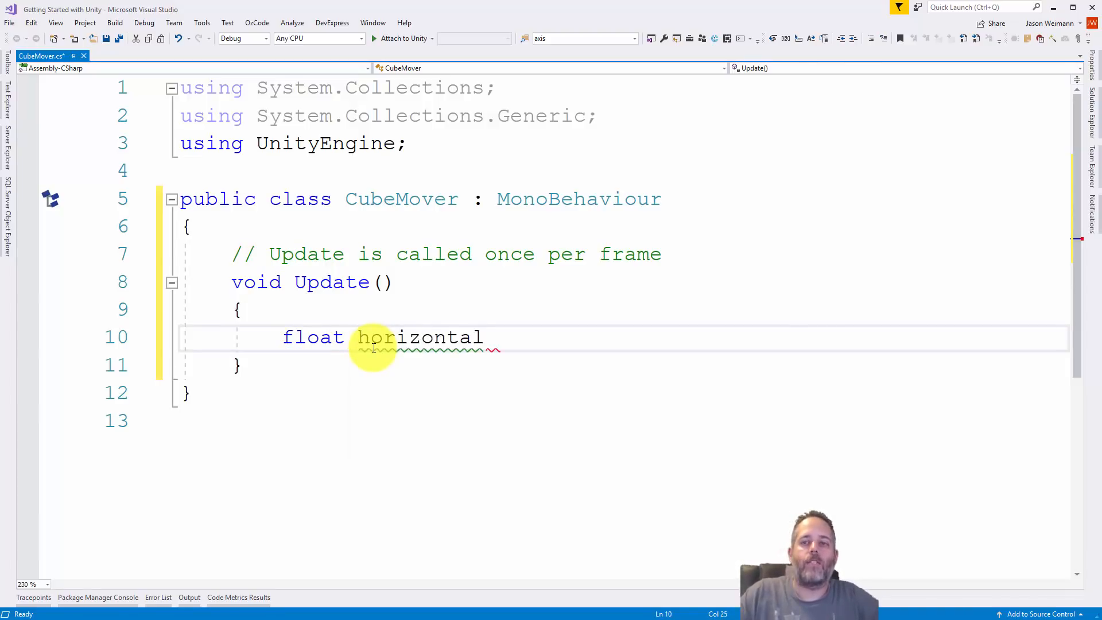
- Assign Input.GetAxis("Horizontal") to the horizontal variable and end the statement with a semicolon
type(" = G")
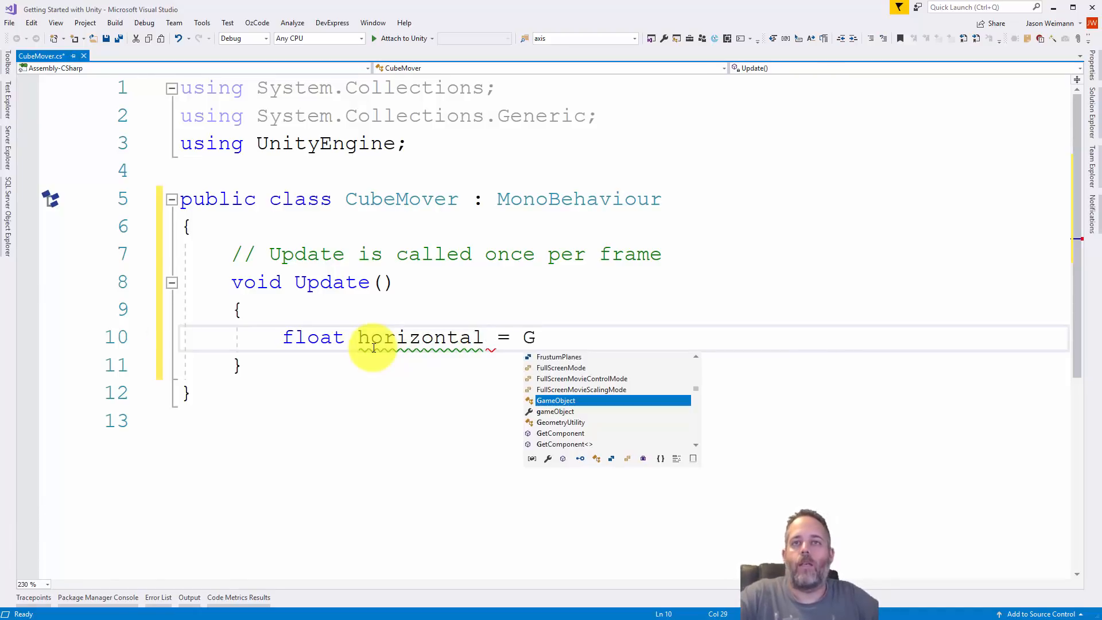
key("BackSpace")
type("Input.Geta")
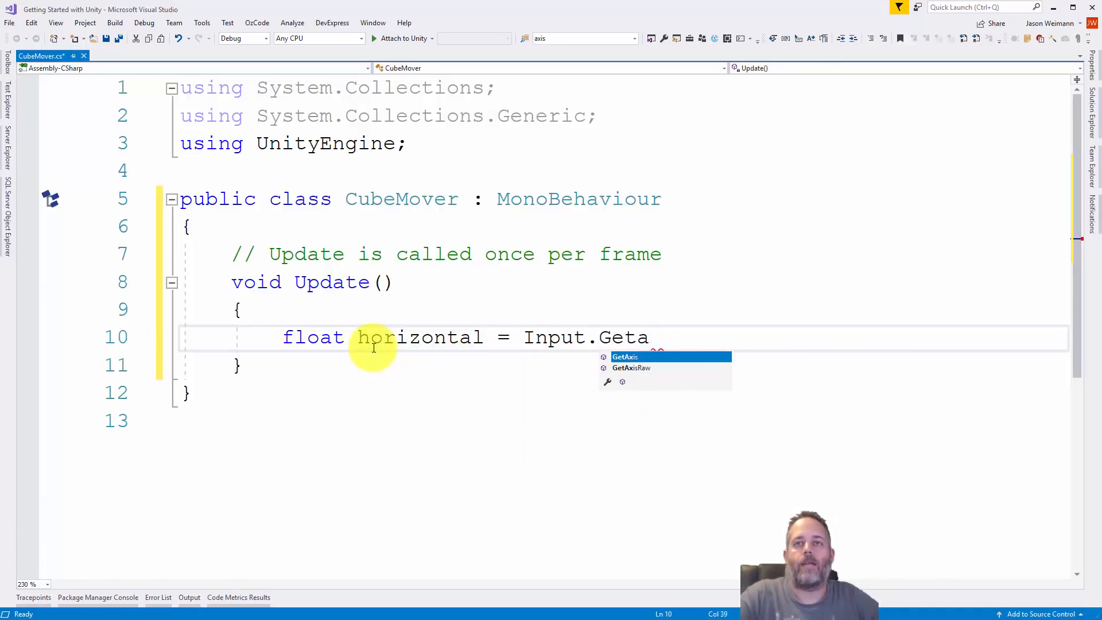
key("Tab")
type("(\"")
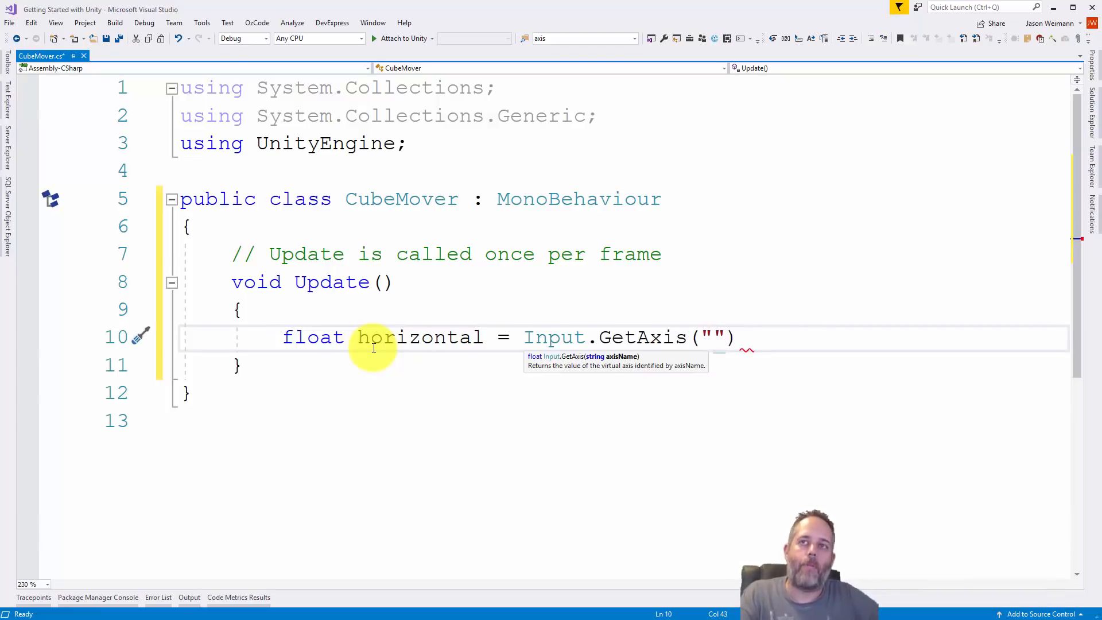
type("Horiz")
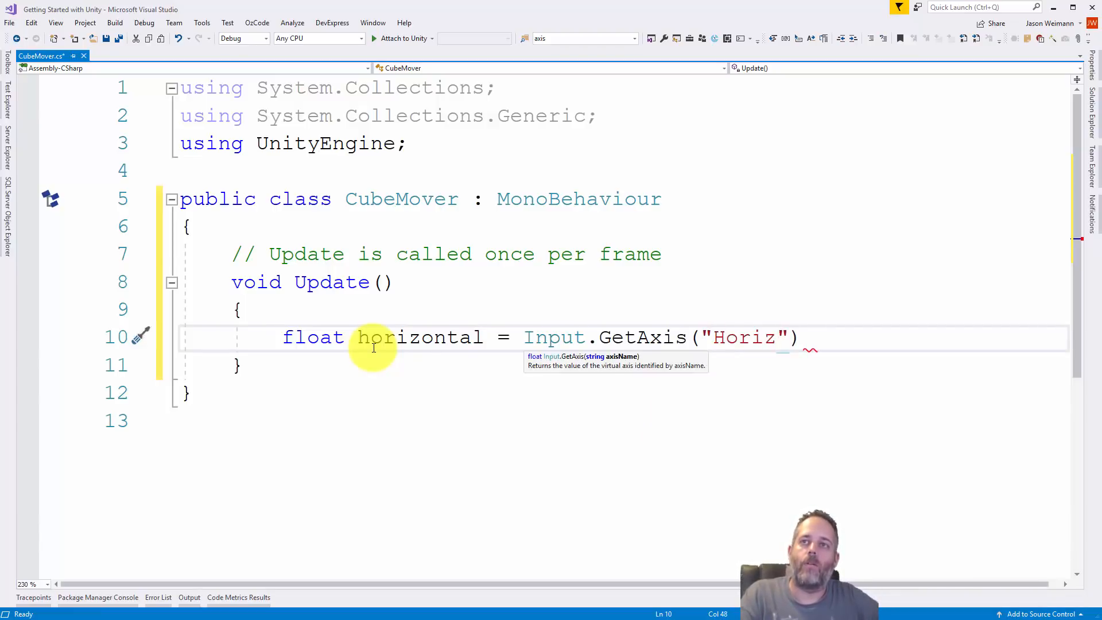
type("ontal\");")
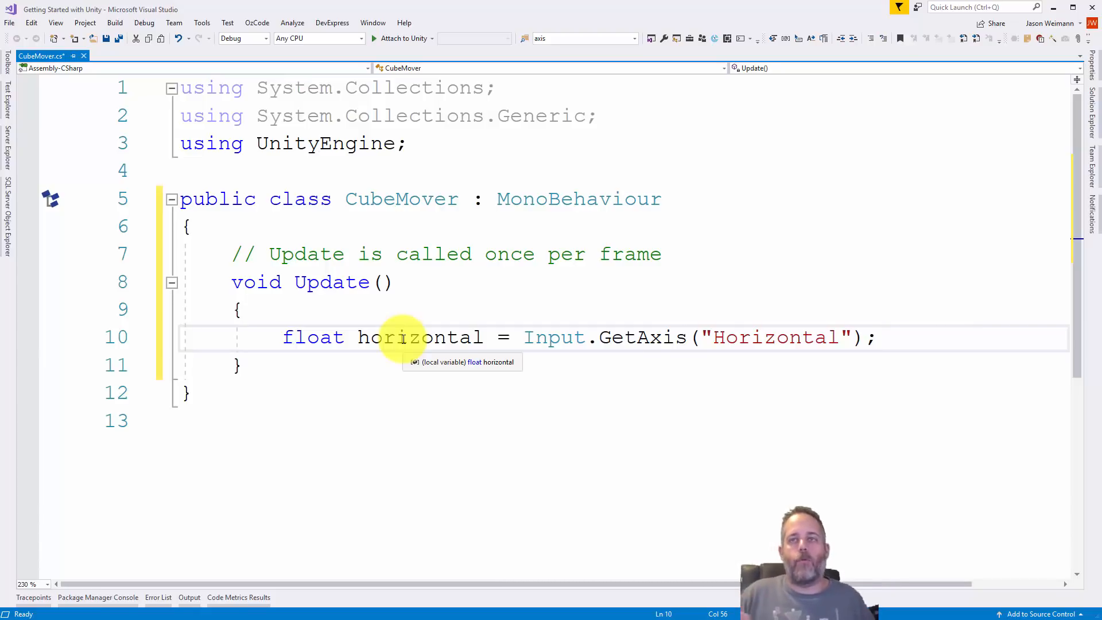
- Duplicate the horizontal declaration onto the next line of Update and rename the copied variable to vertical
key("shift+Home")
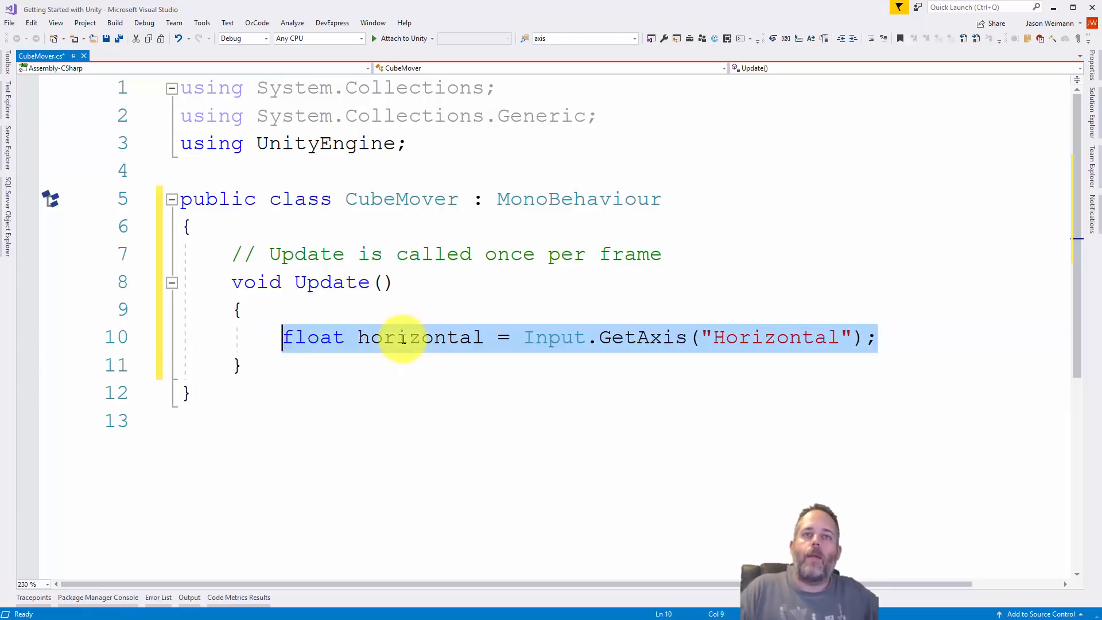
key("ctrl+c")
key("End")
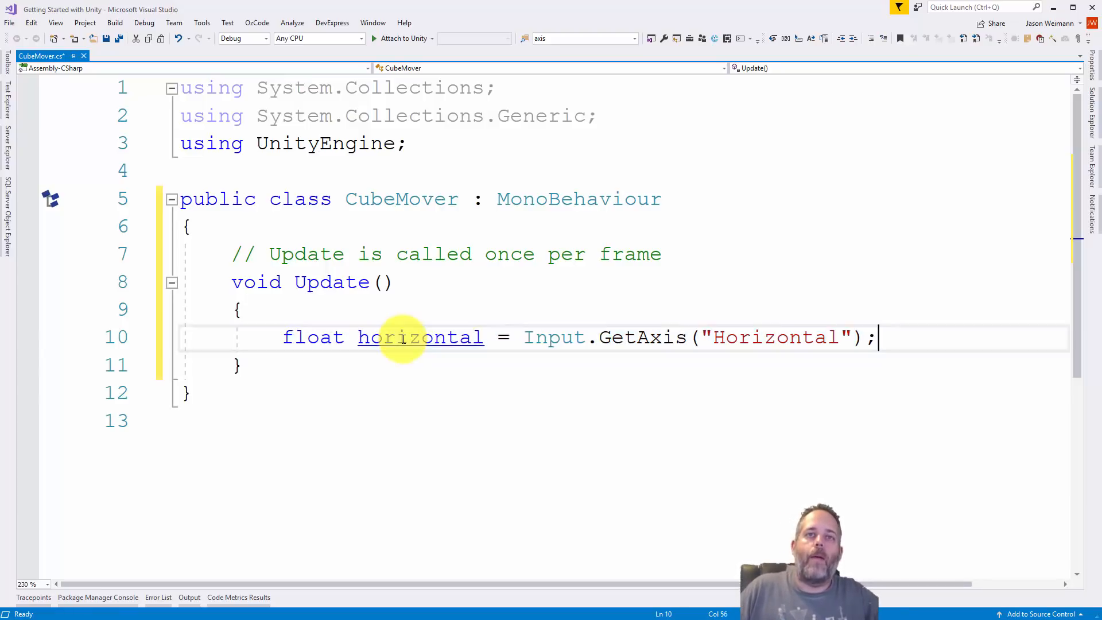
key("Return")
key("ctrl+v")
double_click(417, 366)
type("vertical")
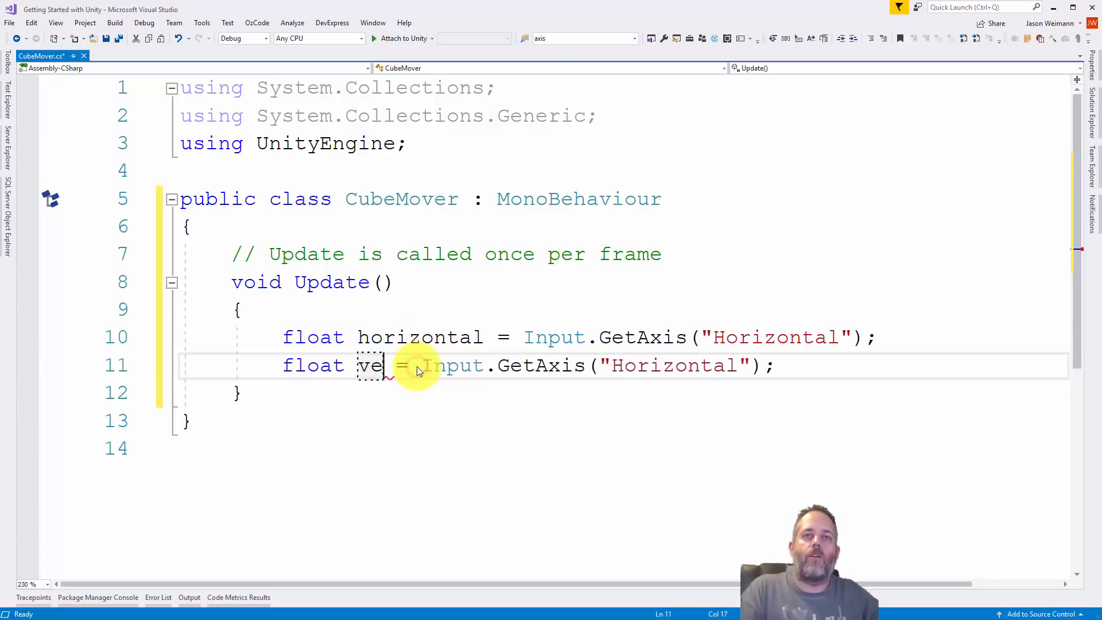
- Change the axis name in the vertical variable's GetAxis call to "Vertical"
double_click(416, 366)
key("ctrl+c")
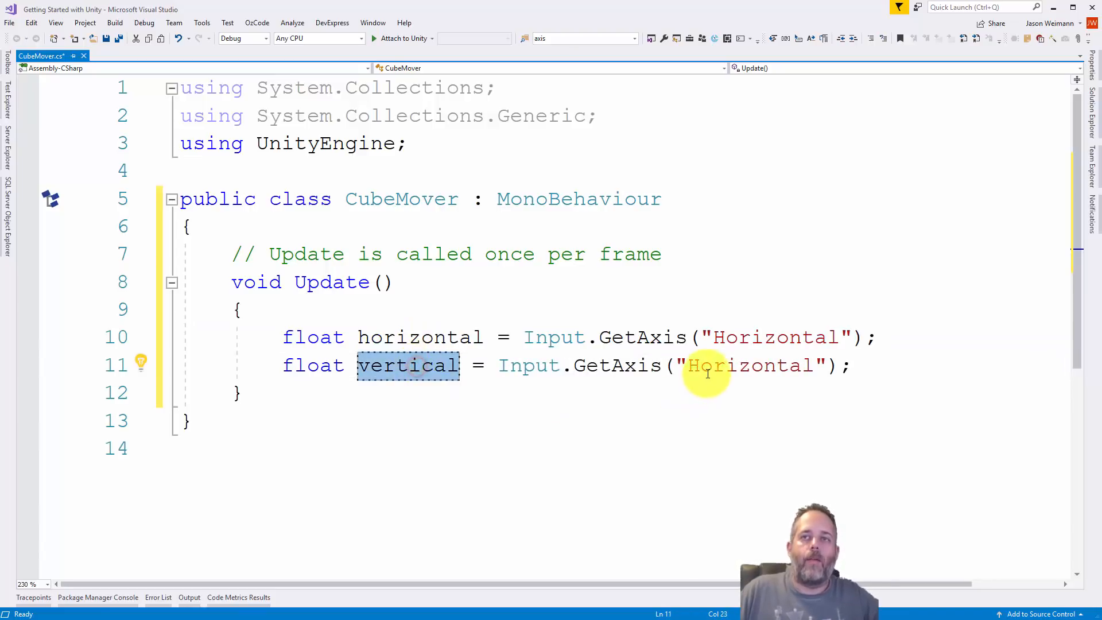
double_click(707, 373)
key("ctrl+v")
key("ctrl+Left")
key("Delete")
type("V")
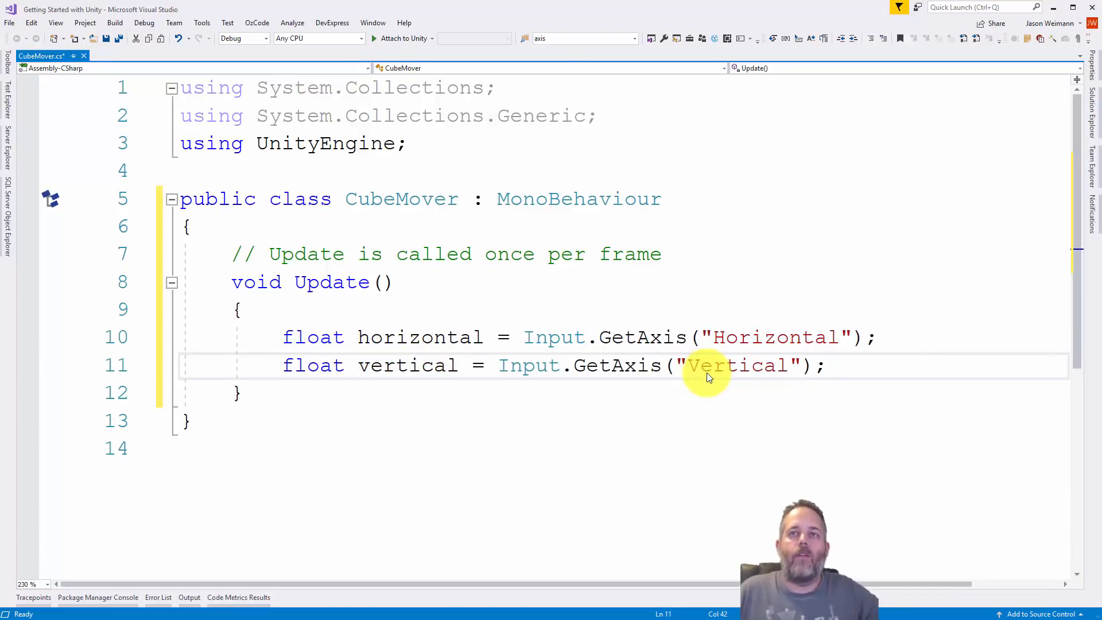
- Leave a blank line below the vertical declaration and begin declaring a Vector3 variable named movement with an assignment
left_click(849, 367)
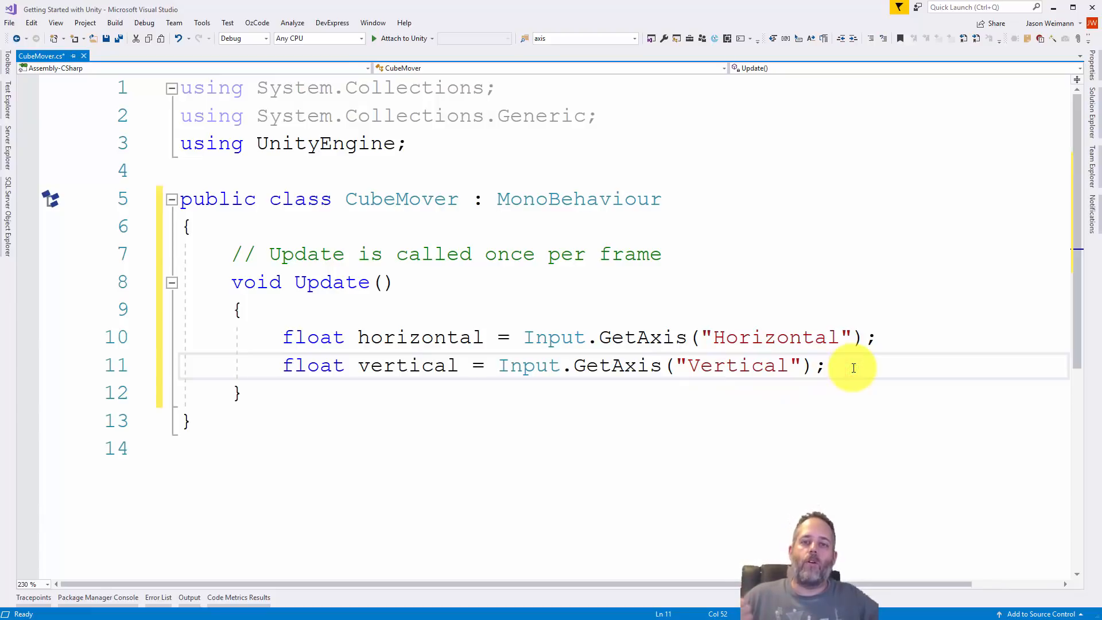
key("Return")
key("Return")
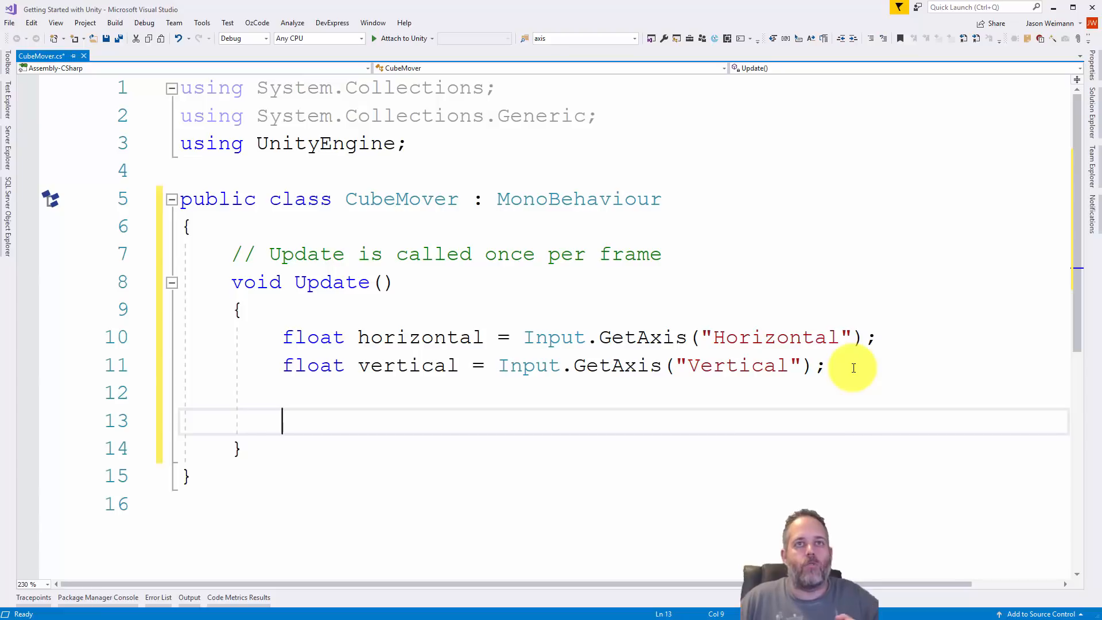
type("Vec")
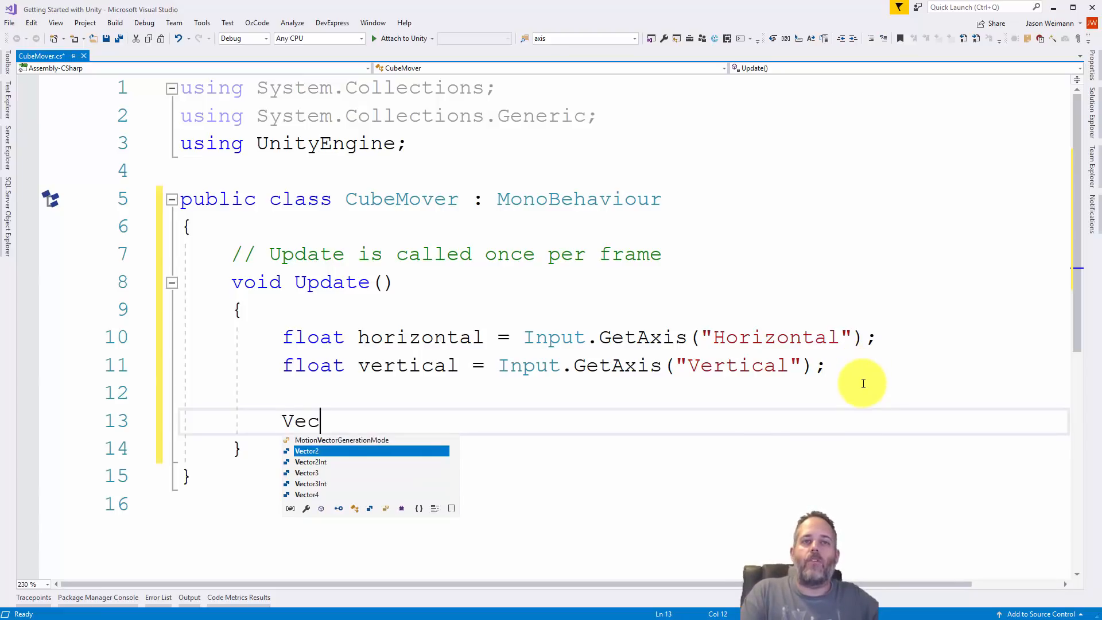
key("Down")
key("Down")
type("tor3 ")
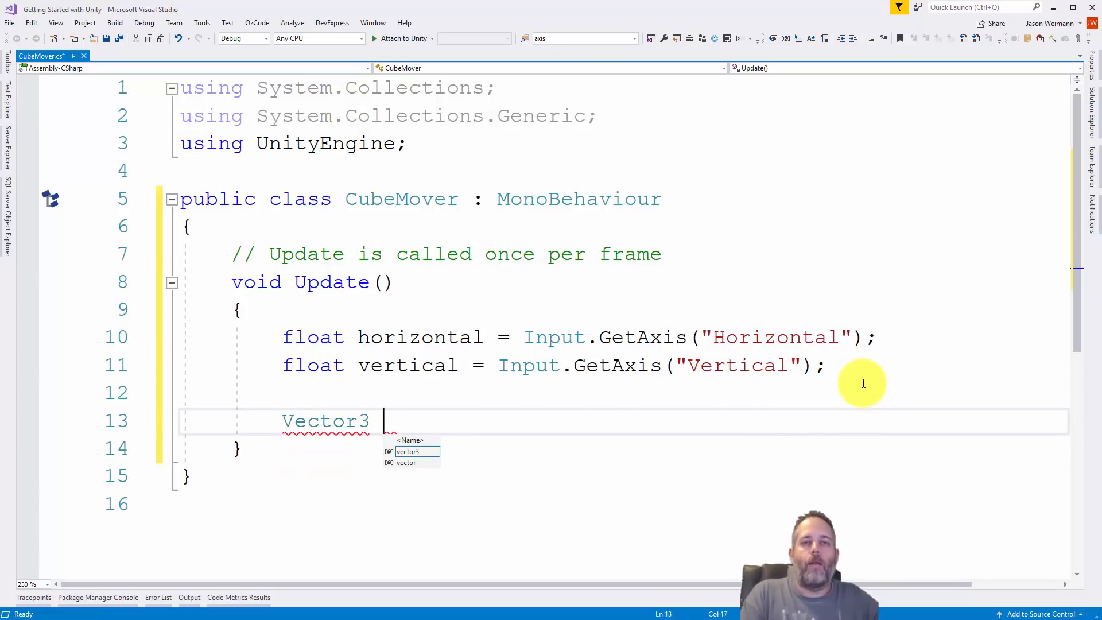
type("movement = ")
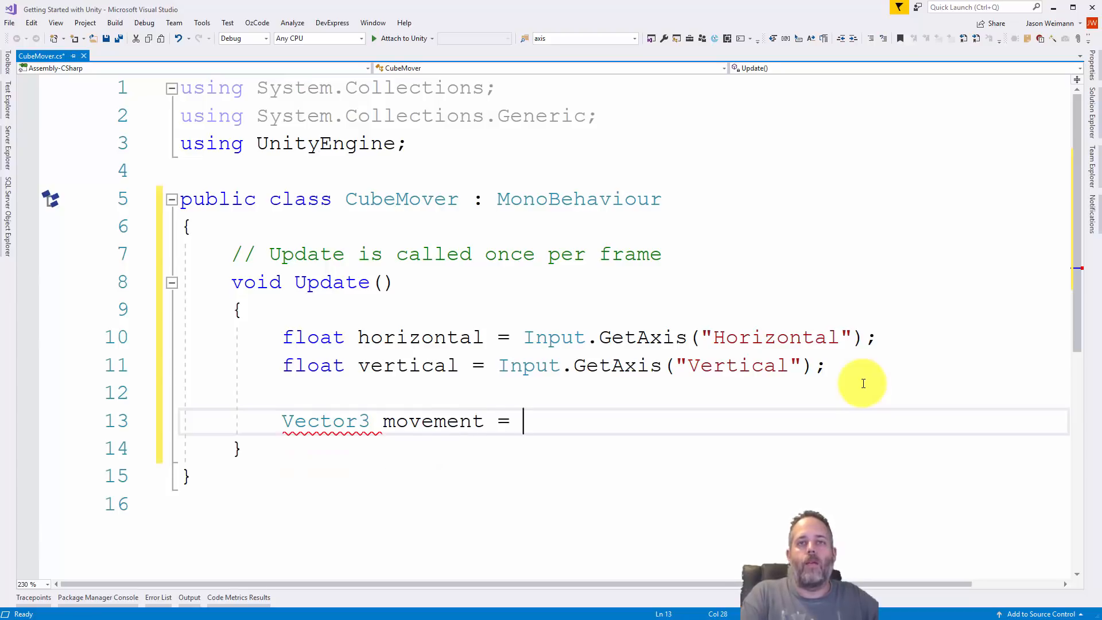
- Assign new Vector3(horizontal, vertical) to movement, using the two-float x, y constructor overload, and end the statement with a semicolon
type("new Vector3(")
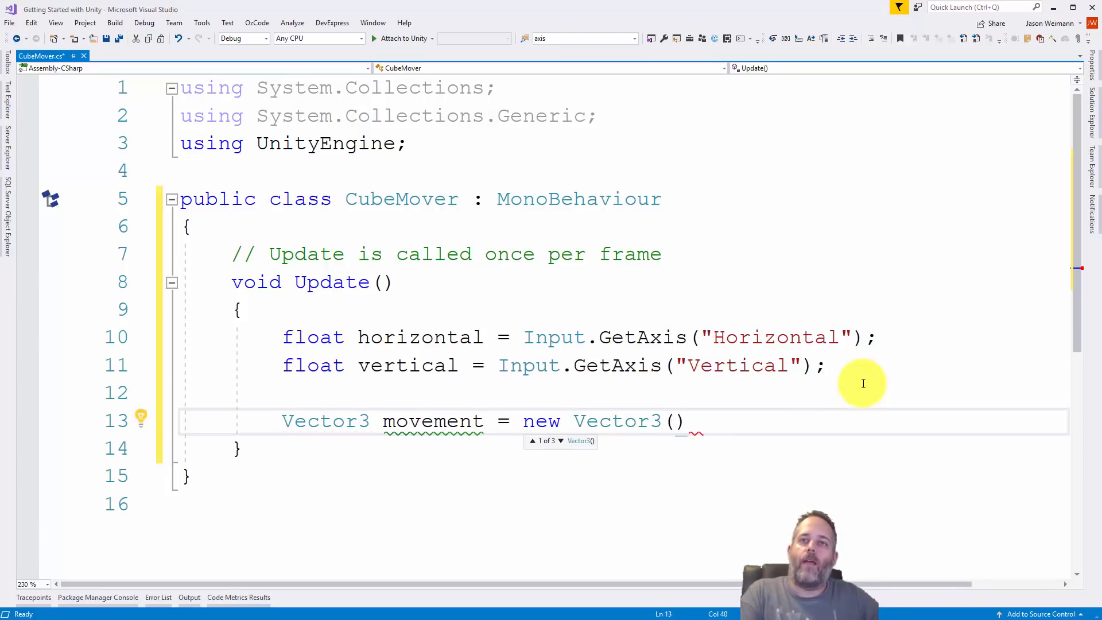
key("Down")
key("Down")
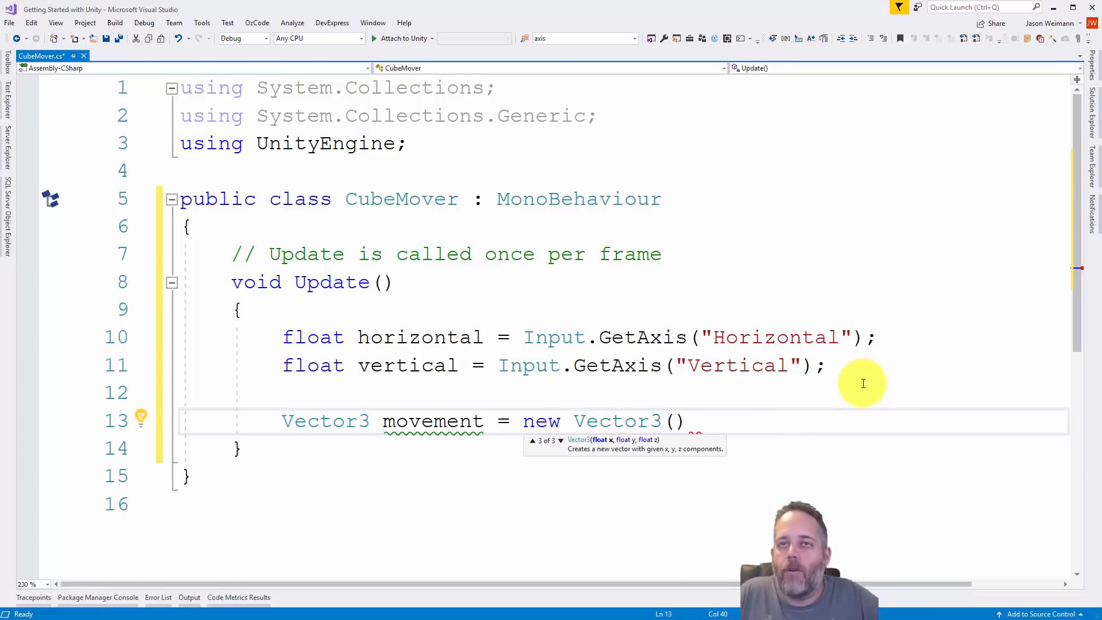
key("Up")
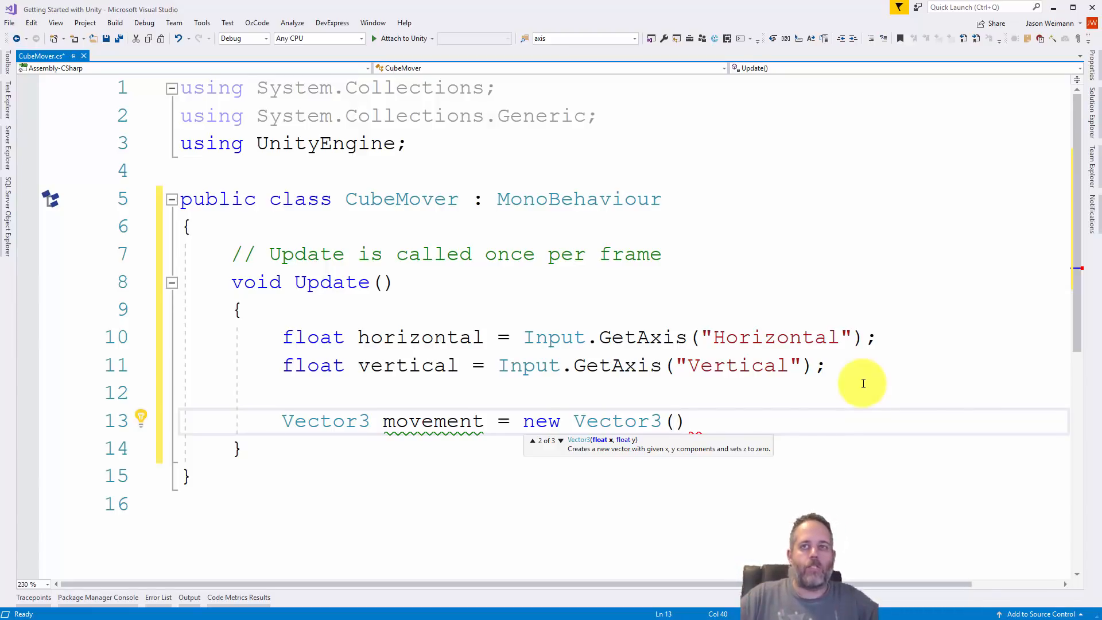
type("ho")
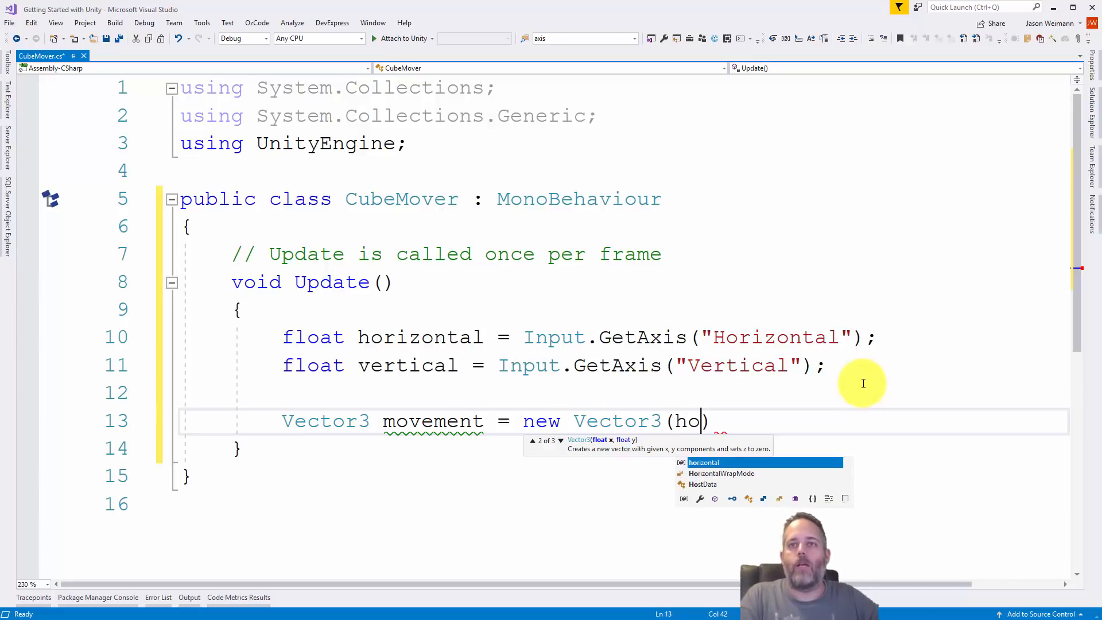
key("Tab")
type(", ")
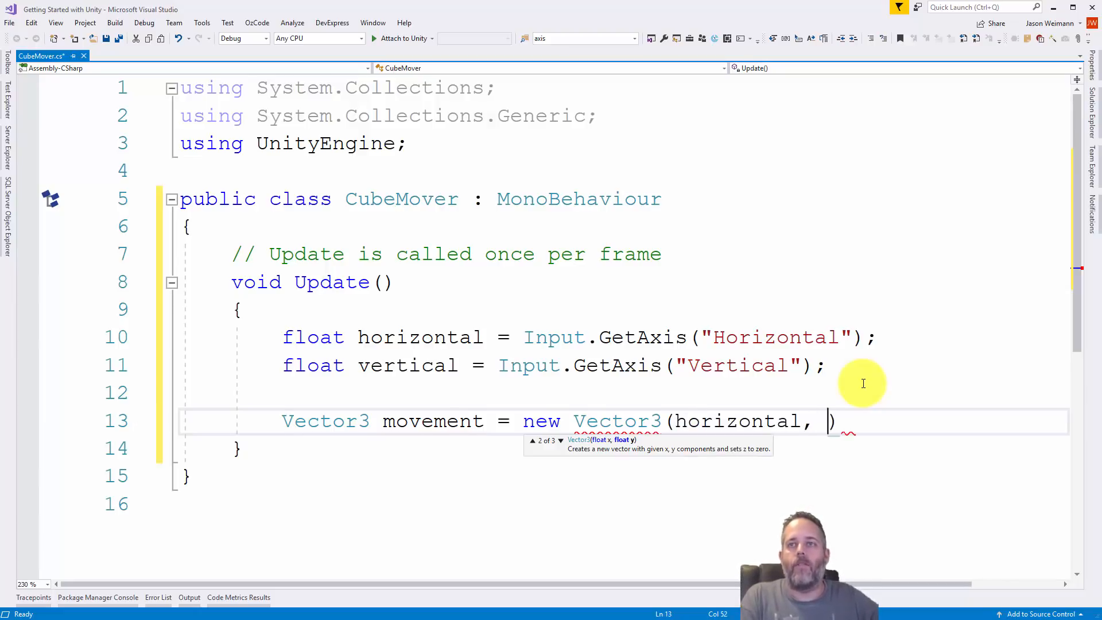
type("ver")
key("Tab")
type(");")
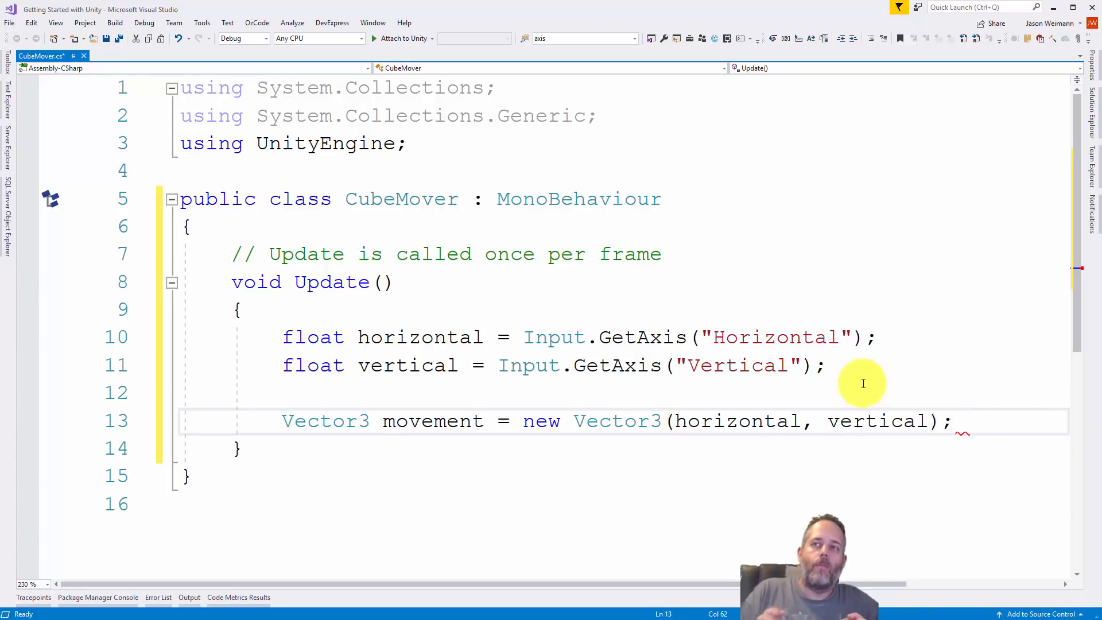
- Leave a blank line below the movement declaration and begin a new statement with transform
key("Return")
key("Return")
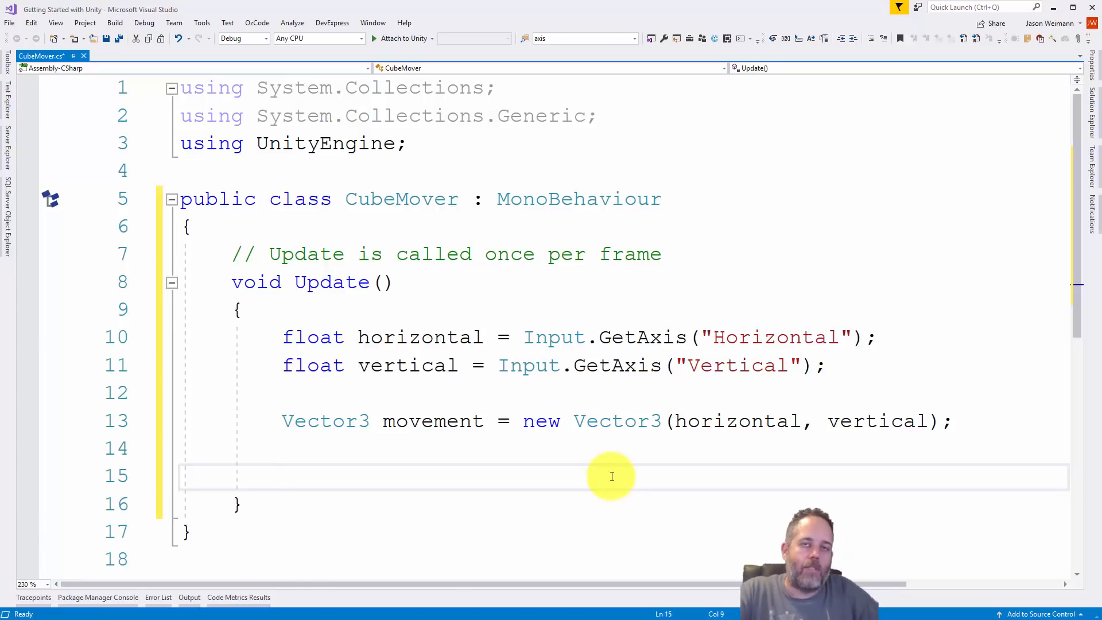
type("trans")
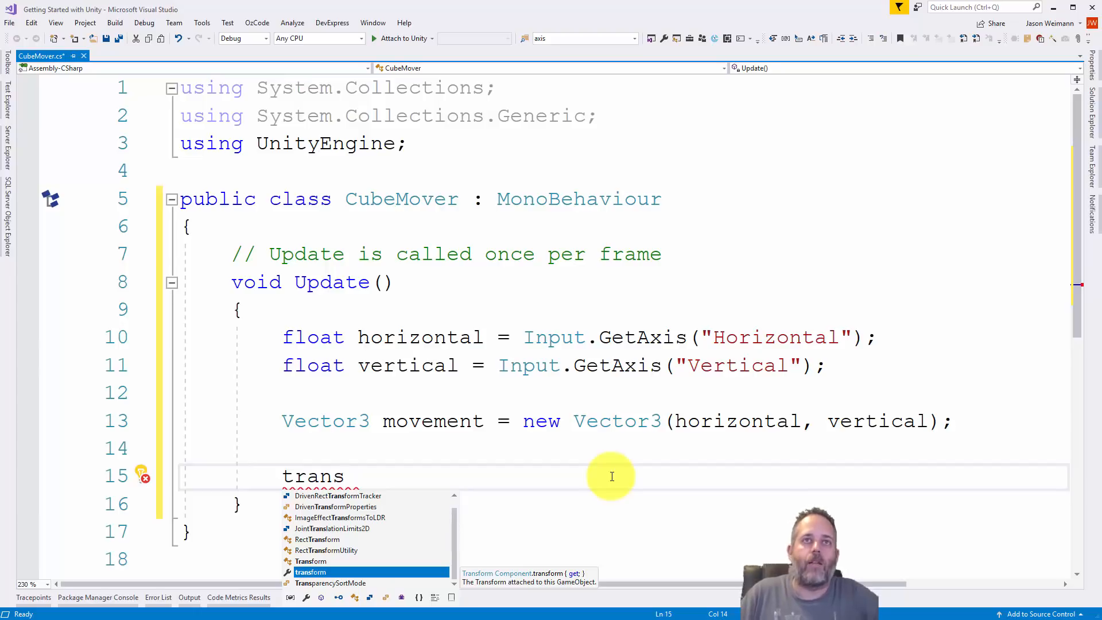
mouse_move(570, 206)
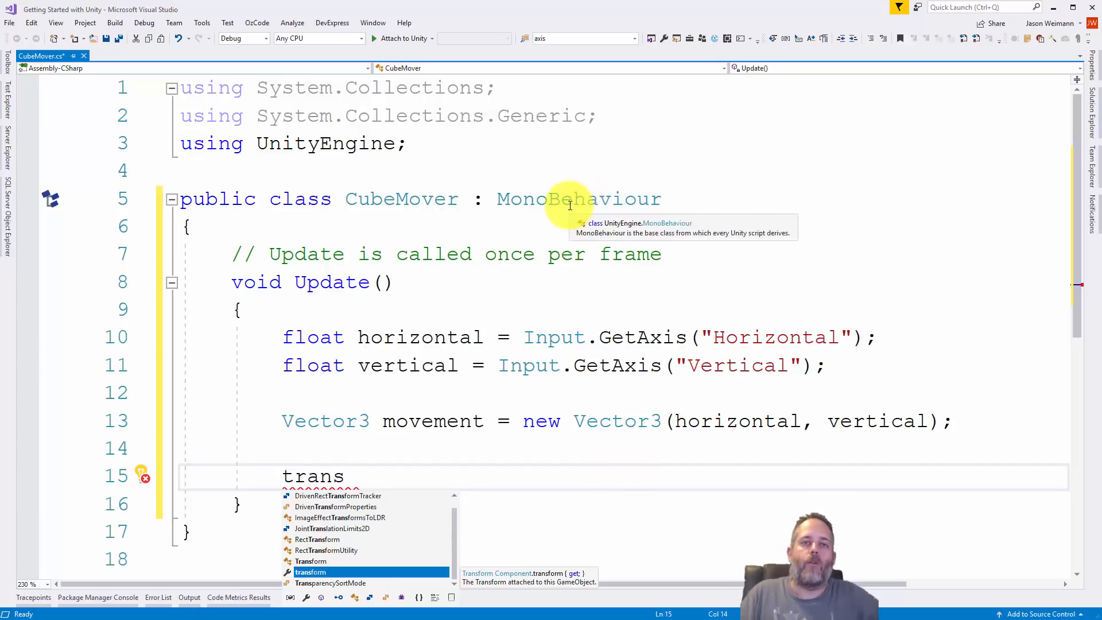
key("Tab")
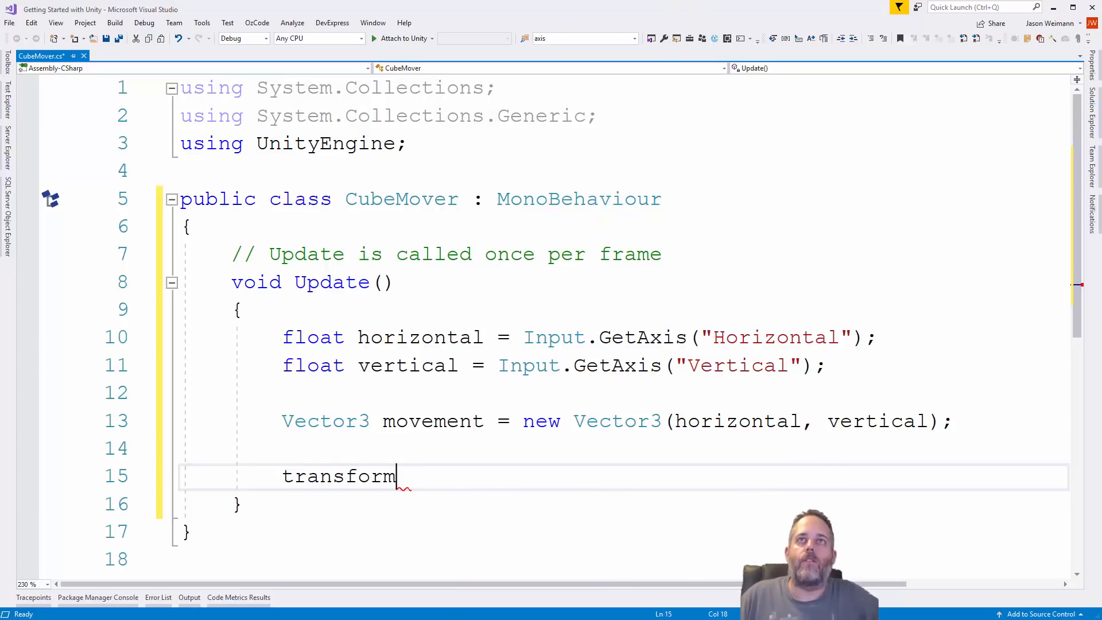
- Switch to Unity to check the cube, reopen the CubeMover script, and complete the statement as transform.position += movement;
key("alt+Tab")
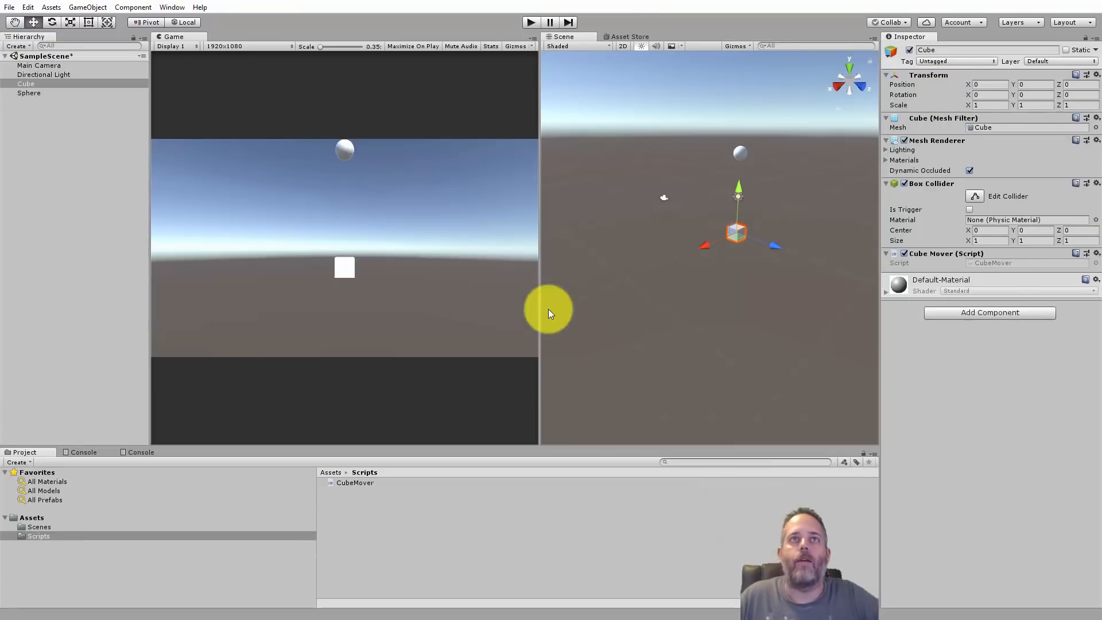
double_click(1009, 262)
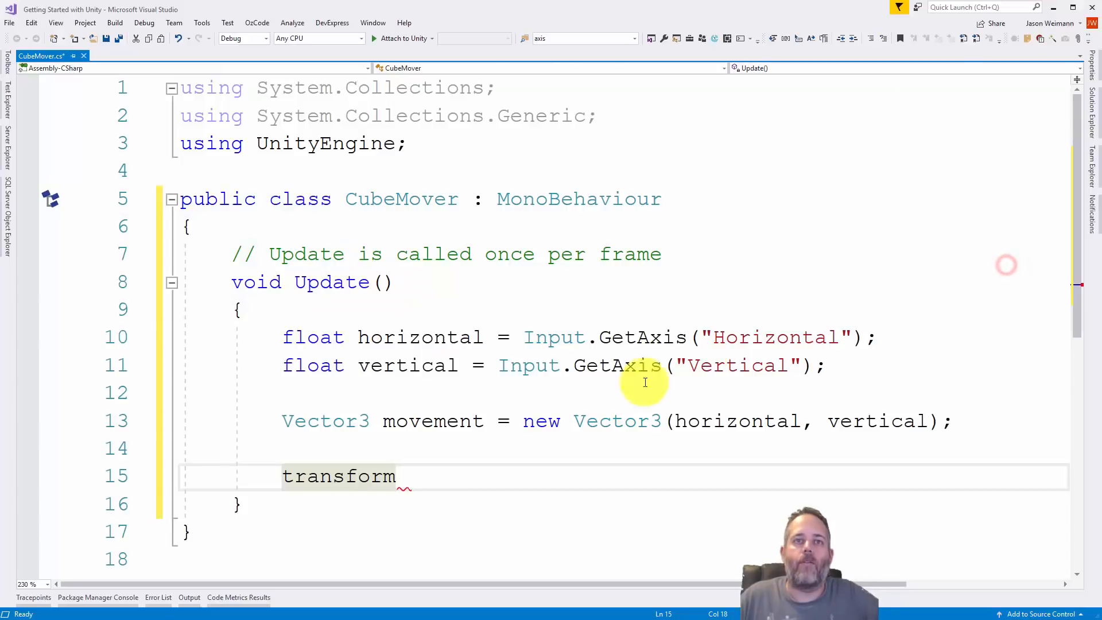
type(".pos")
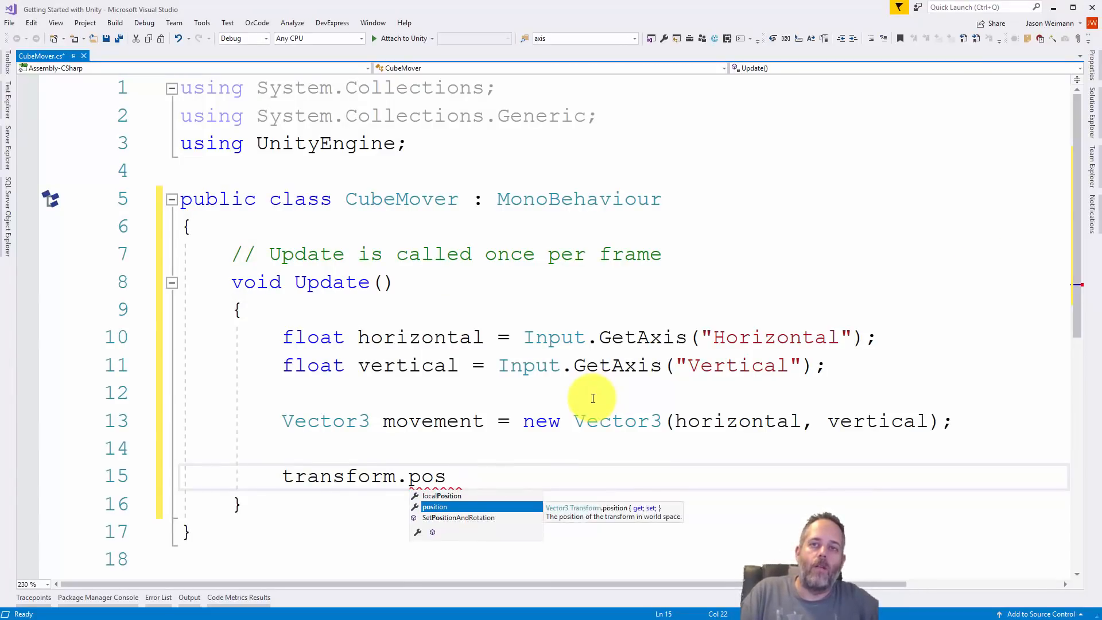
key("Tab")
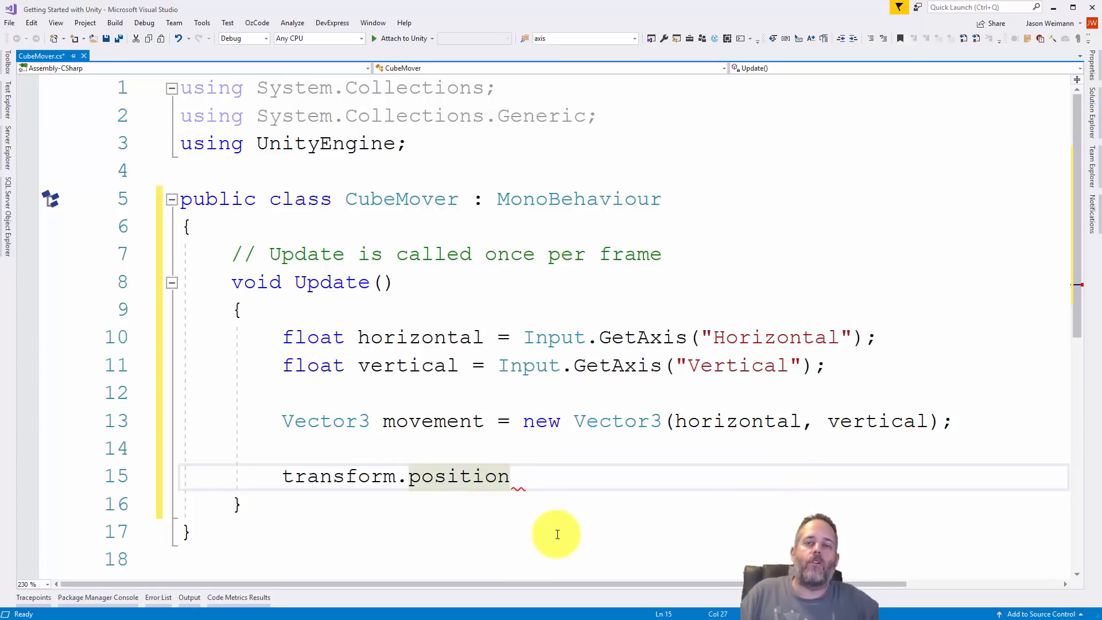
type("+= mo")
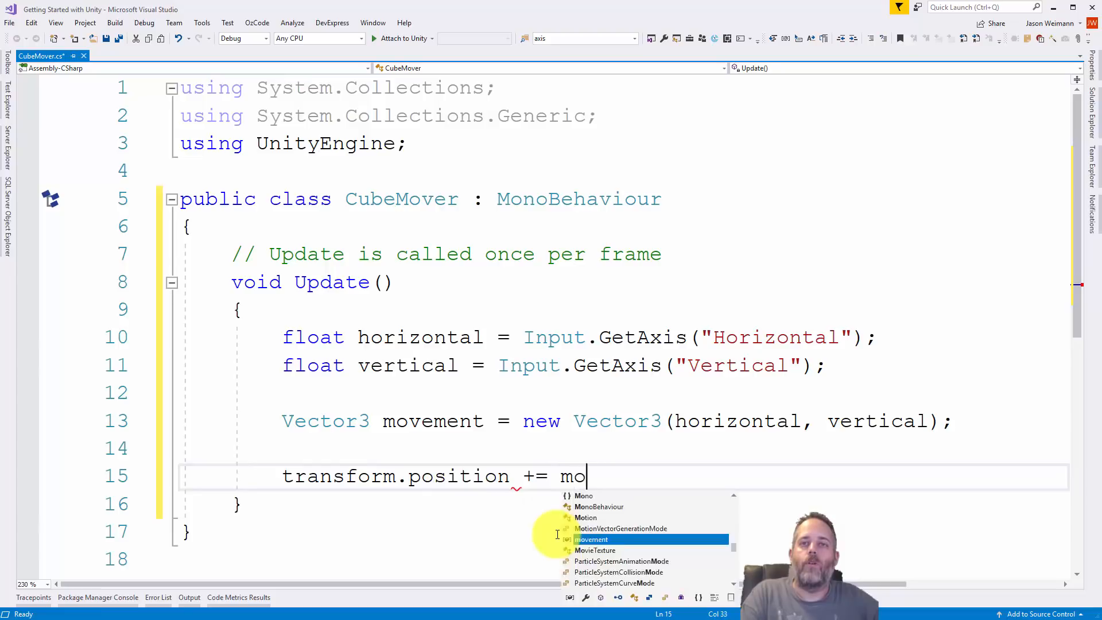
type("vement;")
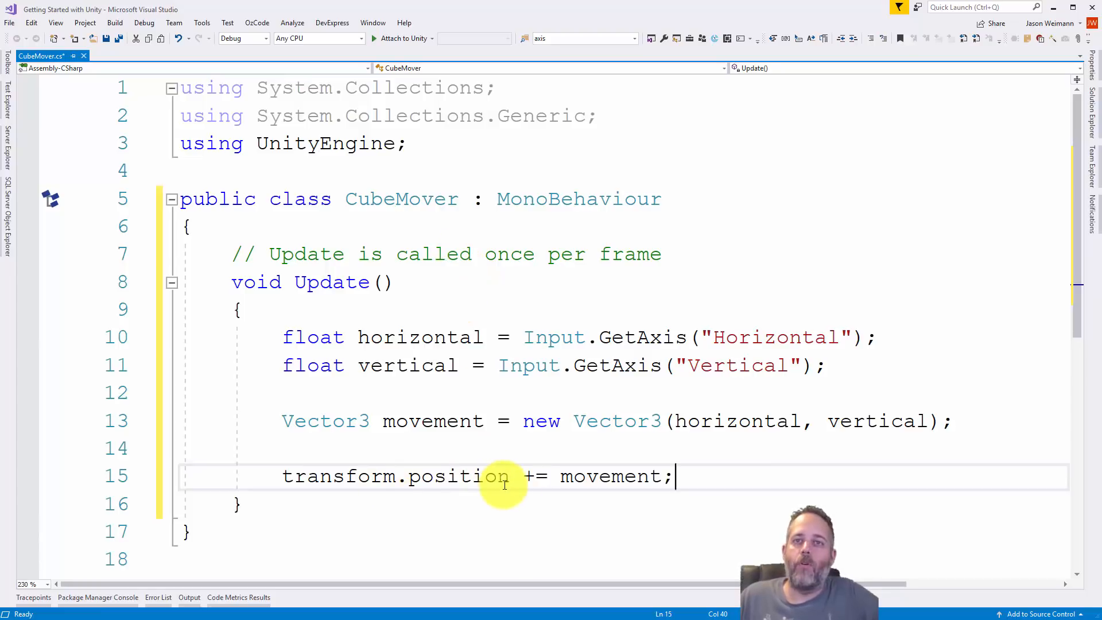
- Multiply movement by Time.deltaTime in the transform.position statement
mouse_move(504, 484)
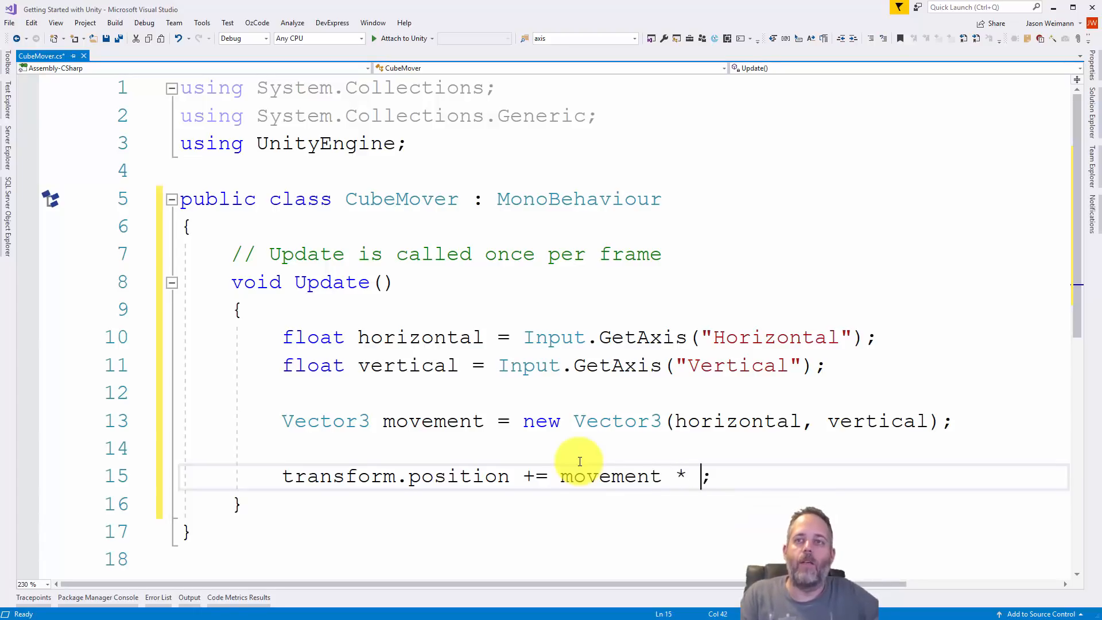
type("Time")
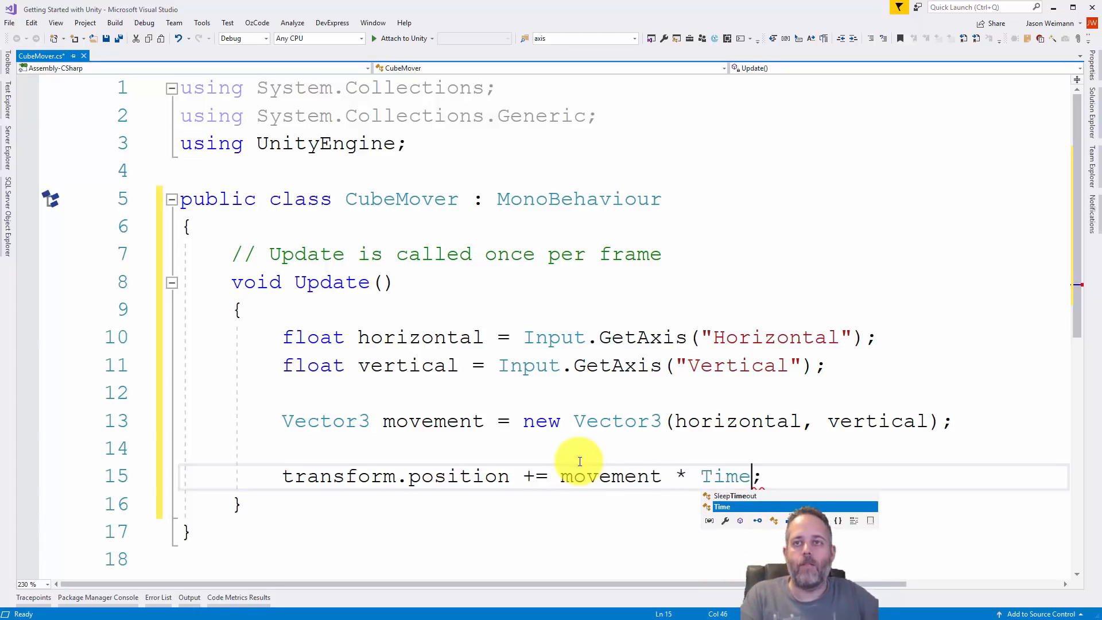
type(".")
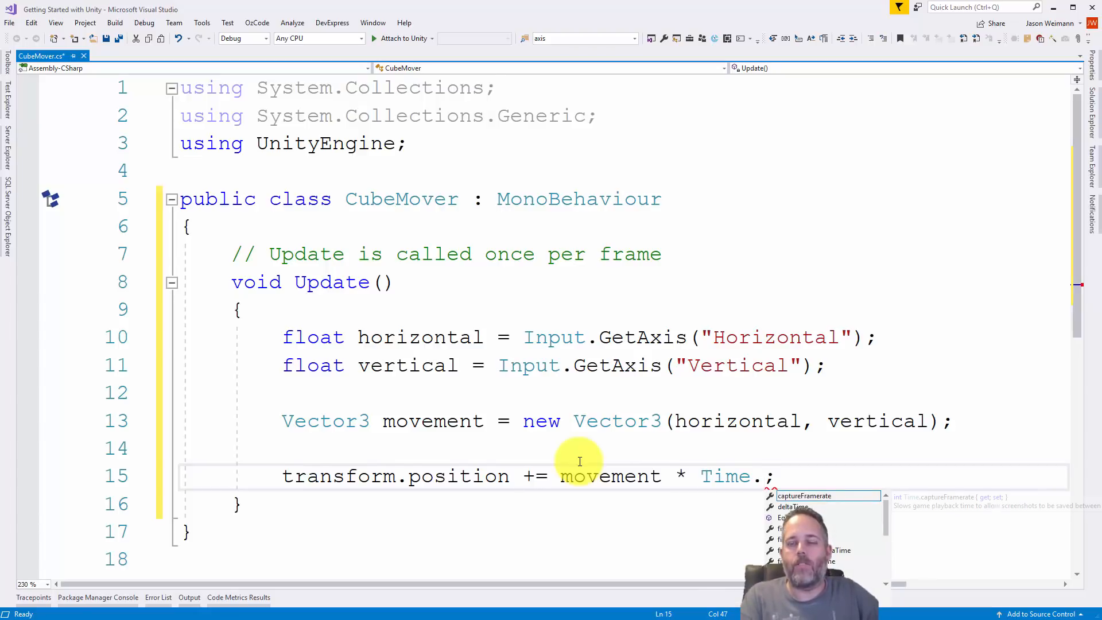
type("del")
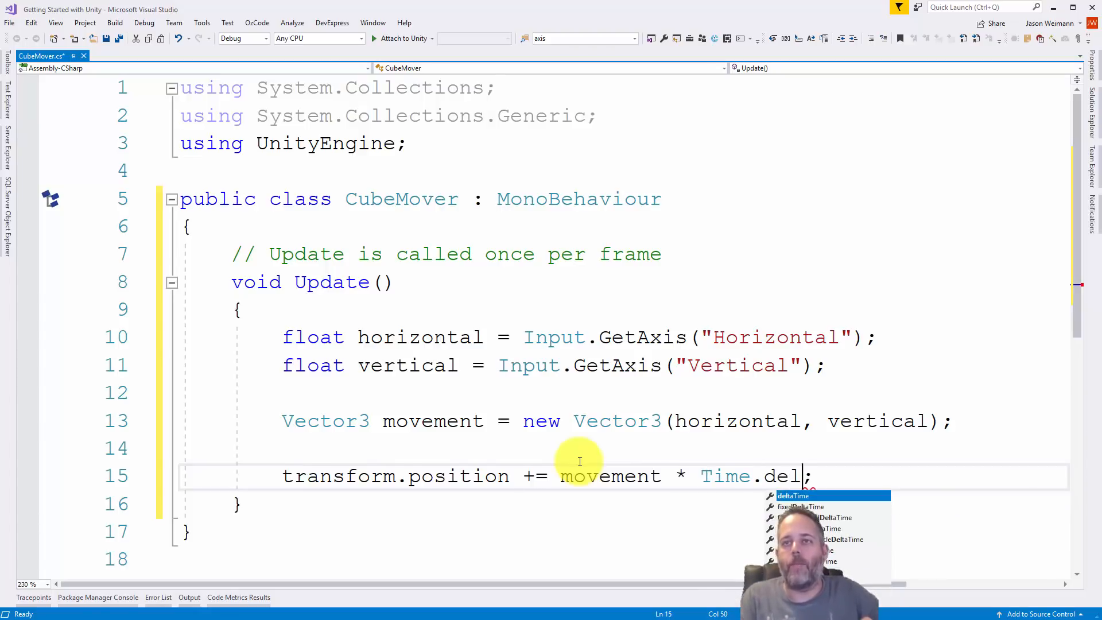
key("Tab")
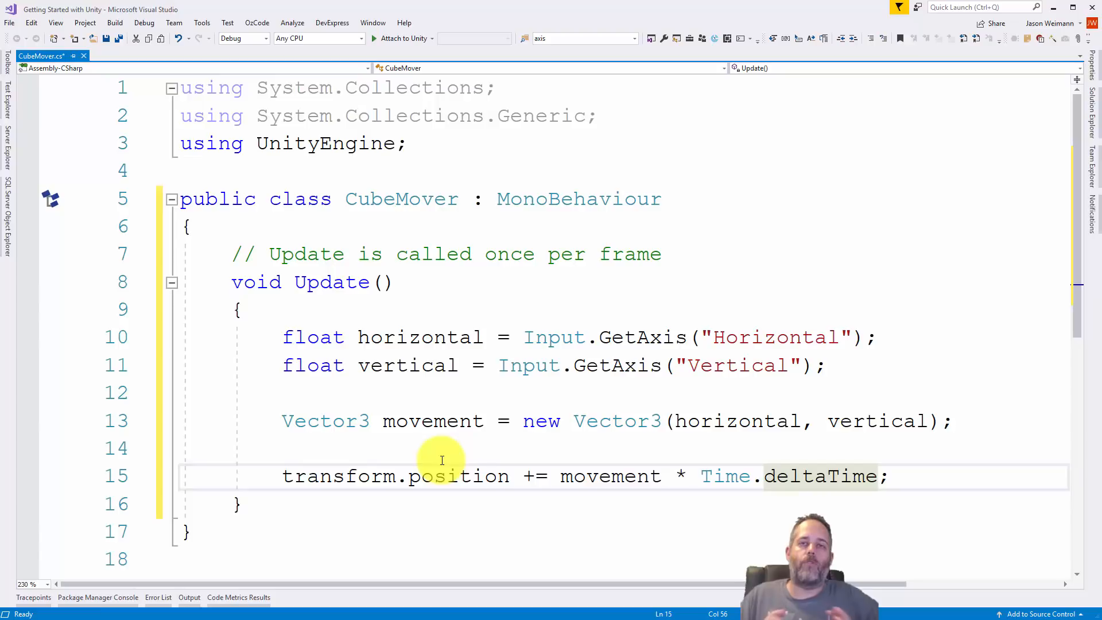
- Save the CubeMover script and switch to the Unity editor
left_click(459, 422)
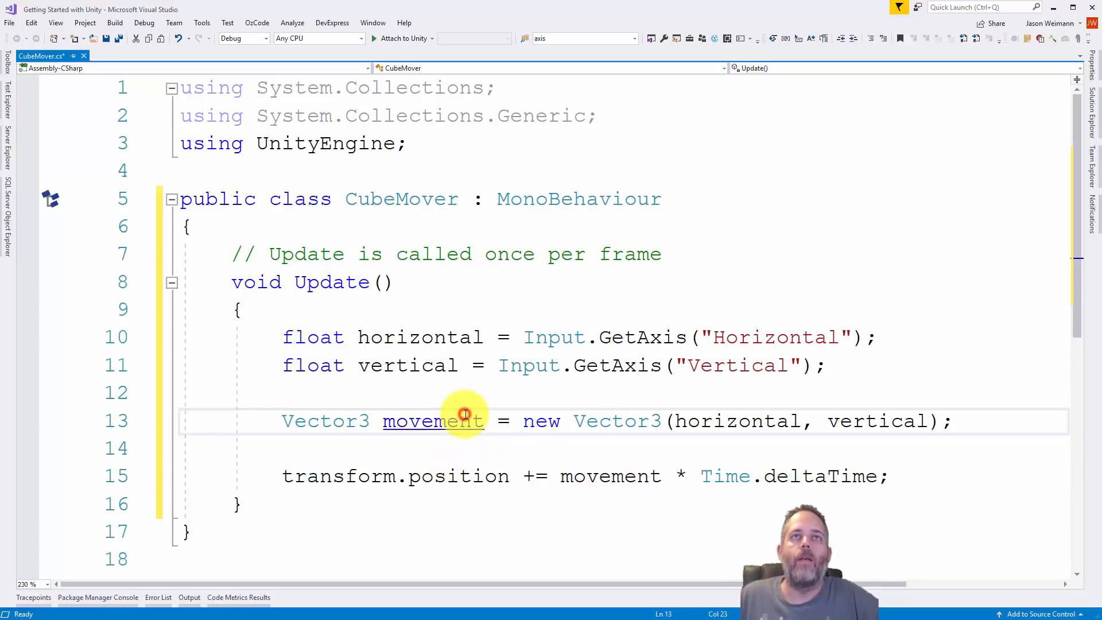
key("ctrl+s")
left_click(380, 1)
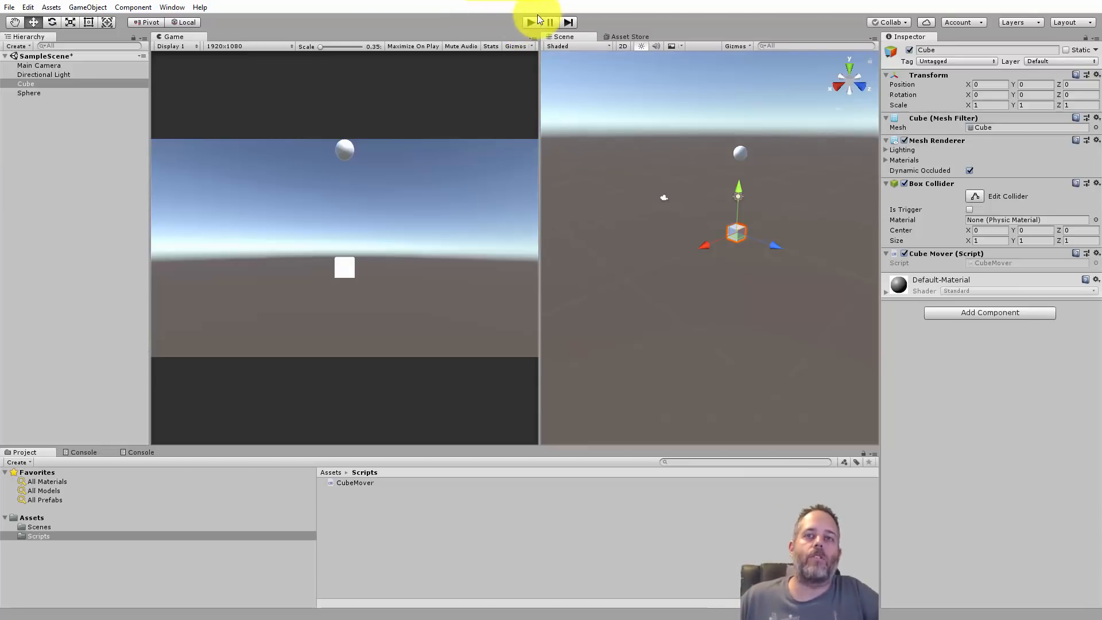
- Reopen the CubeMover script, remove the extra space after movement in its declaration, and save the file
double_click(1011, 263)
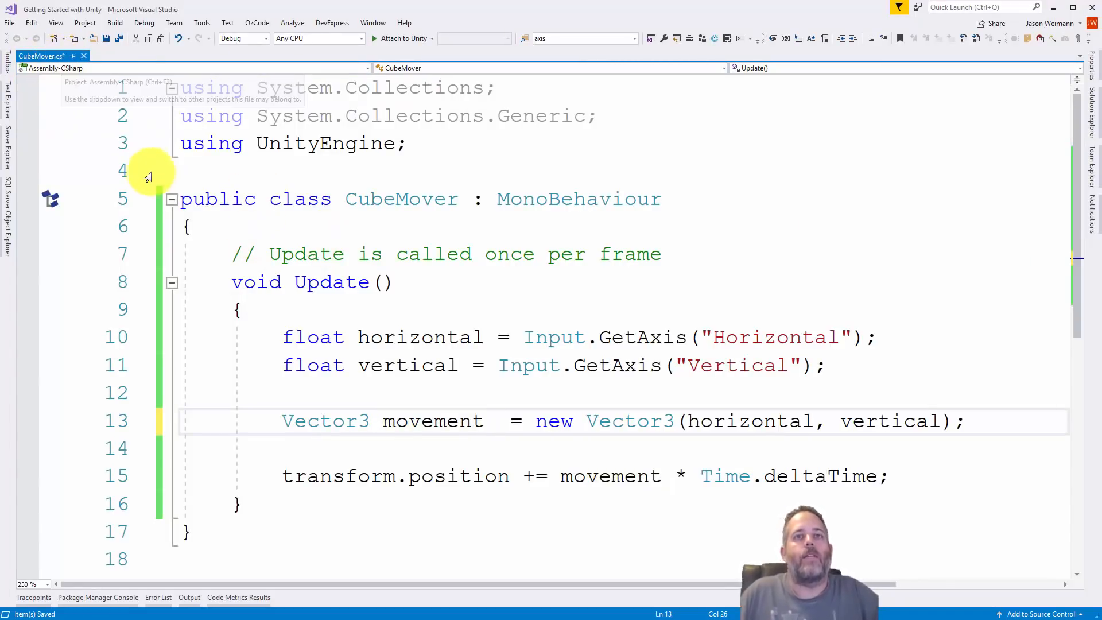
key("BackSpace")
key("ctrl+s")
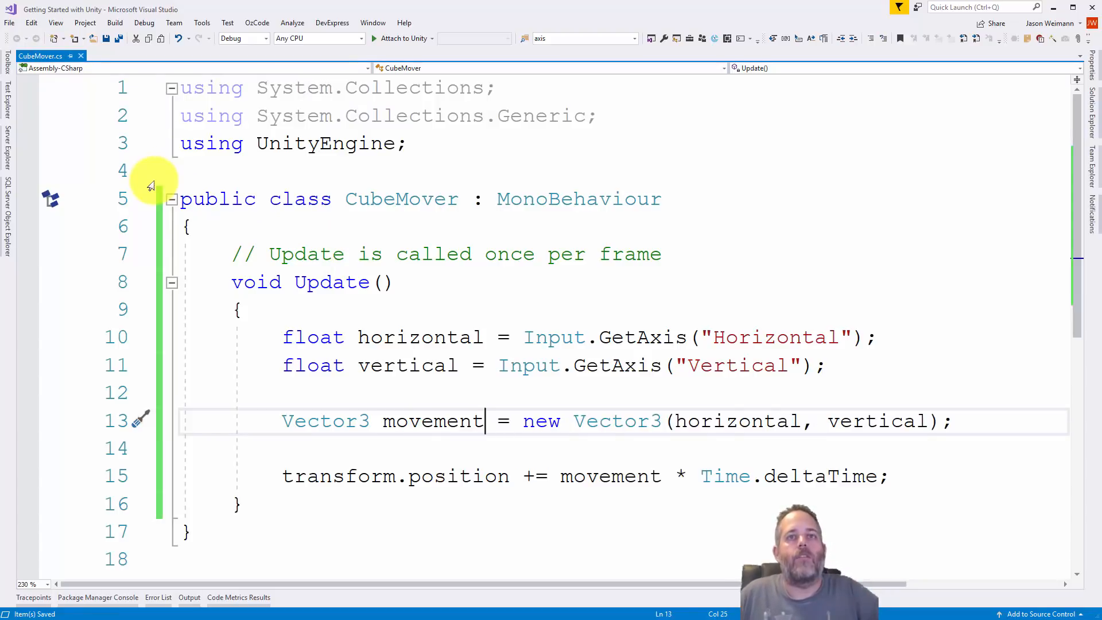
- Switch to the Unity editor, save SampleScene, and start Play mode
key("alt+Tab")
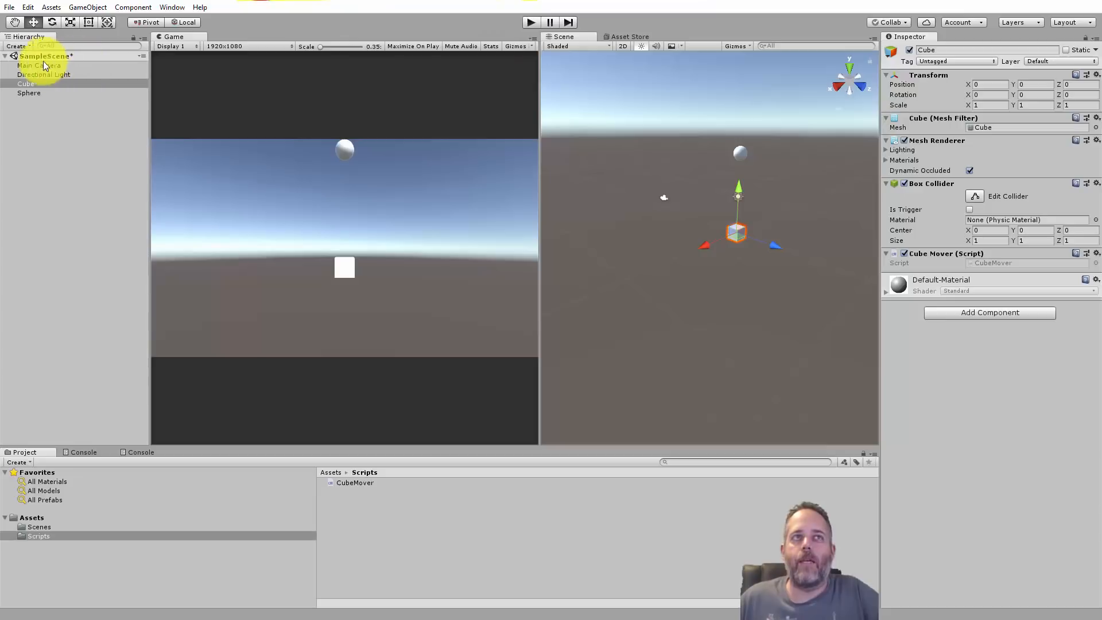
key("ctrl+s")
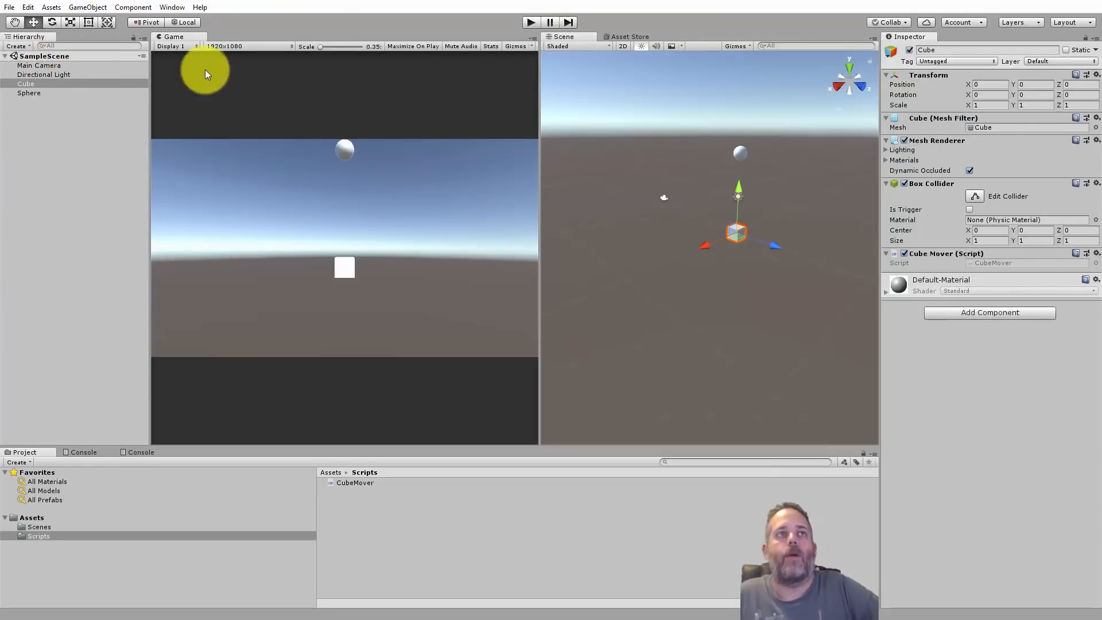
left_click(532, 22)
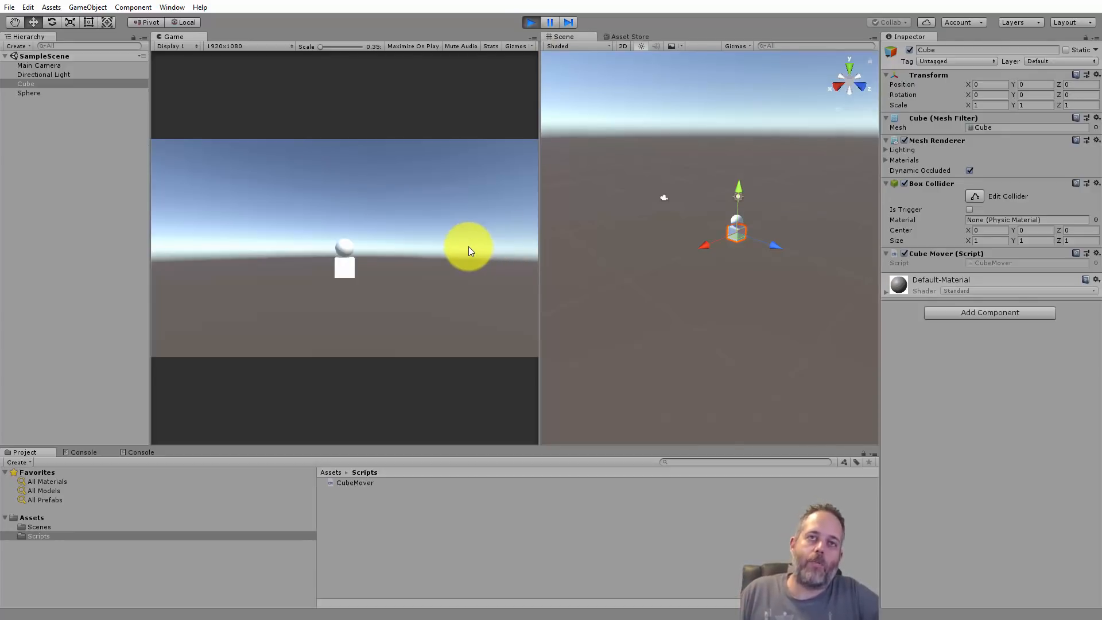
- Move the cube left, right, up and down in the running game to test the axis input
key("Left")
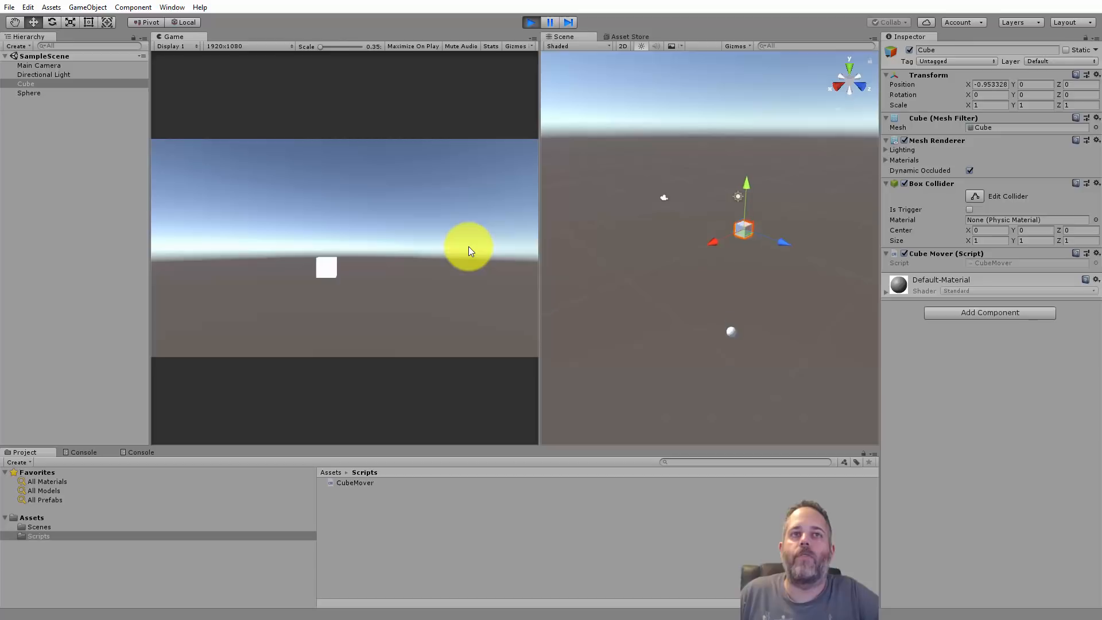
key("Right")
key("Up")
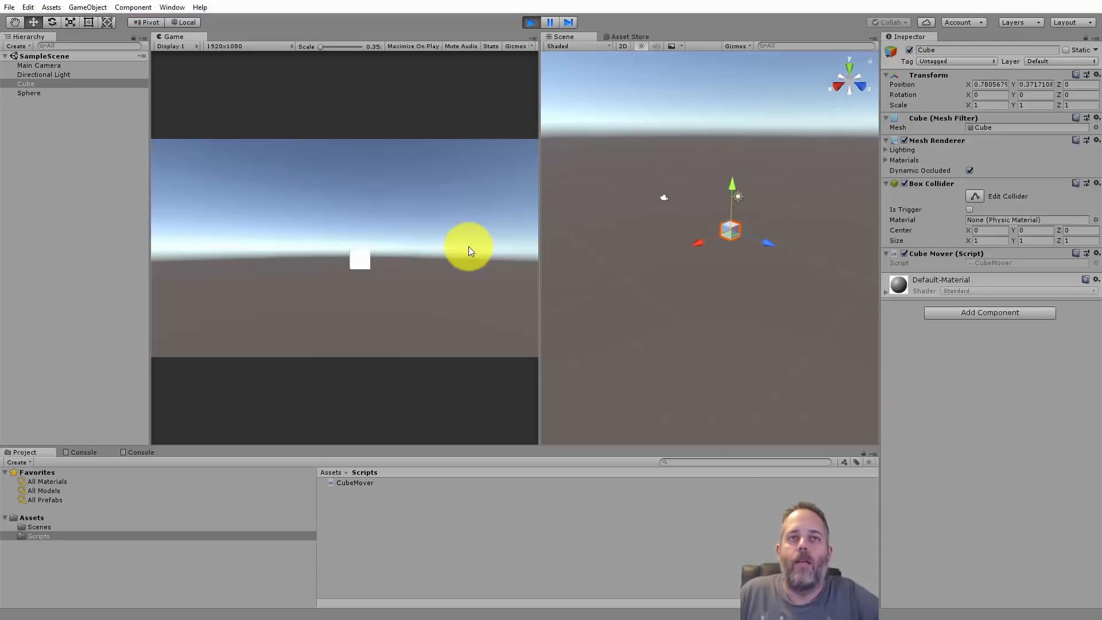
key("Left")
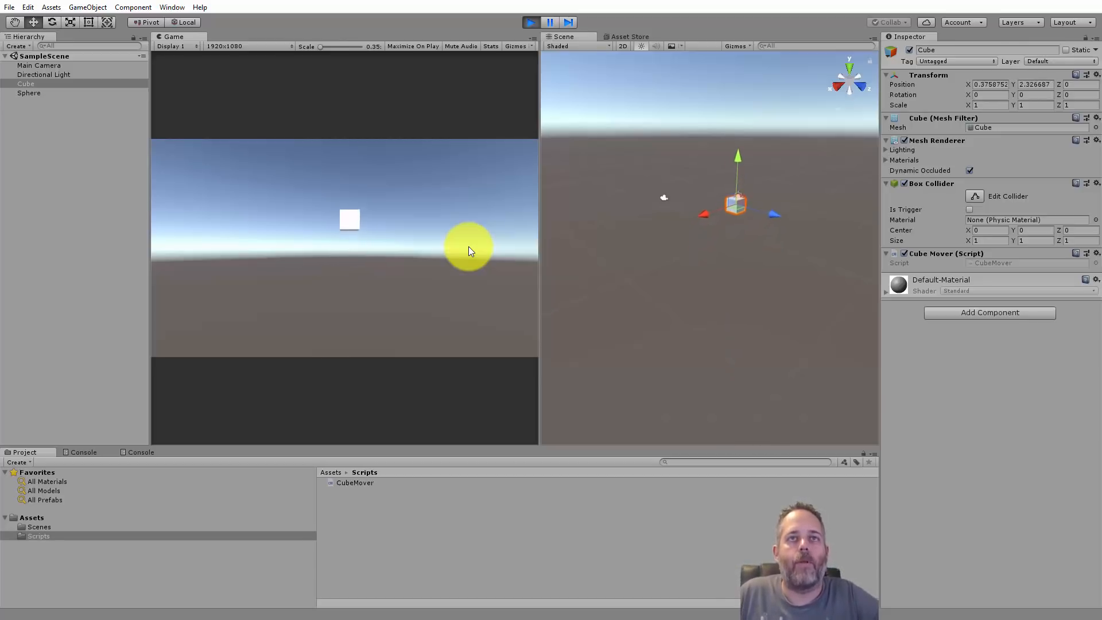
key("Down")
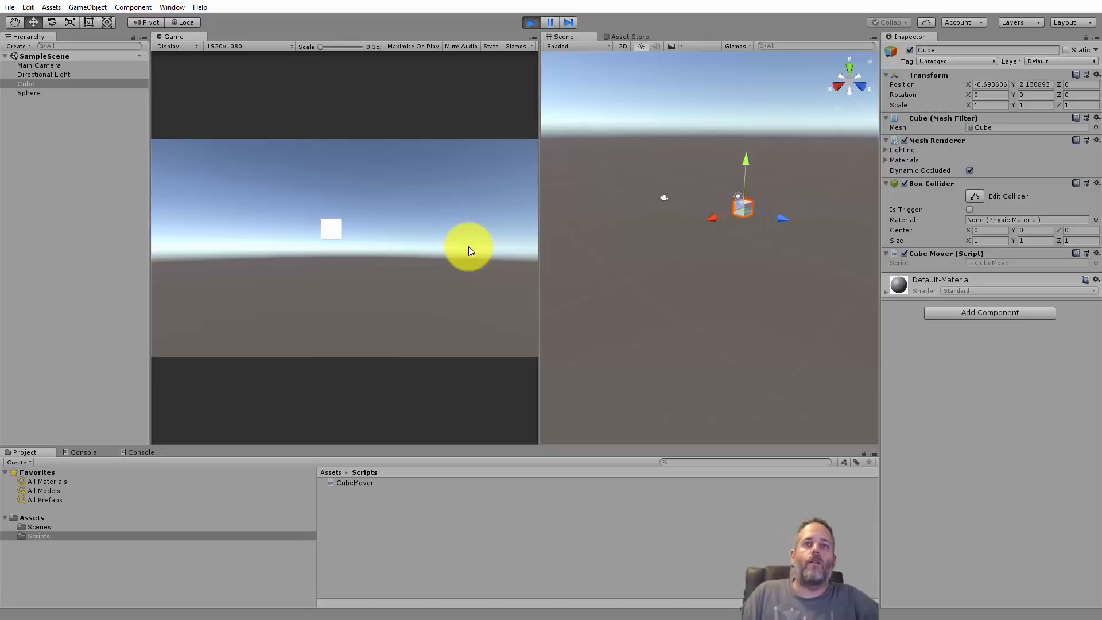
key("Right")
key("Left")
key("Right")
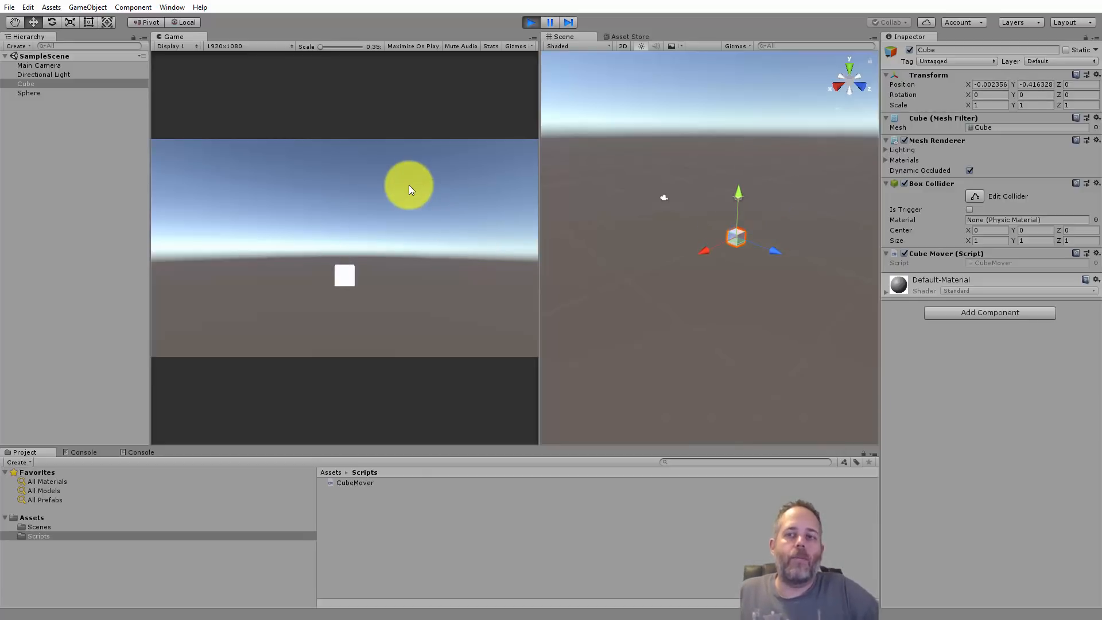
- Open the project's Input settings and examine the Horizontal and Vertical axes plus the second Horizontal axis for the joystick
left_click(33, 8)
left_click(72, 289)
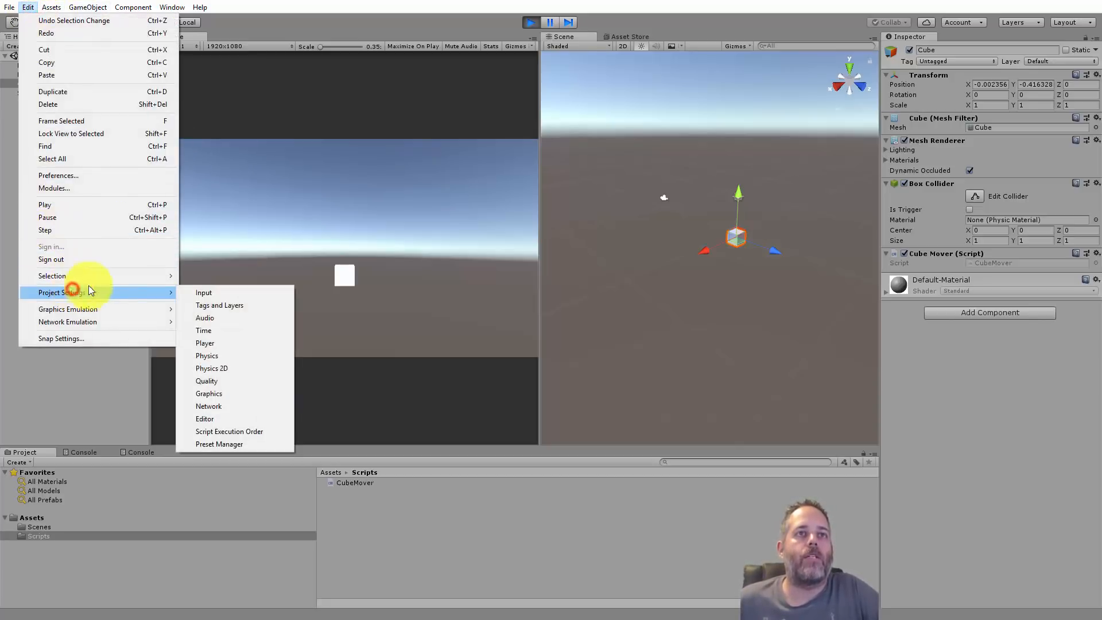
left_click(202, 293)
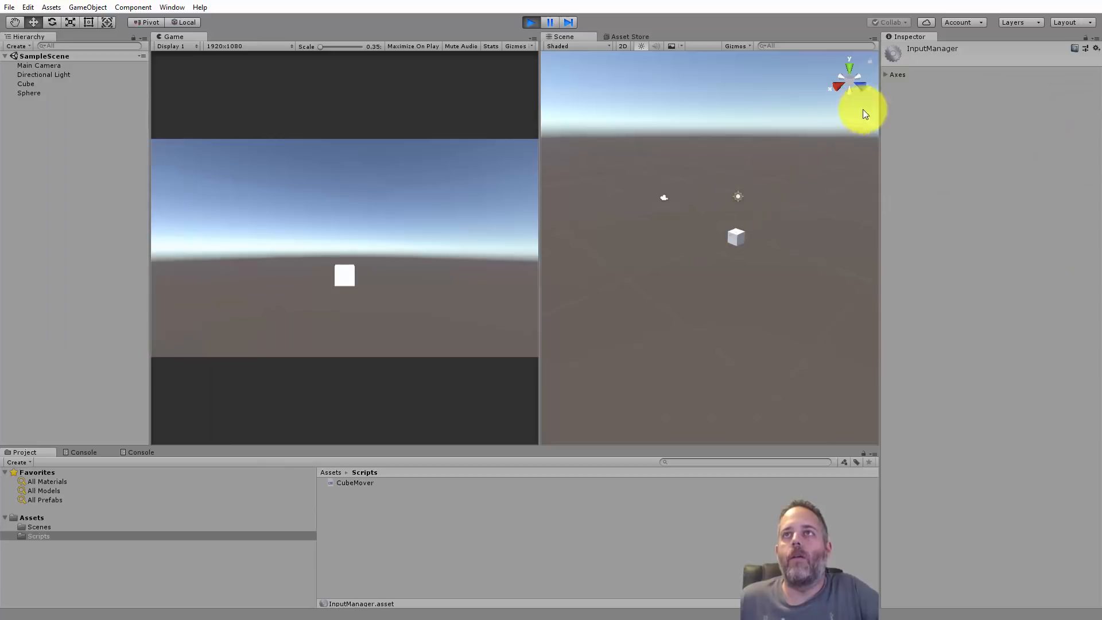
left_click(886, 75)
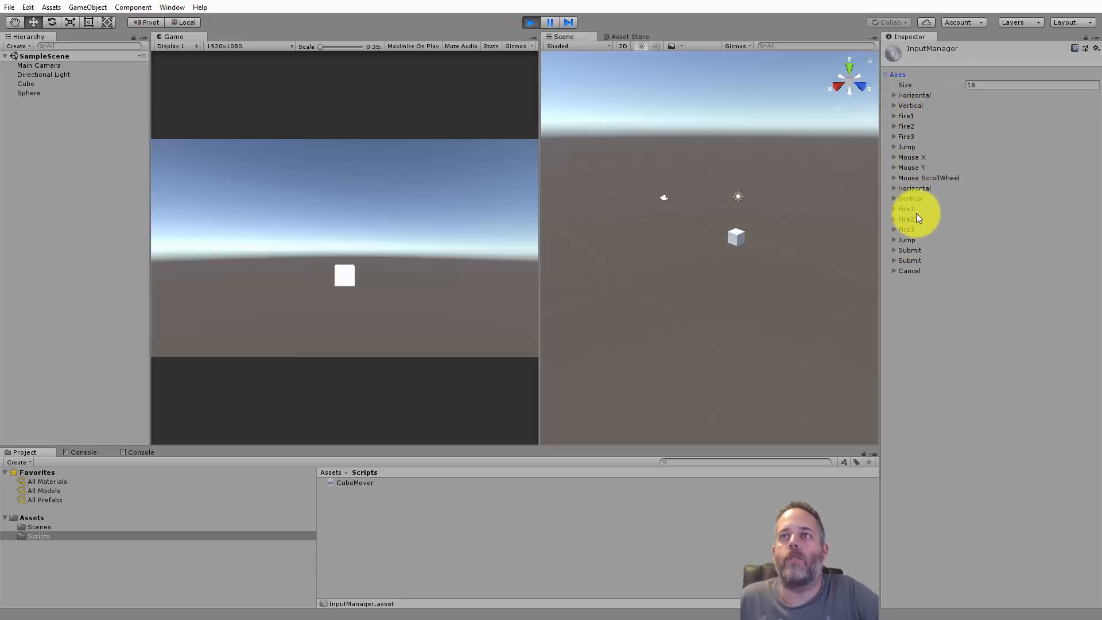
left_click(893, 97)
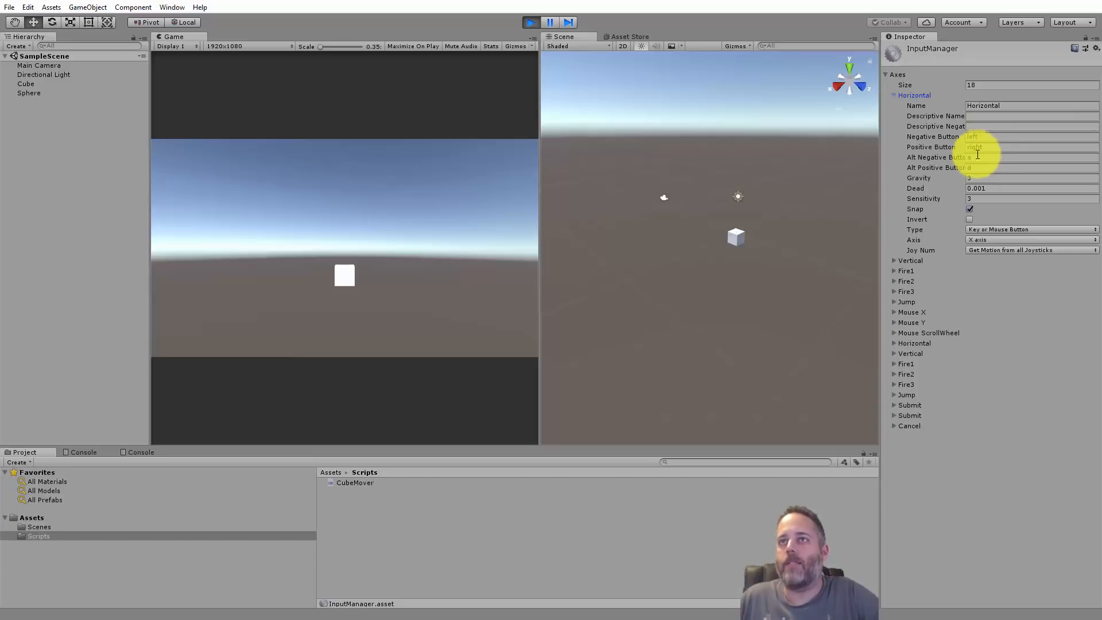
left_click(893, 260)
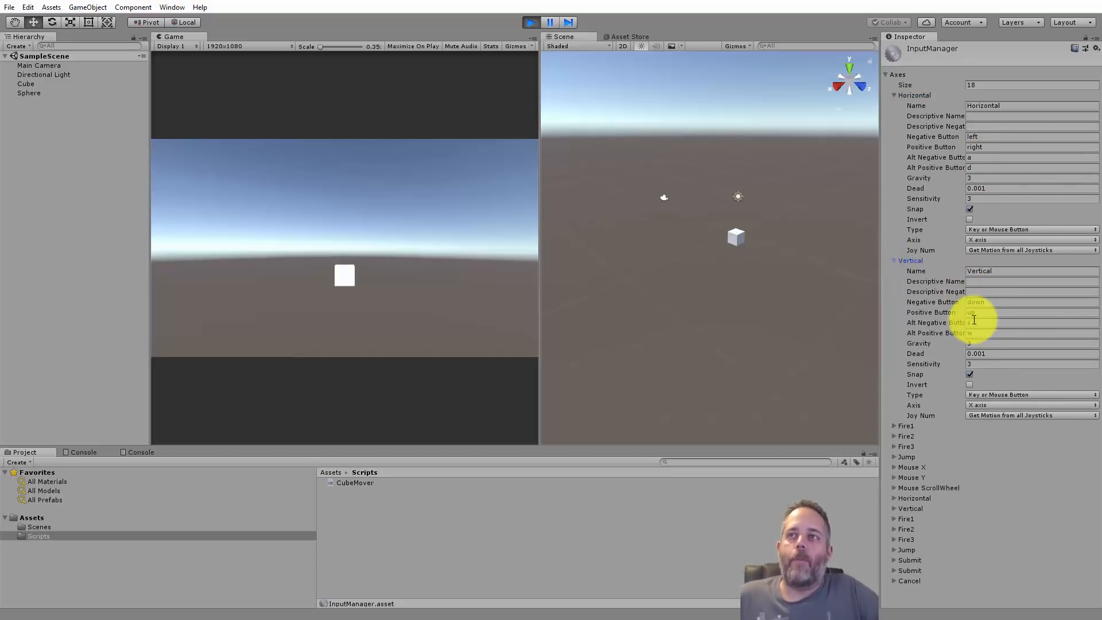
left_click(892, 498)
scroll(891, 498, "down", 5)
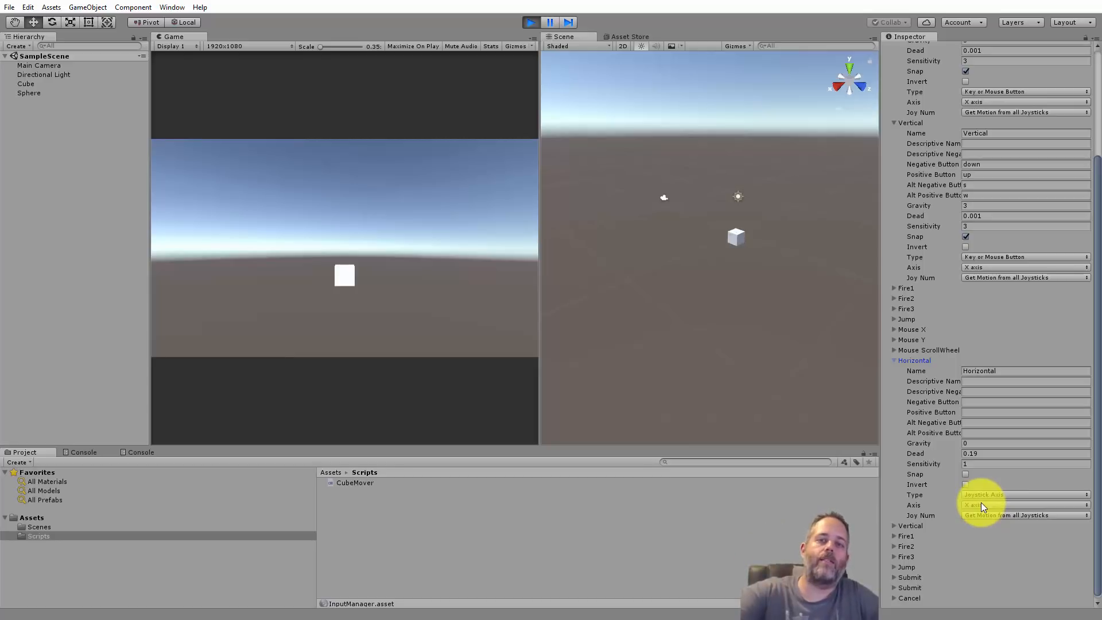
- Exit Play mode and reopen the CubeMover script in Visual Studio
left_click(531, 22)
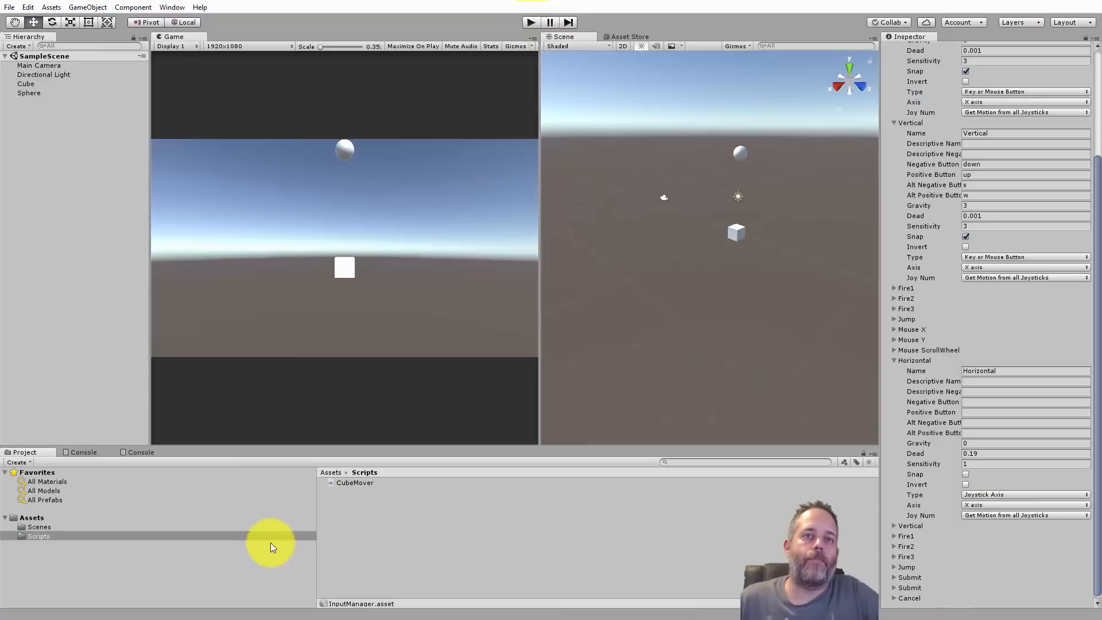
left_click(352, 487)
double_click(352, 486)
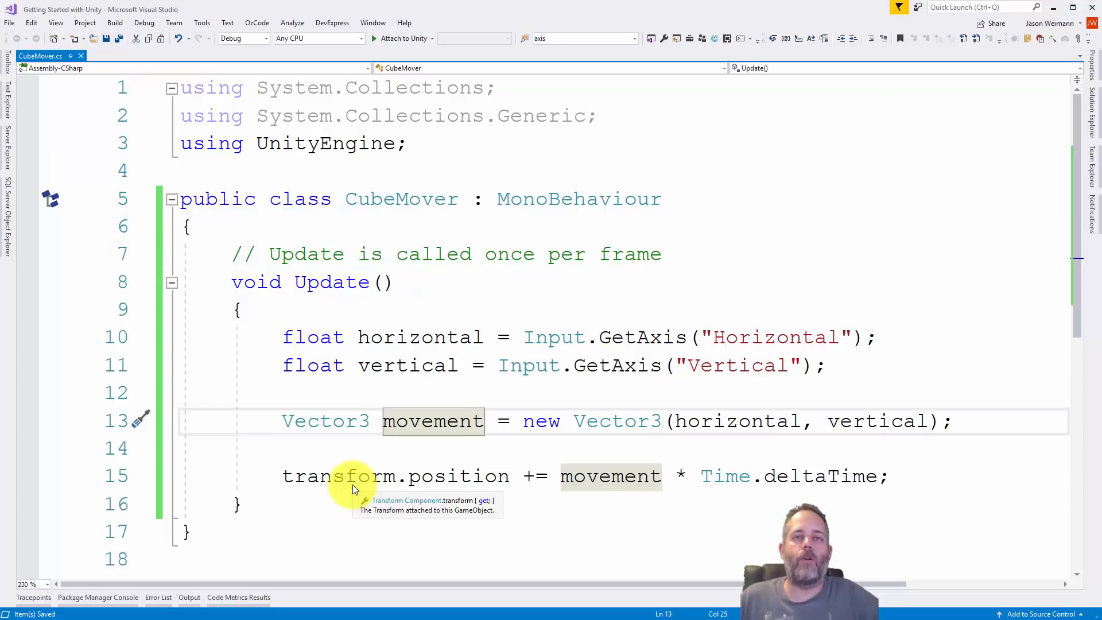
- Declare the field private float speed = 1; at the start of the CubeMover class, above the Update comment
left_click(310, 280)
left_click(312, 256)
key("Up")
key("Return")
key("Return")
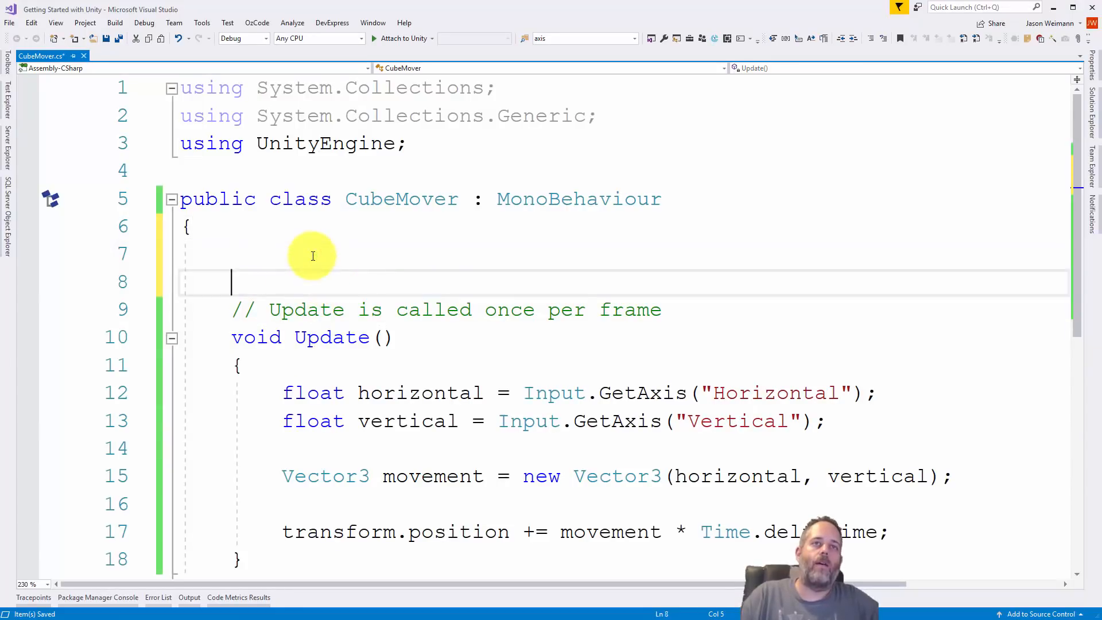
key("Up")
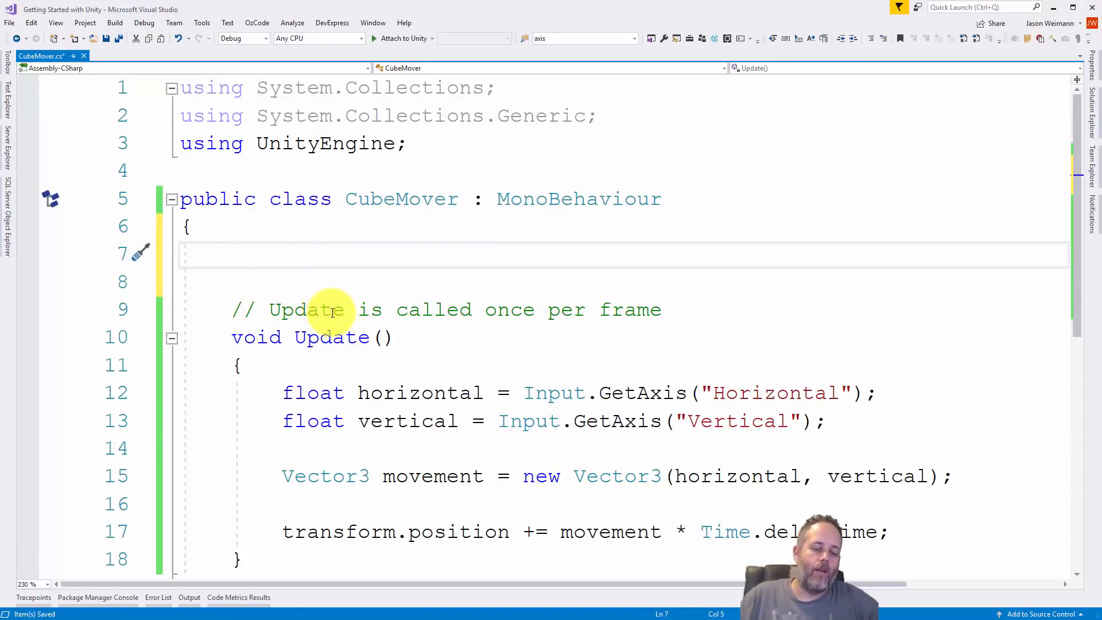
type("private float speed =")
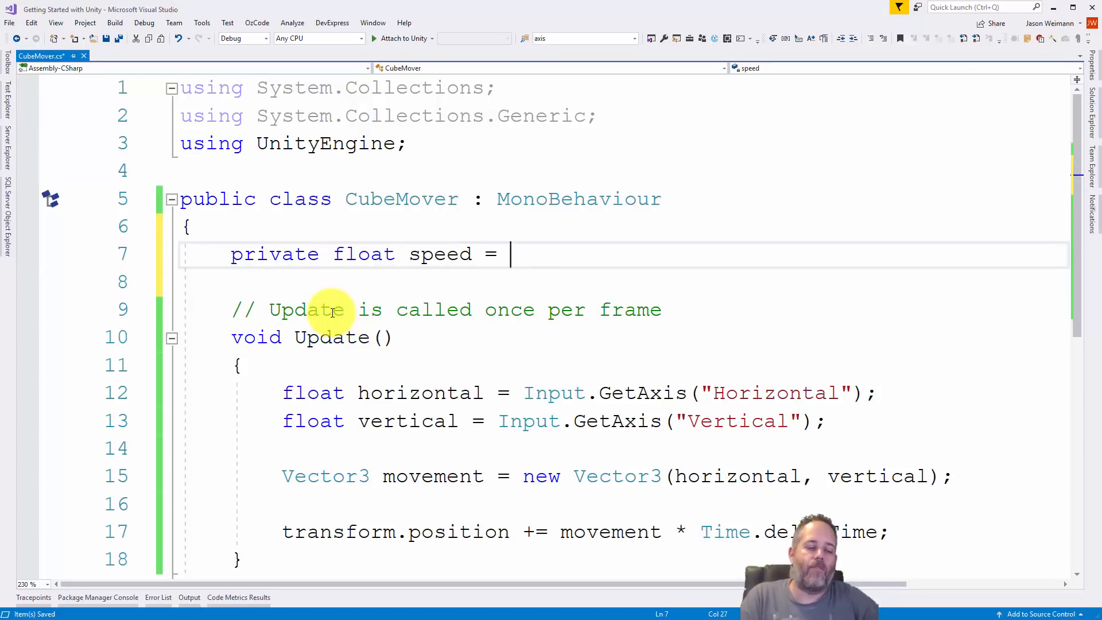
type(" 1;")
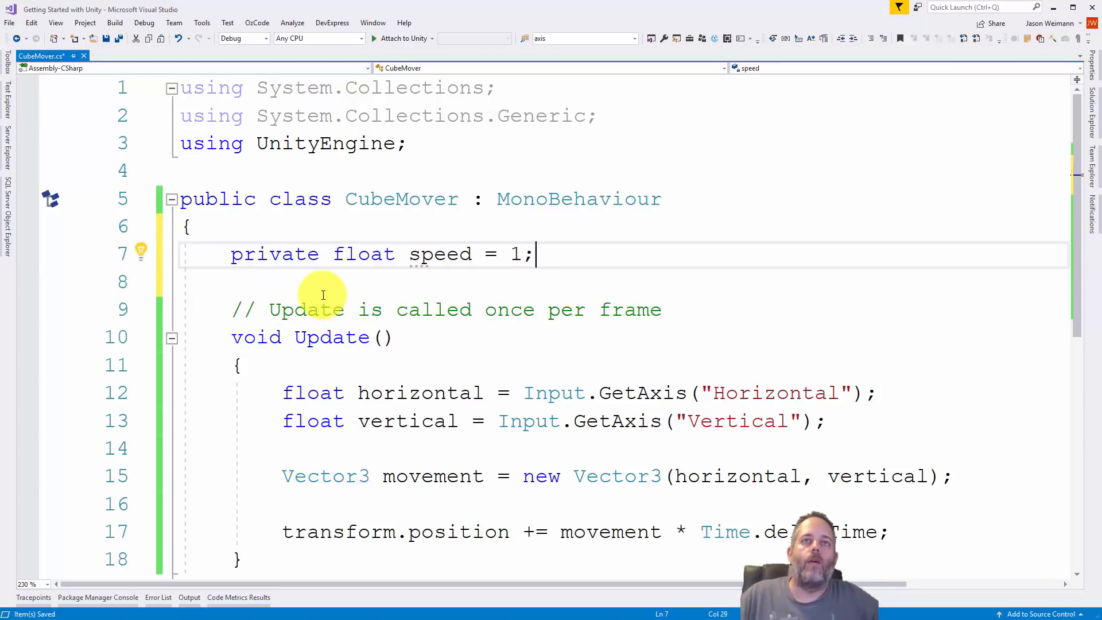
- Add a [SerializeField] attribute on its own line above the speed field and save the script
key("Up")
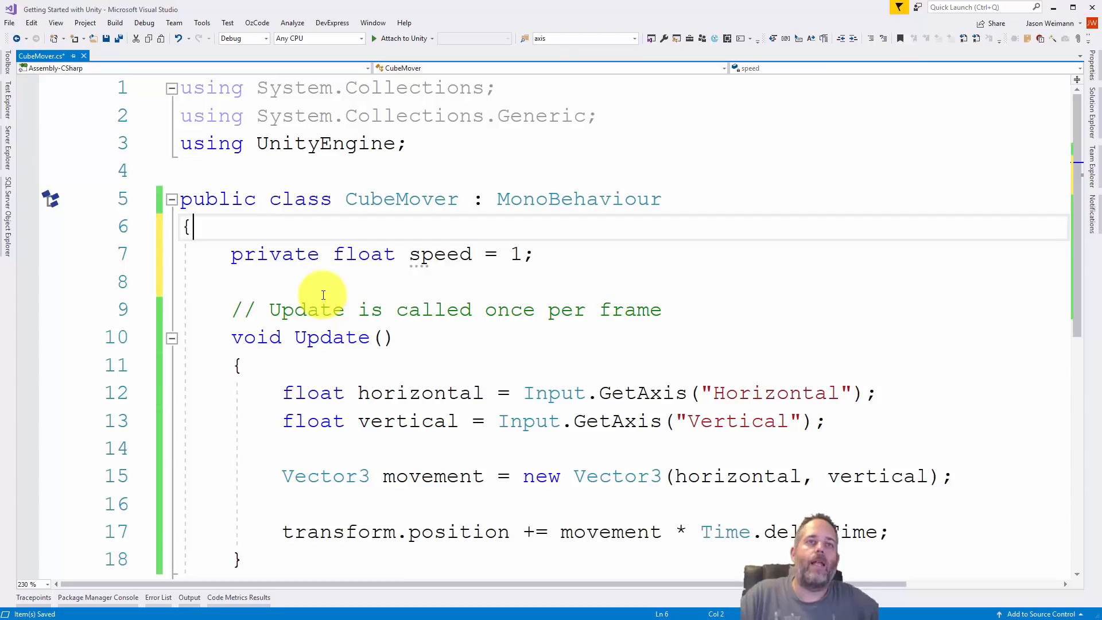
key("Return")
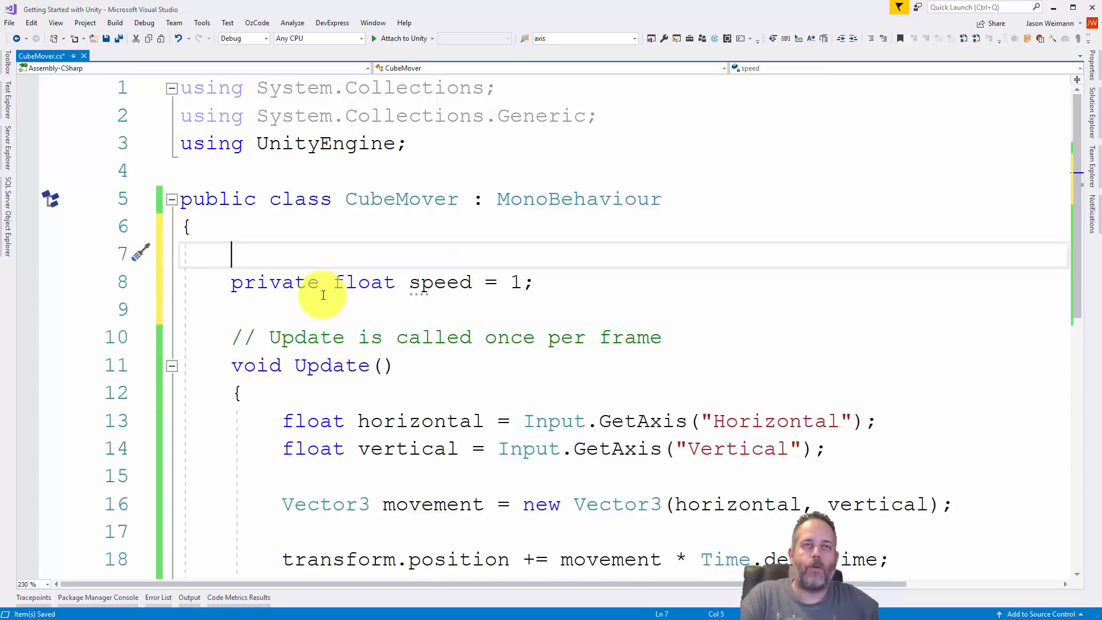
type("[")
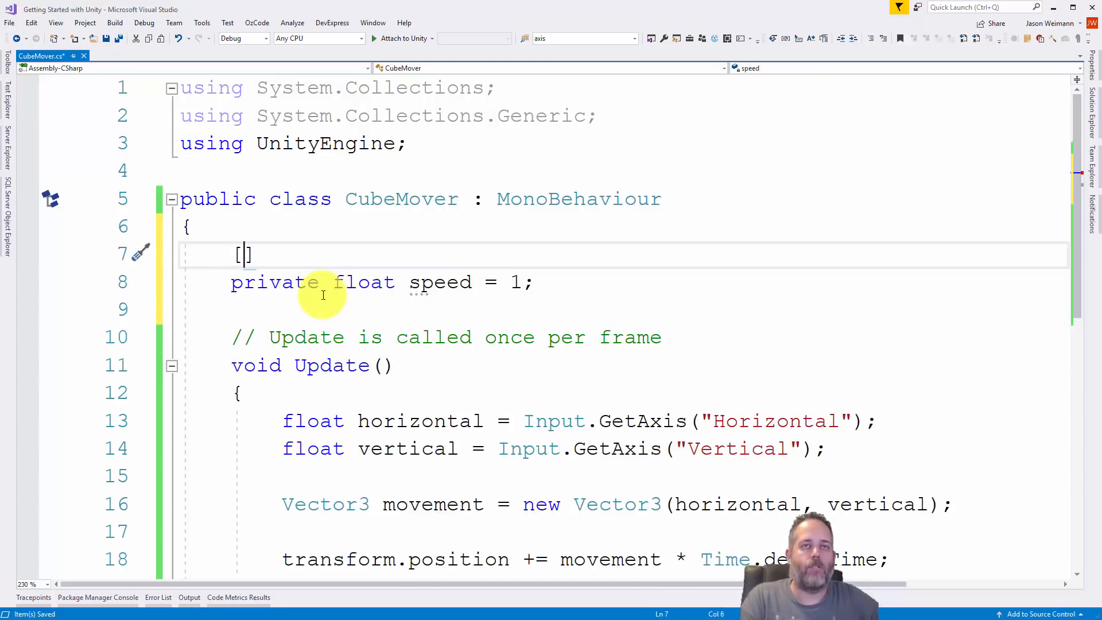
type("Serializ")
key("Tab")
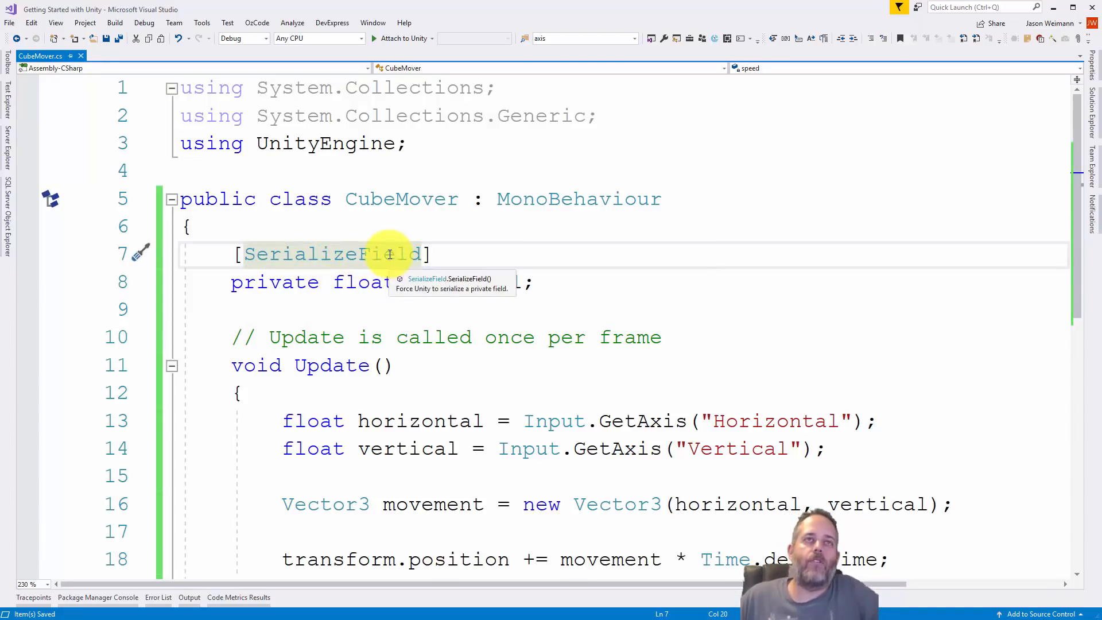
- Multiply the movement in the transform.position statement by speed after Time.deltaTime, and save the script
scroll(410, 259, "down", 2)
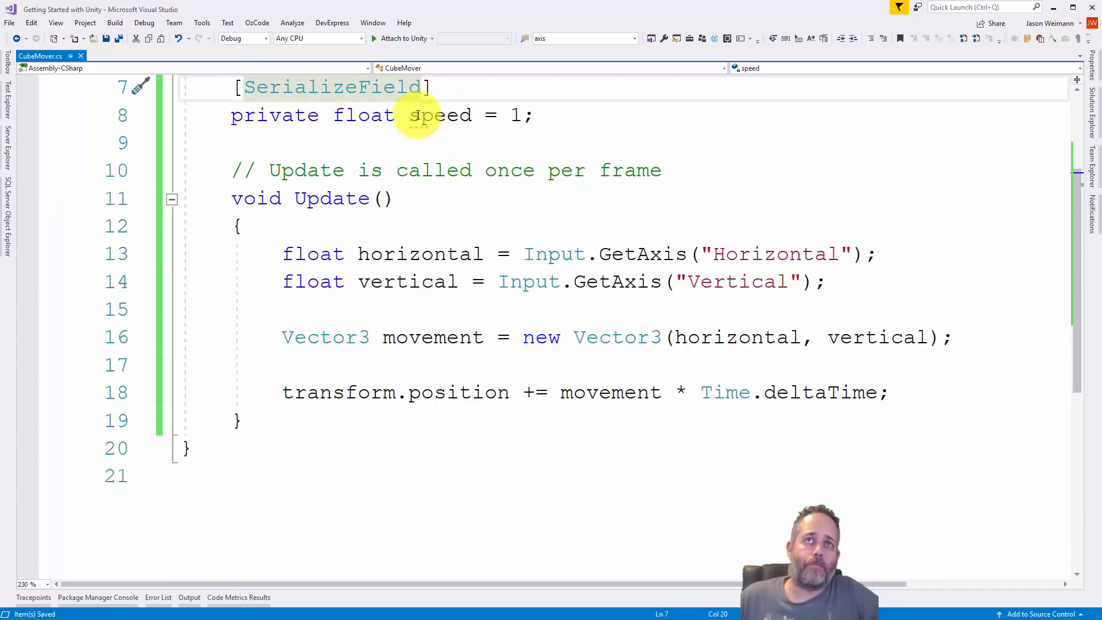
double_click(445, 122)
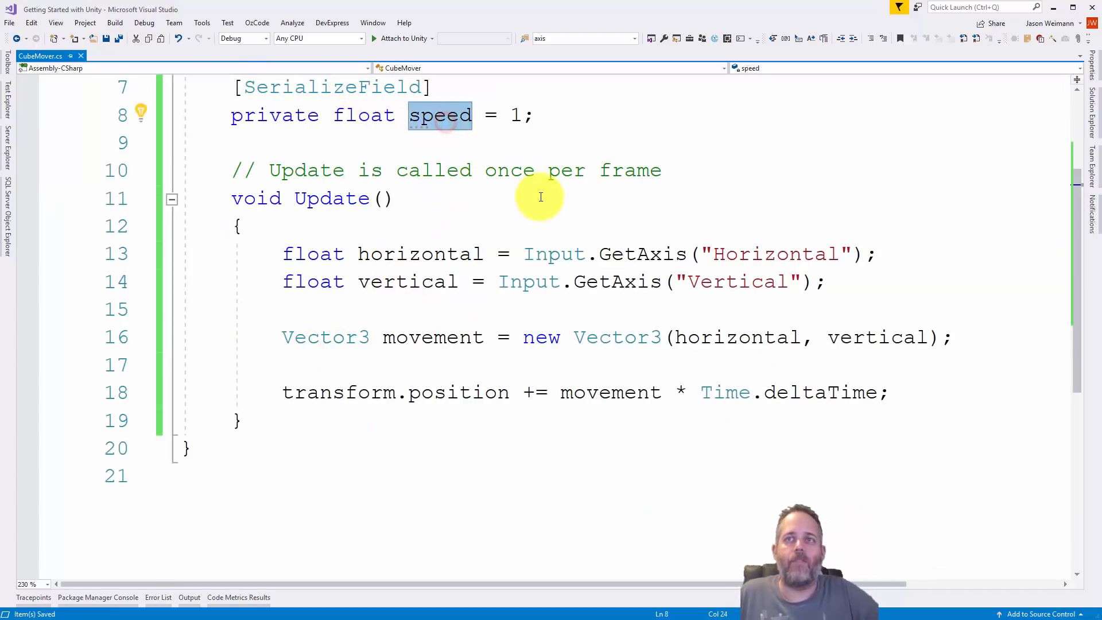
left_click(878, 393)
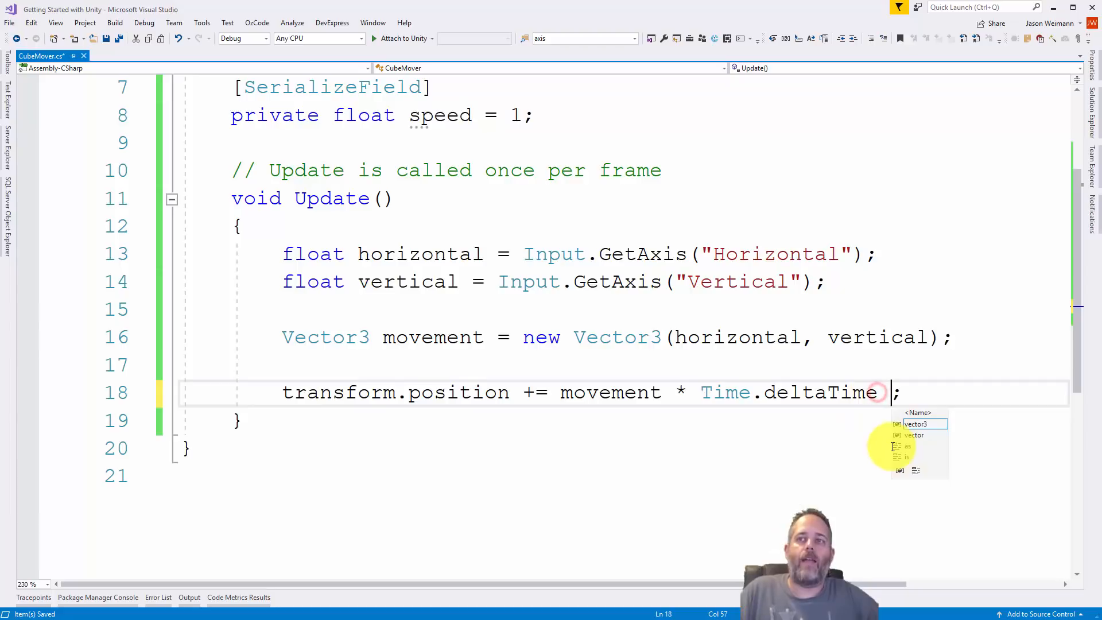
type("* speed")
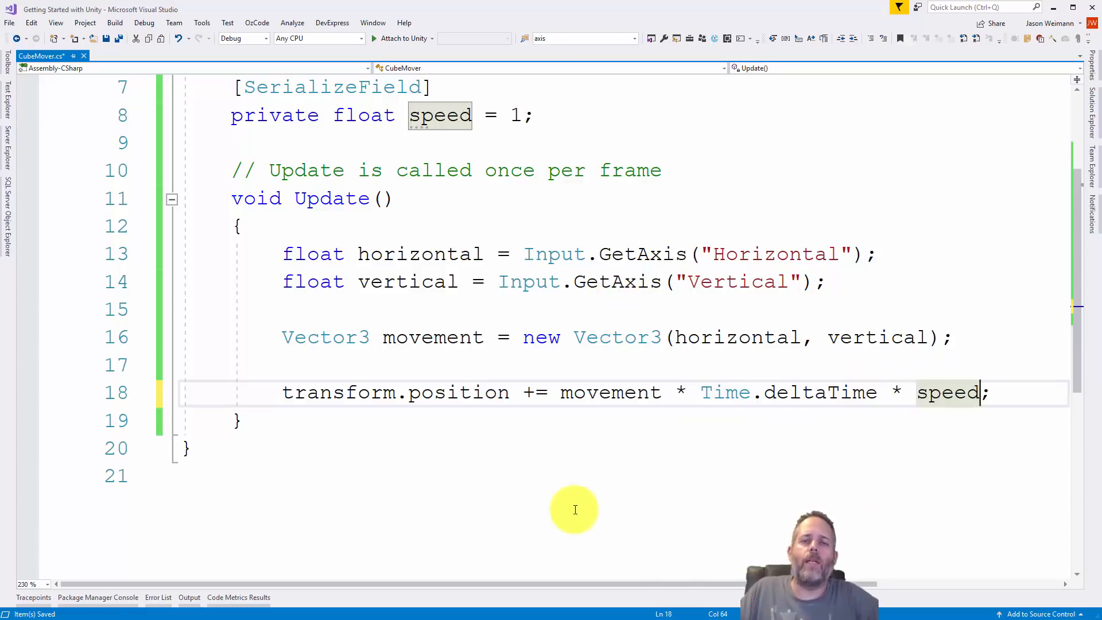
left_click(636, 479)
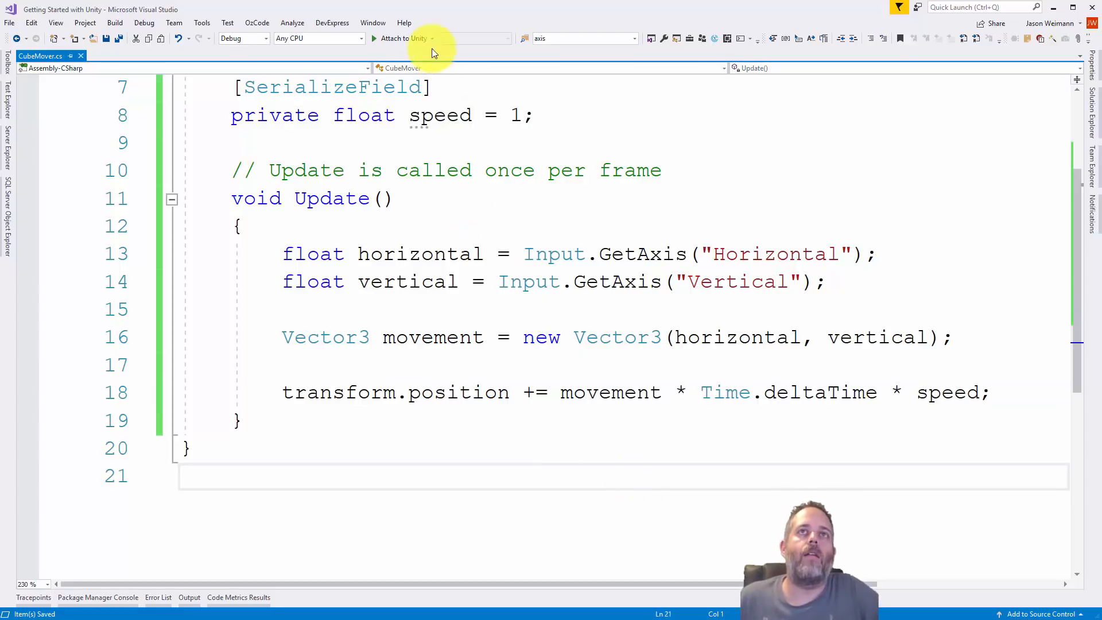
- Switch to Unity and set the Cube's Cube Mover Speed to 5
key("alt+Tab")
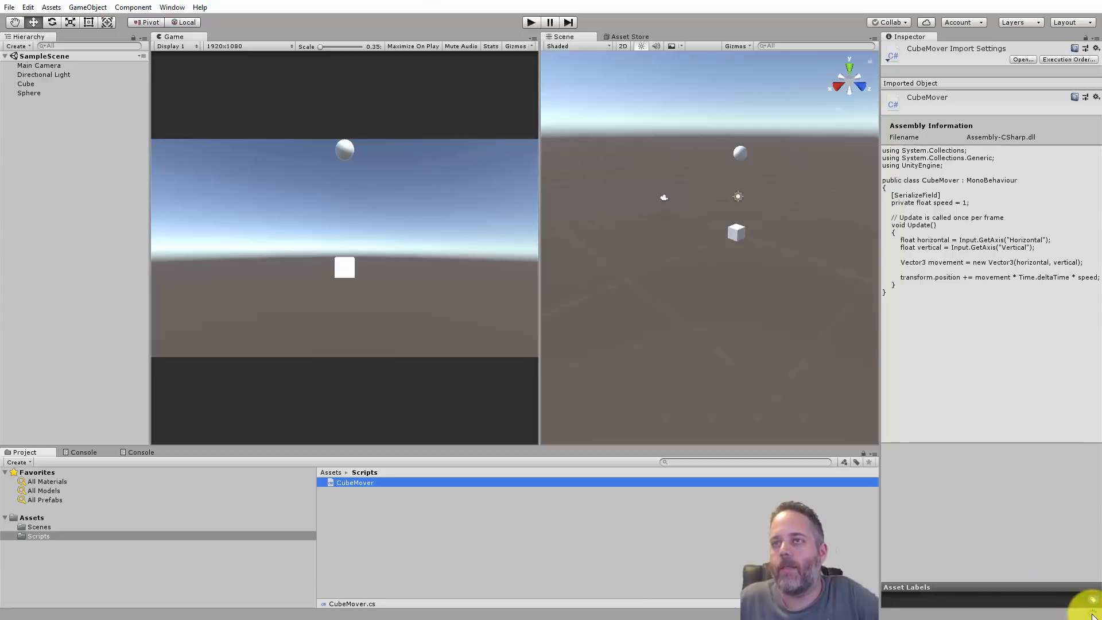
left_click(29, 84)
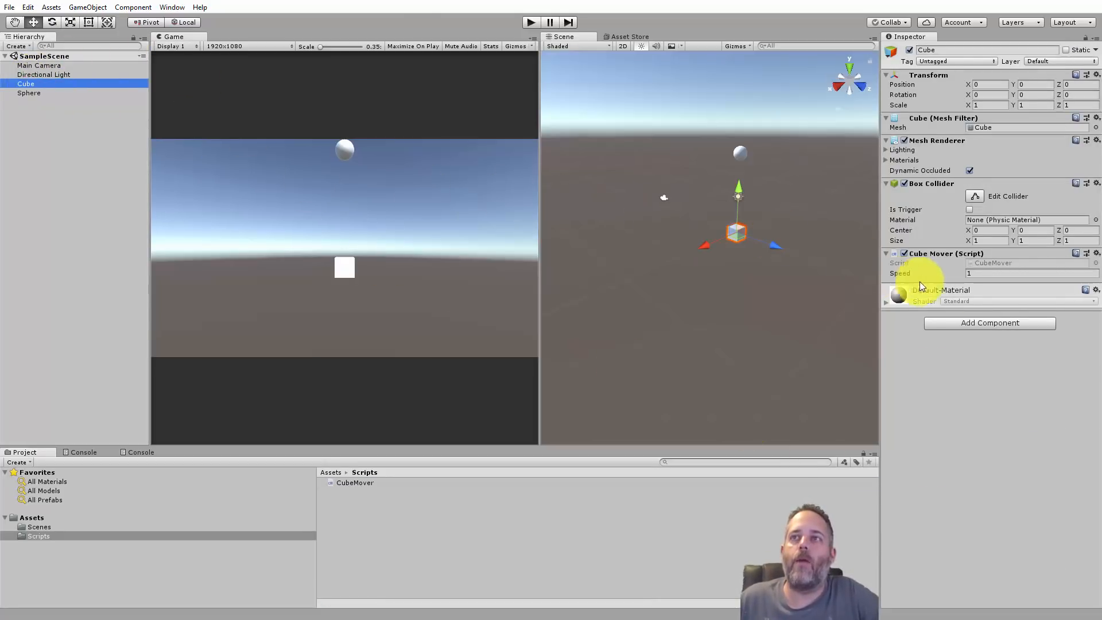
left_click(978, 274)
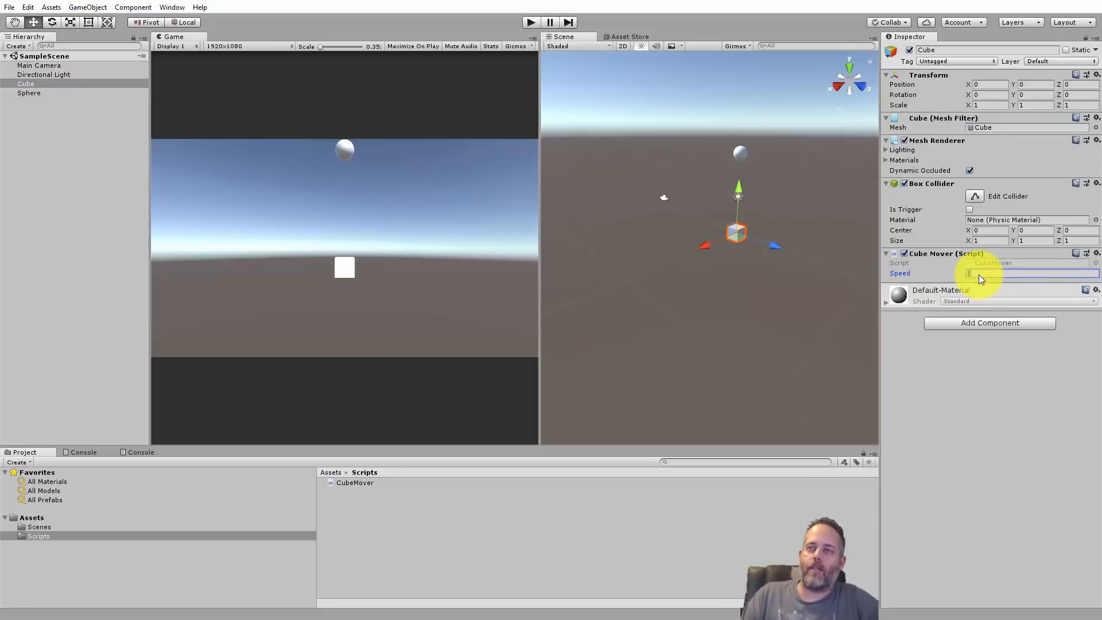
- Play the scene and move the cube up, left, down and right to test the new speed
left_click(529, 22)
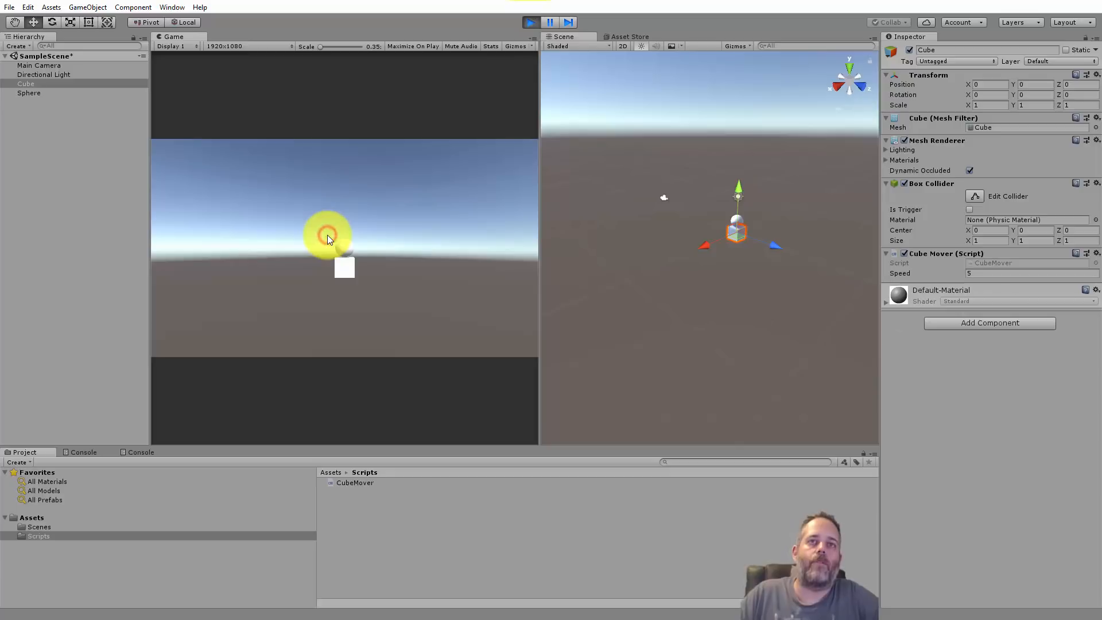
key("w")
key("a")
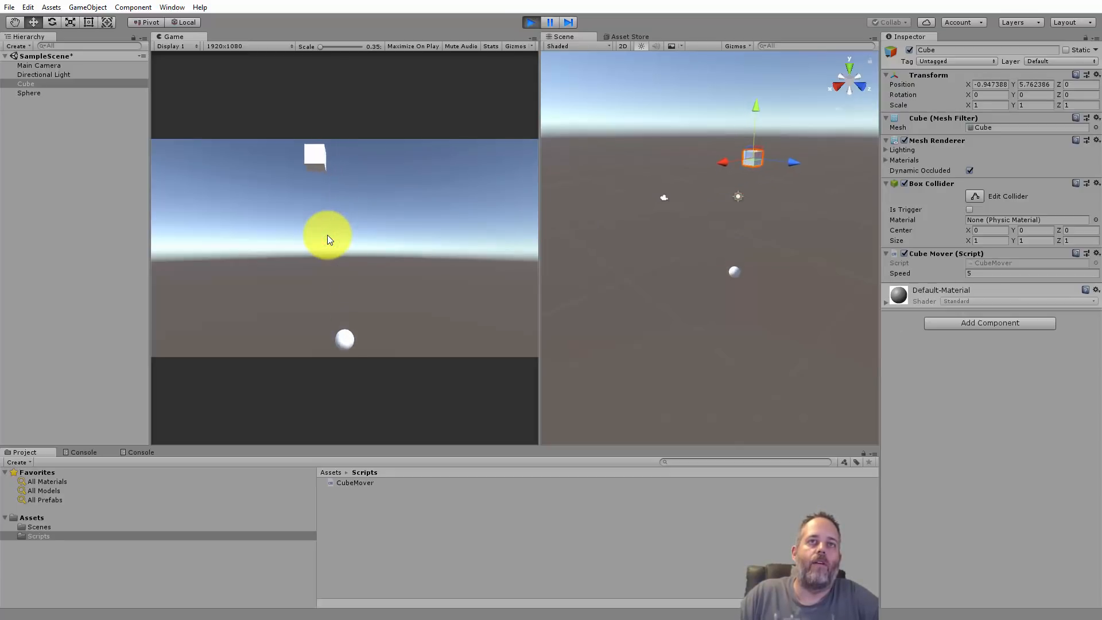
key("s")
key("d")
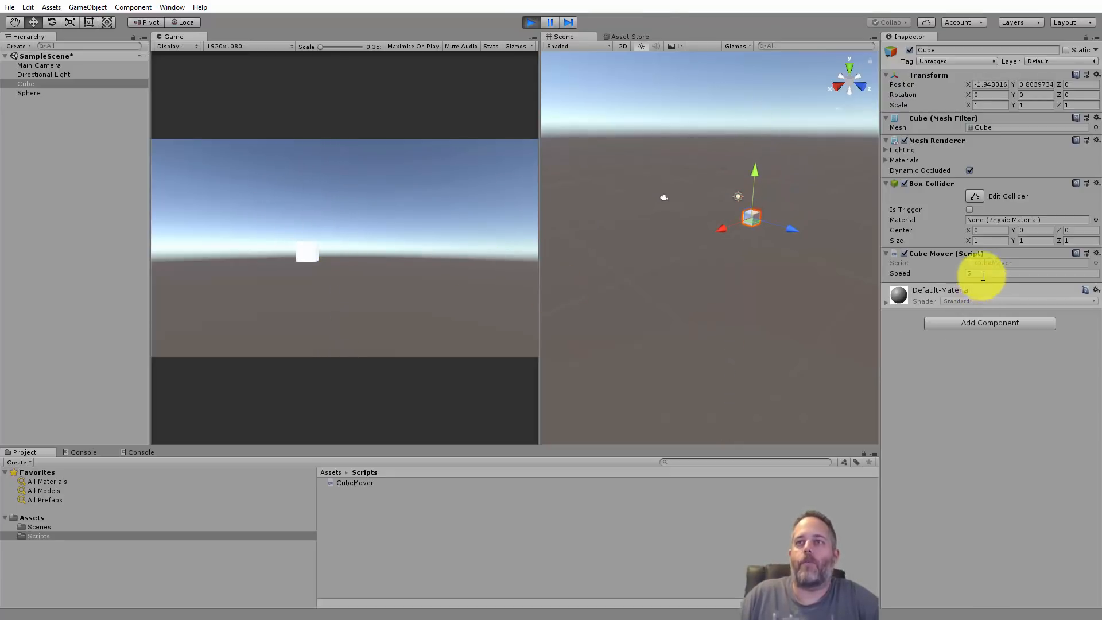
- Set the Cube's Cube Mover Speed to 20 while the scene is playing
left_click(980, 273)
type("20")
left_click(474, 294)
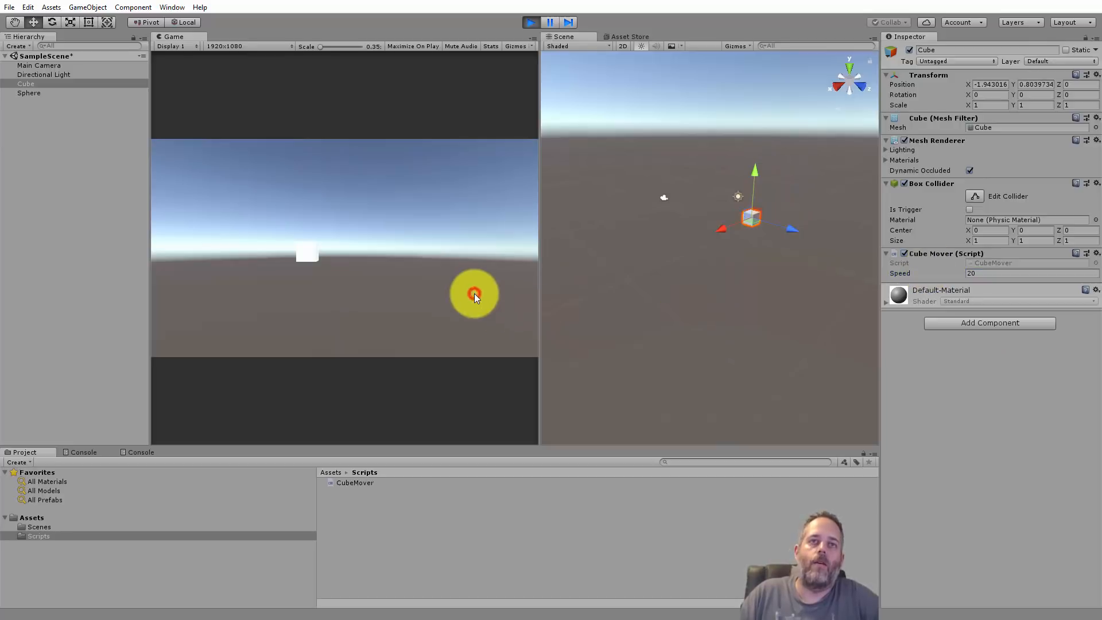
- Move the cube right, up, left and down to test the speed, and stop playing the scene
key("d")
key("w")
key("a")
key("s")
key("d")
key("w")
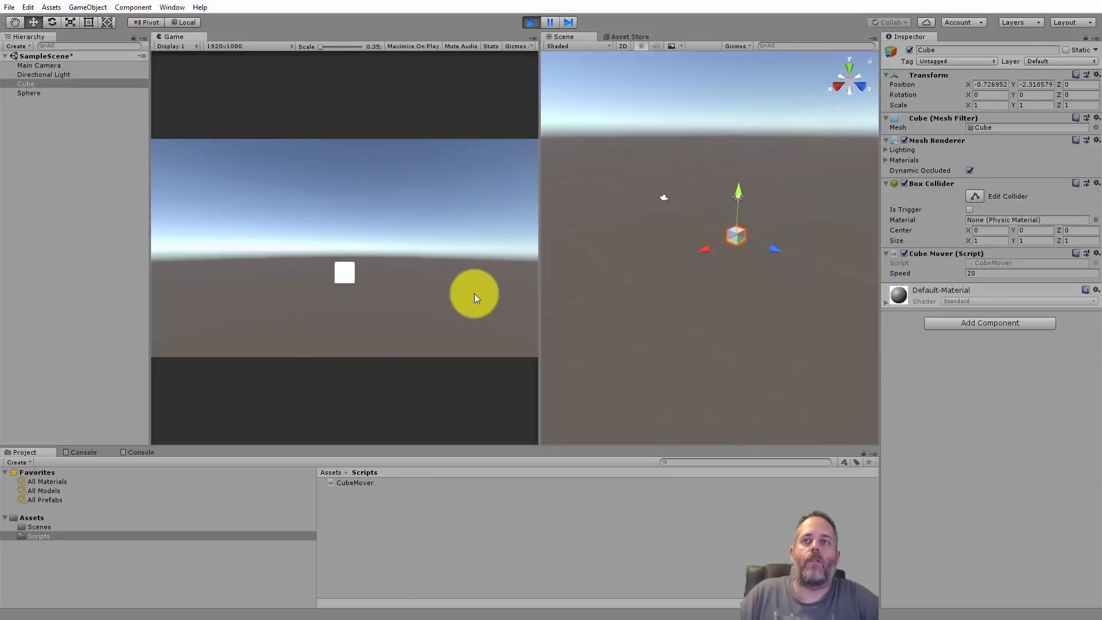
key("a")
left_click(529, 24)
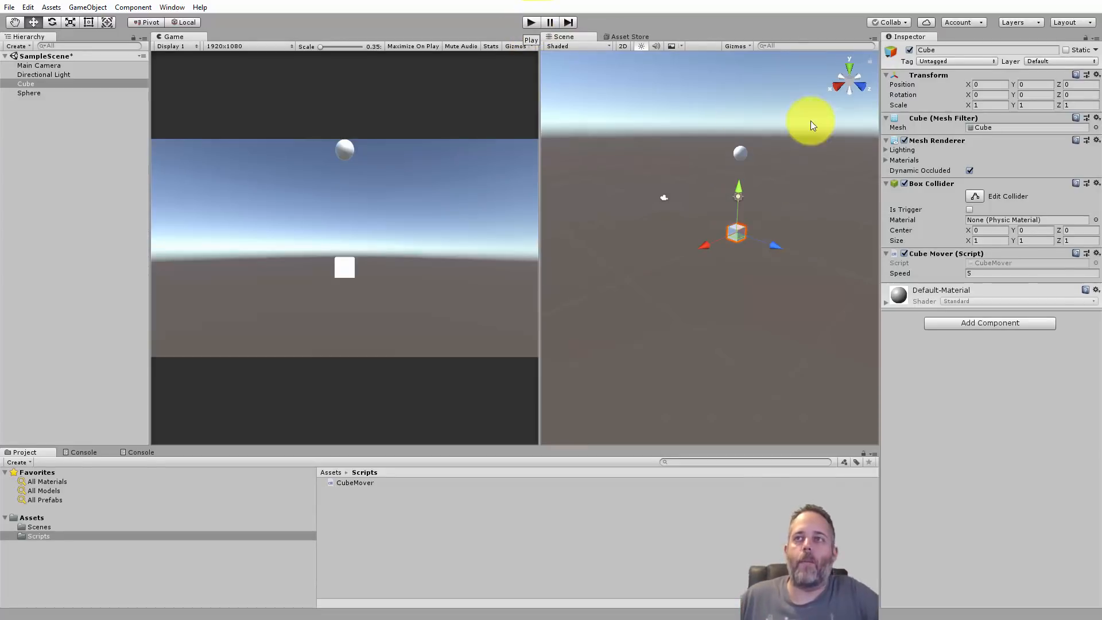
- Examine the [SerializeField] attribute on the speed field in the CubeMover script and return to Unity
double_click(986, 263)
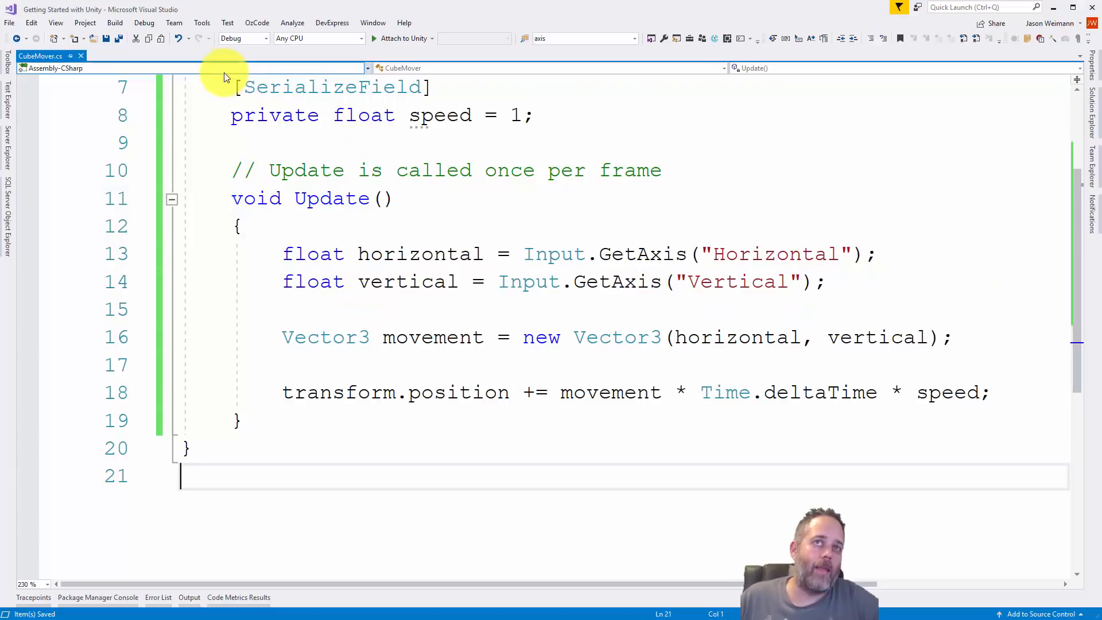
scroll(300, 109, "up", 1)
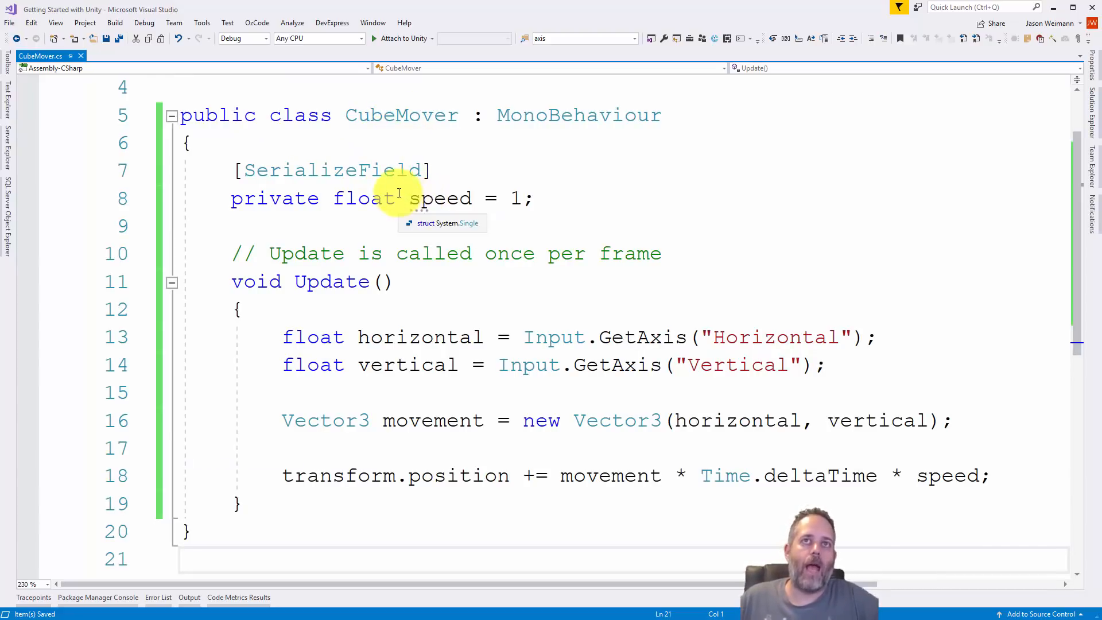
left_click(361, 171)
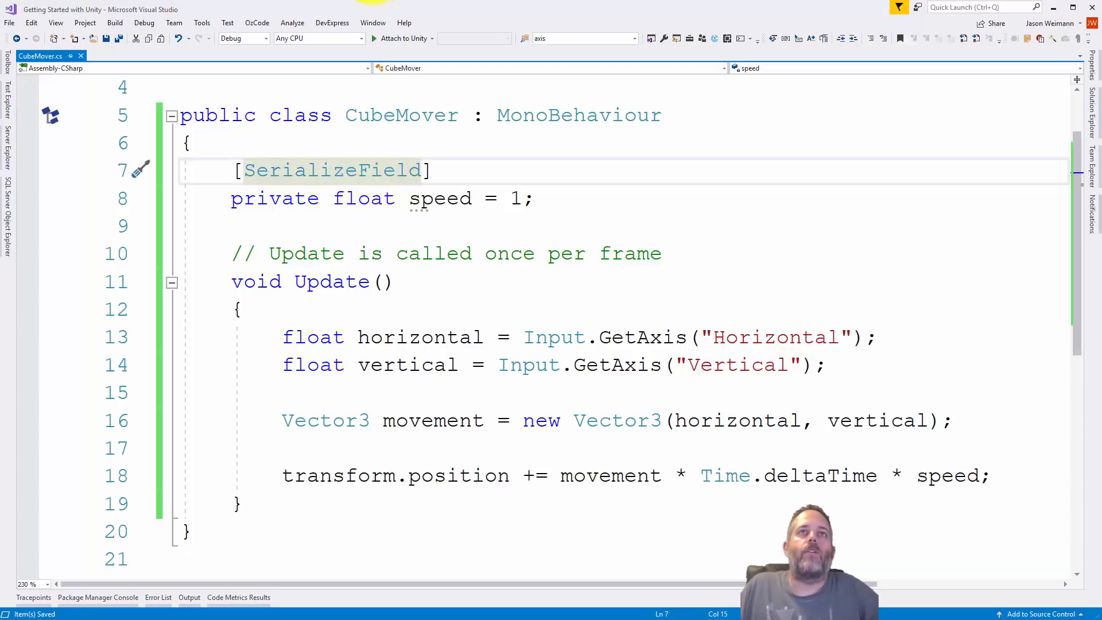
key("alt+Tab")
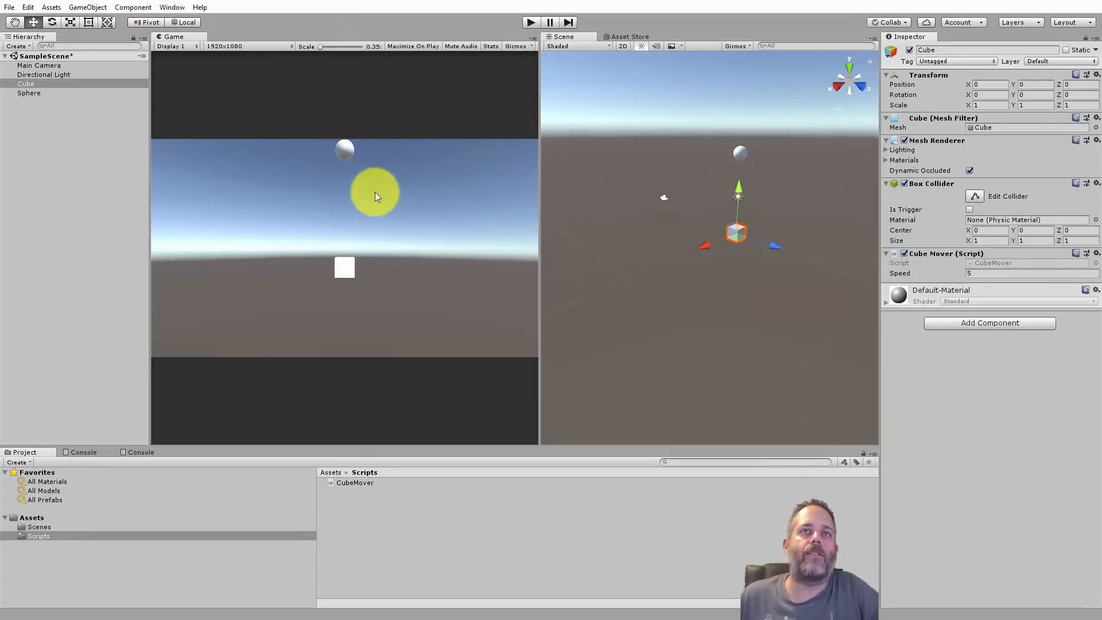
- Rename the Sphere object as Bomb
left_click(53, 94)
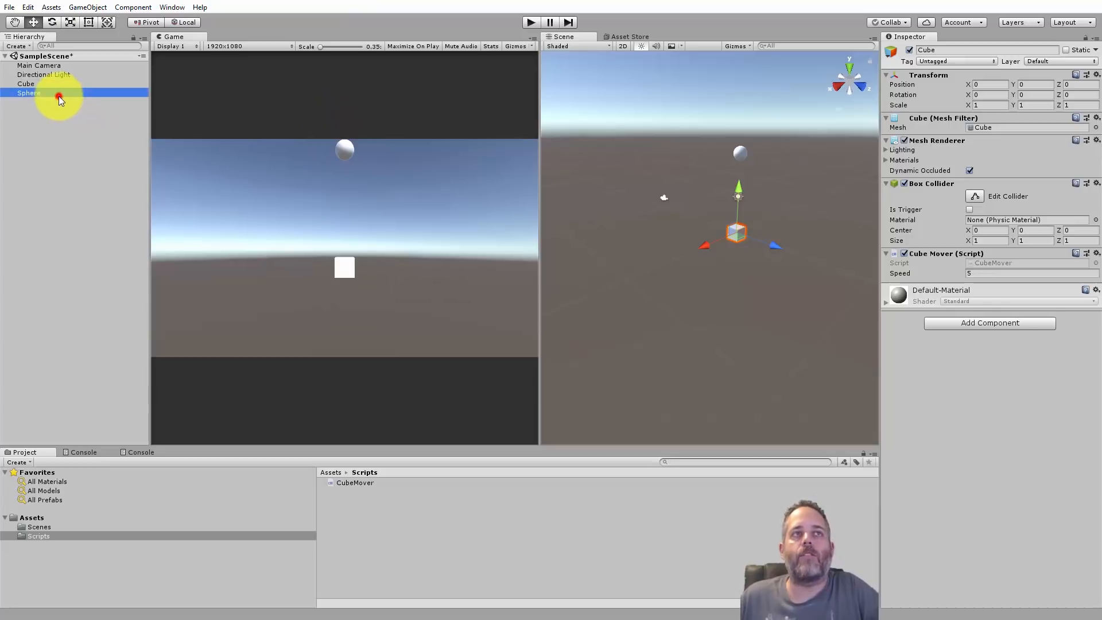
left_click(947, 51)
type("B")
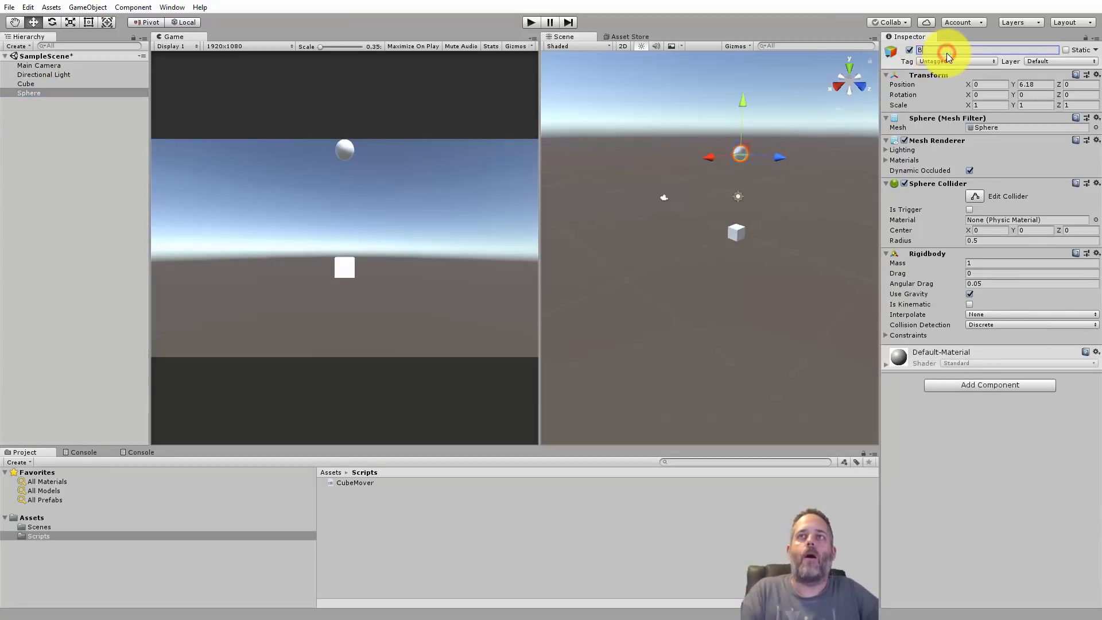
type("omb")
key("Return")
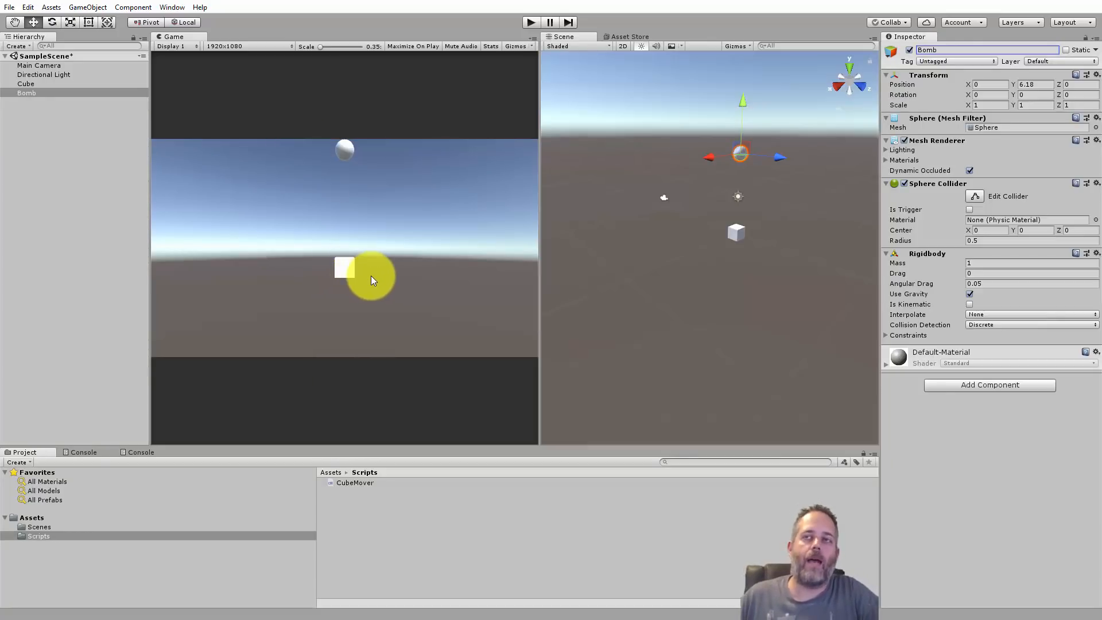
- Open the Cube's CubeMover script and add a private void OnCollisionEnter(Collision collision) method below Update
left_click(740, 235)
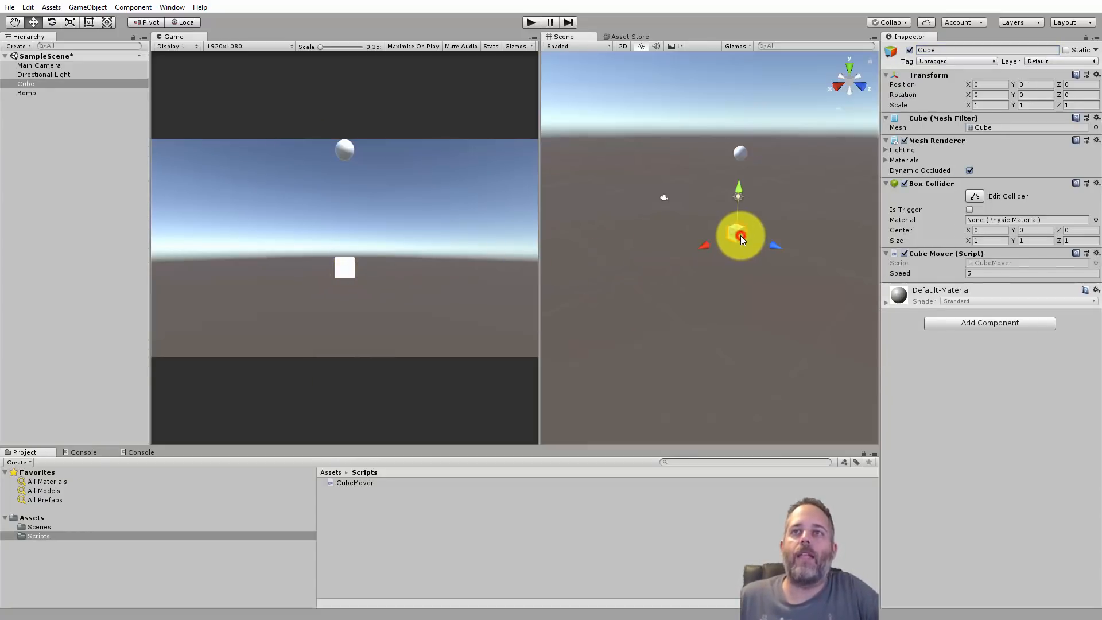
double_click(969, 264)
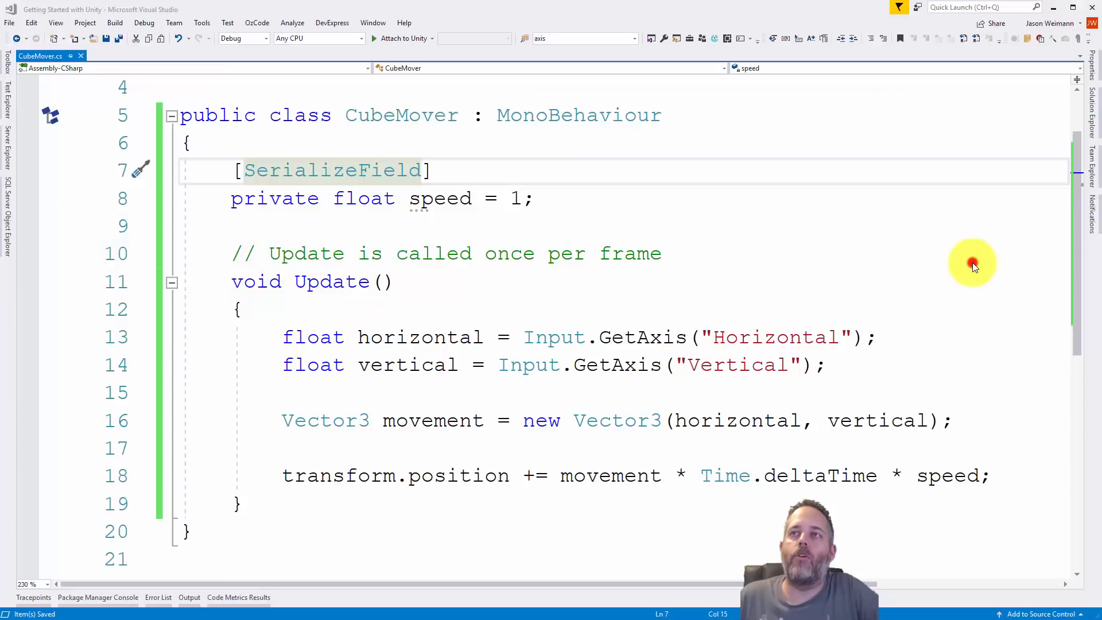
scroll(718, 300, "down", 1)
left_click(322, 419)
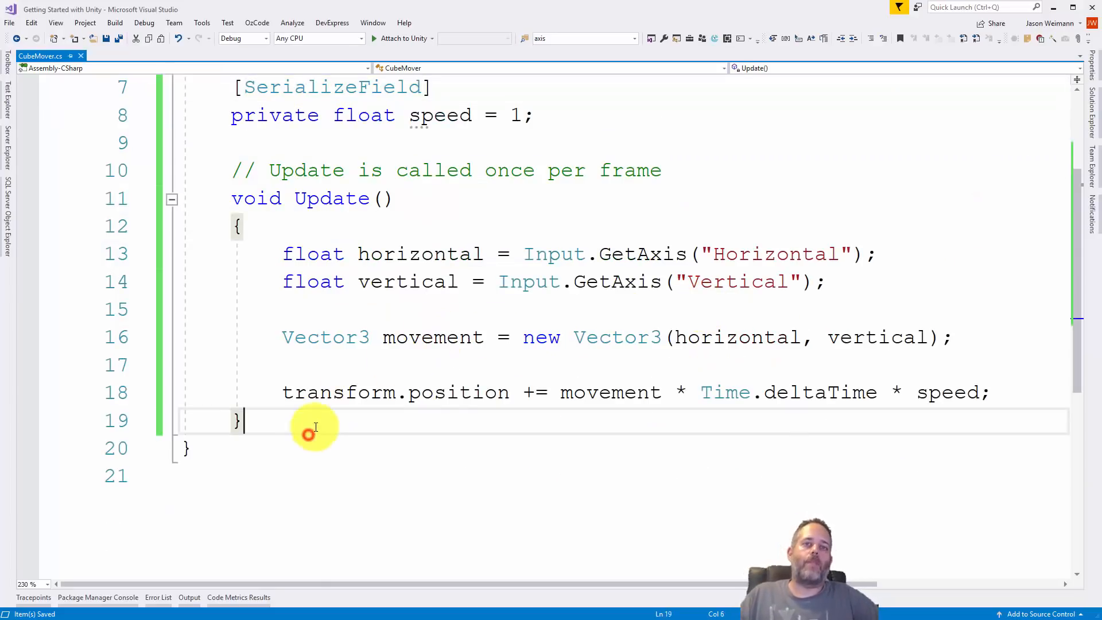
key("Return")
key("Return")
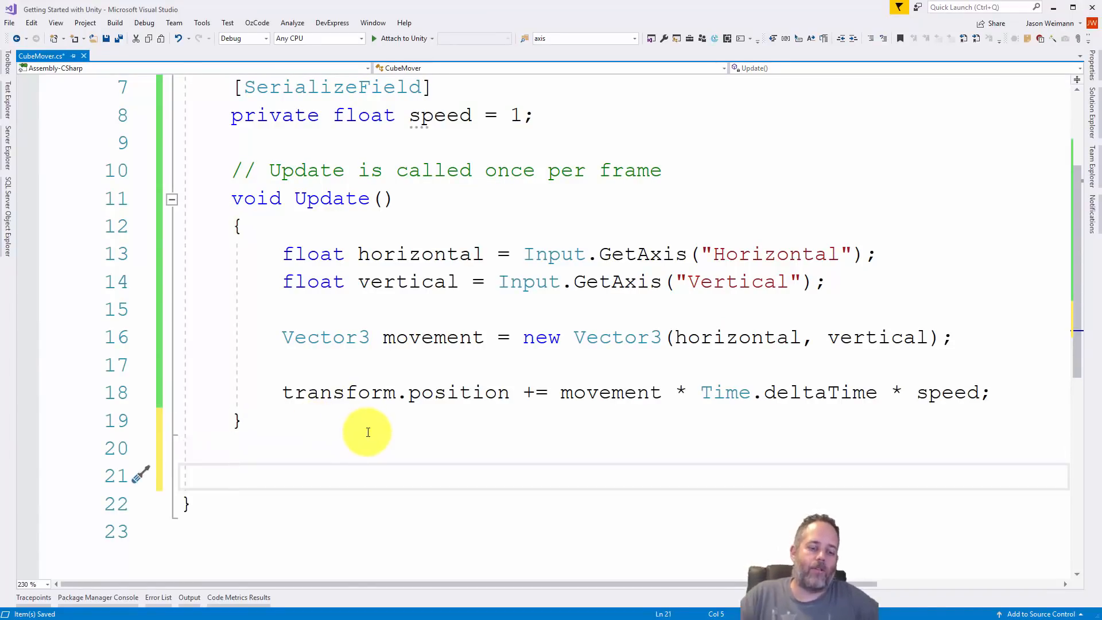
type("private void")
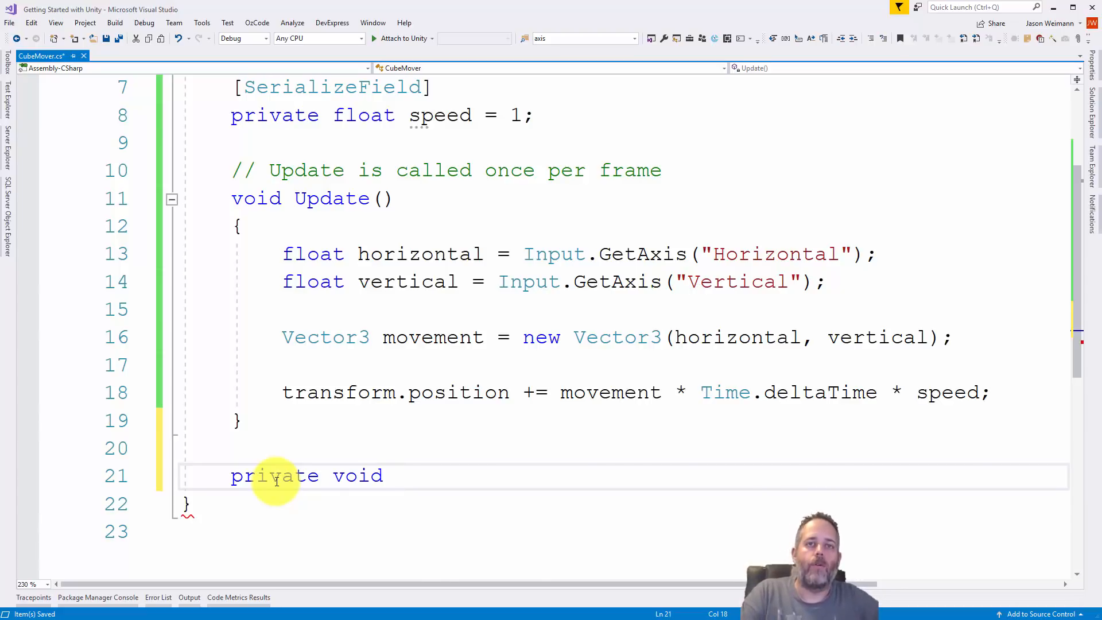
type("onco")
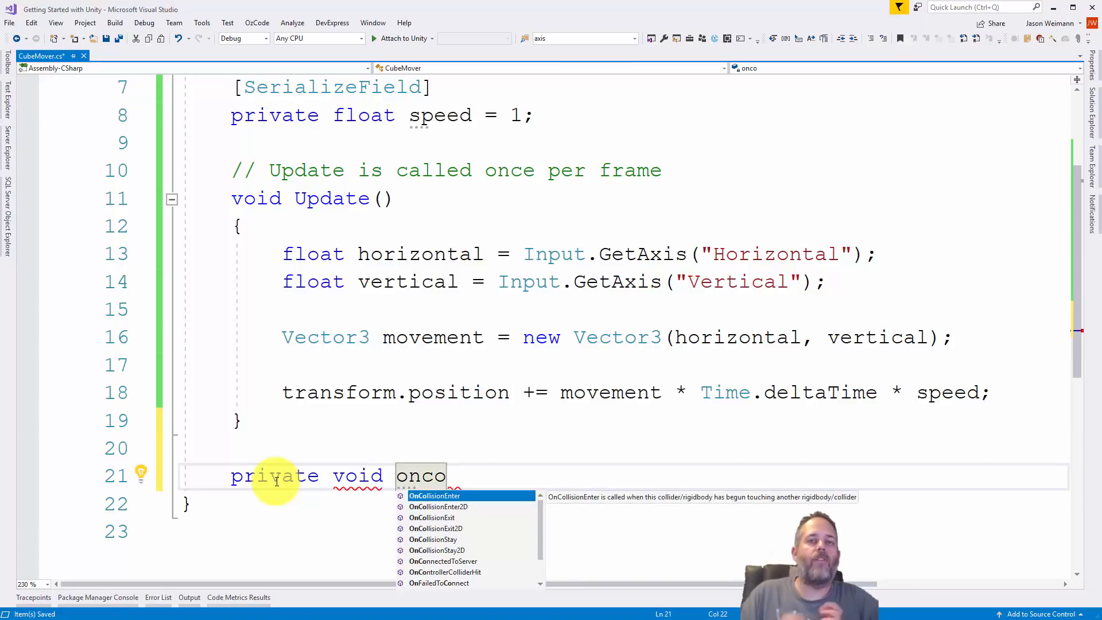
key("Tab")
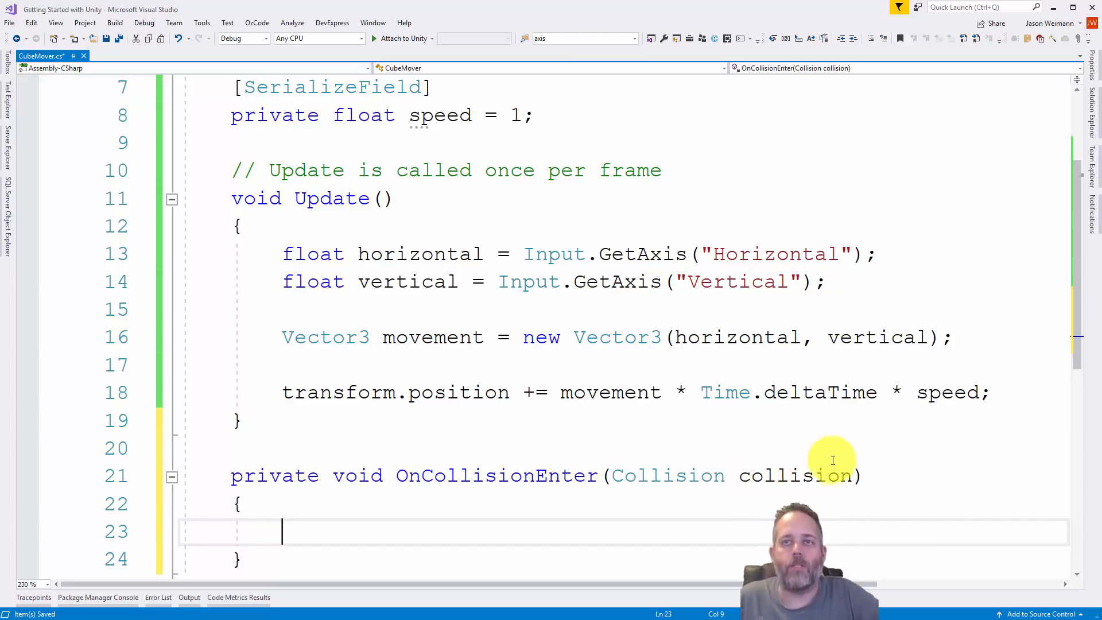
scroll(608, 474, "down", 1)
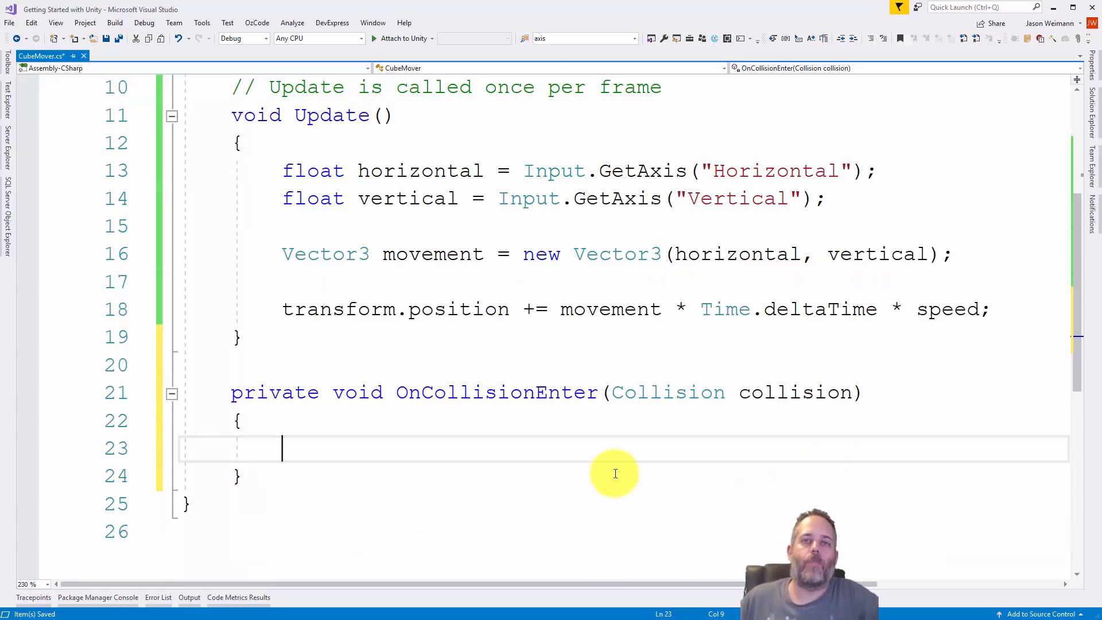
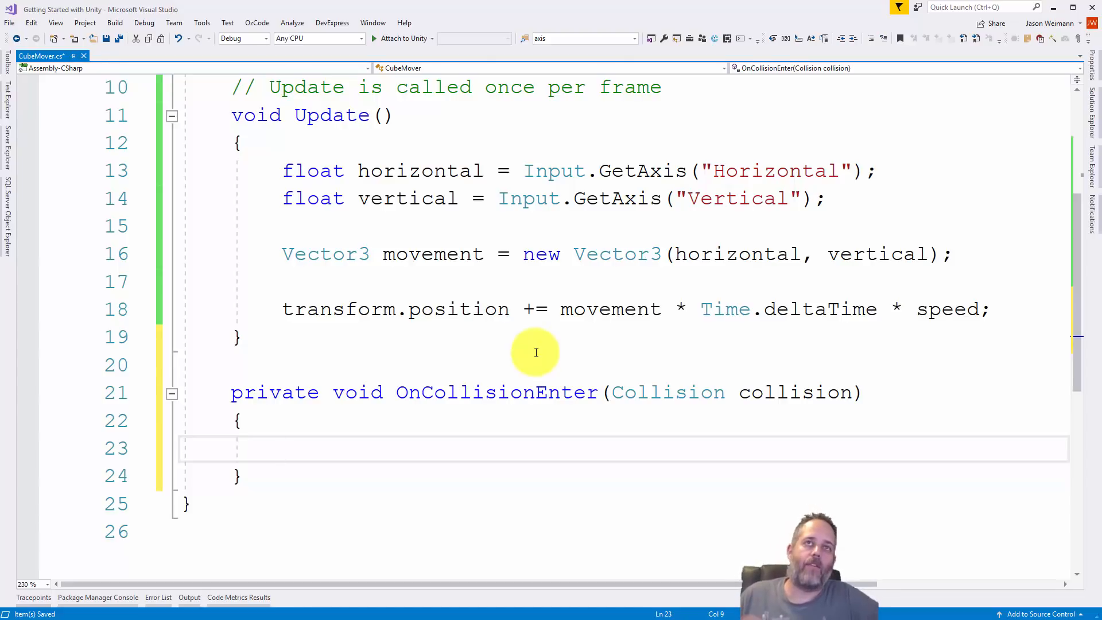
- Check the Cube's Box Collider and Cube Mover components in Unity and reopen the CubeMover script
left_click_drag(469, 10, 468, 23)
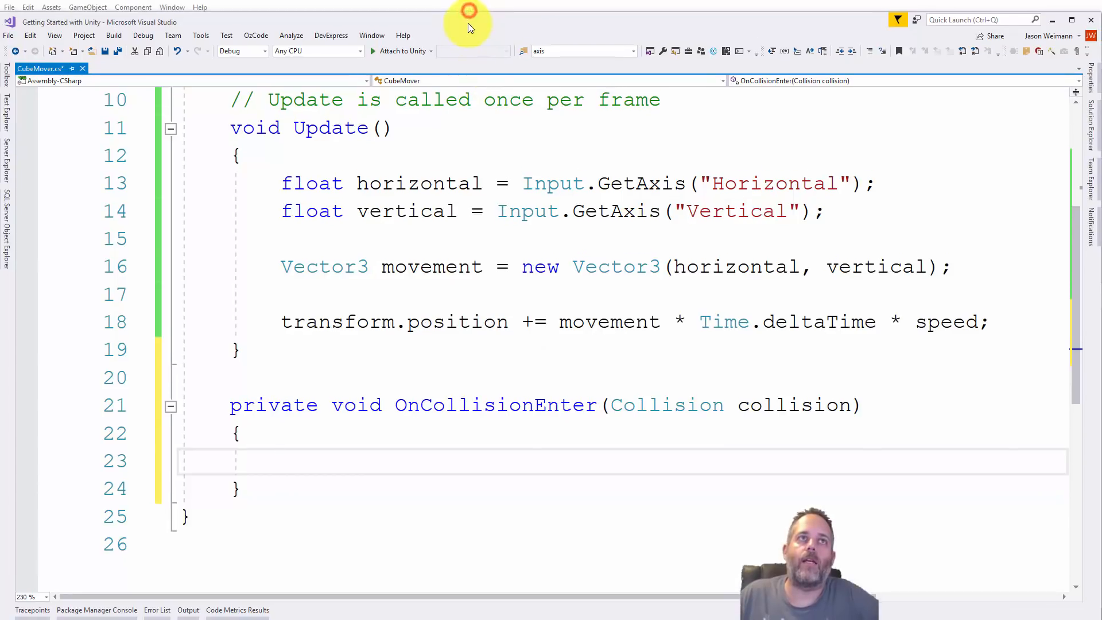
left_click(476, 5)
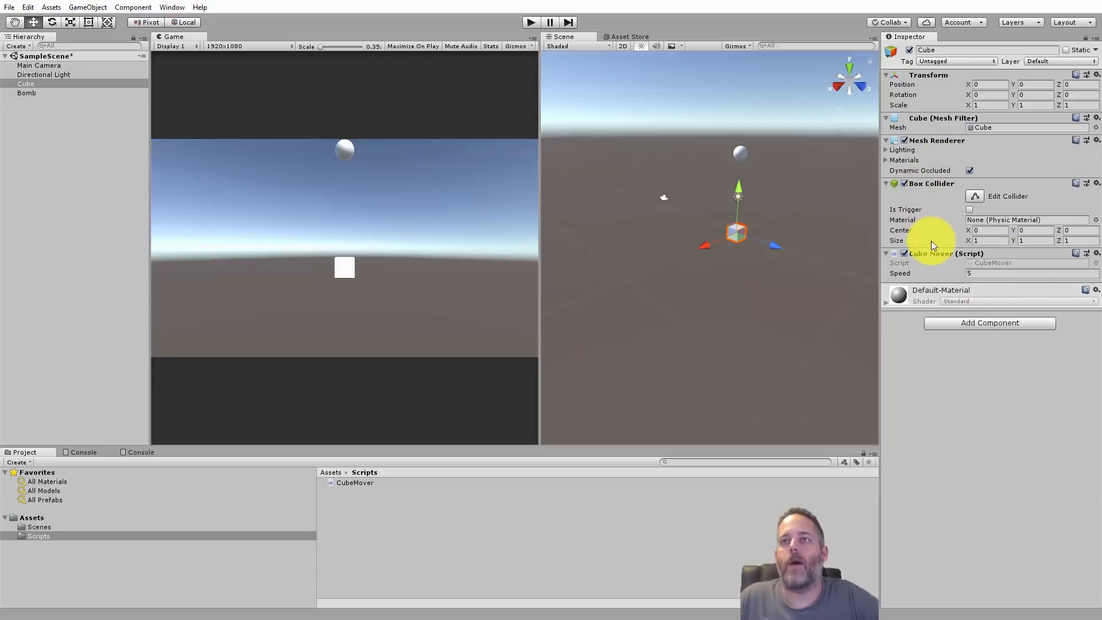
double_click(1004, 263)
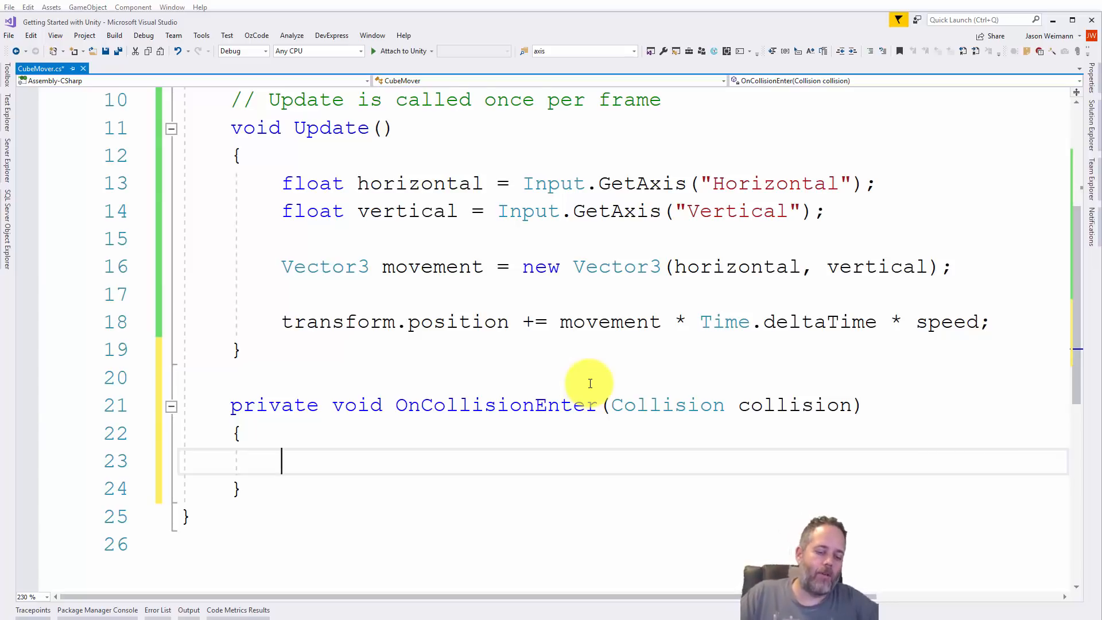
- Enter SceneManager in the OnCollisionEnter body and add the using UnityEngine.SceneManagement directive for it
type("SceneManager")
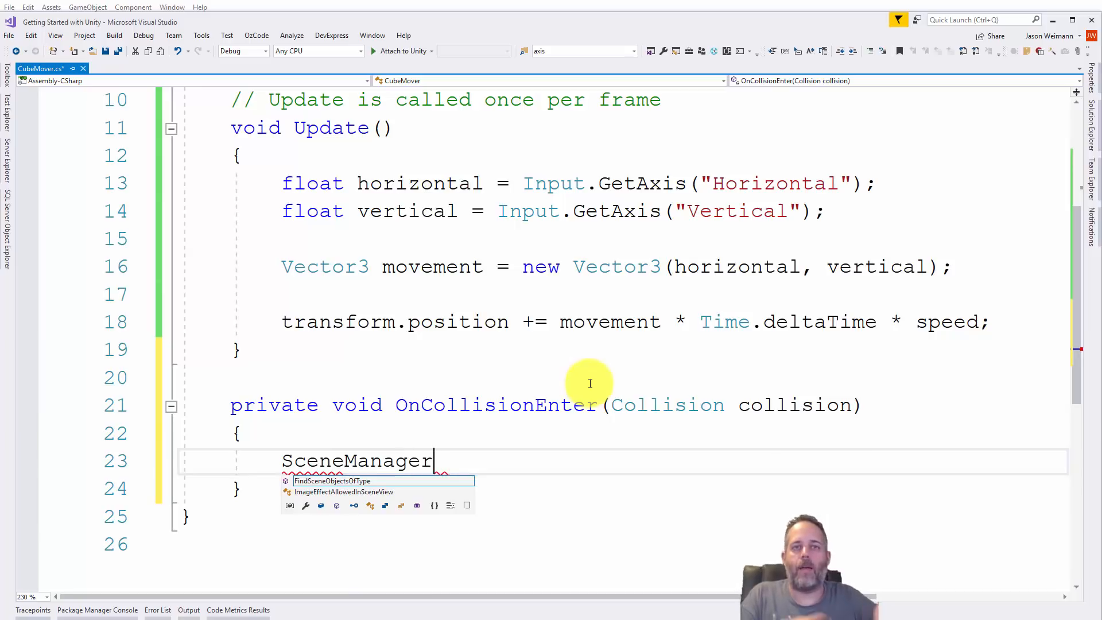
key("Escape")
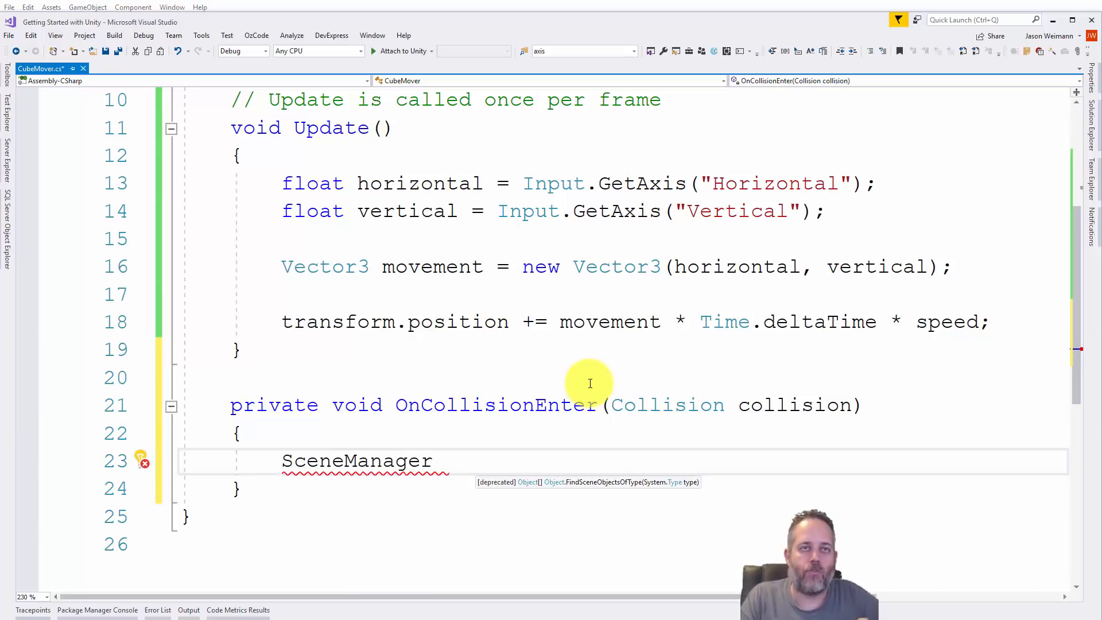
key("ctrl+period")
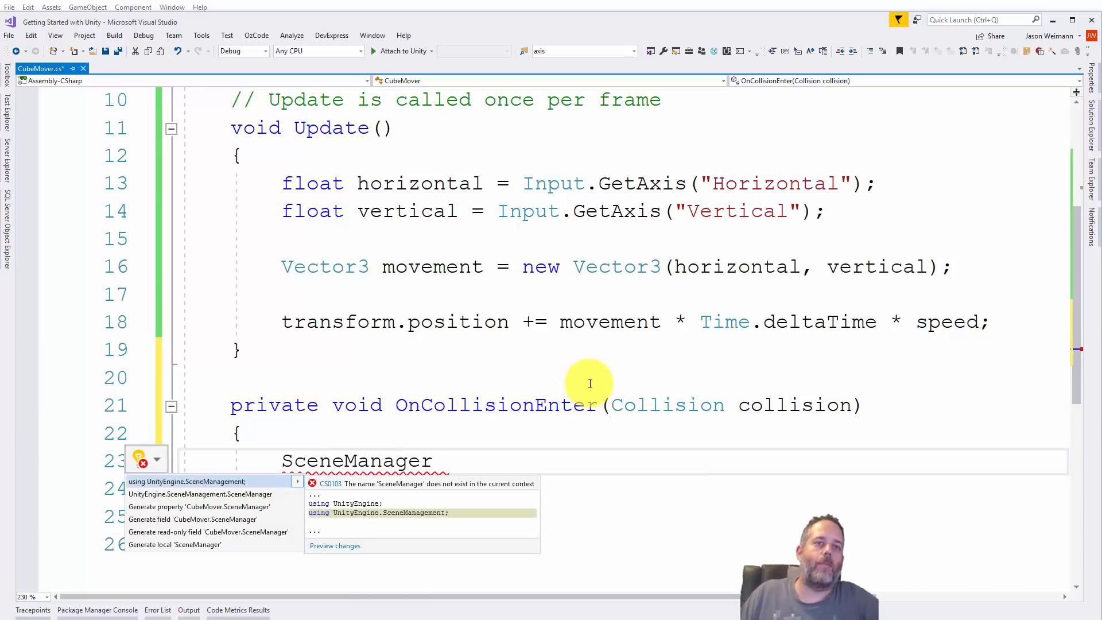
key("Return")
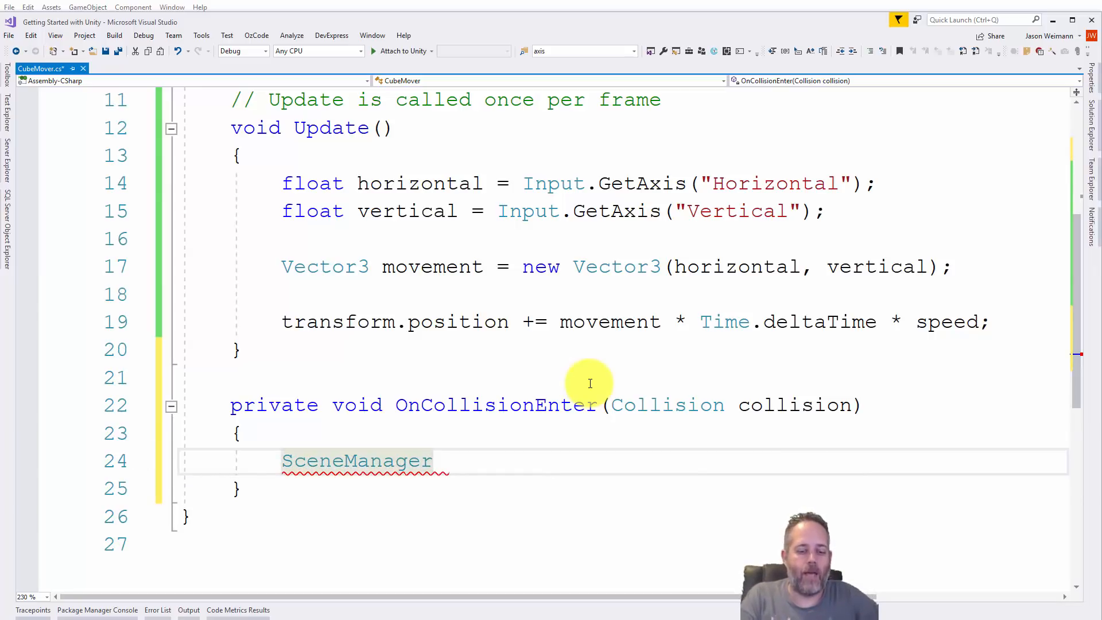
key("ctrl+Home")
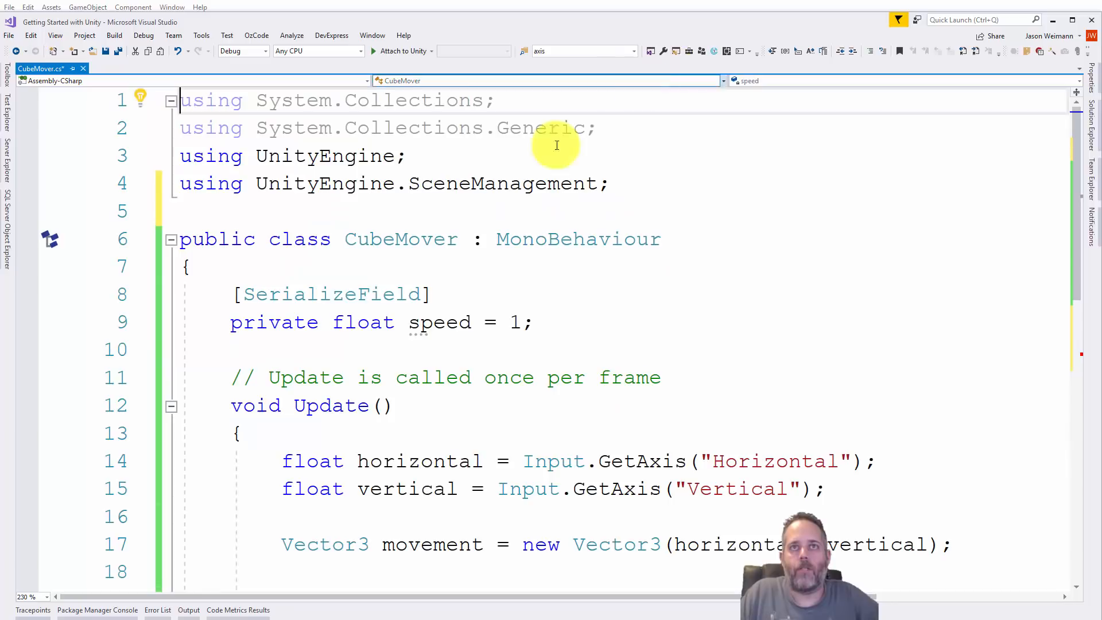
- Complete the OnCollisionEnter statement as SceneManager.LoadScene(0); and save the script
scroll(453, 207, "down", 4)
left_click(442, 408)
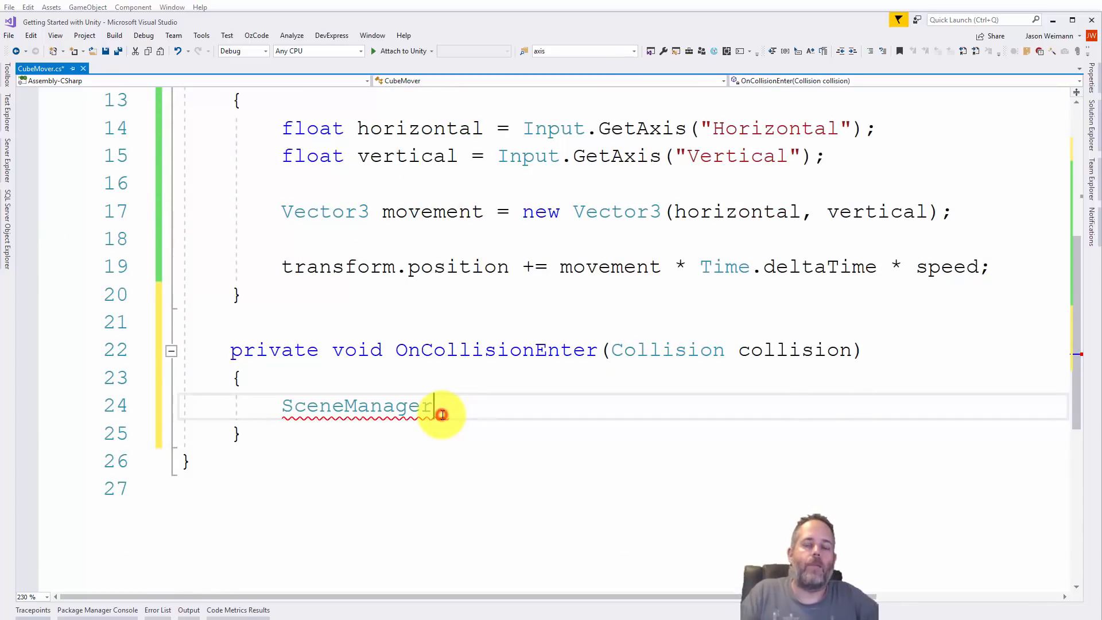
type(".LoadScene()")
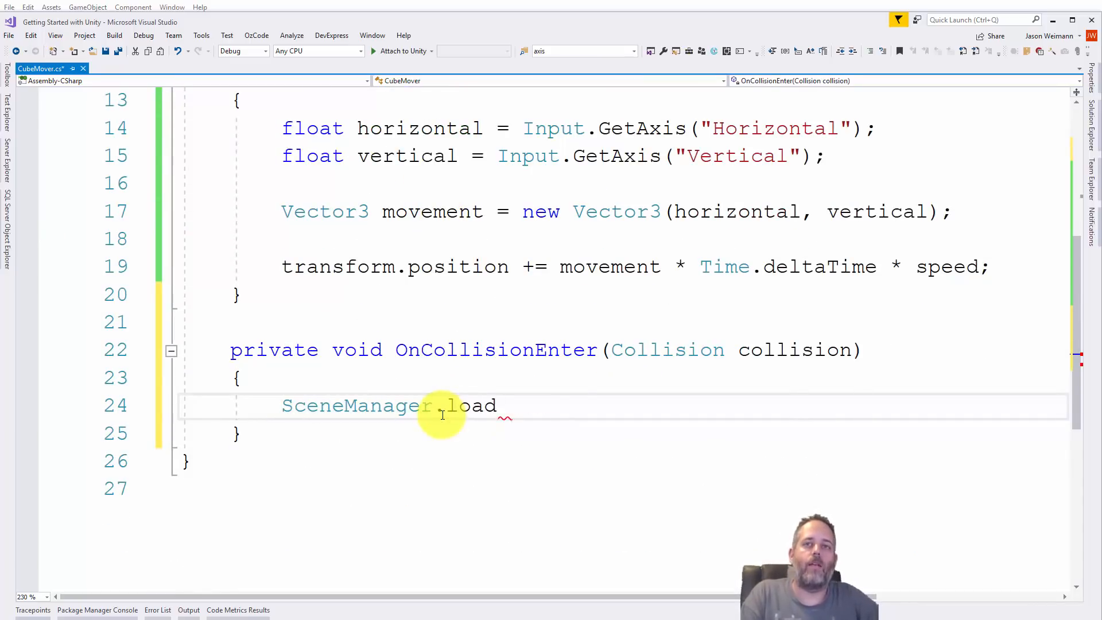
key("BackSpace")
type("0);")
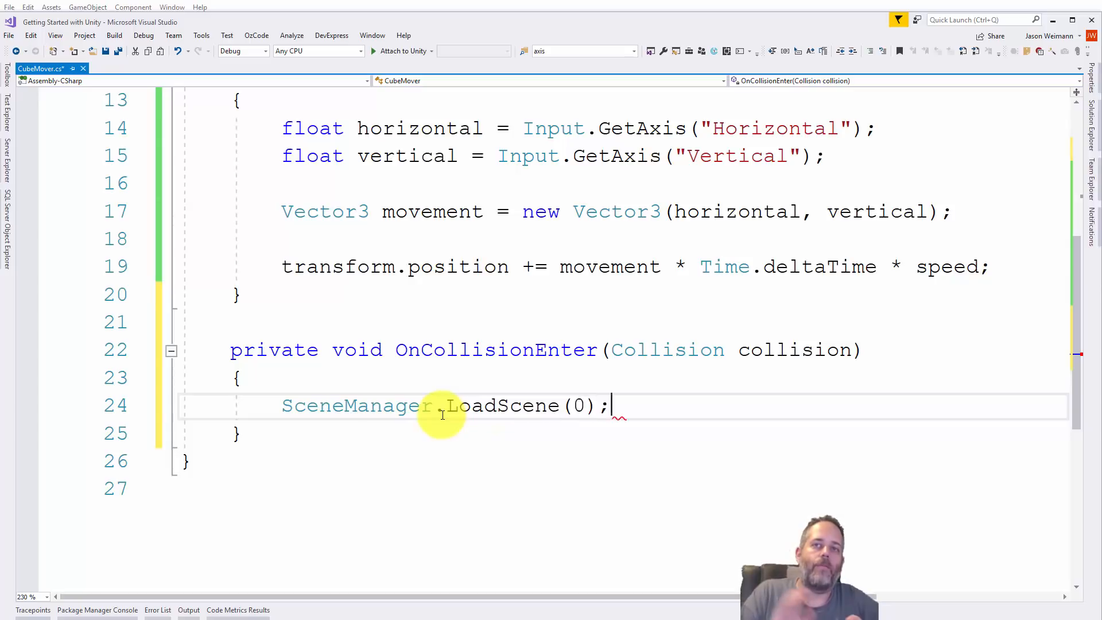
key("ctrl+s")
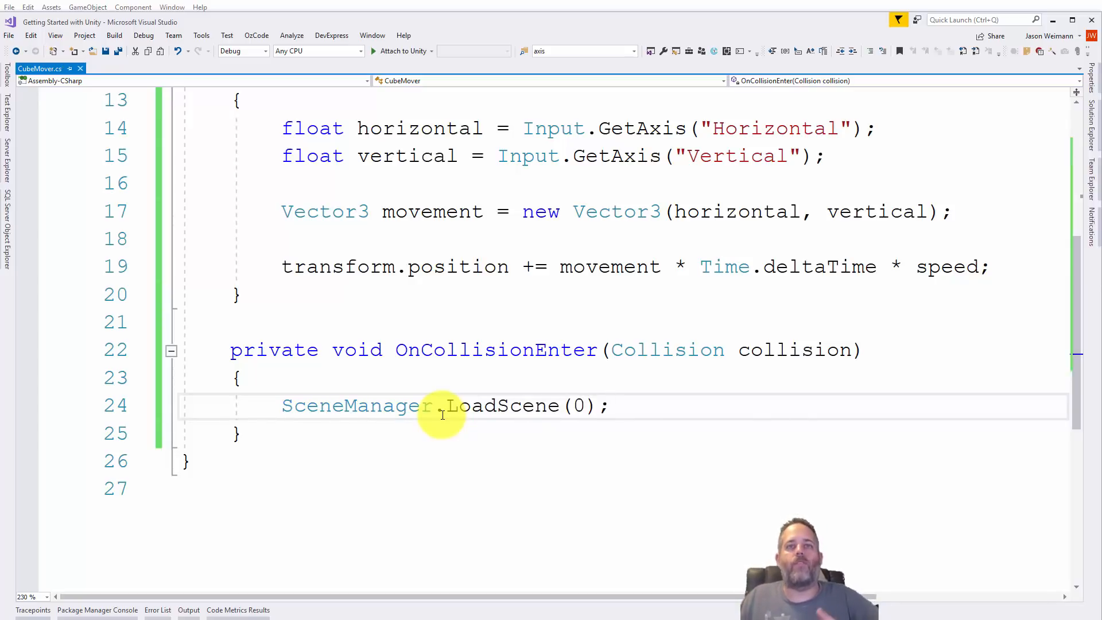
left_click(402, 507)
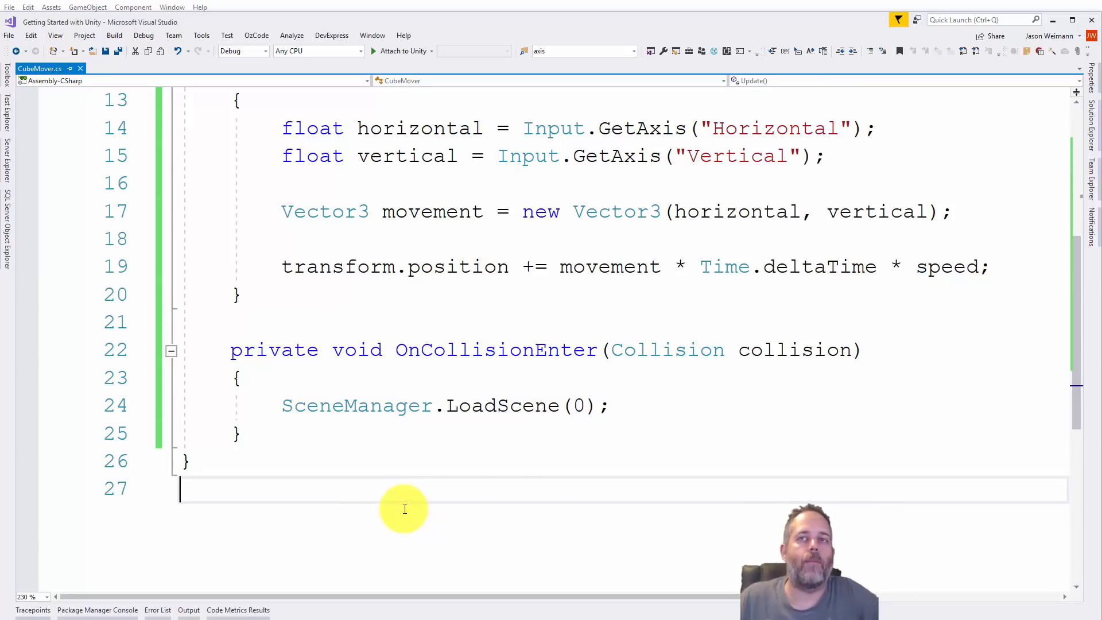
scroll(404, 509, "up", 3)
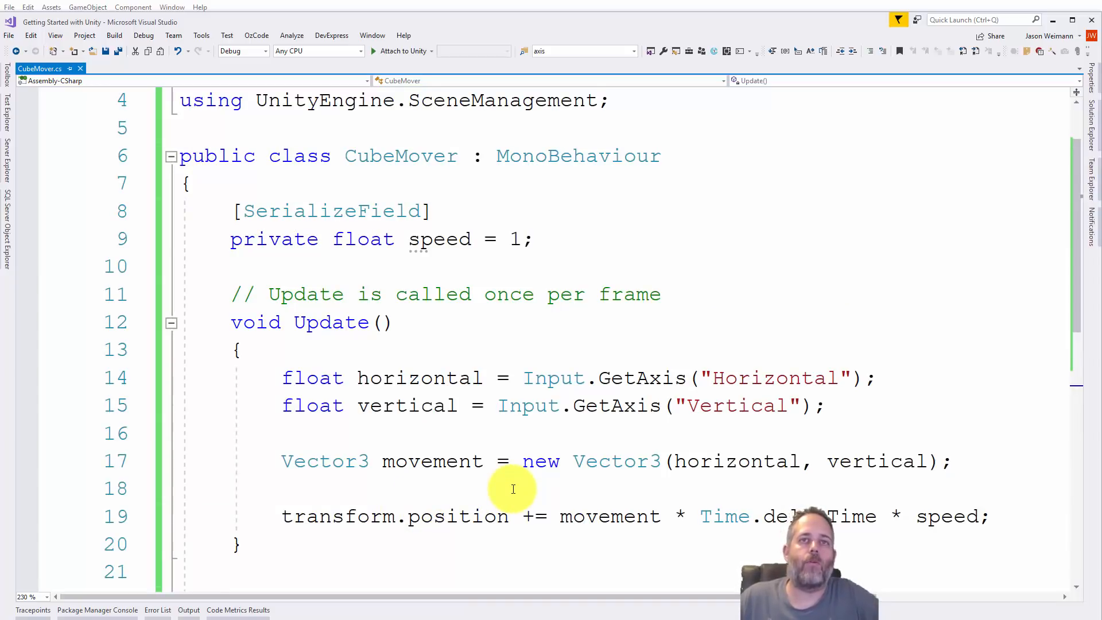
scroll(513, 489, "down", 4)
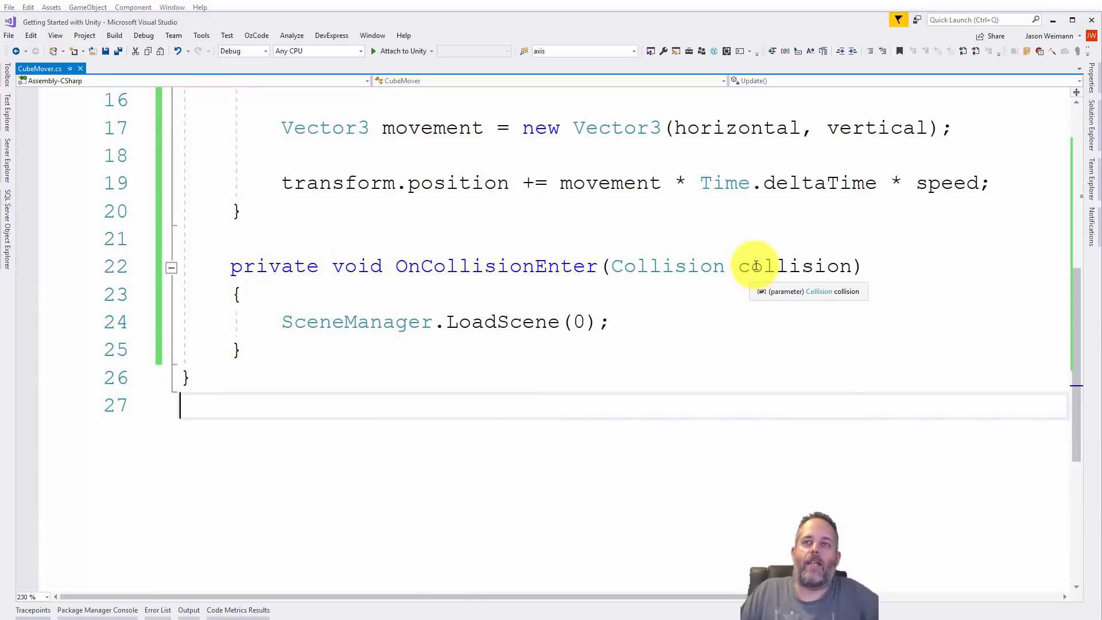
left_click(722, 286)
key("Return")
type("col")
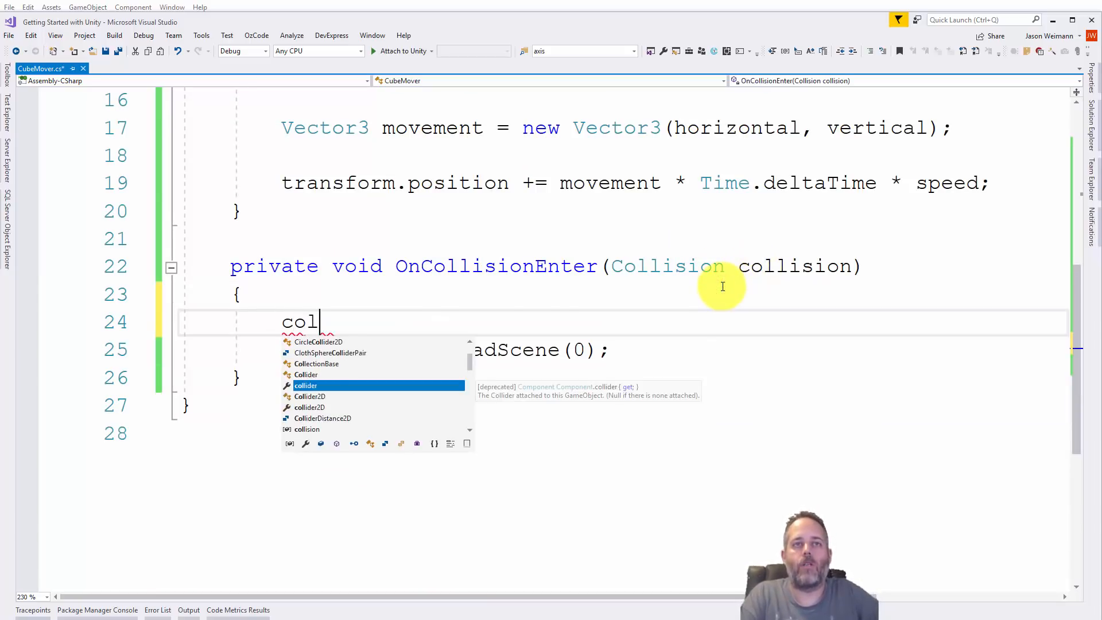
type("lision.co")
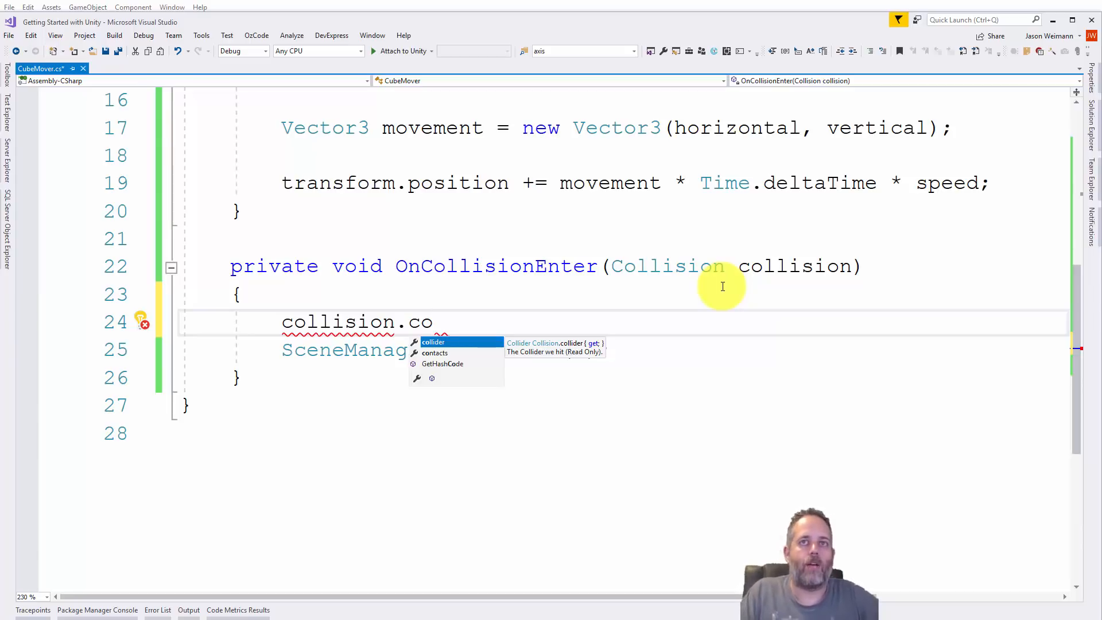
key("Tab")
type(".getco")
key("Tab")
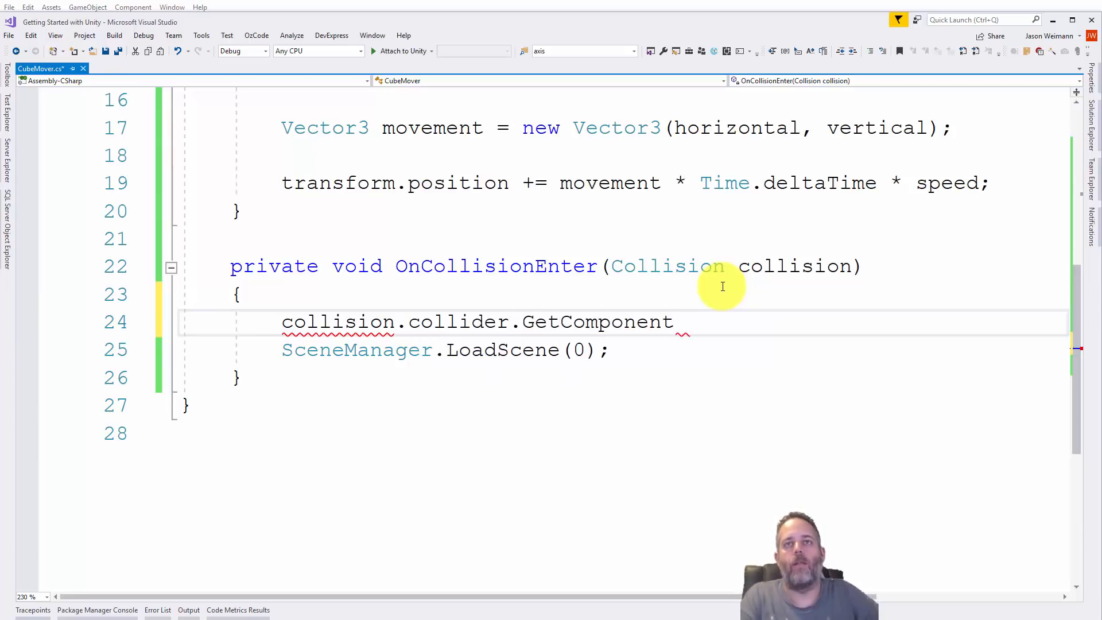
type("<>")
key("End")
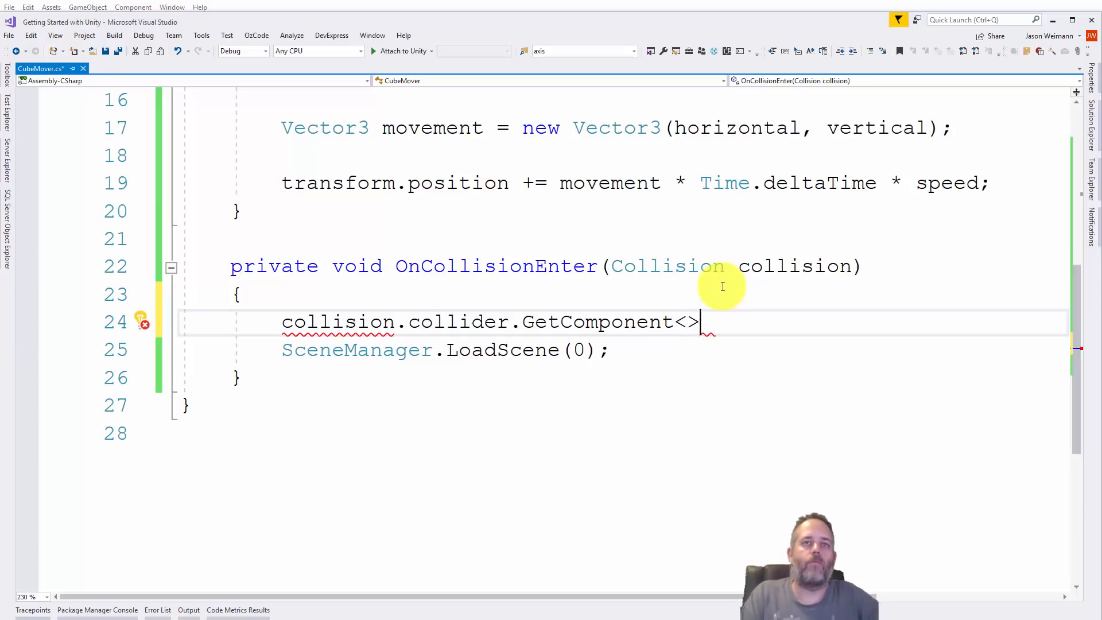
key("shift+Home")
key("shift+Home")
key("Delete")
key("Delete")
key("ctrl+s")
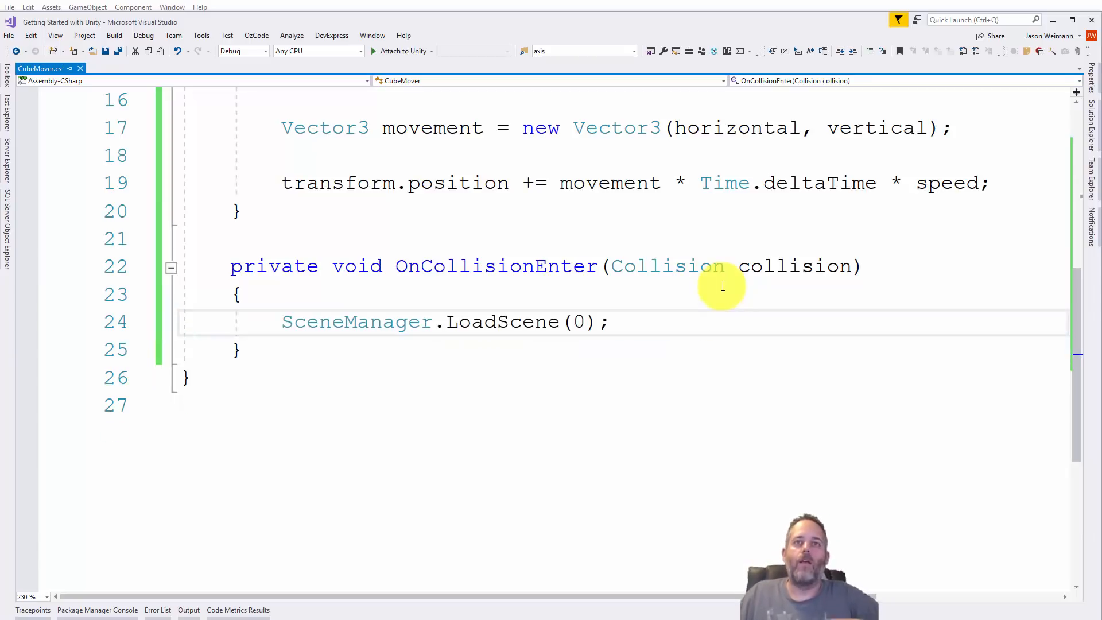
- Switch to Unity, run the scene in Play mode to test moving the cube and the collision reload, and stop it
mouse_move(521, 324)
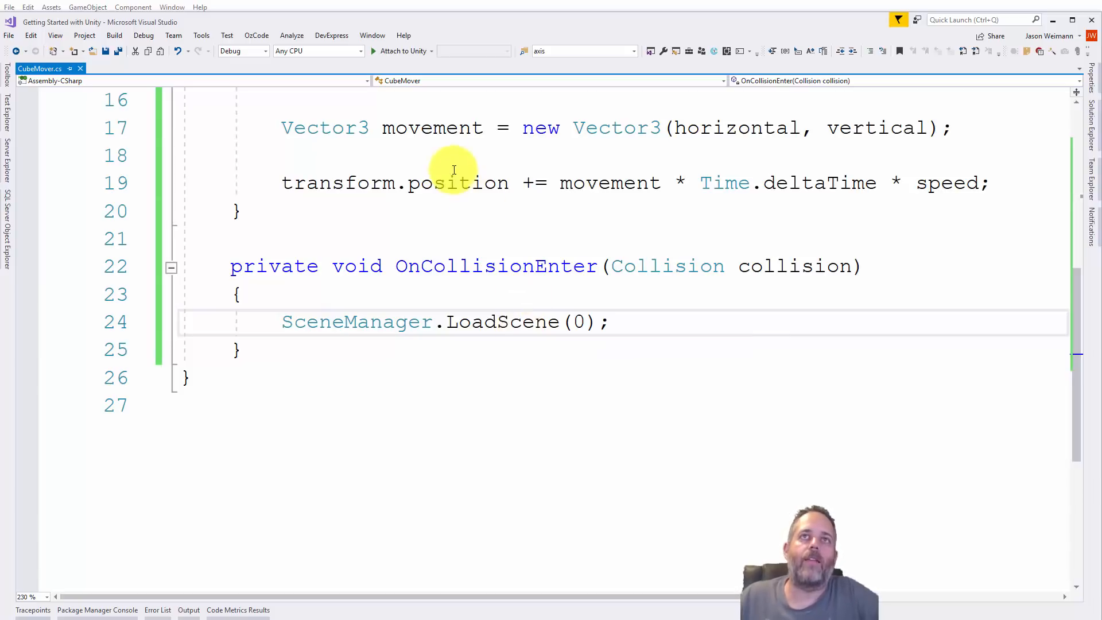
left_click(381, 5)
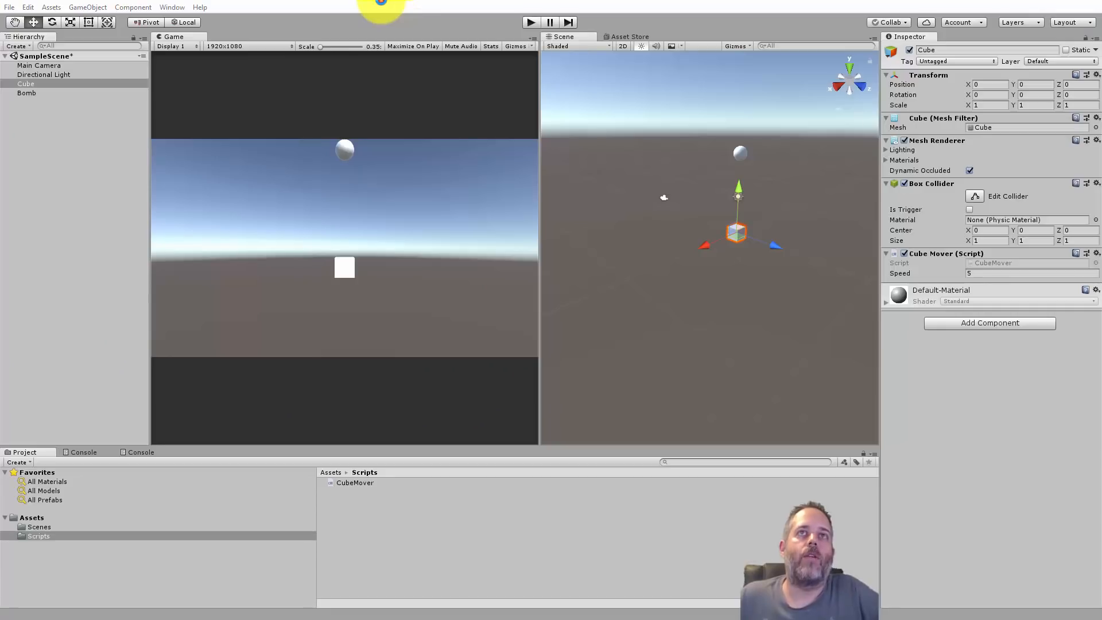
left_click(530, 22)
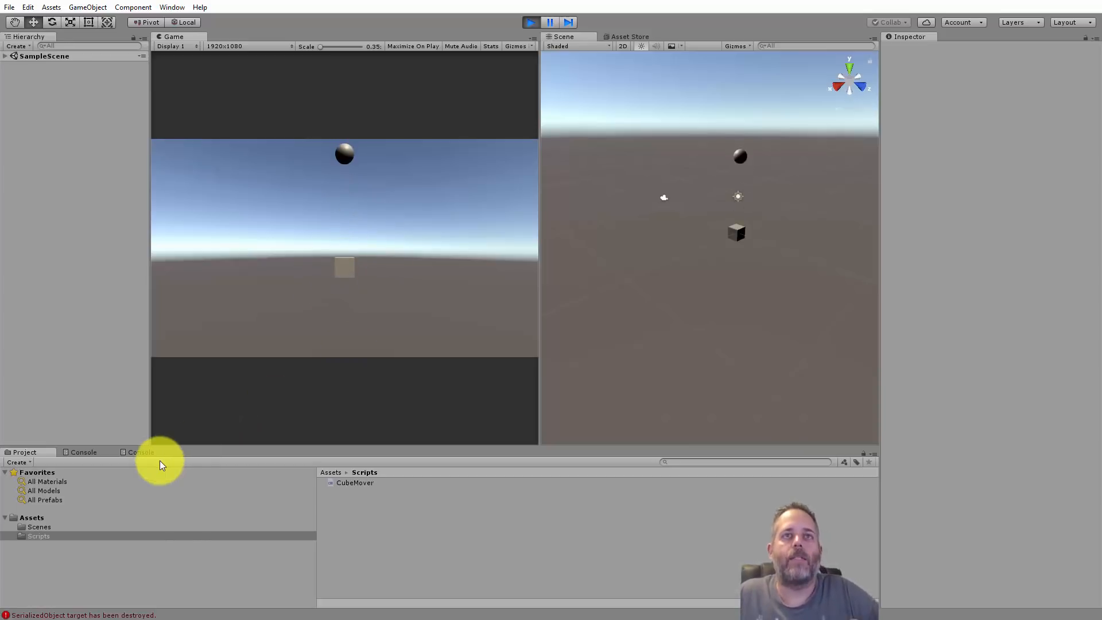
left_click(350, 330)
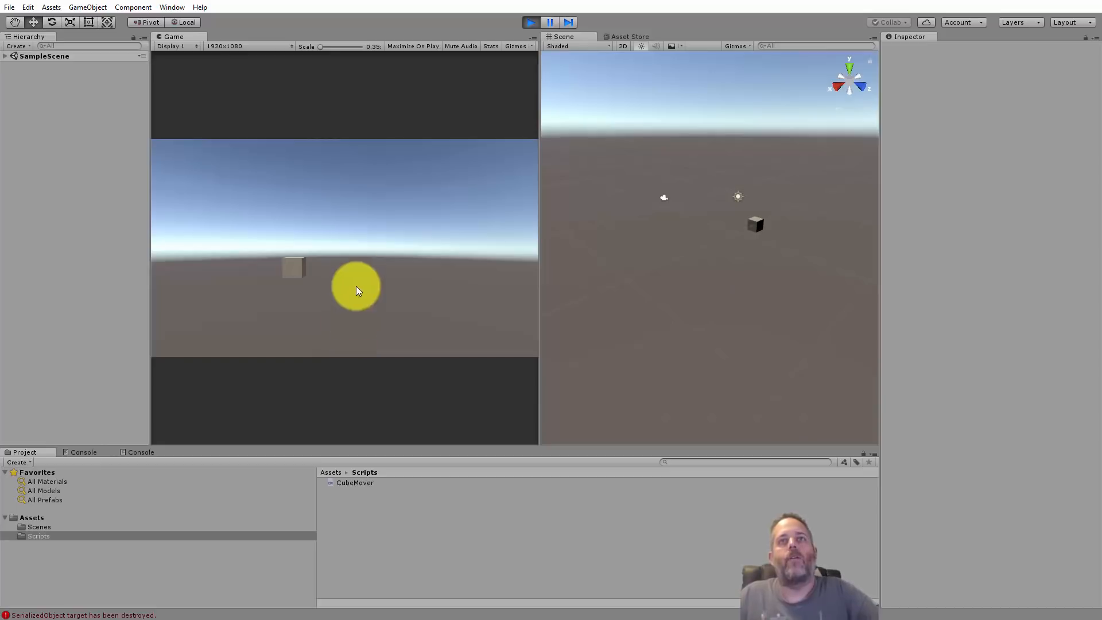
left_click(524, 23)
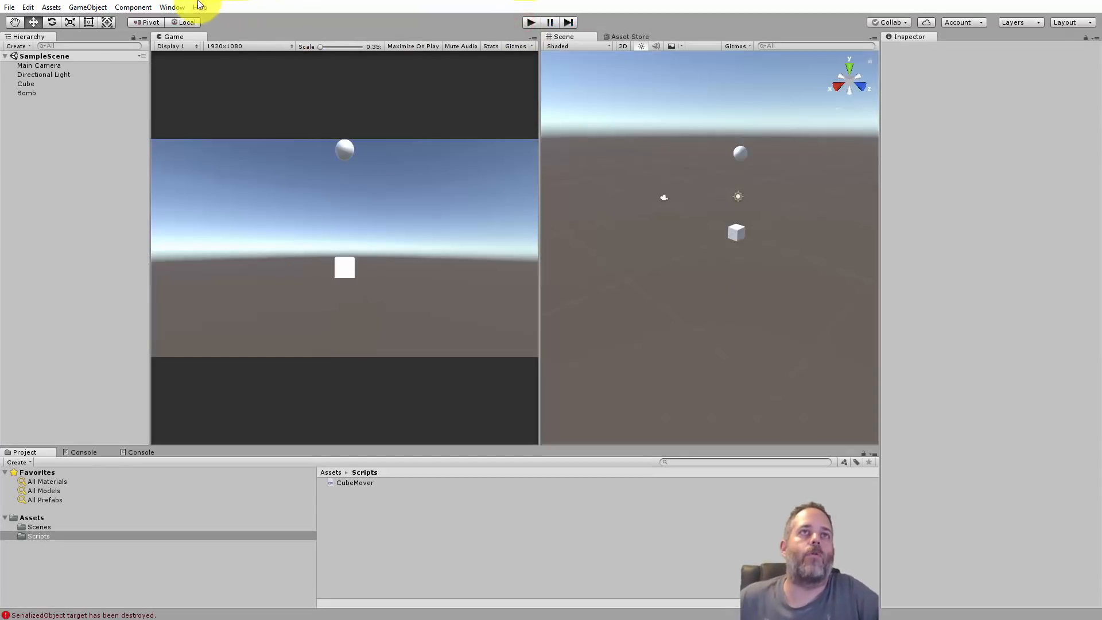
- Open the scene's Lighting settings and dock them beside the Inspector
left_click(172, 7)
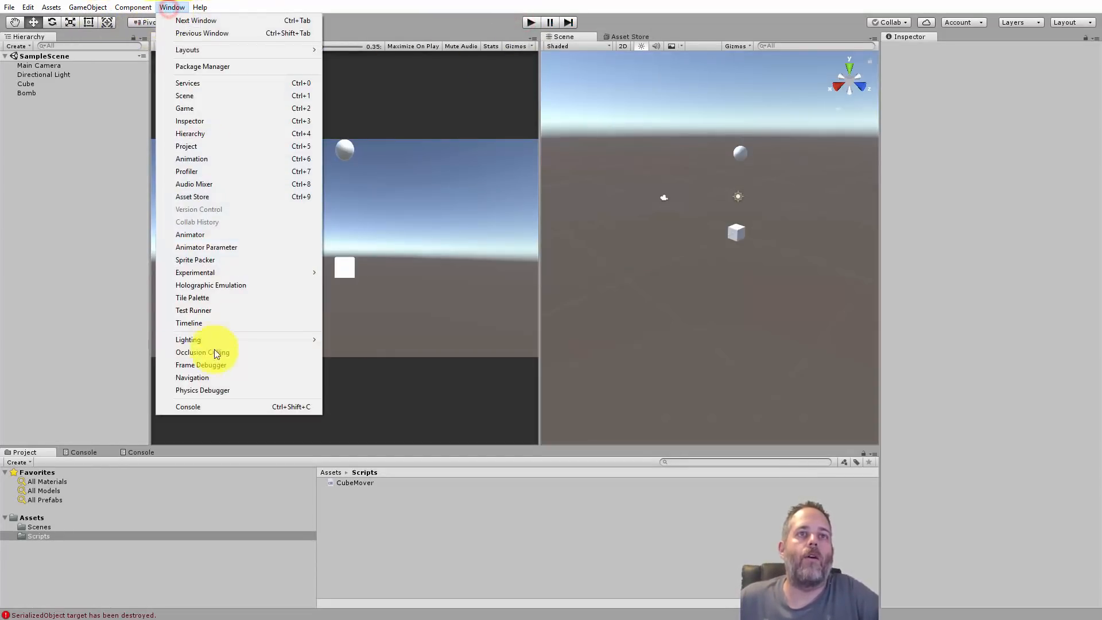
left_click(209, 339)
left_click(346, 340)
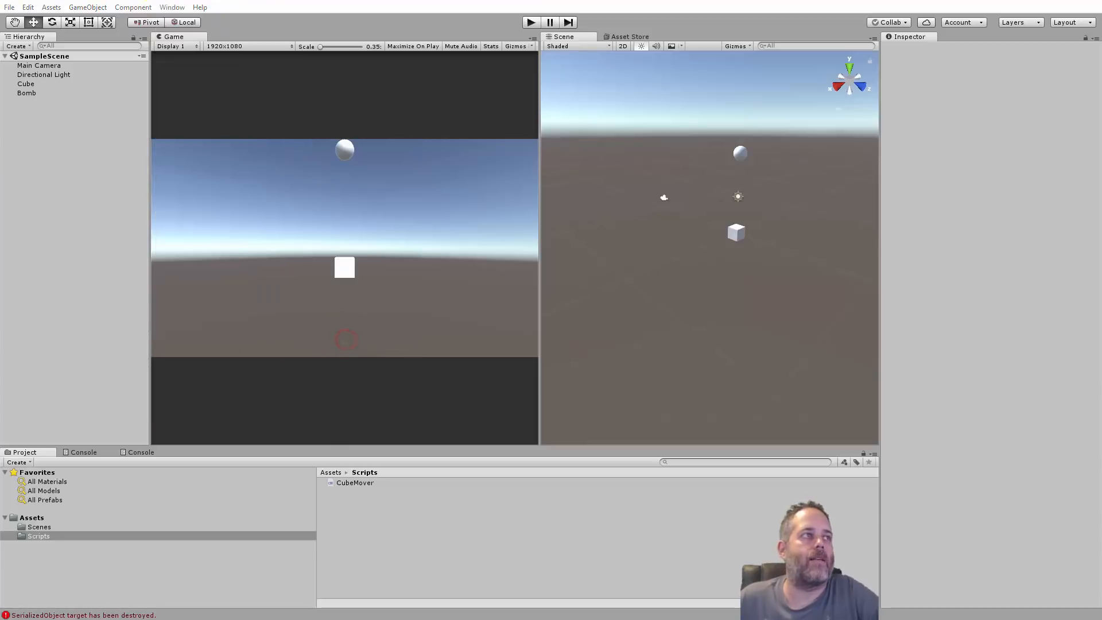
left_click_drag(0, 246, 965, 34)
- Generate the scene's lighting with Auto Generate turned off and check the result in Play mode
scroll(969, 252, "down", 3)
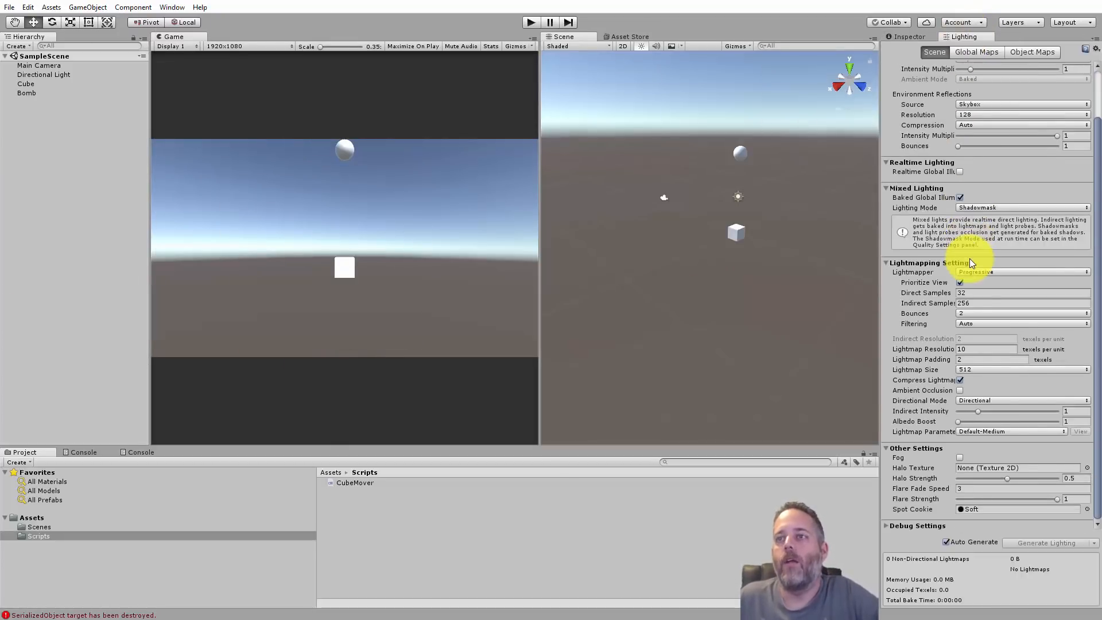
left_click(948, 542)
left_click(1033, 543)
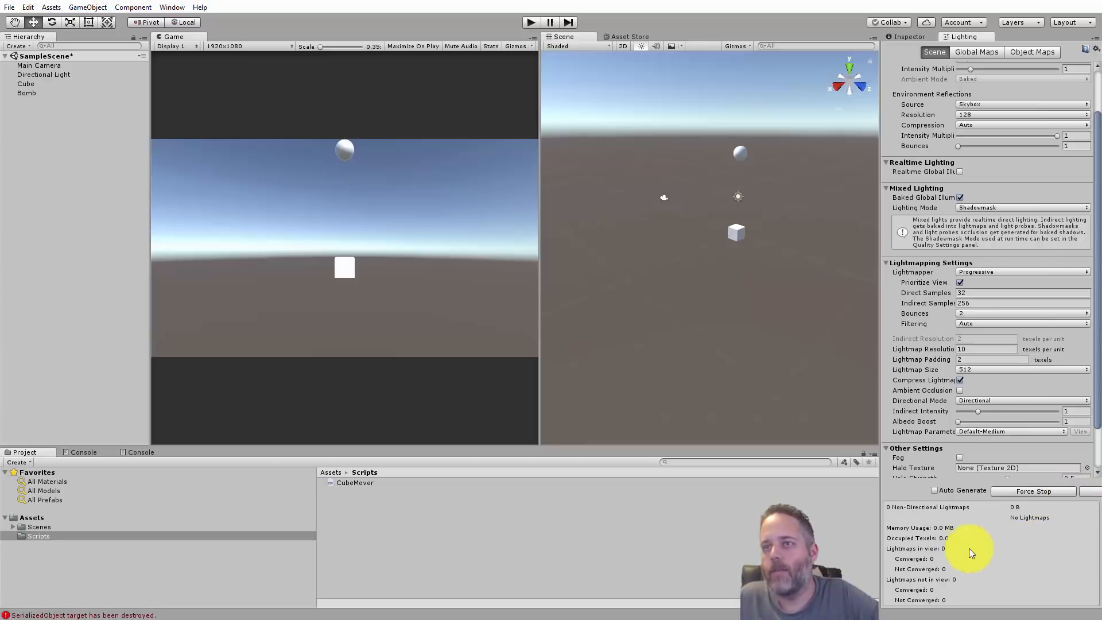
left_click(1087, 492)
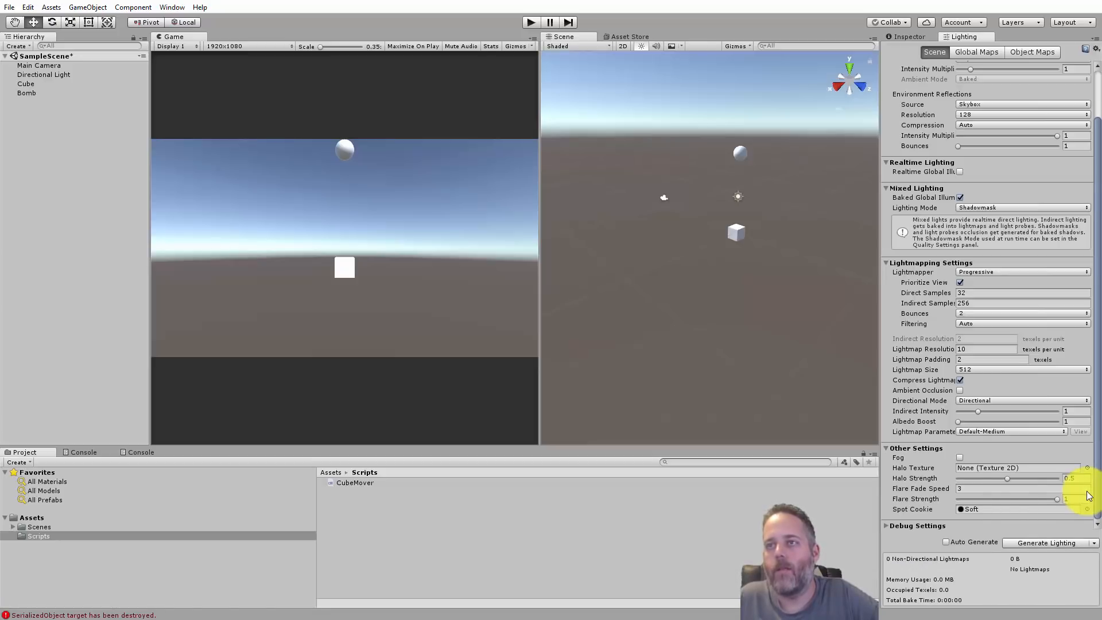
left_click(530, 22)
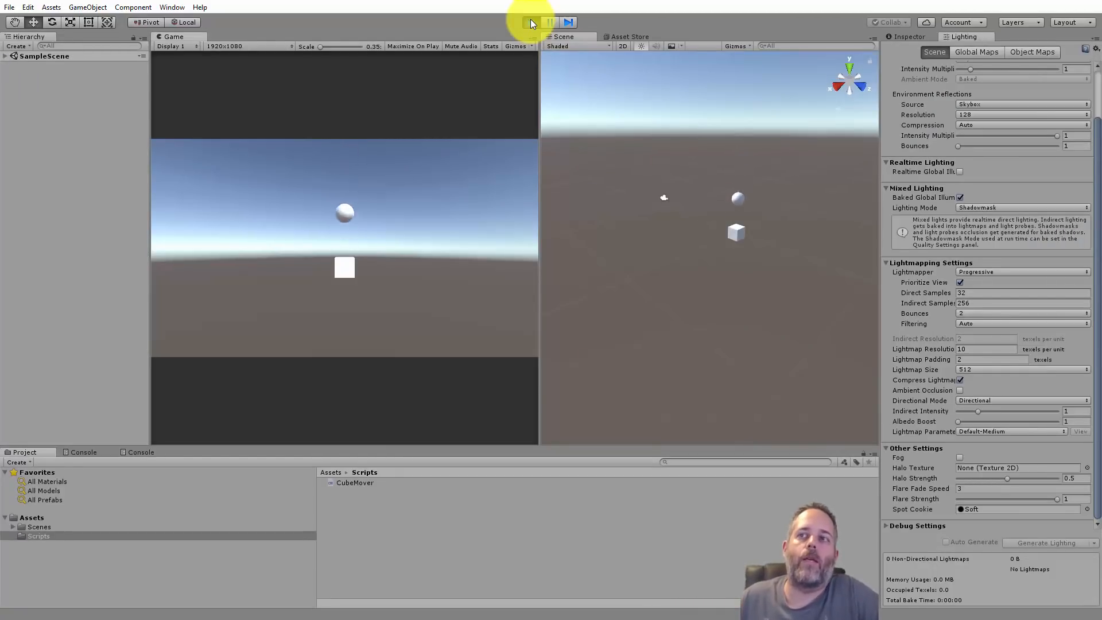
left_click(530, 22)
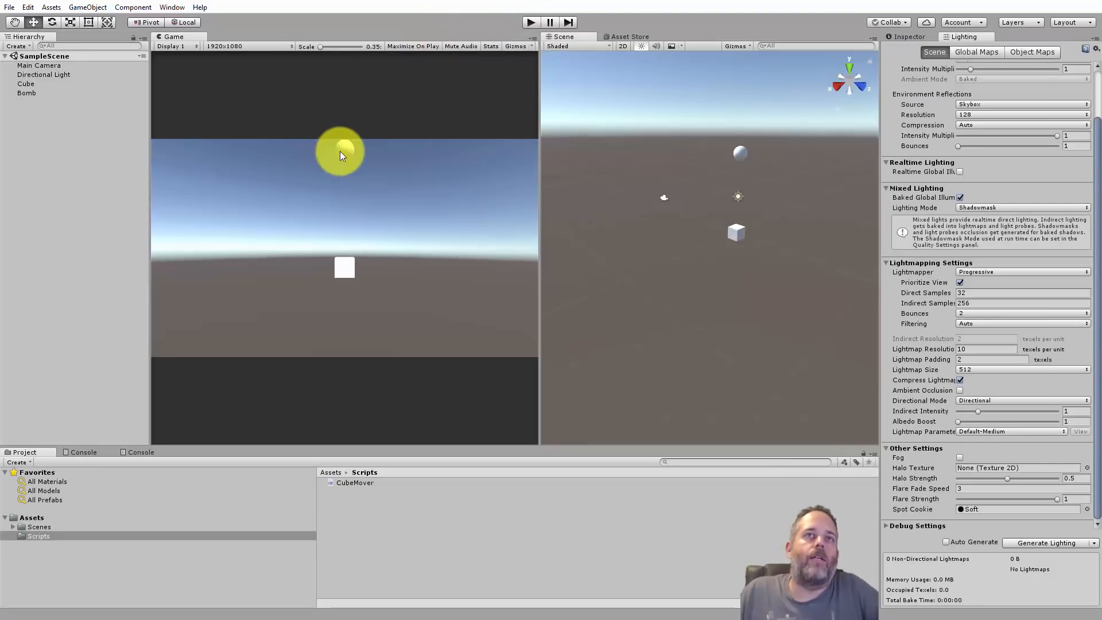
- Move the Bomb along X to about 1.93 in the 2D Scene view and show its components in the Inspector
left_click(42, 94)
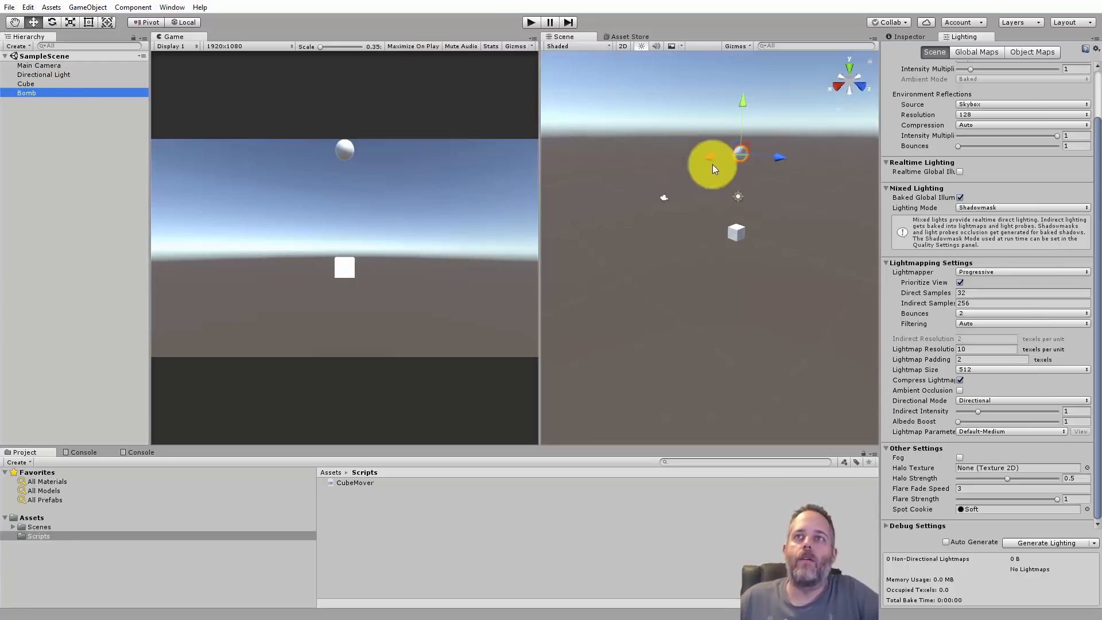
left_click(621, 46)
left_click_drag(708, 162, 740, 160)
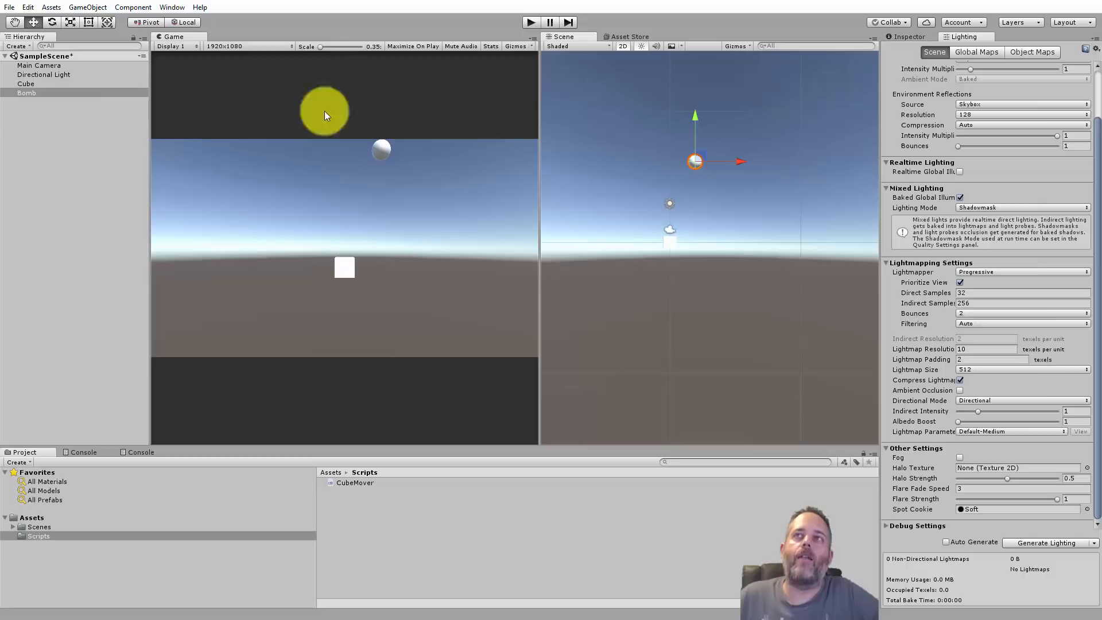
left_click(34, 92)
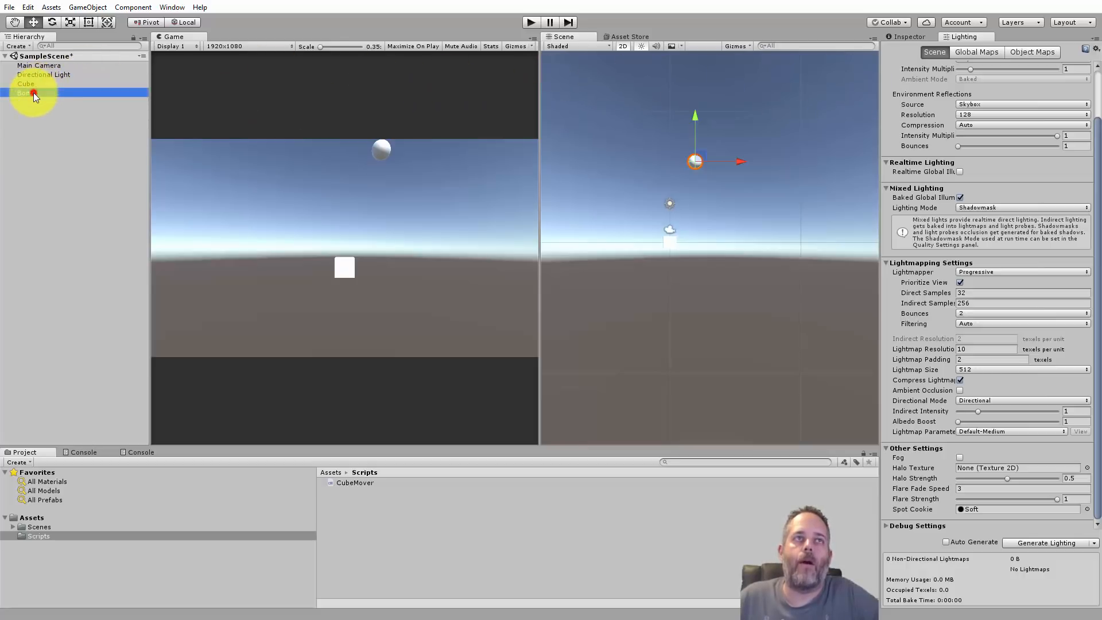
left_click(906, 38)
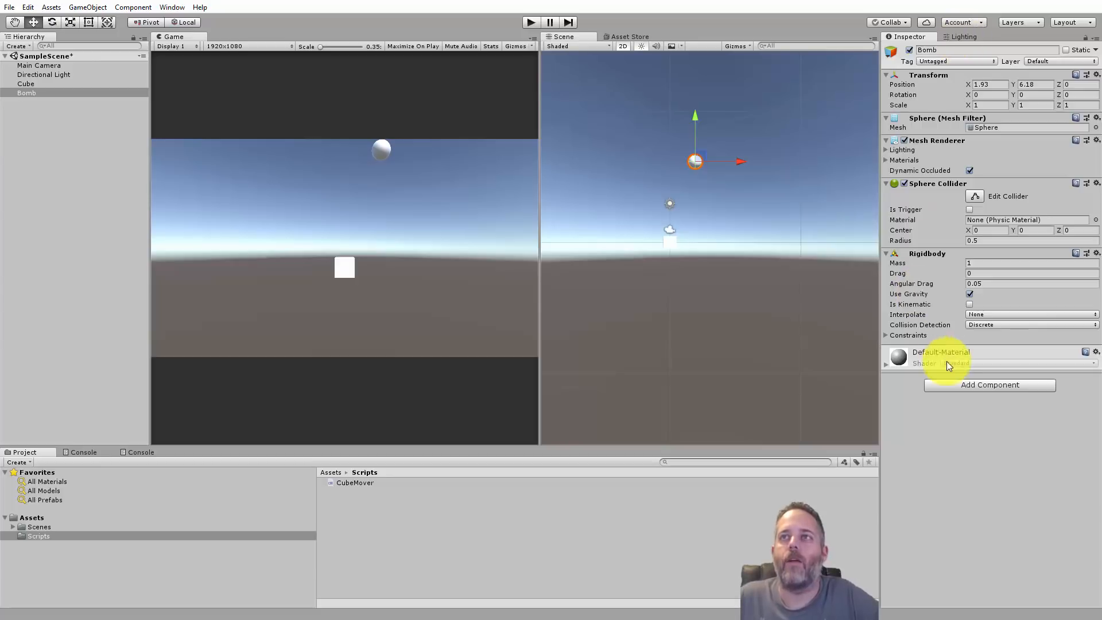
- Create a C# script named Bomb in the Scripts folder and open it in Visual Studio
left_click(402, 508)
right_click(365, 505)
mouse_move(374, 511)
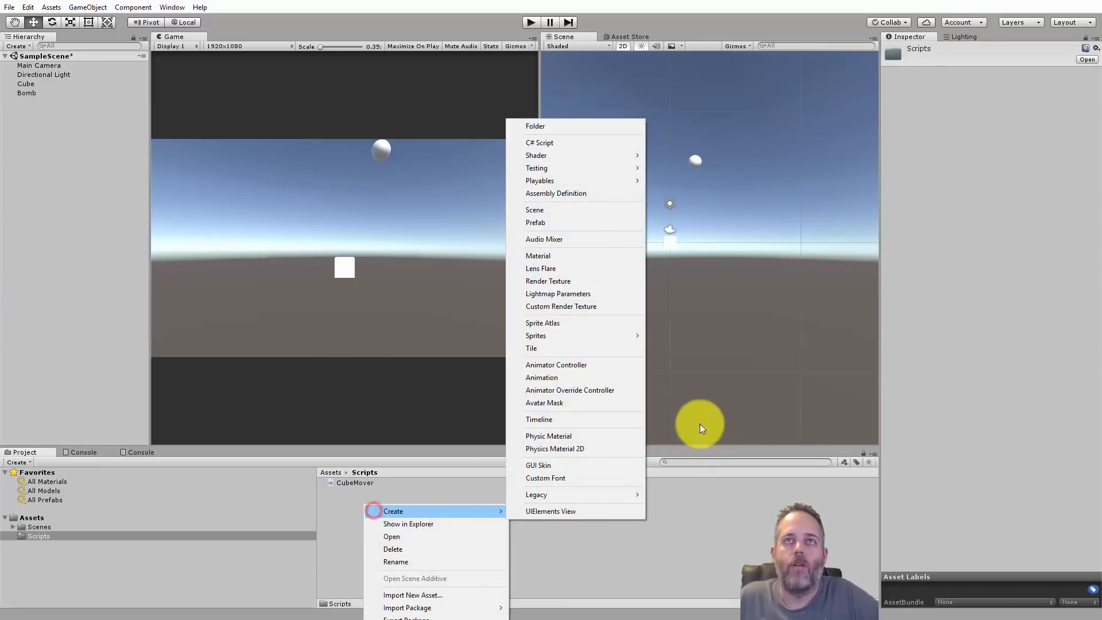
left_click(580, 147)
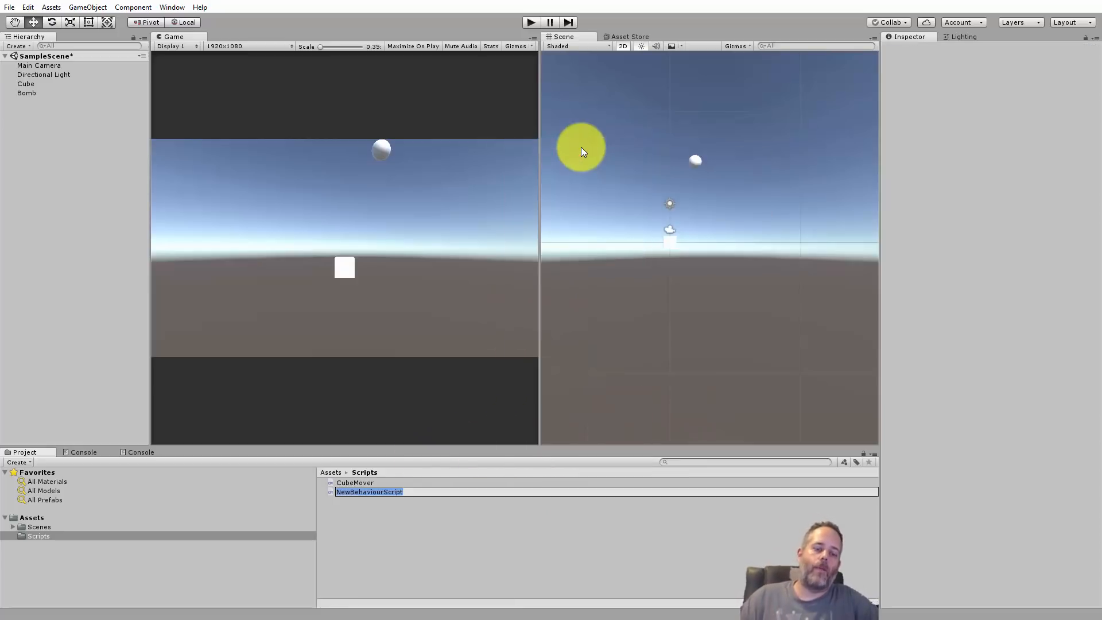
type("Bomb")
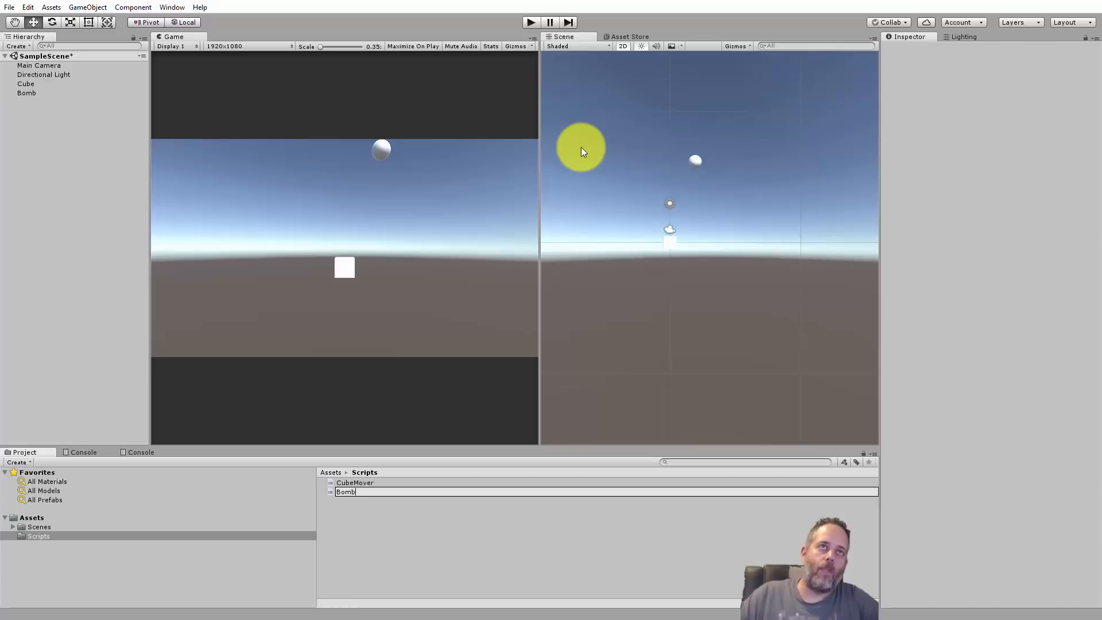
key("Return")
key("Return")
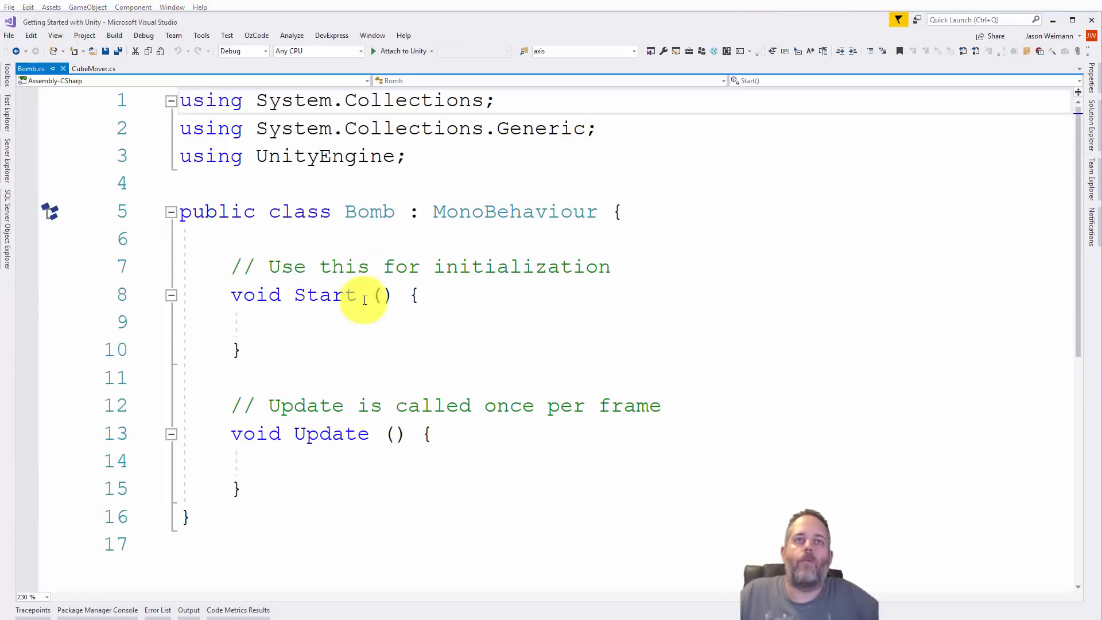
- Delete the Start method from the Bomb class, format the document, and remove the leftover blank lines above Update
left_click_drag(469, 362, 216, 234)
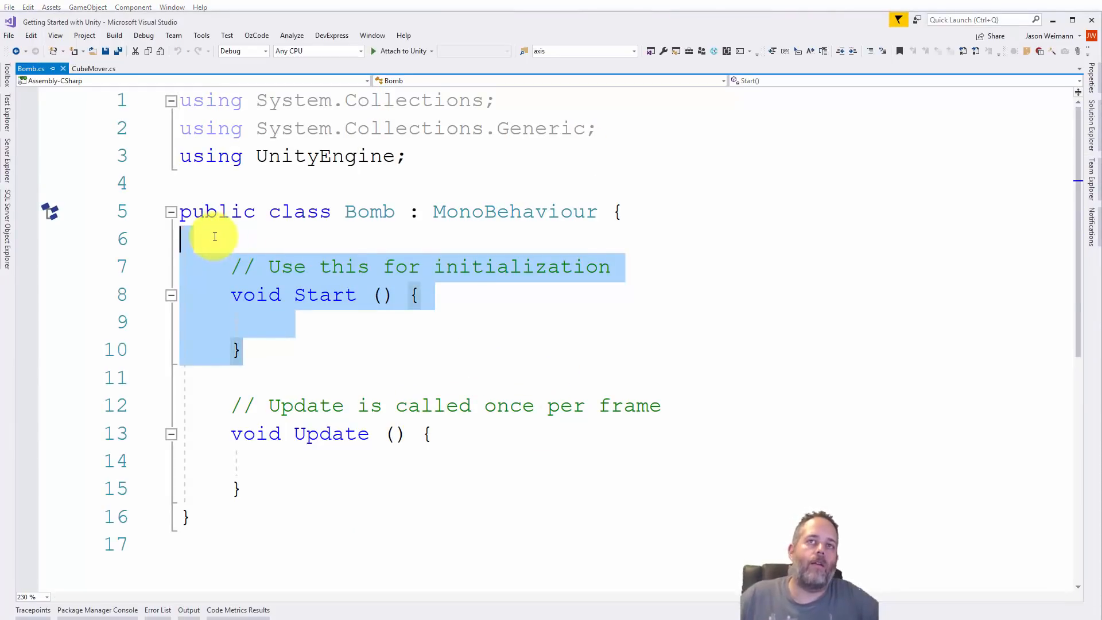
key("Delete")
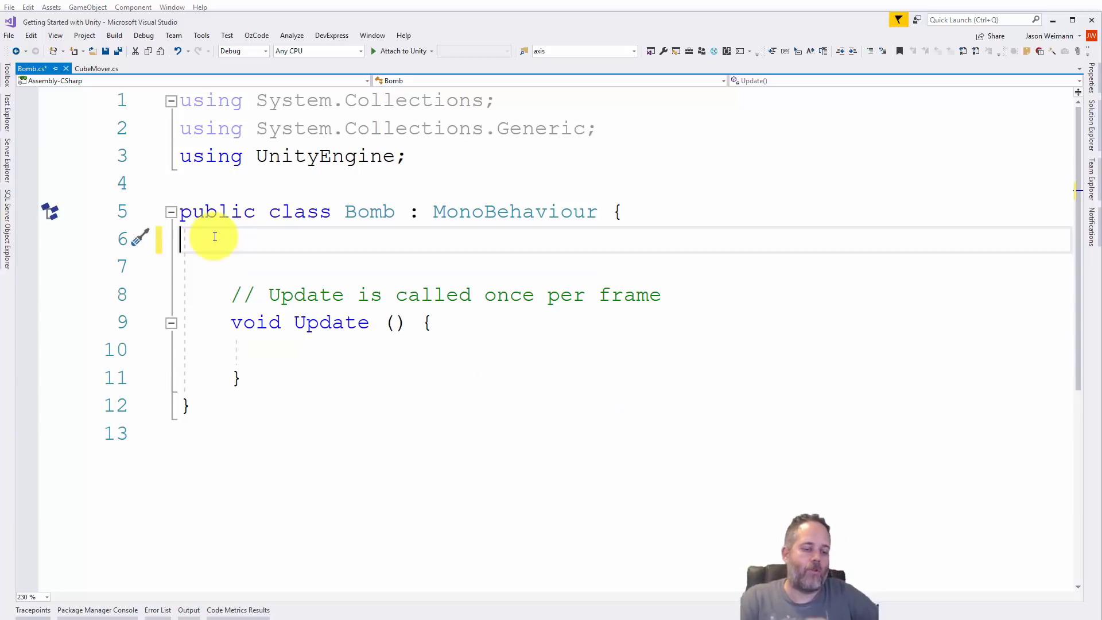
key("ctrl+k")
key("ctrl+d")
key("Delete")
key("Delete")
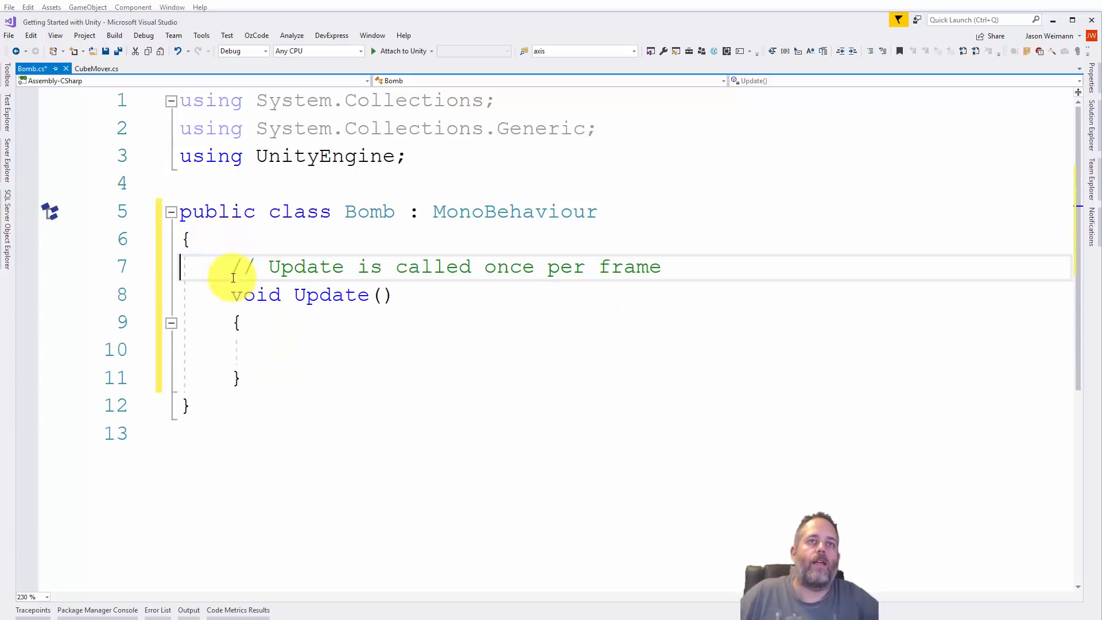
- In the Bomb script's Update method, write an if condition checking whether transform.position.y < -10
left_click(281, 356)
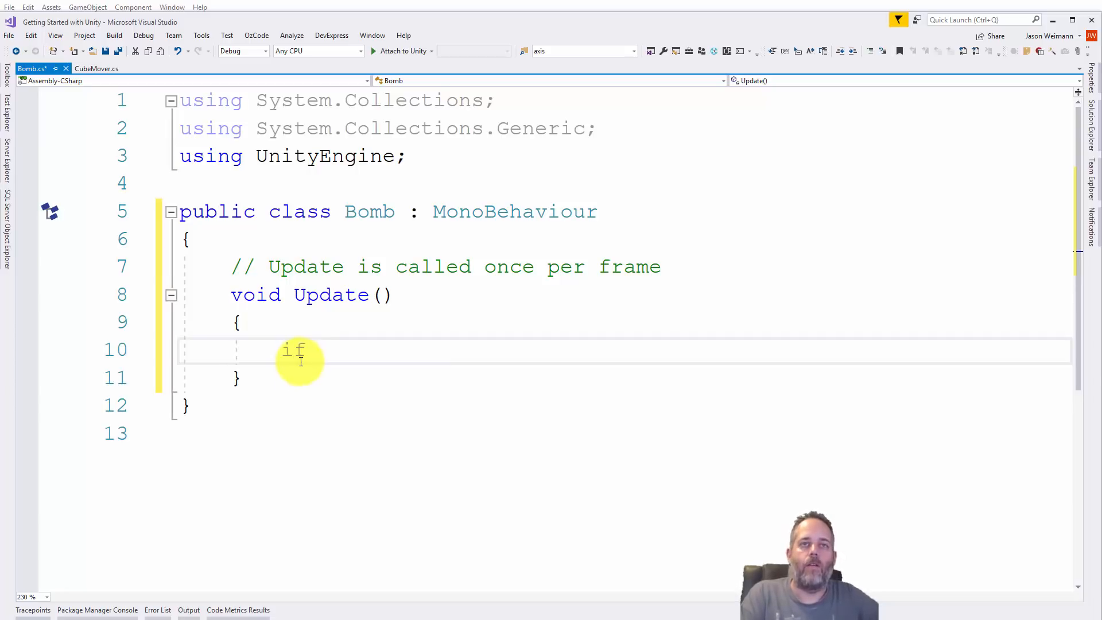
type("trna")
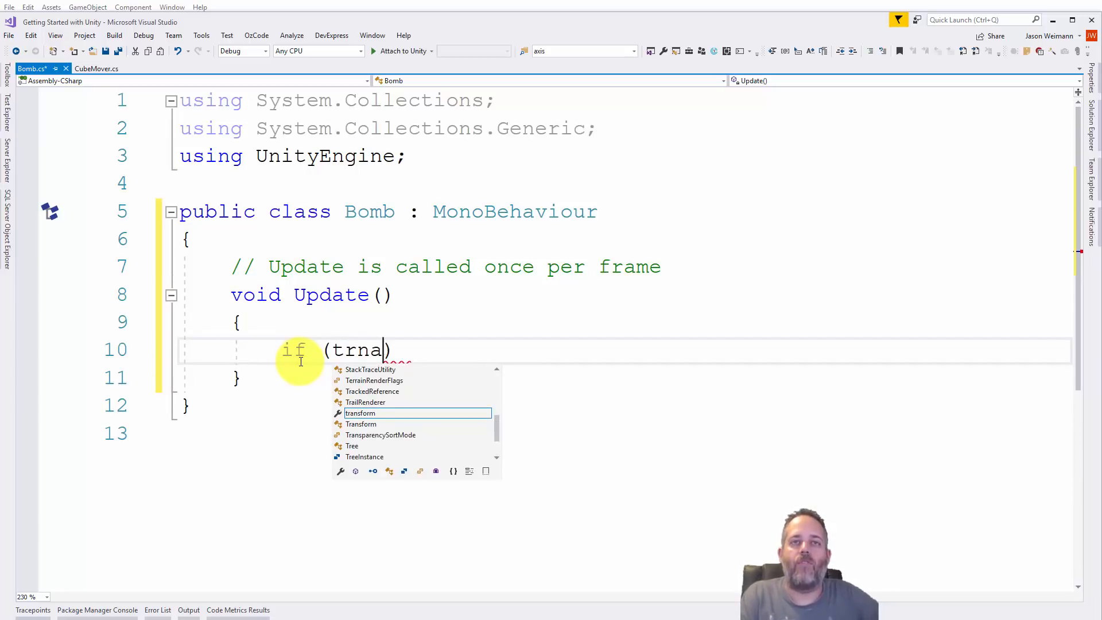
key("BackSpace")
type("ansform.position")
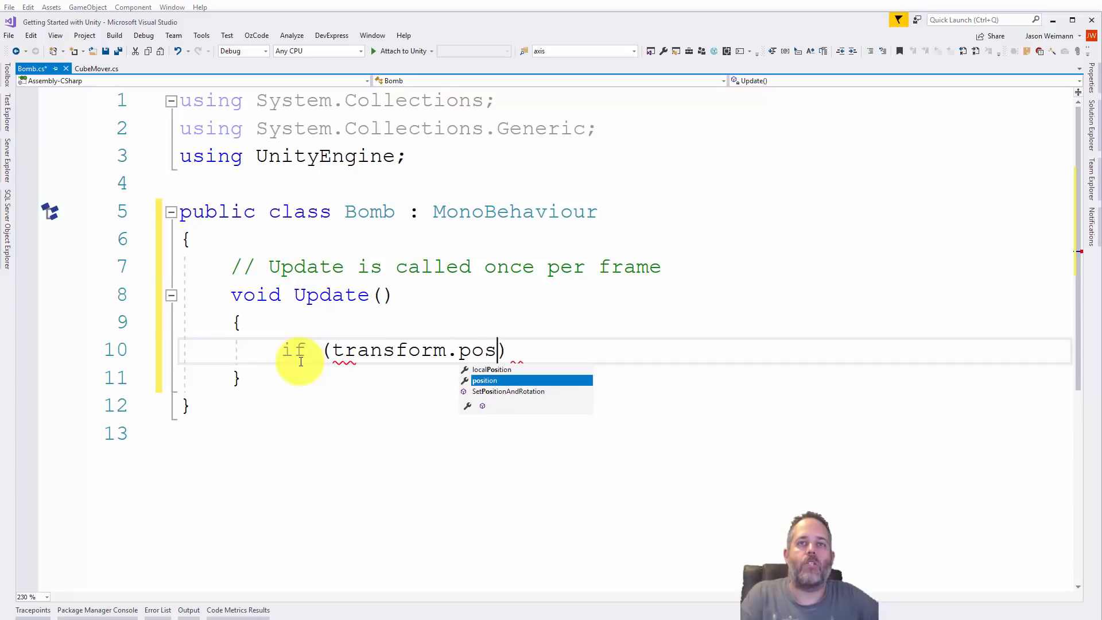
type(".y")
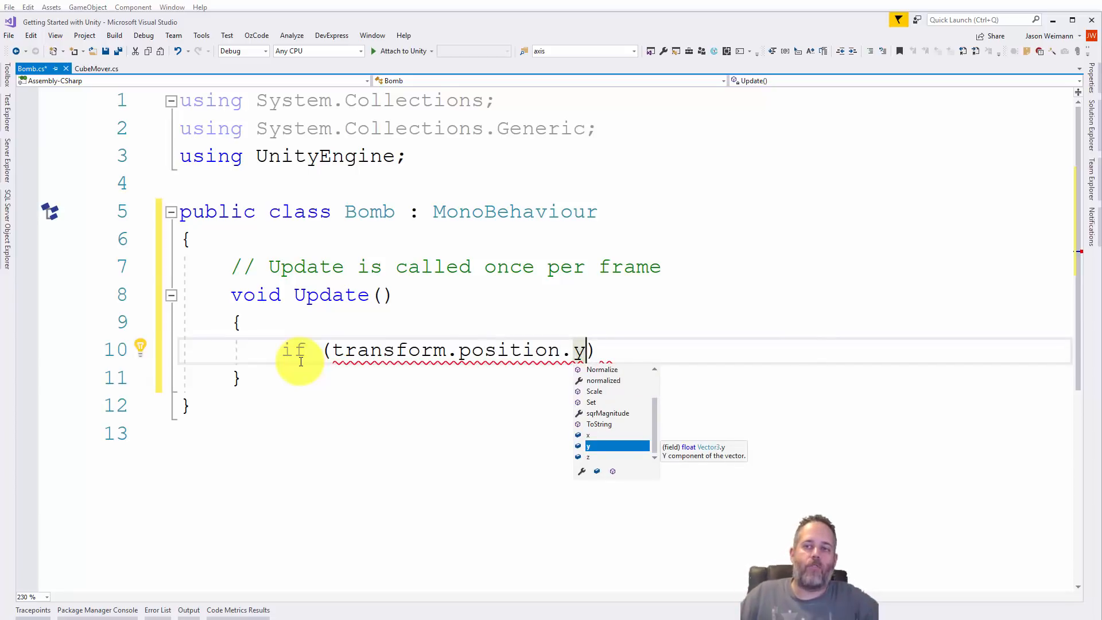
type(" < -10")
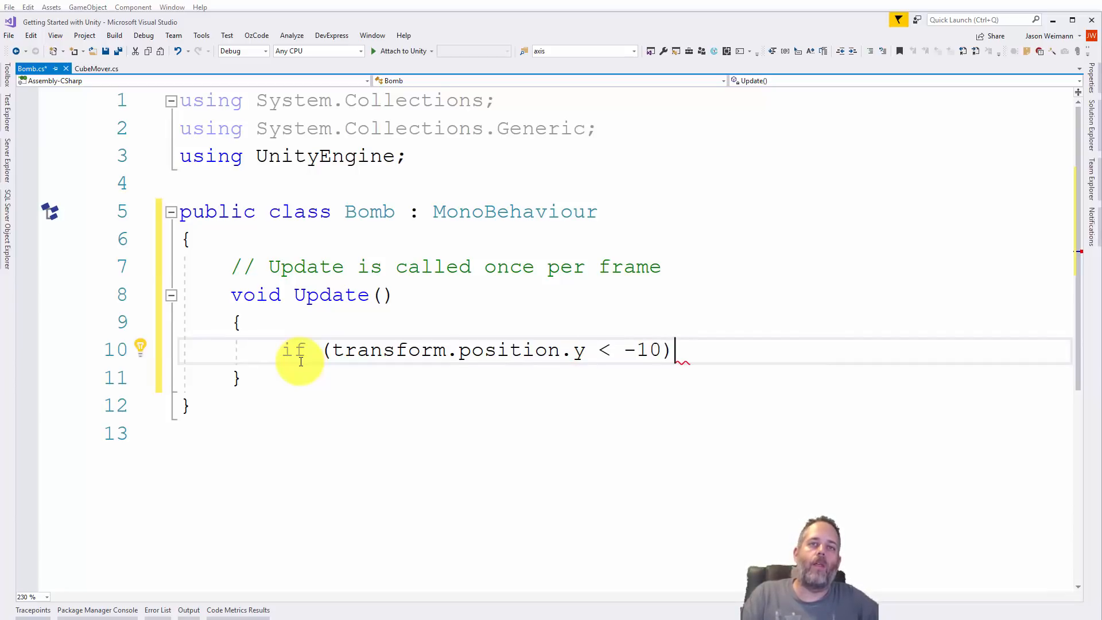
- Call Respawn() under the if condition and generate the missing Respawn method with the quick fix
key("Return")
type("Respa")
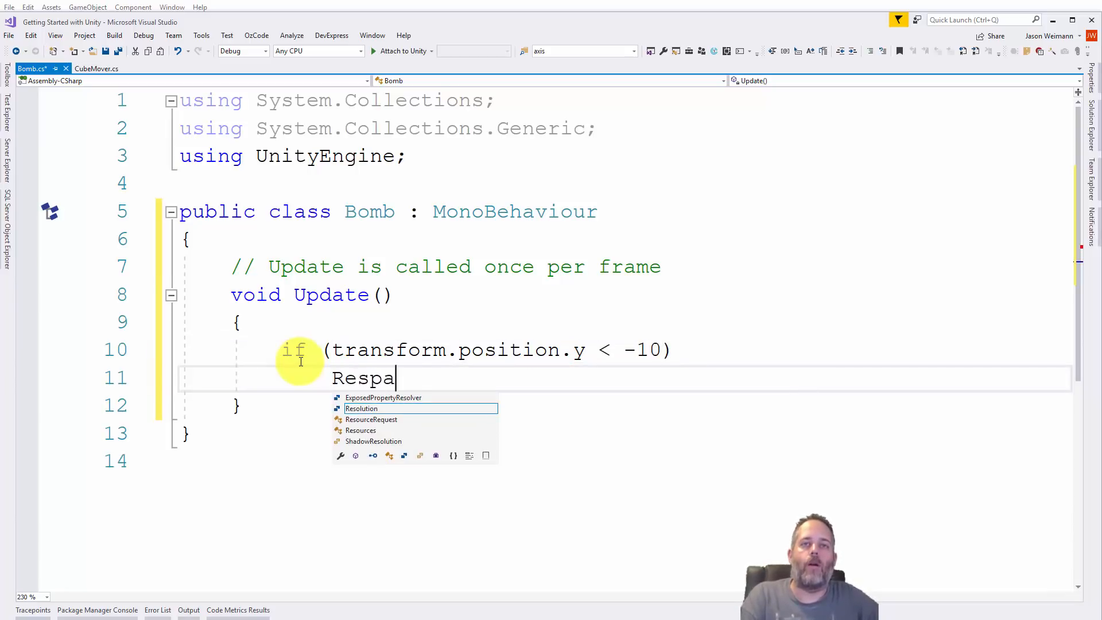
type("wn()")
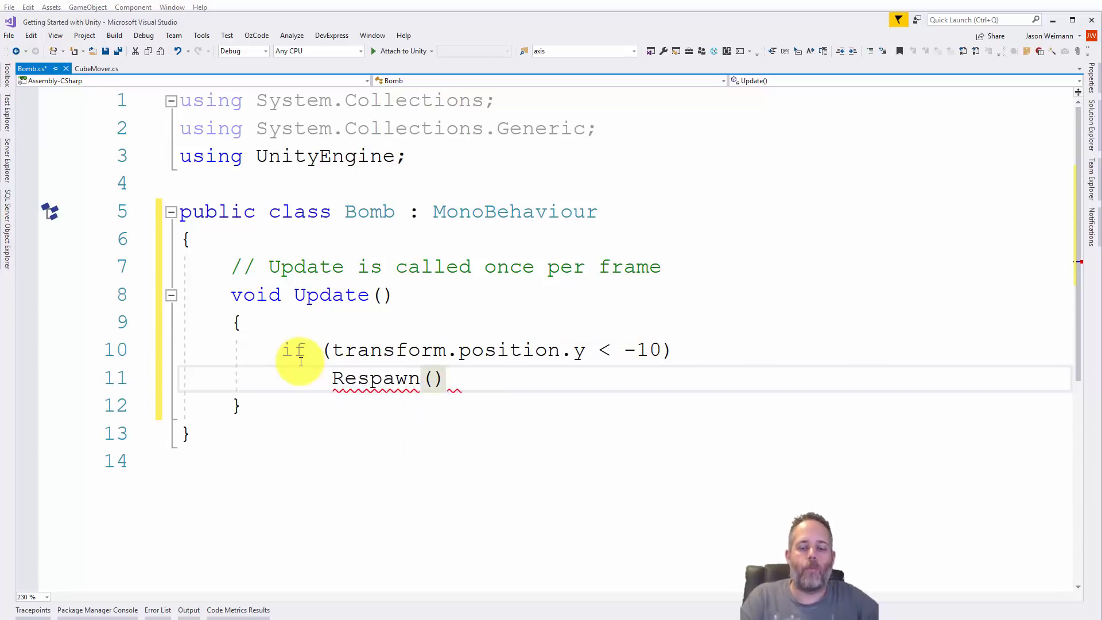
type(";")
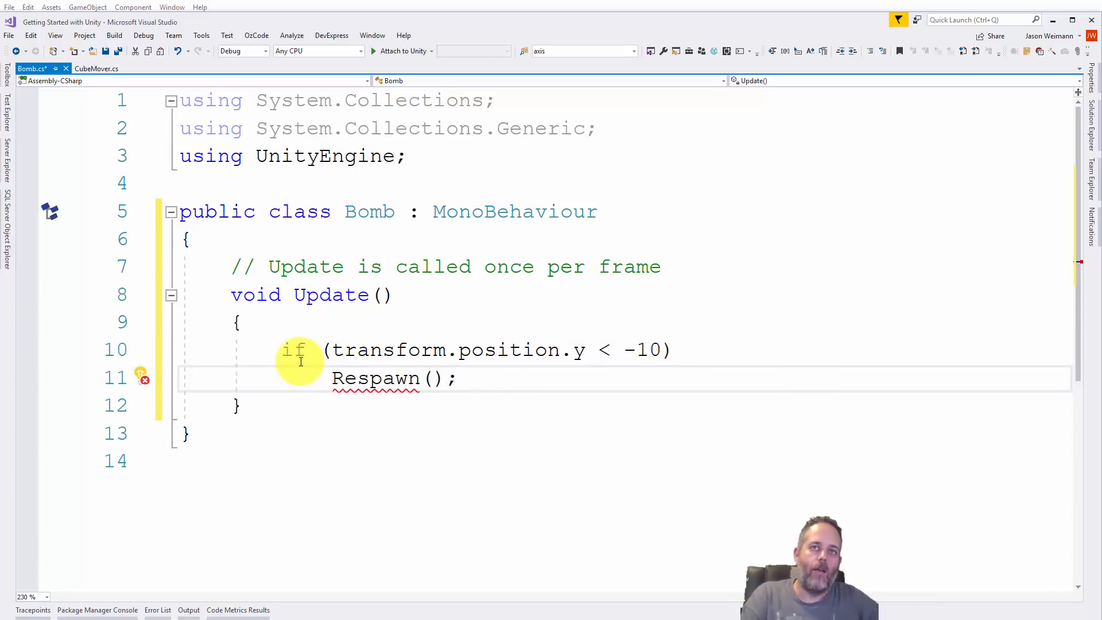
key("ctrl+period")
key("Return")
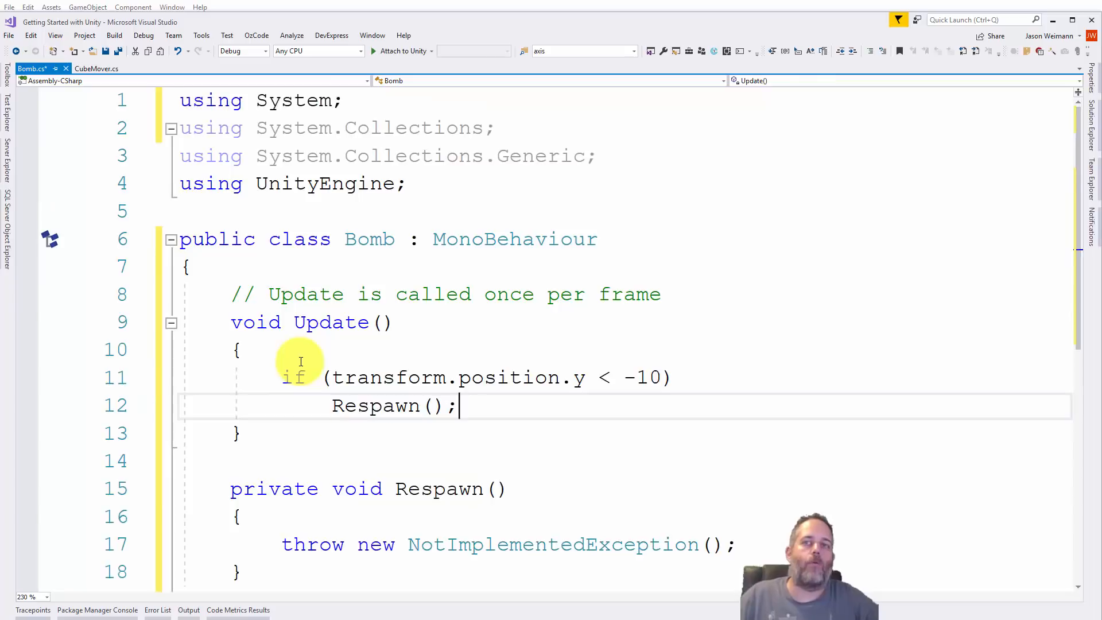
- Delete the throw new NotImplementedException() line from the Respawn method
scroll(307, 362, "down", 2)
left_click(549, 382)
key("Home")
key("shift+End")
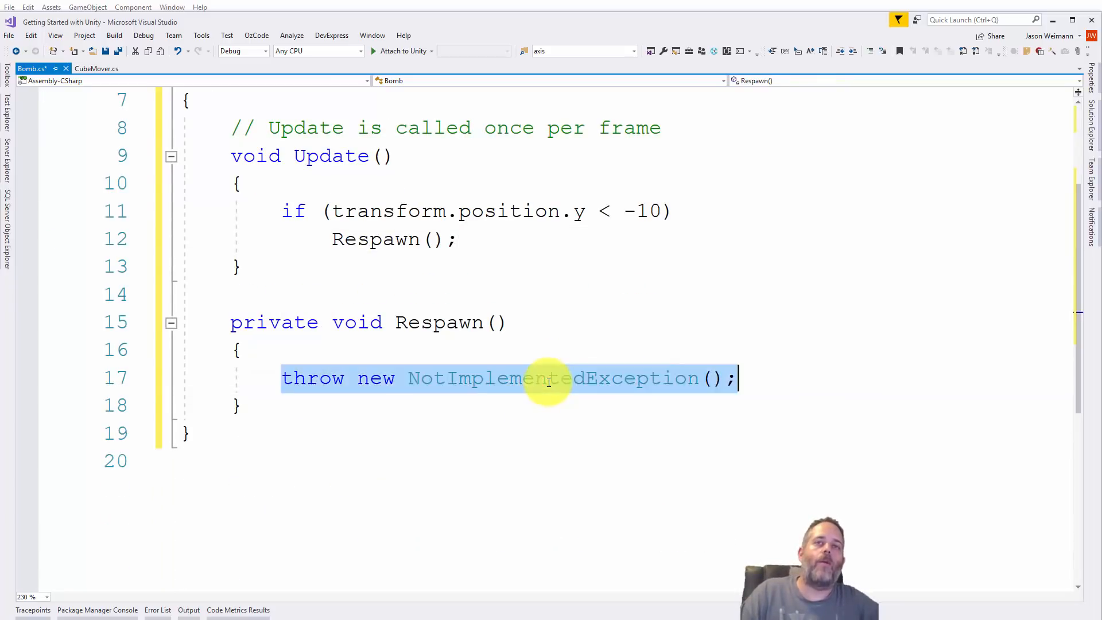
key("BackSpace")
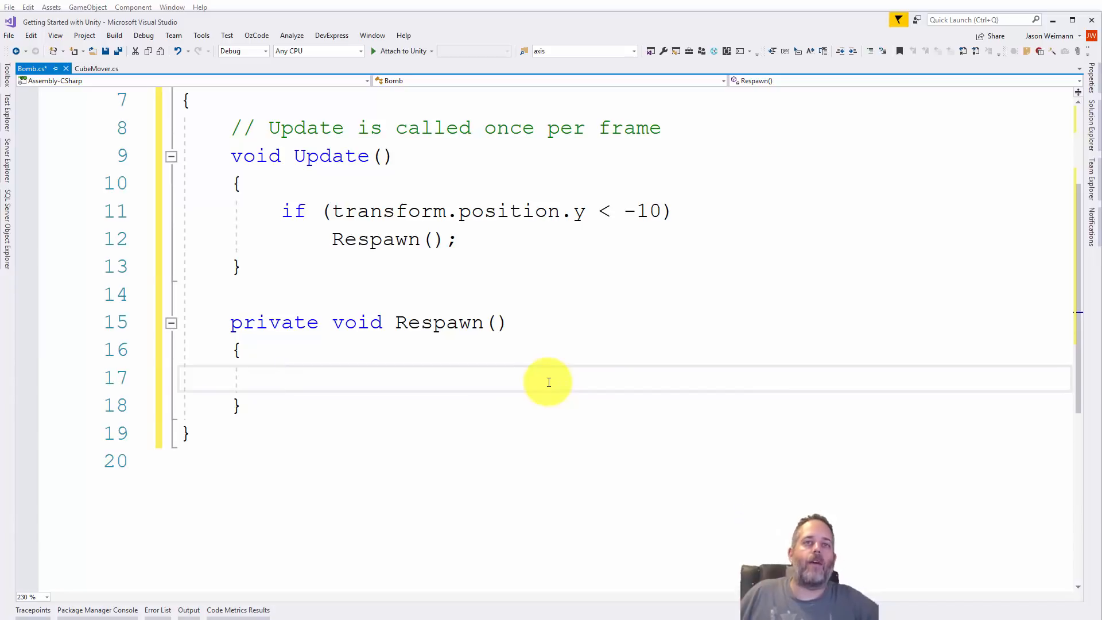
- In Respawn, assign transform.position a new Vector3(0, -10)
type("transform.p")
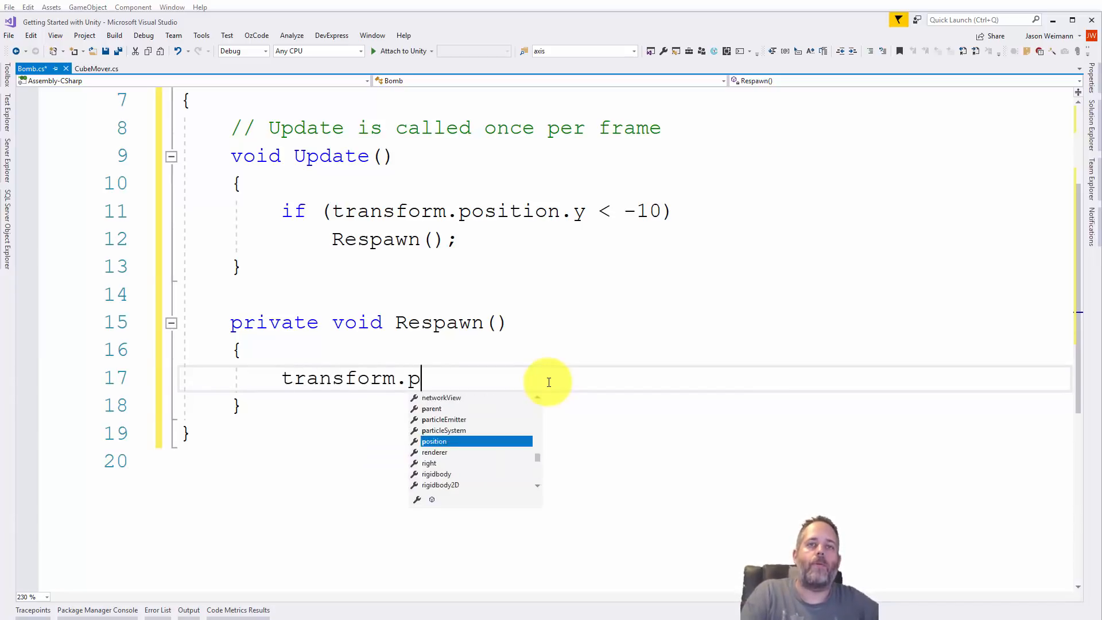
type("osition = ")
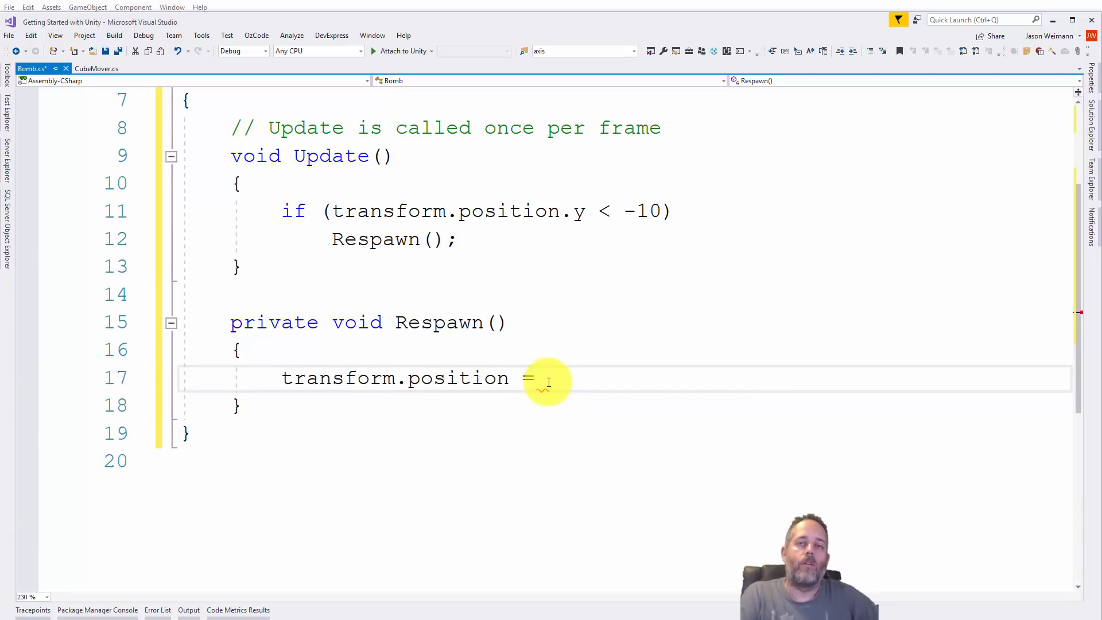
type("new")
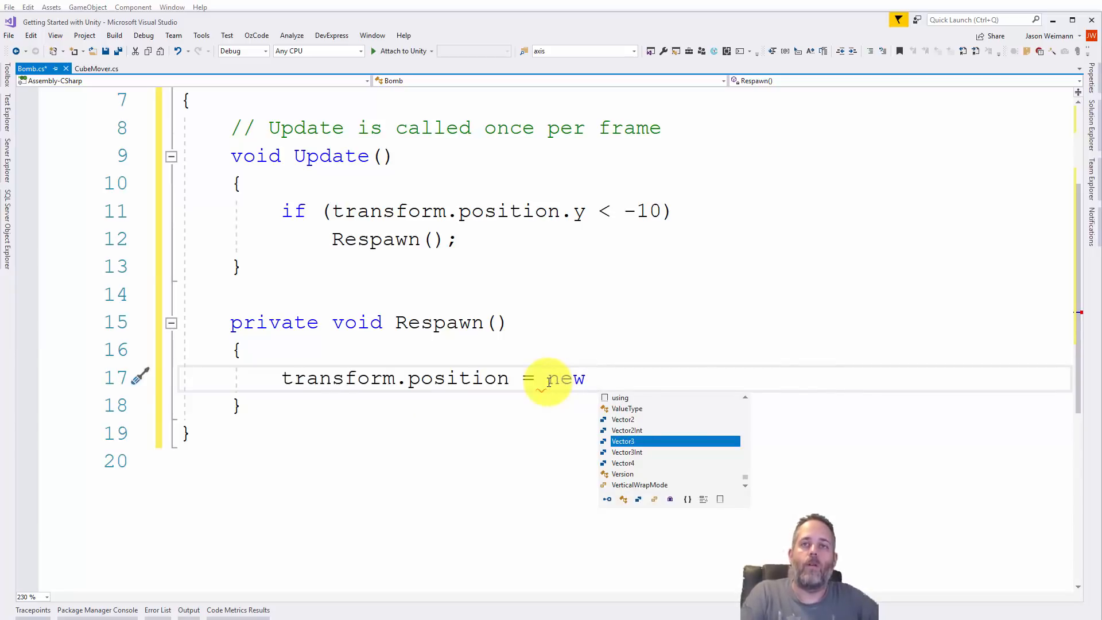
type(" Vector3(")
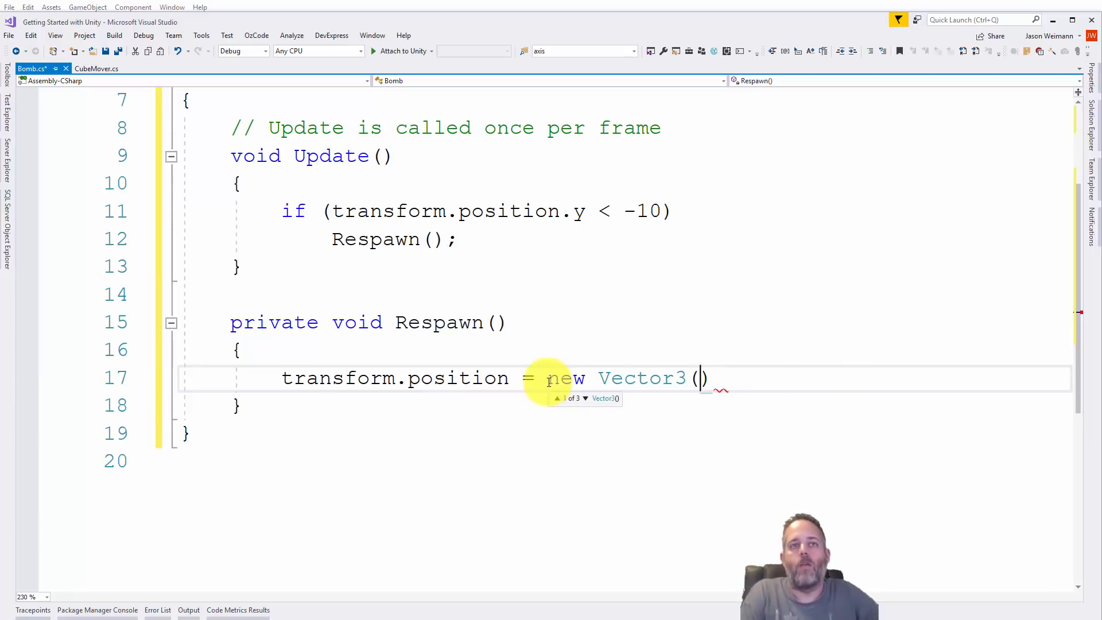
type("t")
key("BackSpace")
type("0, ")
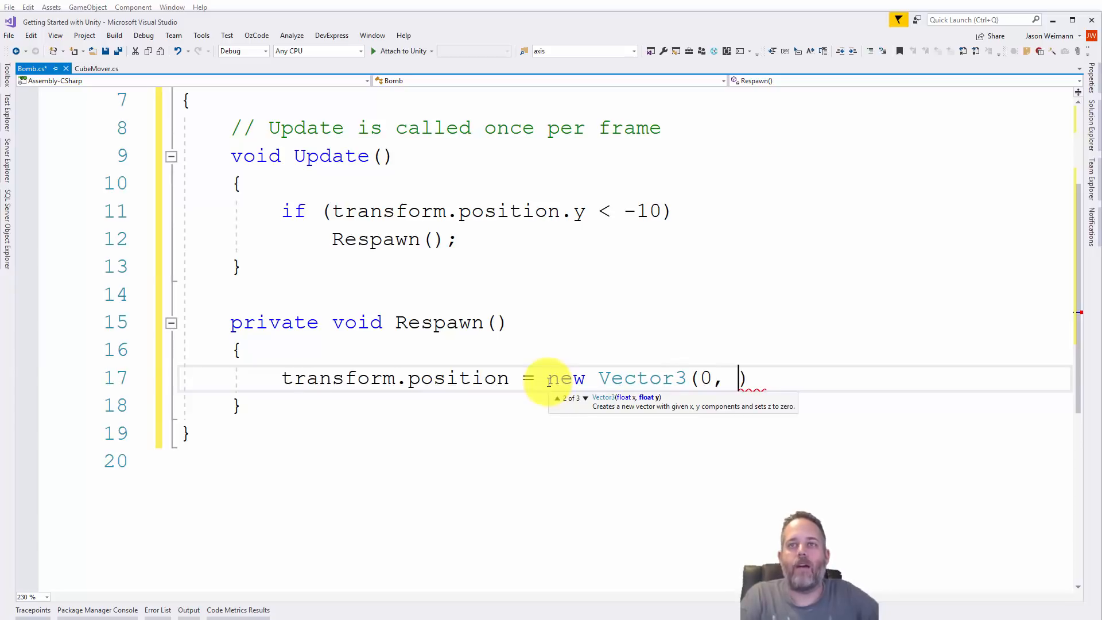
type("-10")
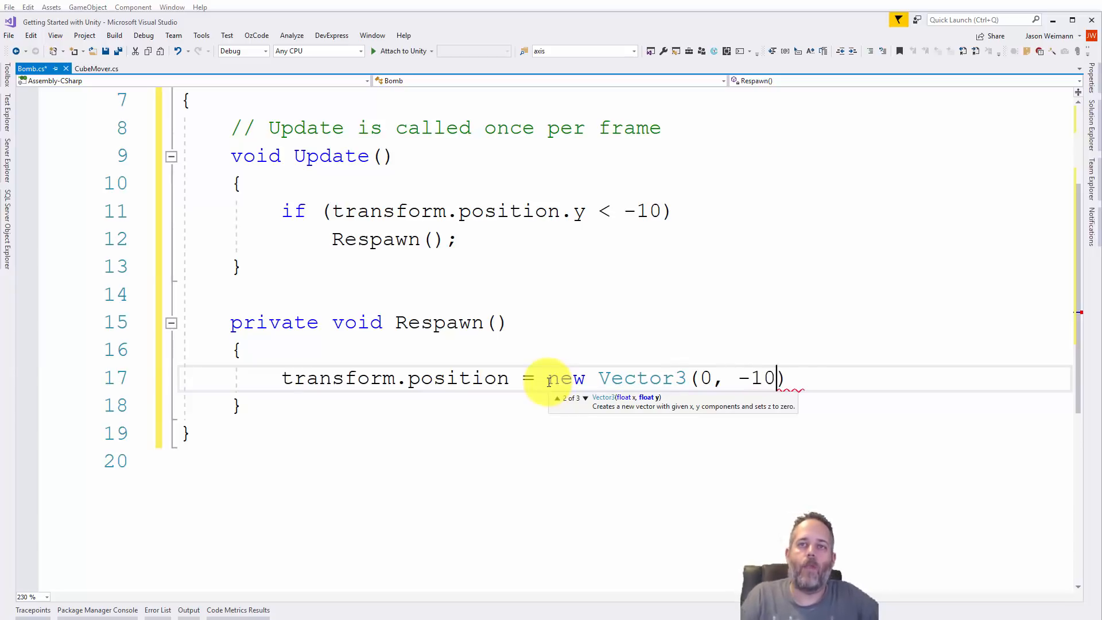
type(");")
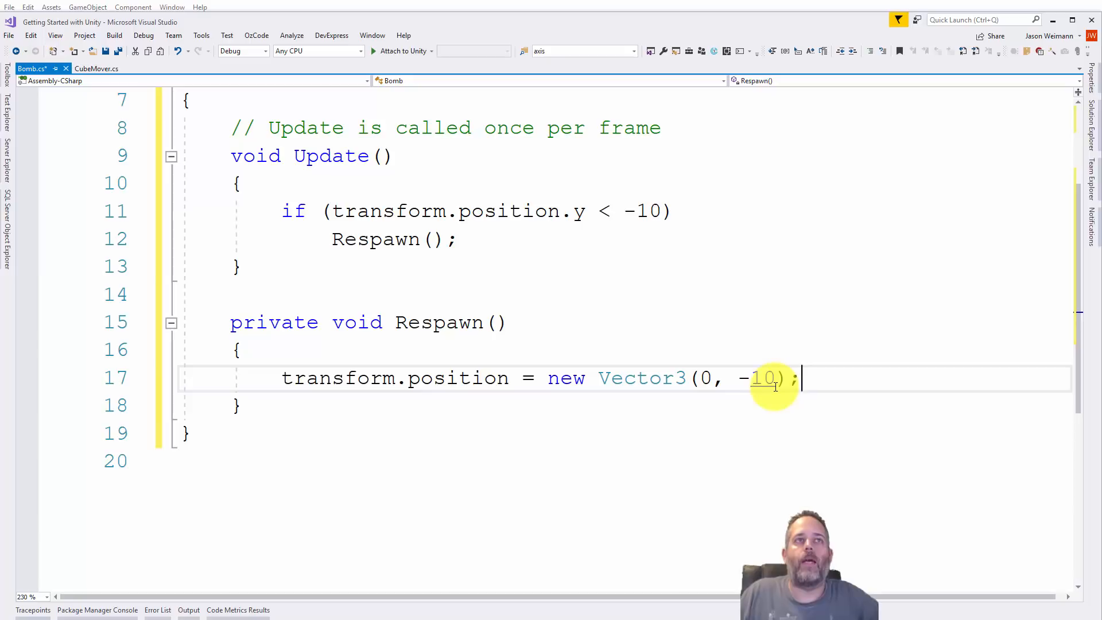
- Switch to Unity, run the game to watch the bomb fall, and stop Play mode
left_click(449, 5)
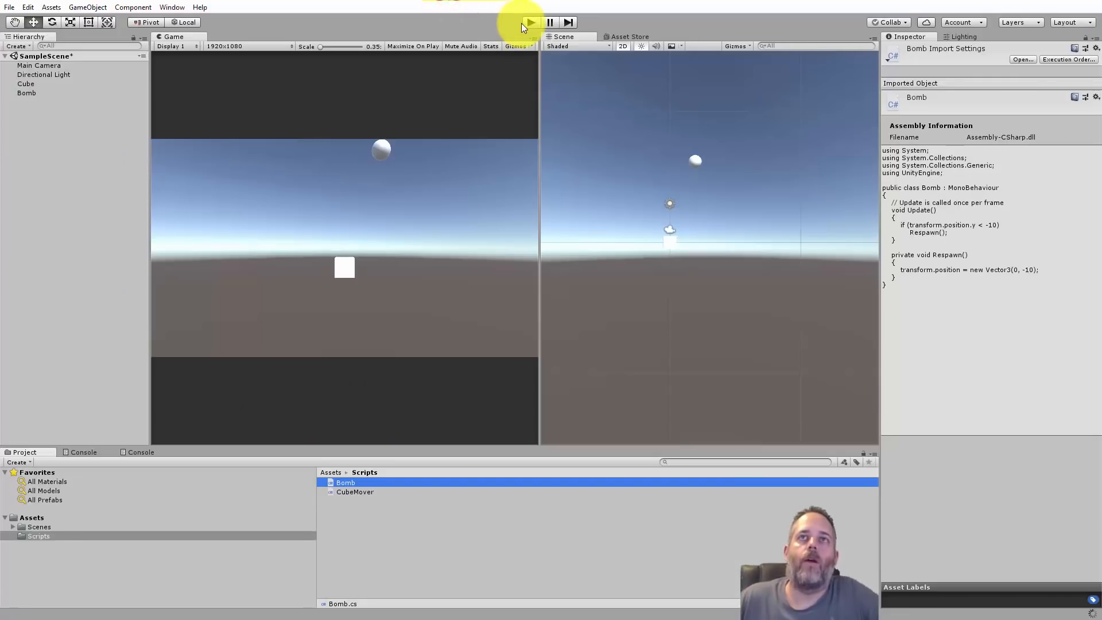
left_click(527, 24)
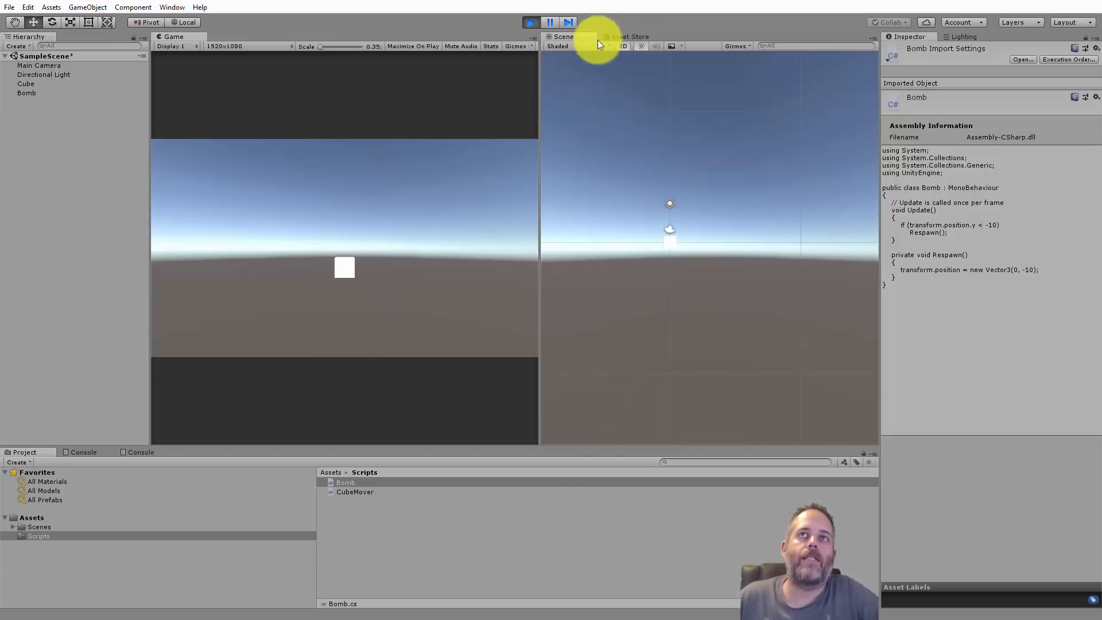
left_click(529, 25)
- Attach the Bomb script from the Scripts folder to the Bomb object as a component
left_click(41, 91)
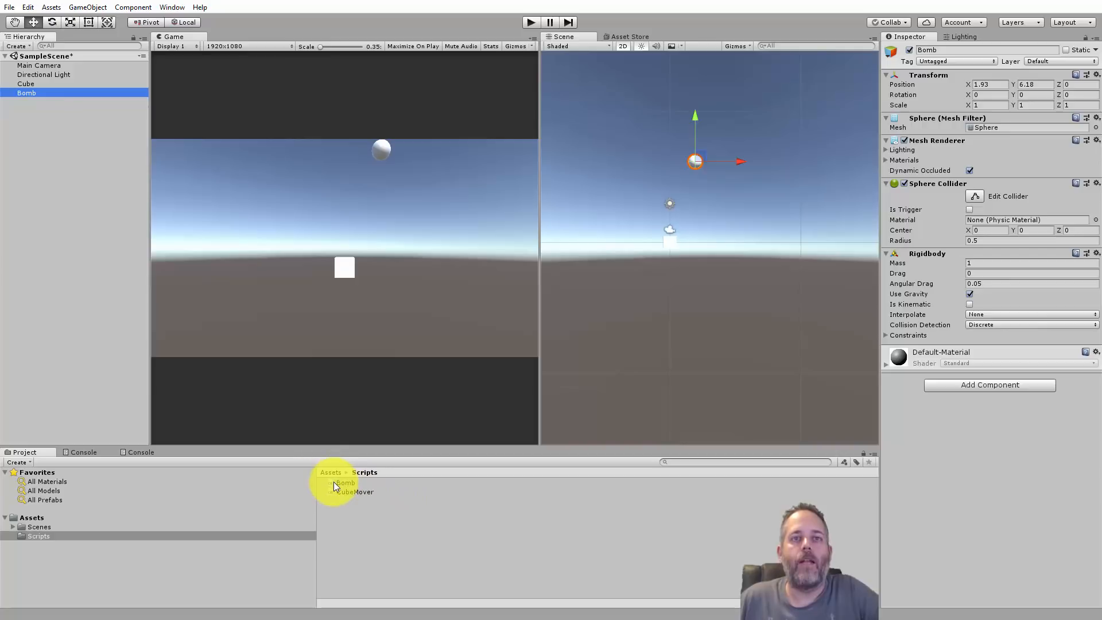
left_click_drag(334, 482, 964, 449)
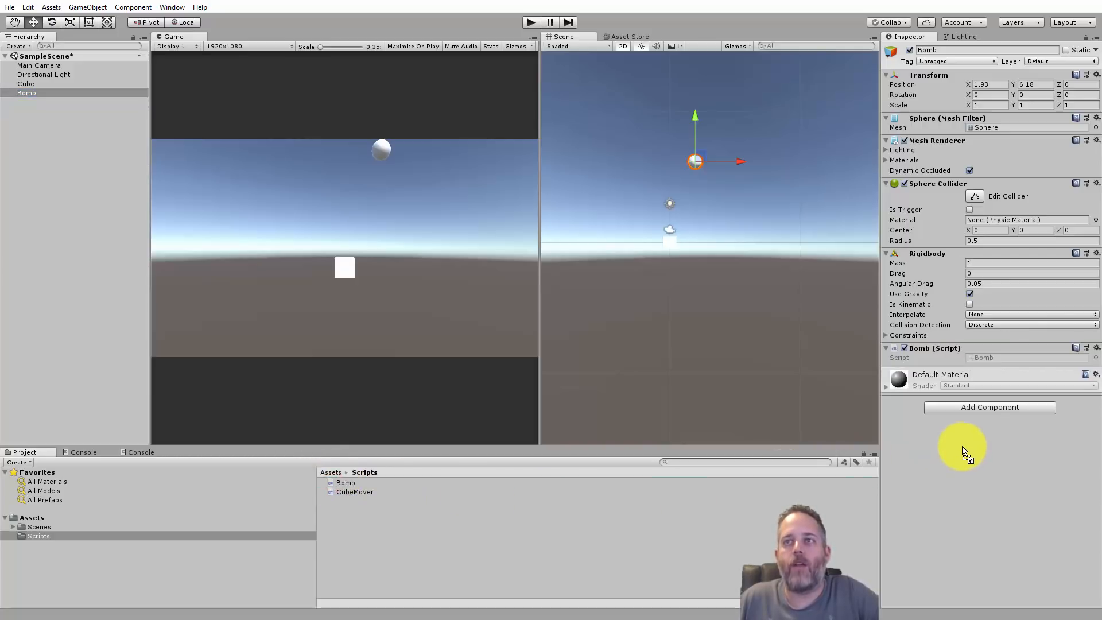
left_click(976, 409)
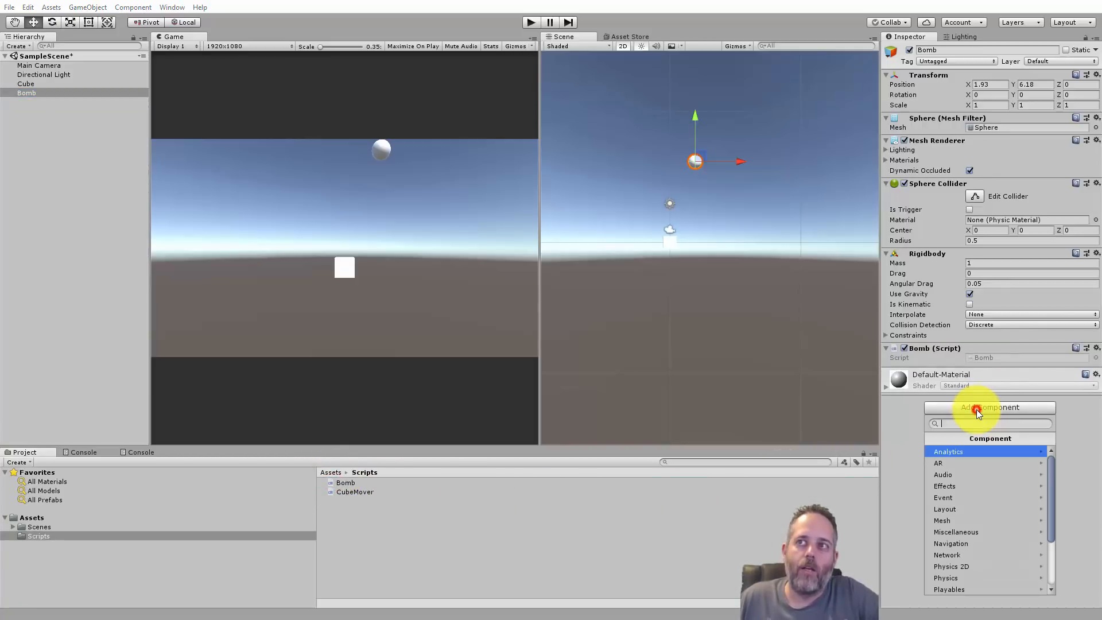
type("bomb")
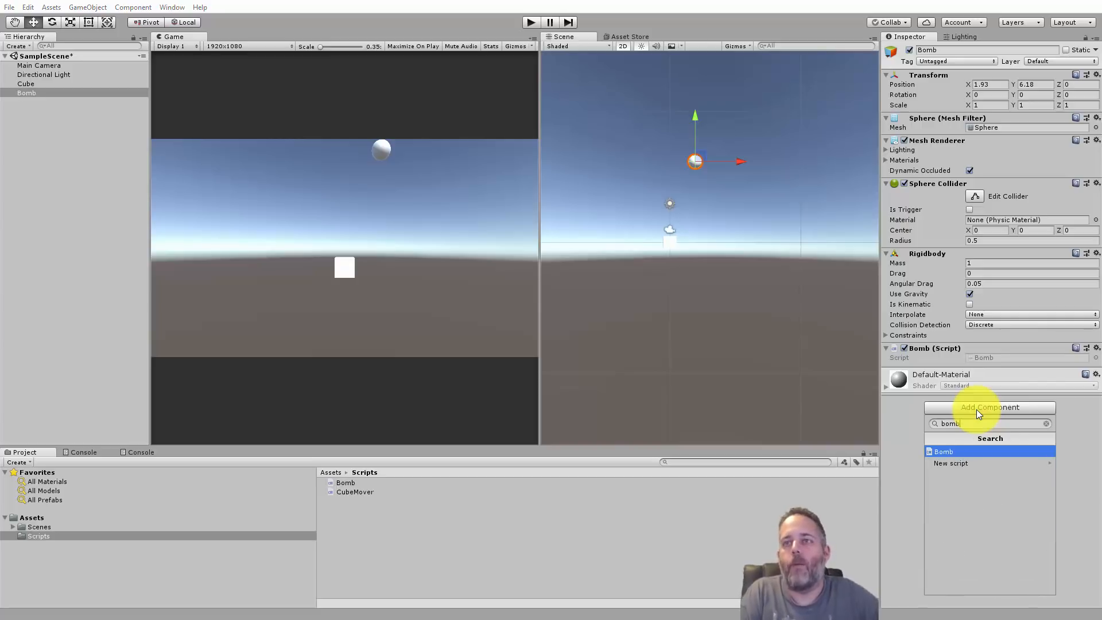
key("Escape")
key("Escape")
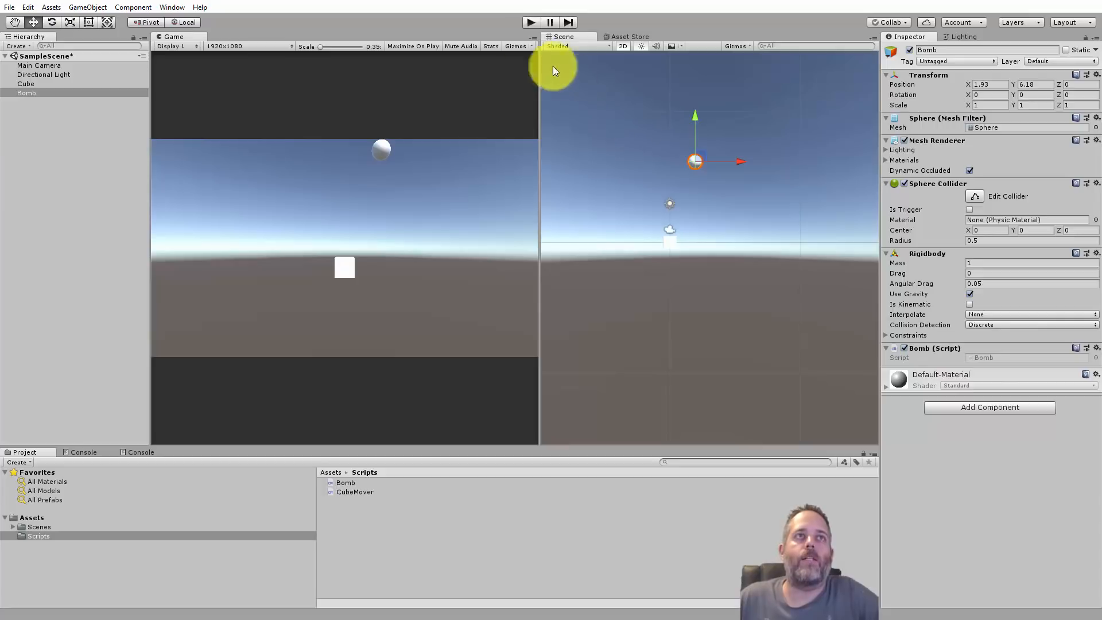
- Test the bomb's respawn in Play mode, then in Visual Studio change the Respawn vector to (0, 10) and save the script
left_click(528, 22)
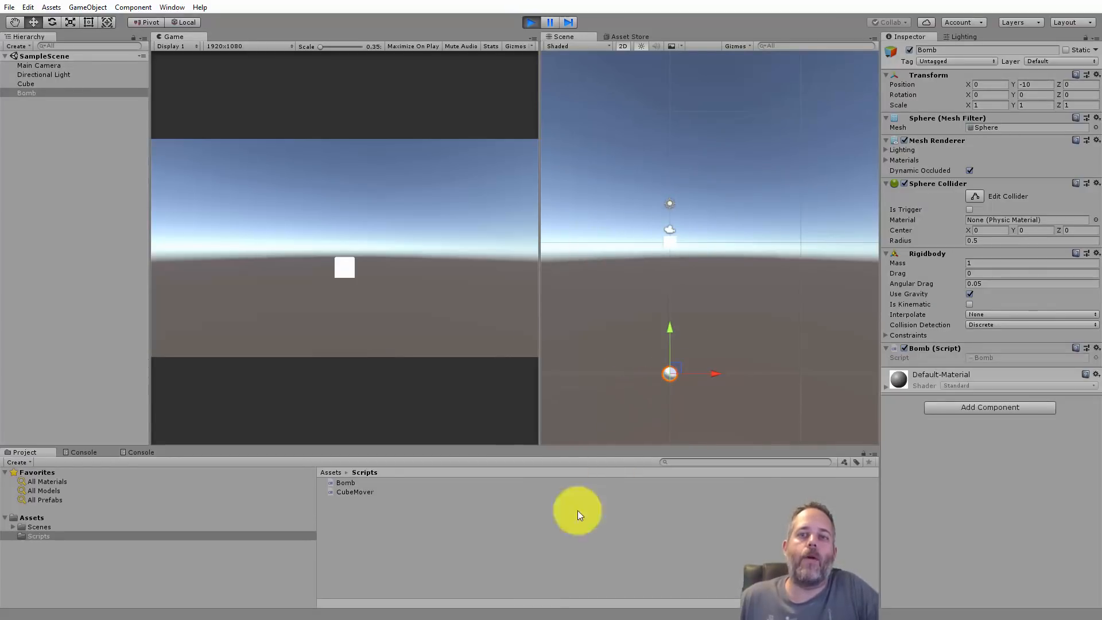
left_click(522, 619)
left_click(748, 377)
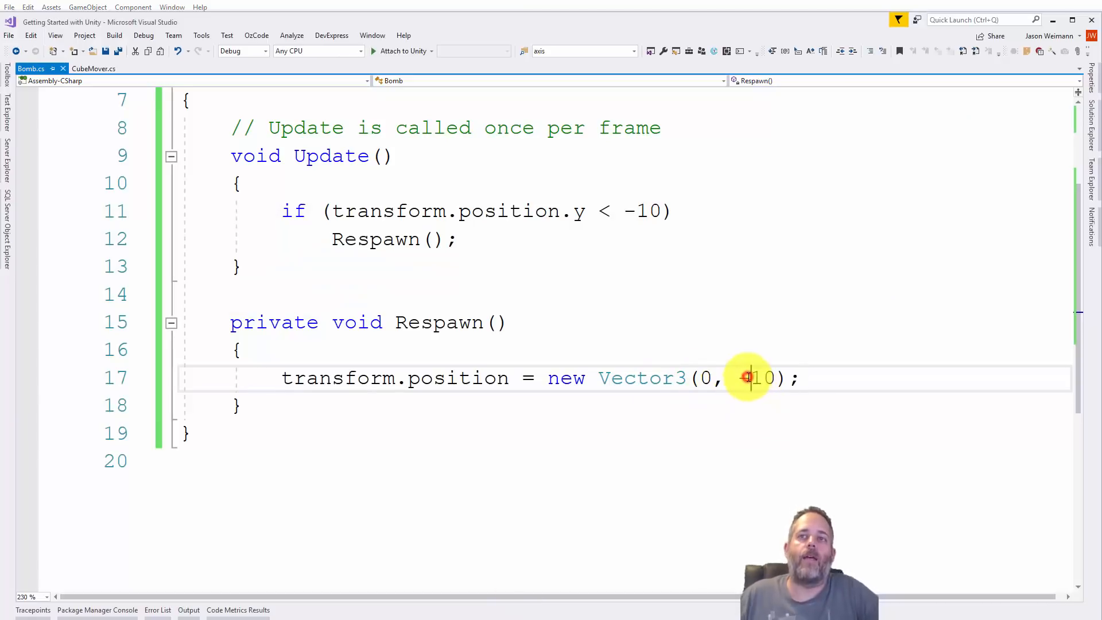
key("BackSpace")
key("ctrl+s")
- Switch to Unity, play the game while steering the cube toward negative X around the respawning bomb, and stop Play mode
key("alt+Tab")
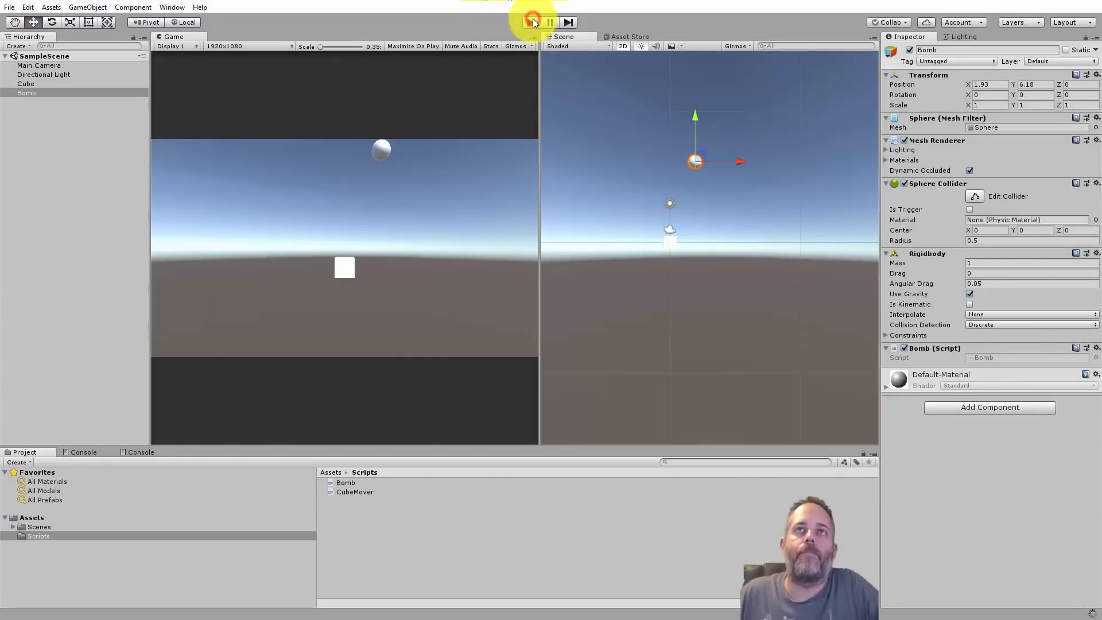
left_click(532, 22)
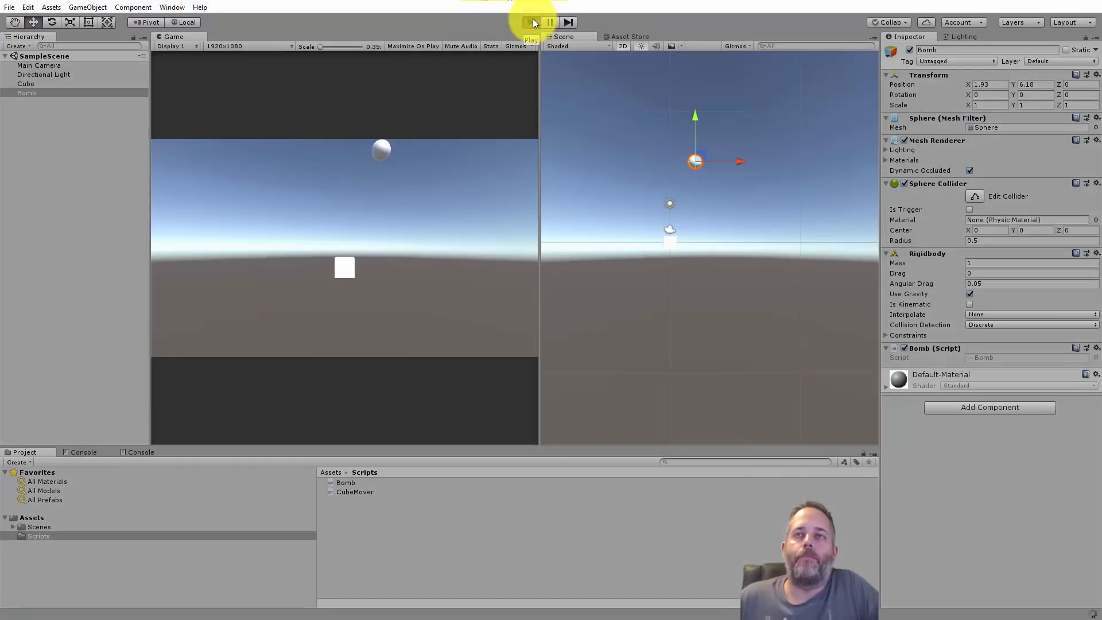
key("ctrl+p")
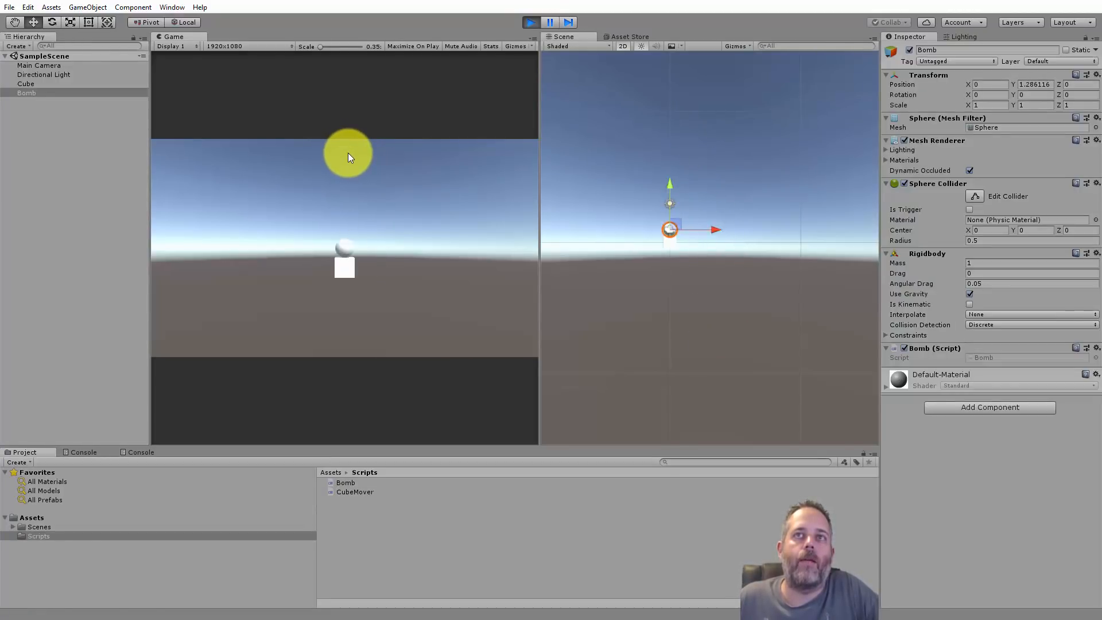
key("a")
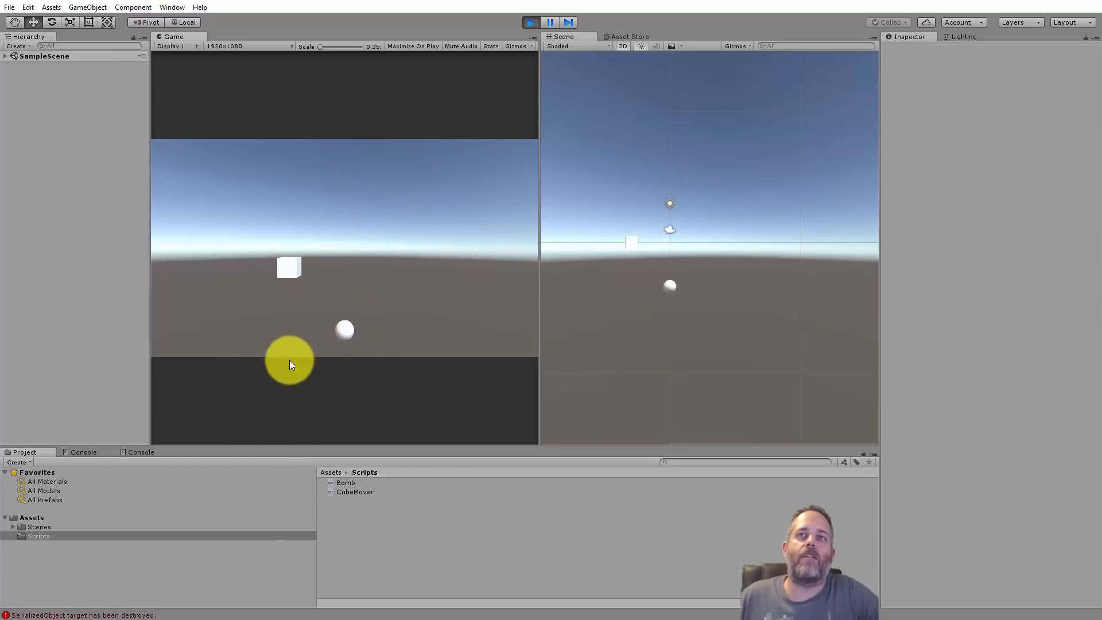
left_click(532, 23)
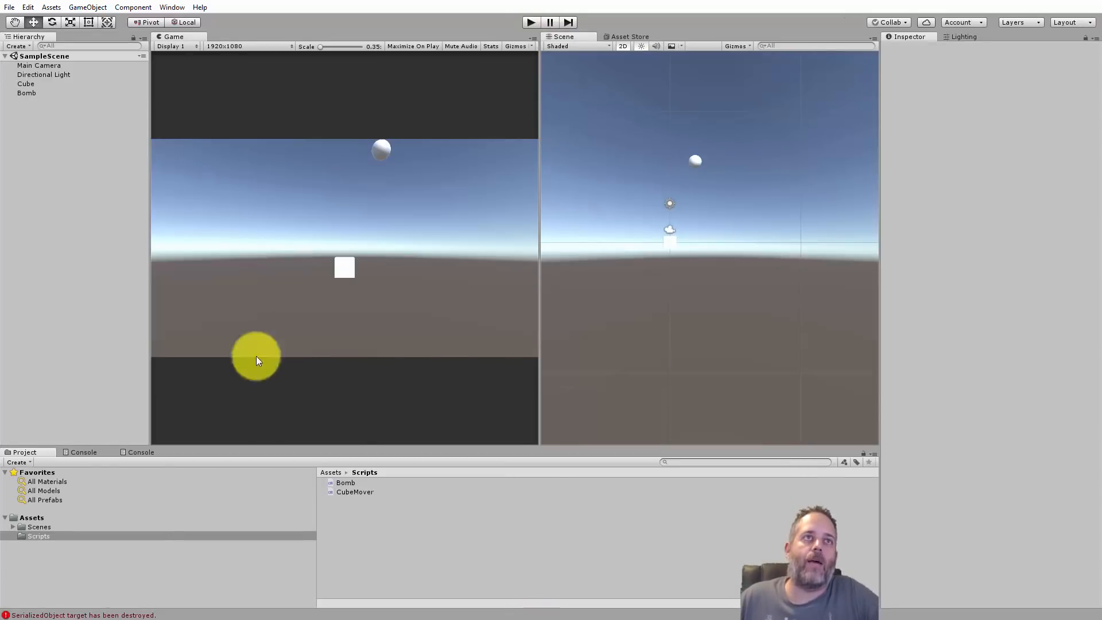
- Select the Bomb object to check its Rigidbody, and in Visual Studio add "var rigidbody = GetComponent<Rigidbody>();" after the position line in Respawn
left_click(30, 93)
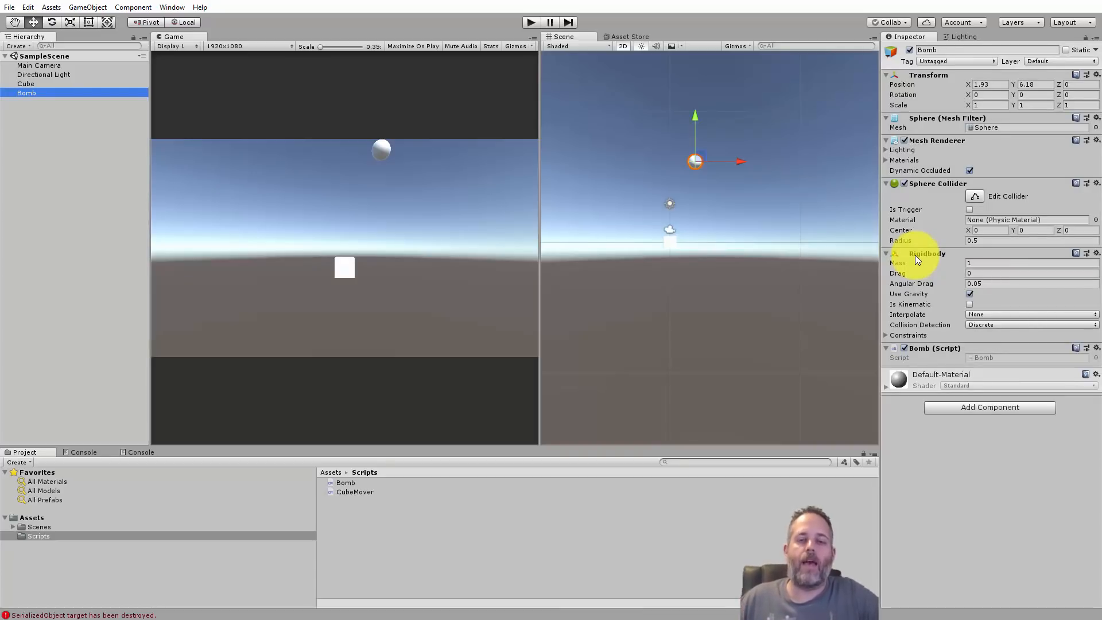
left_click(746, 619)
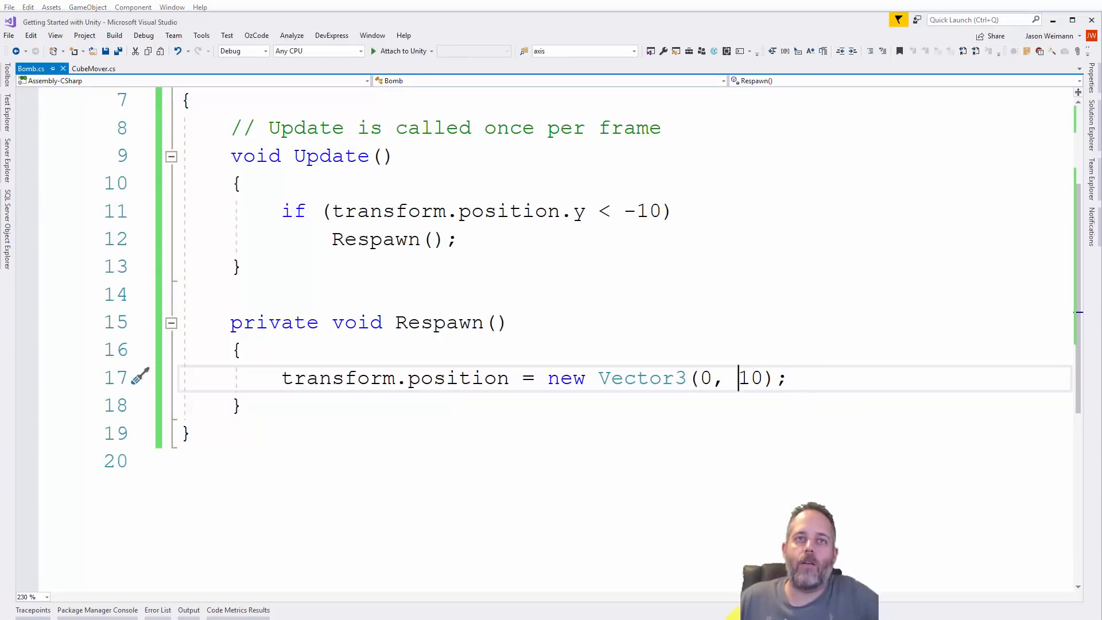
left_click(389, 378)
key("End")
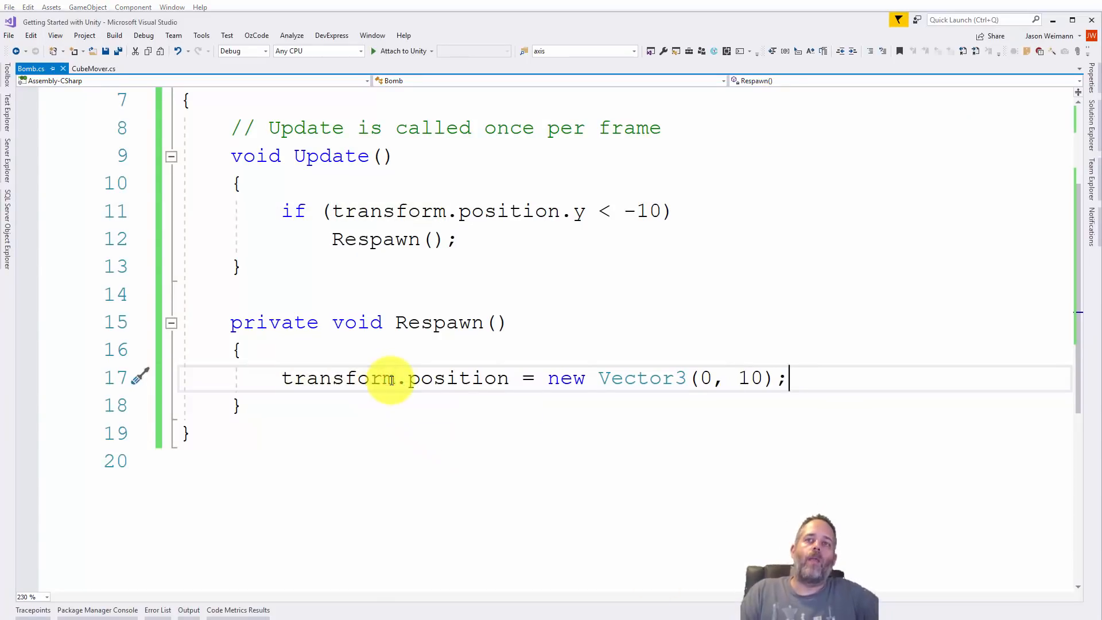
key("Return")
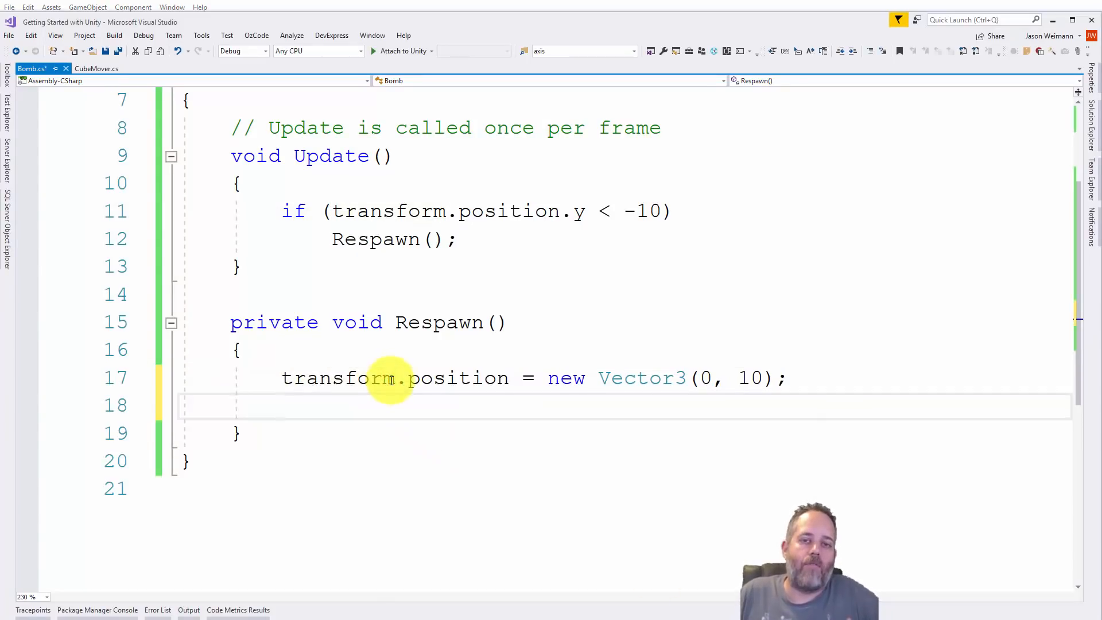
type("v")
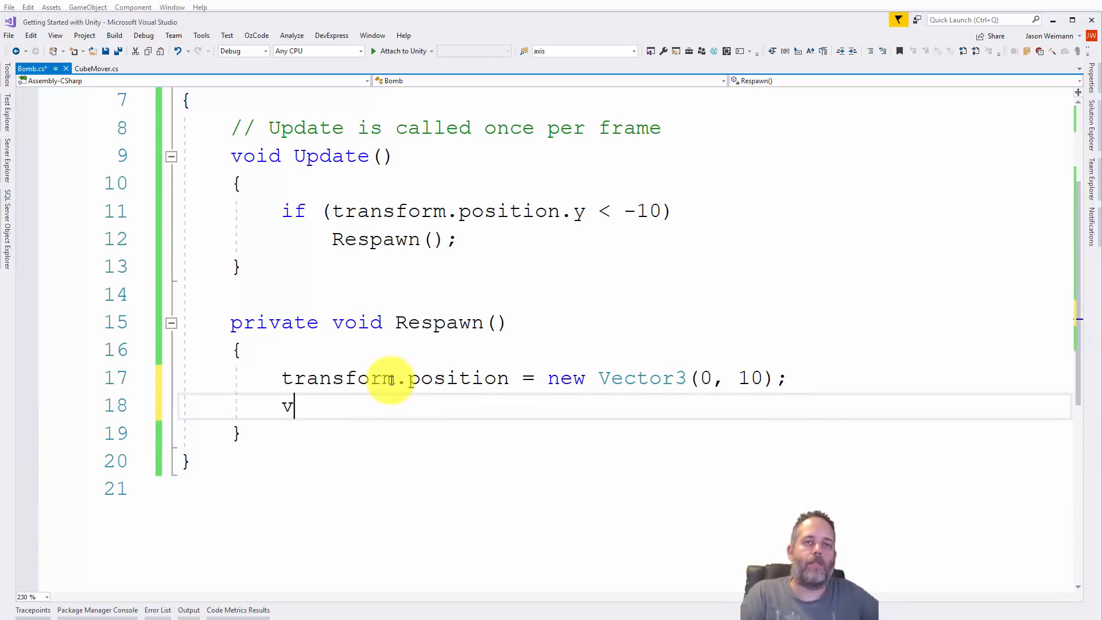
type("ar rigid")
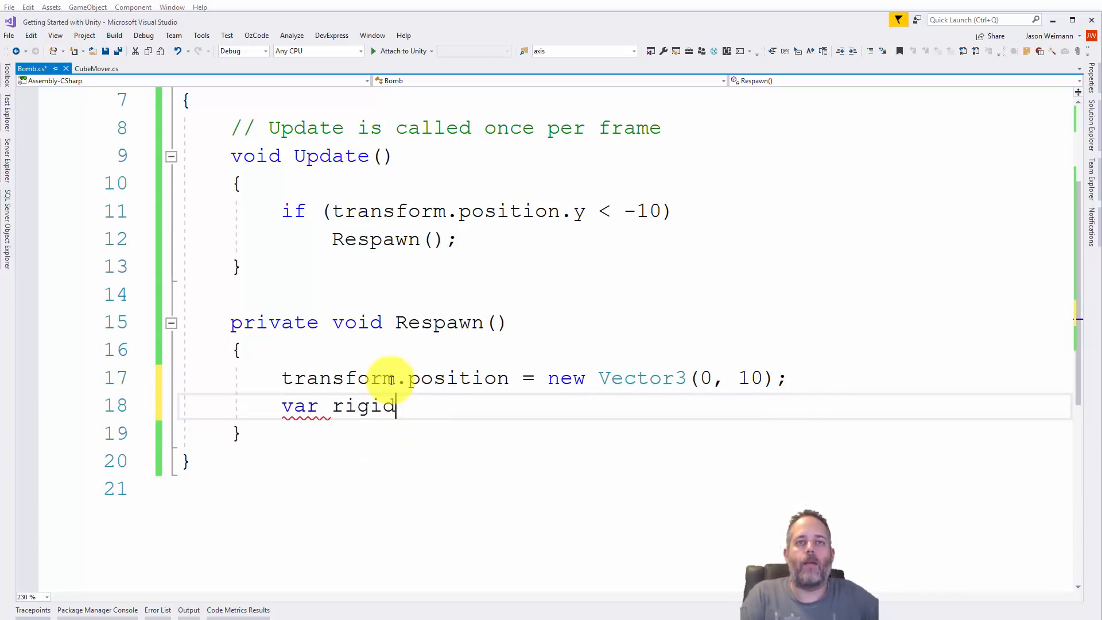
type("body = GetComponent<")
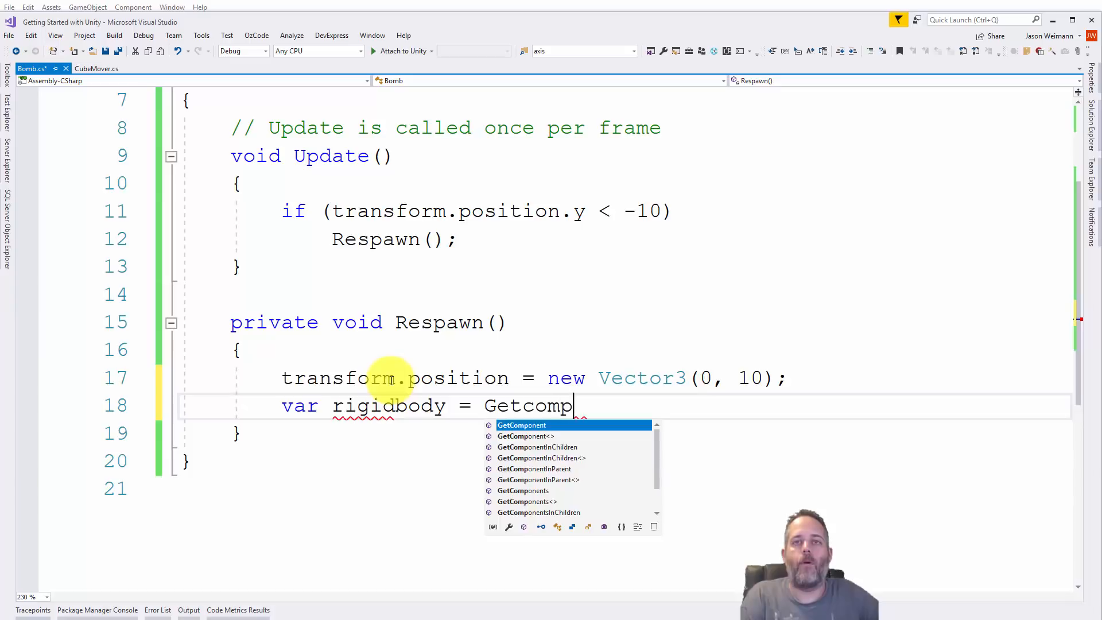
type("Rigidbody>();")
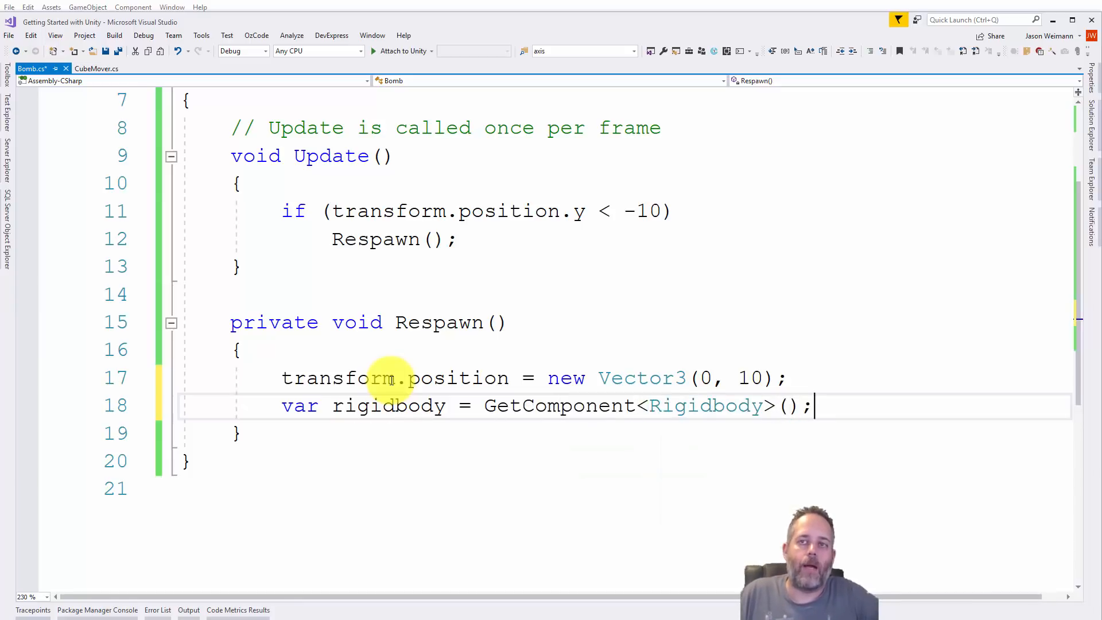
- Separate the rigidbody line with a blank line, add "rigidbody.velocity = Vector3.zero;" below it, and save the Bomb script
key("Home")
key("Return")
key("End")
key("Return")
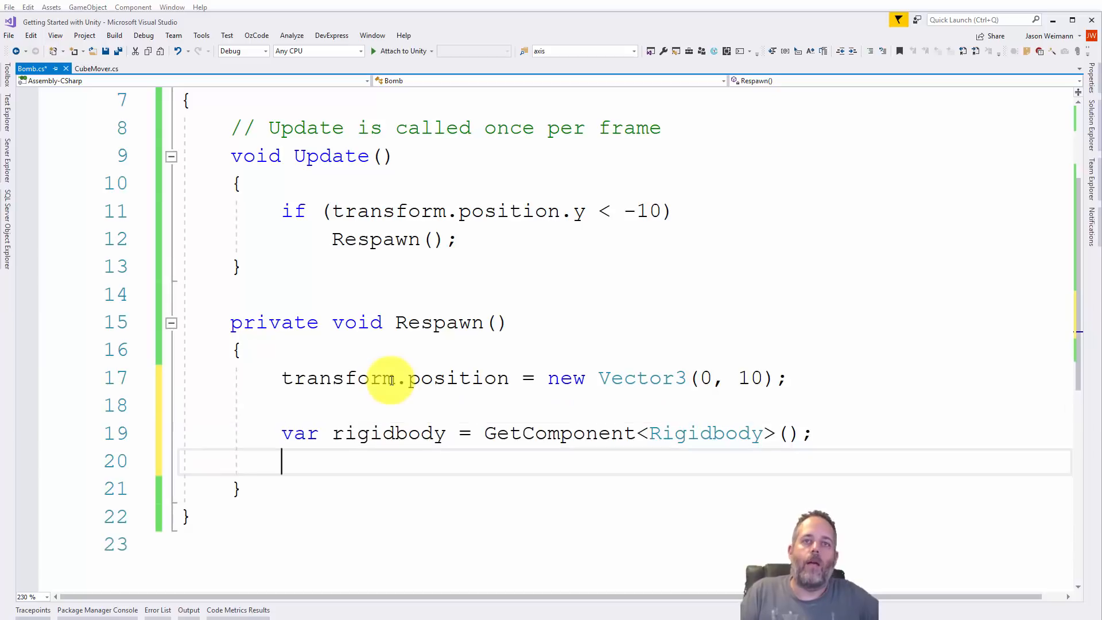
type("rigidbody.vel")
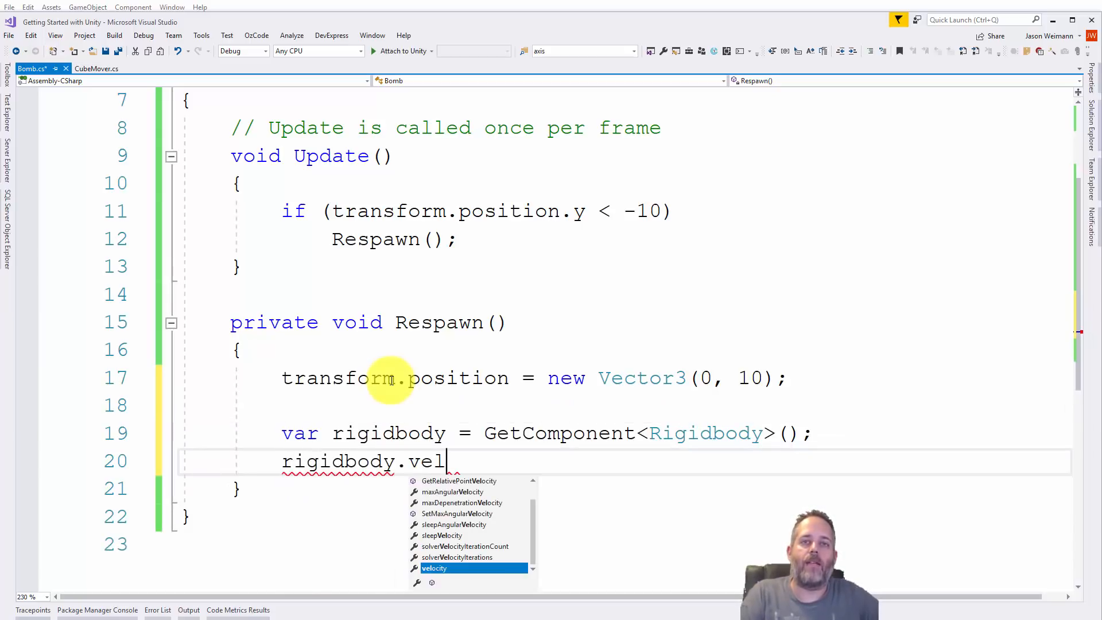
type("ocity = Vector3.")
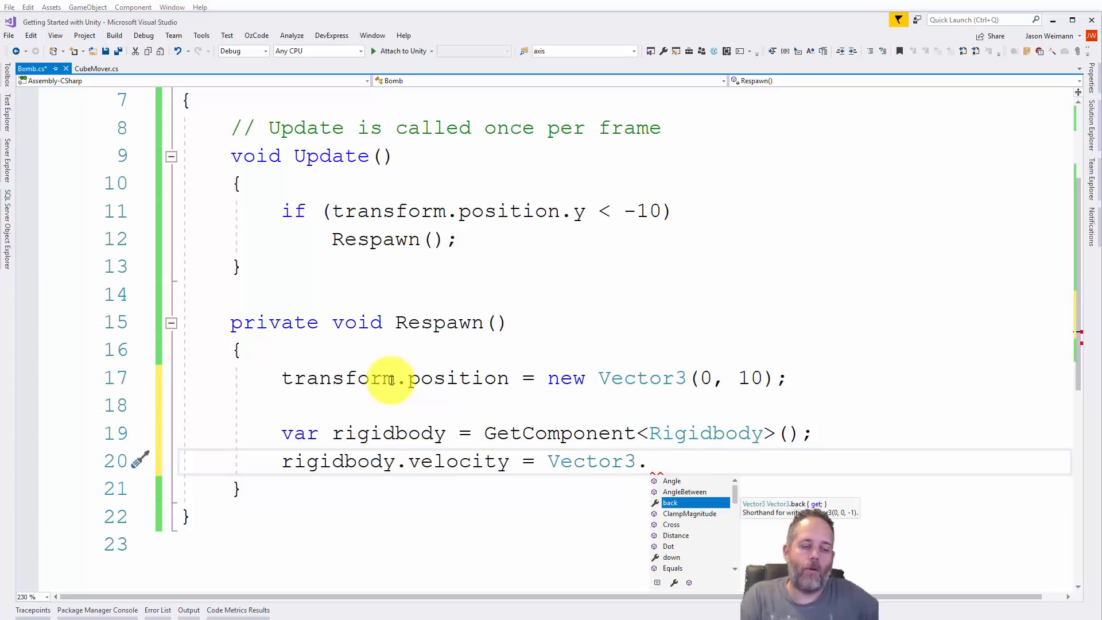
type("ze")
key("Tab")
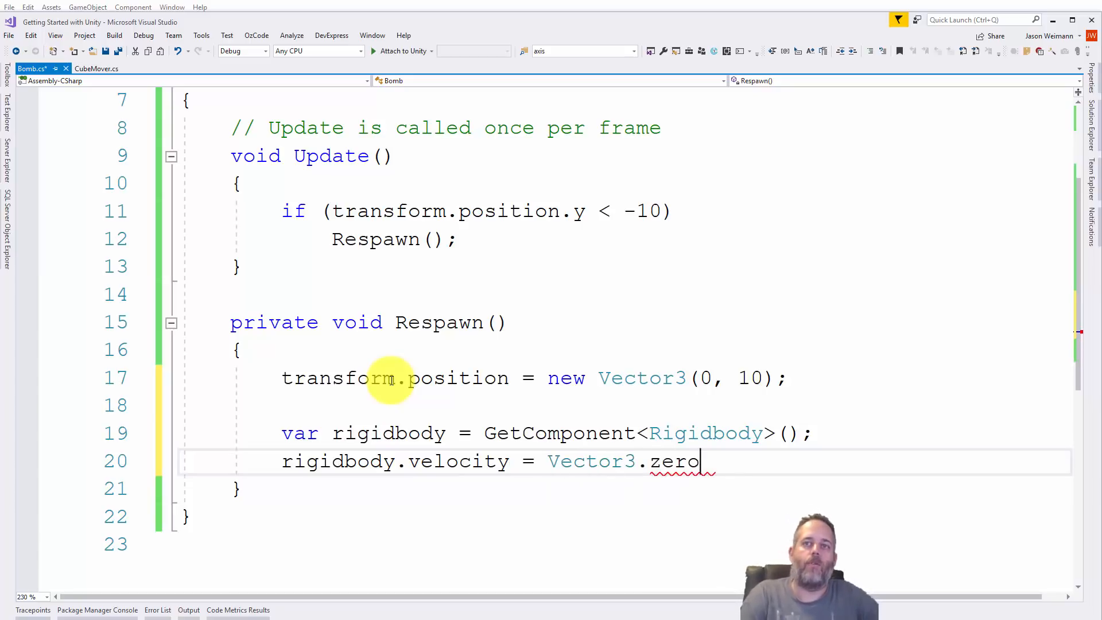
key("ctrl+s")
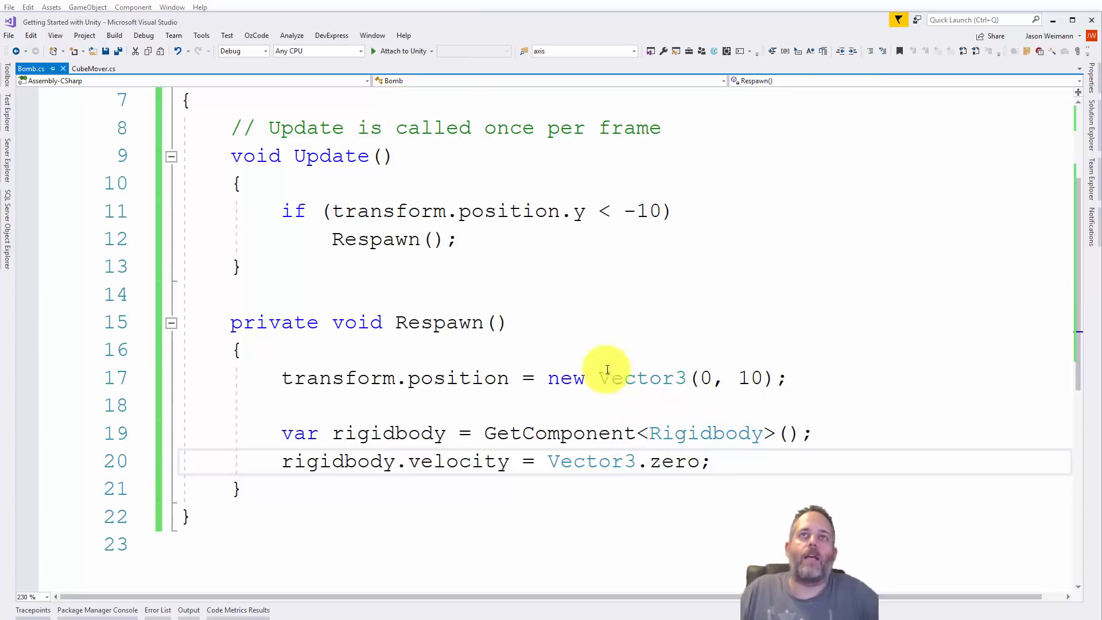
- Switch to Unity, play the game to check the bomb's fall speed after respawning while moving the cube toward negative X, and stop Play mode
left_click(433, 4)
left_click(539, 22)
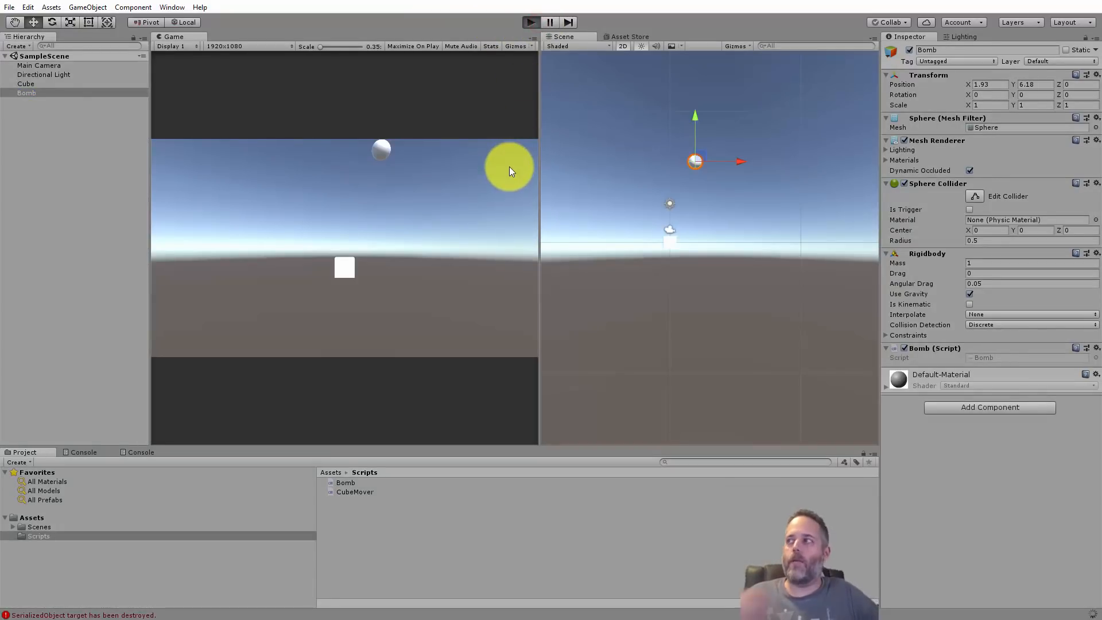
key("a")
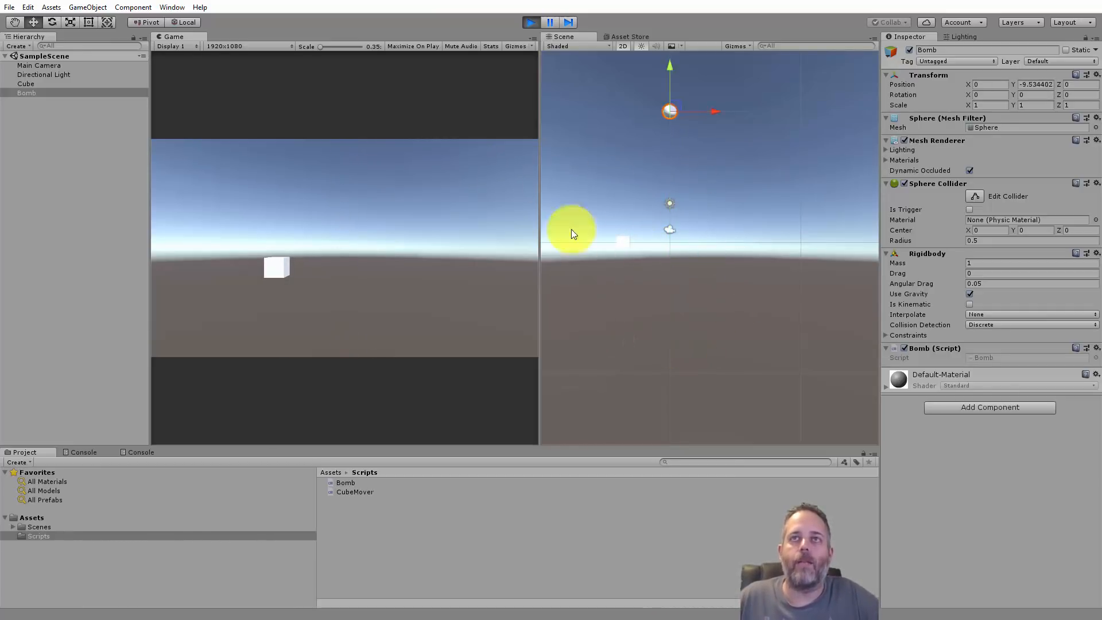
left_click(530, 21)
- Switch to Visual Studio and declare "float randomX = UnityEngine.Random.Range(-10, 10);" as the first line of the Respawn method
left_click(483, 613)
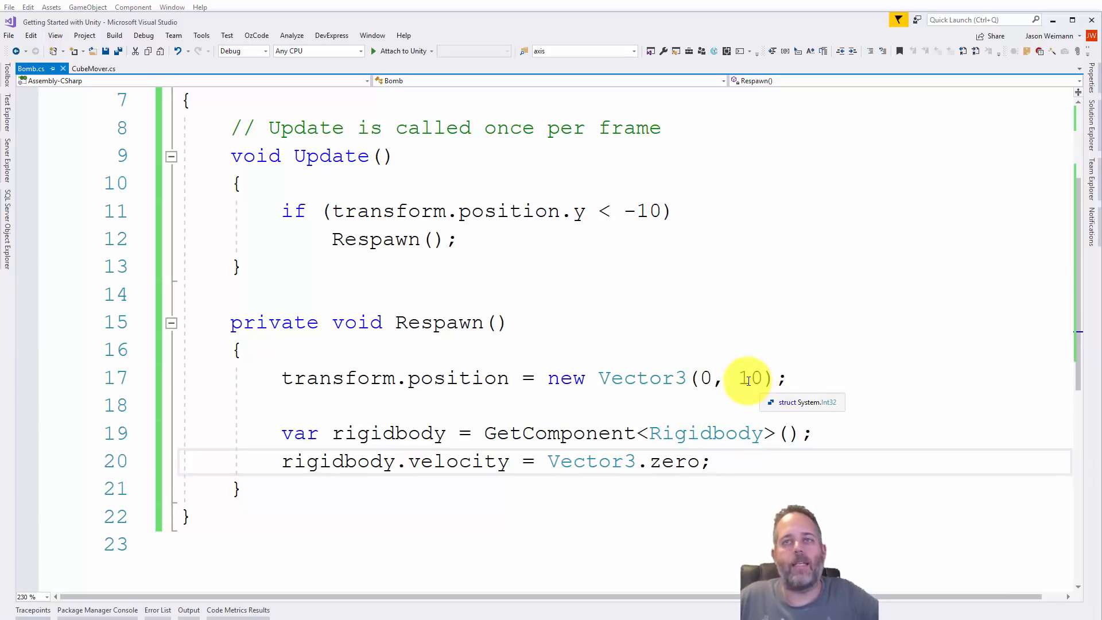
left_click(699, 378)
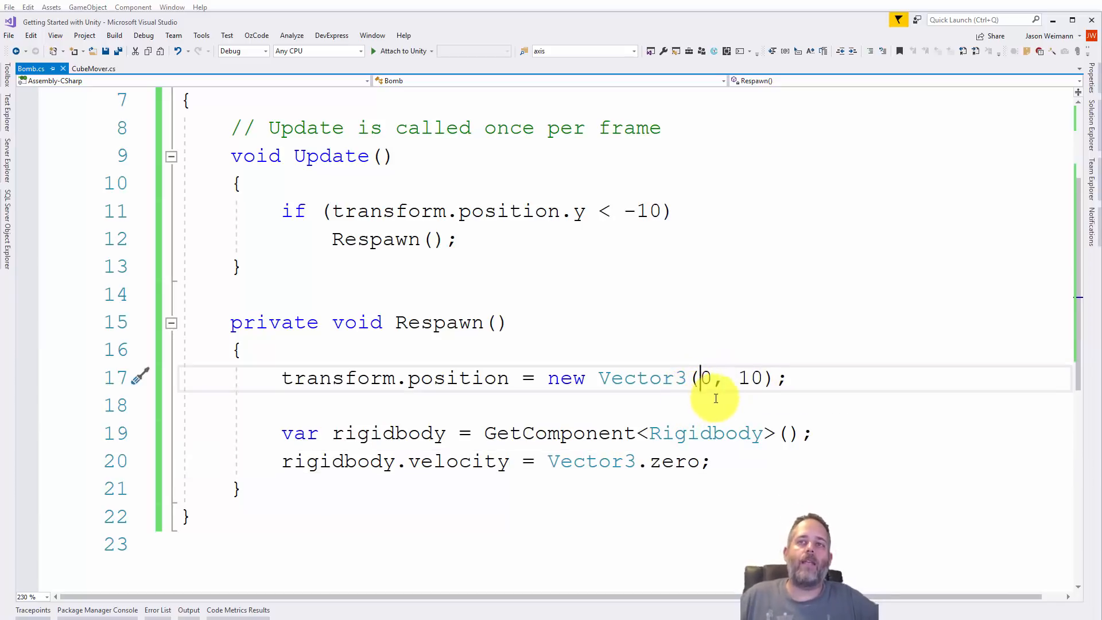
left_click(680, 359)
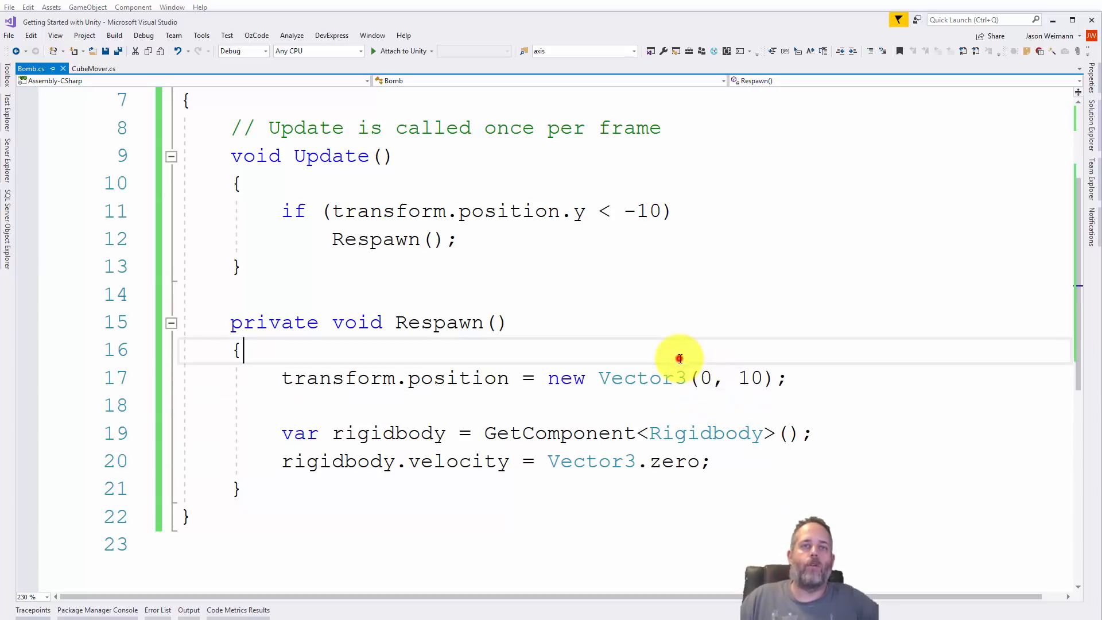
key("Return")
type("float")
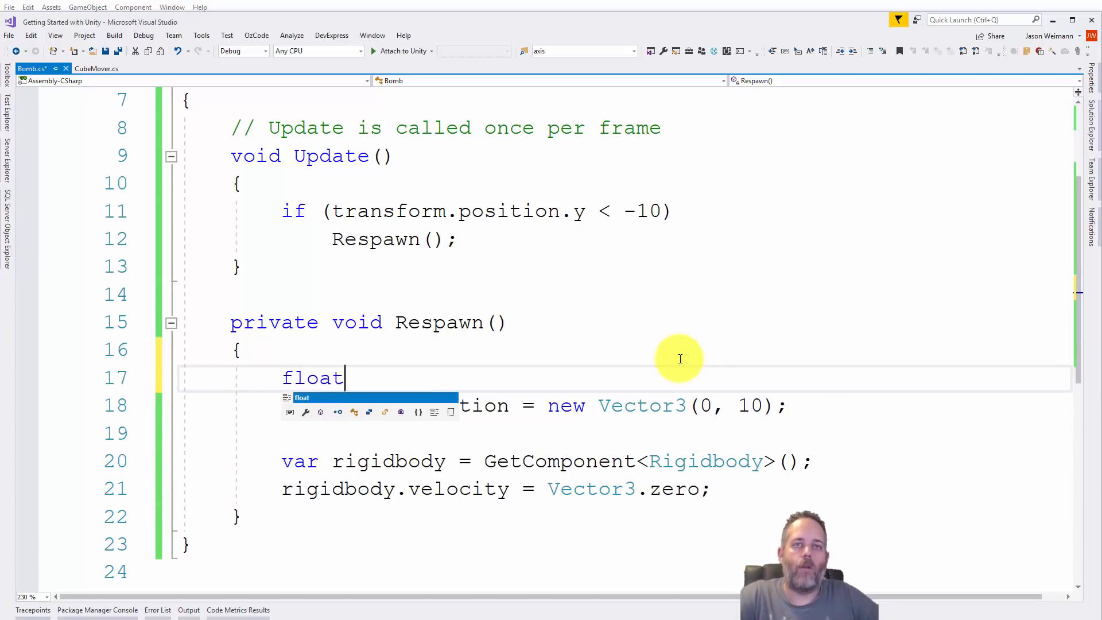
type(" randomX = ")
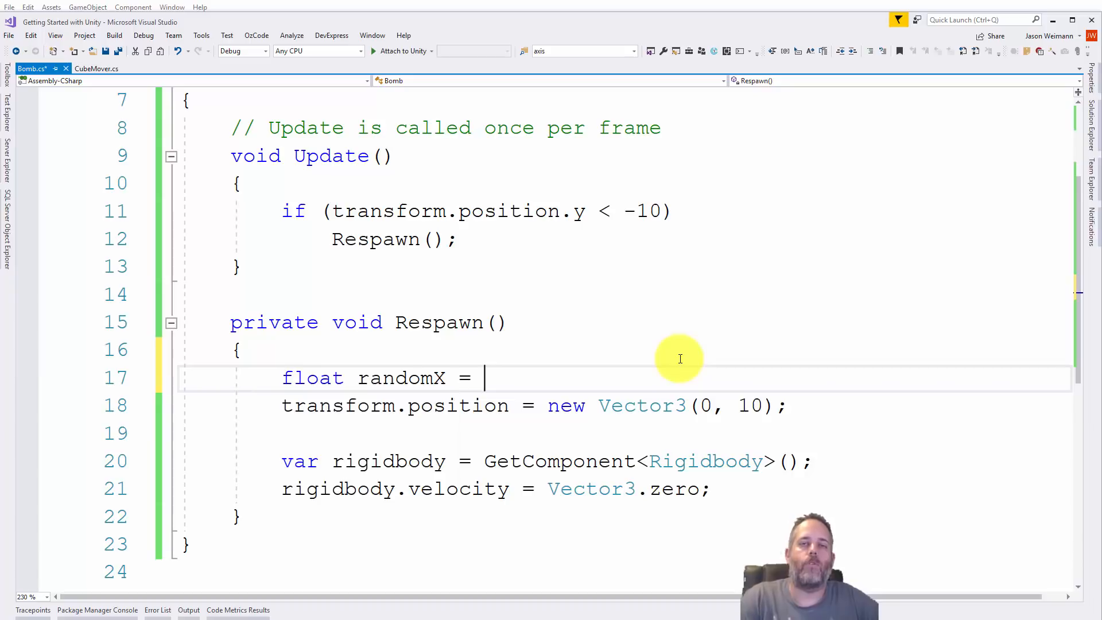
type("UnityEngine.")
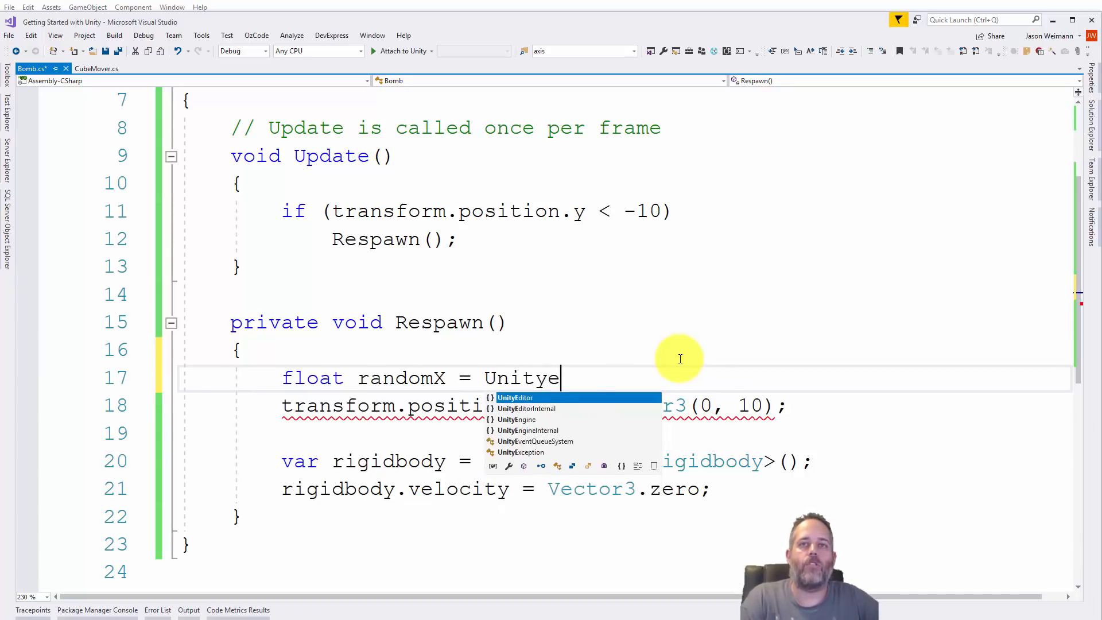
type("Random")
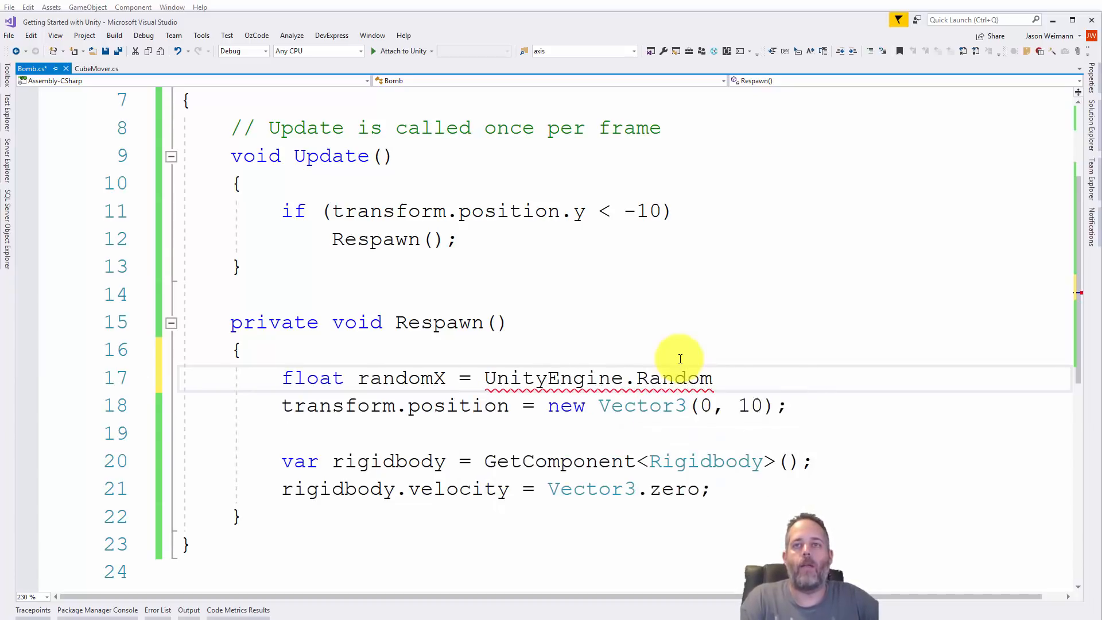
type(".Range")
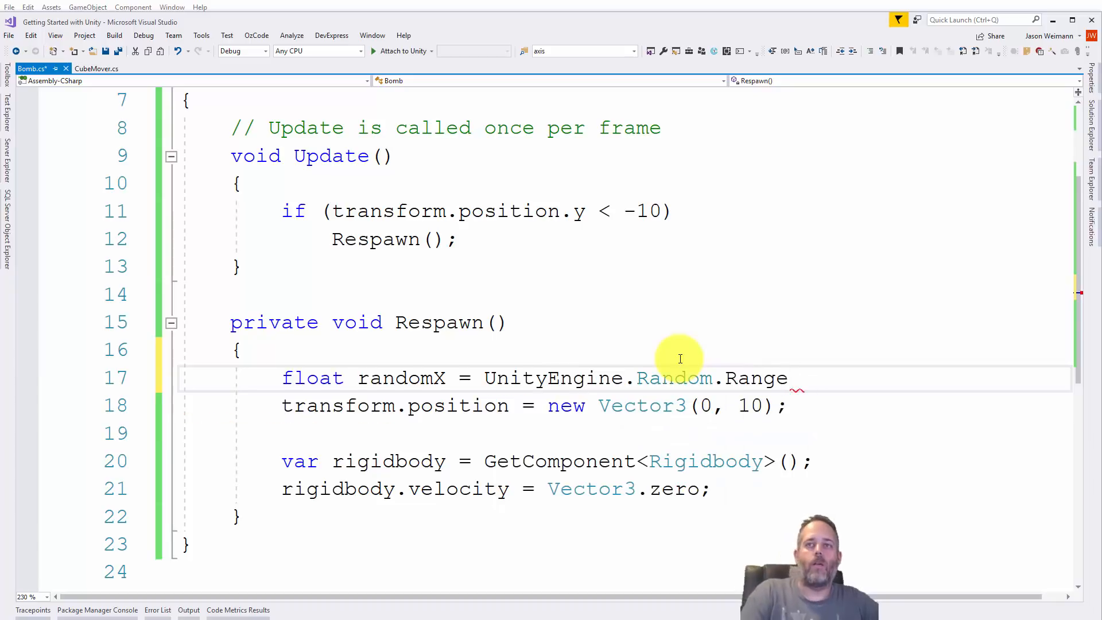
type("(")
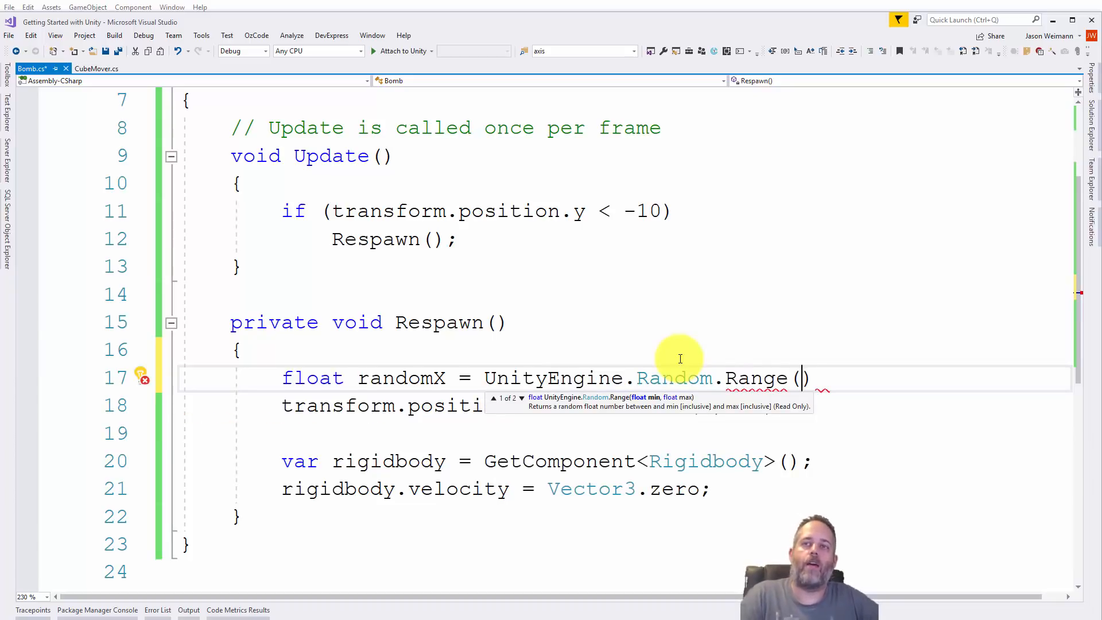
type("-10, ")
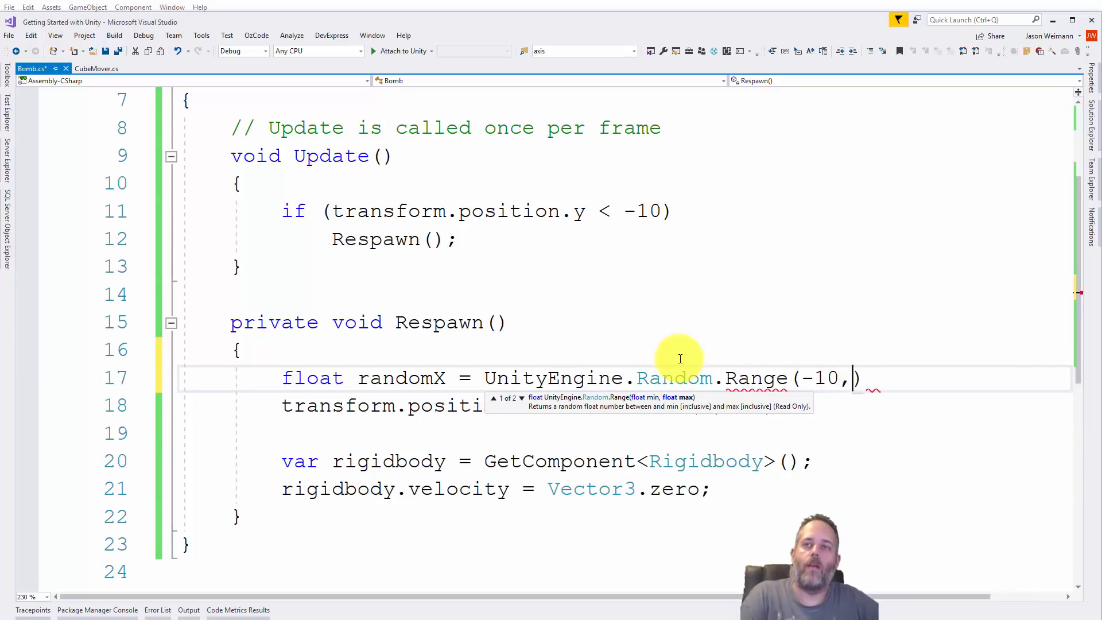
type("10")
key("End")
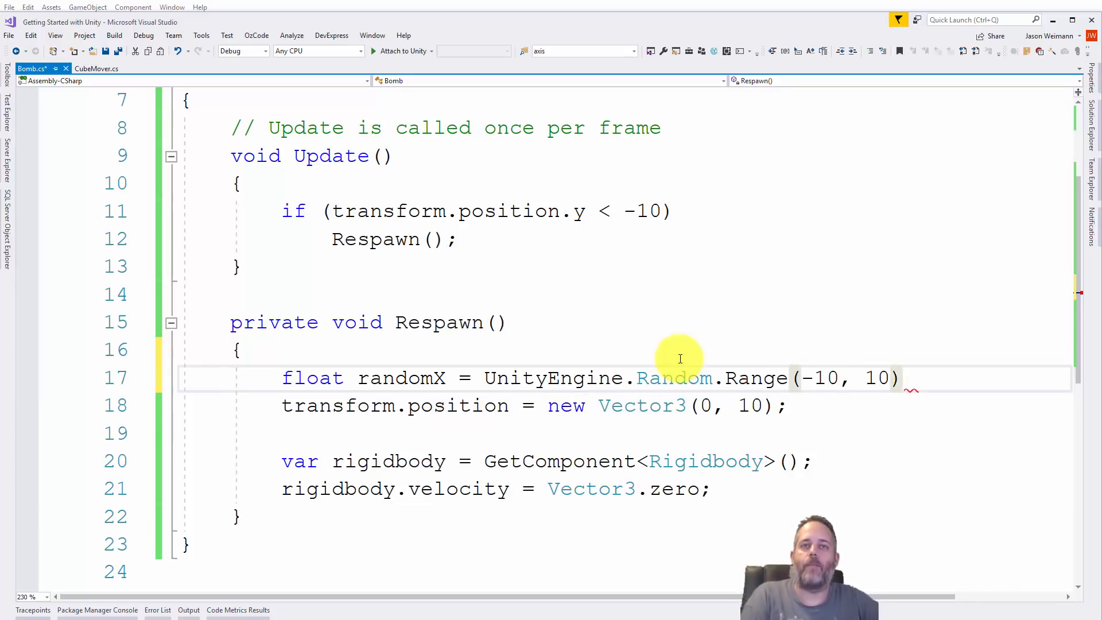
type(";")
- Replace the 0 in Respawn's Vector3 with the randomX variable and save the script
left_click(409, 377)
double_click(408, 378)
key("ctrl+c")
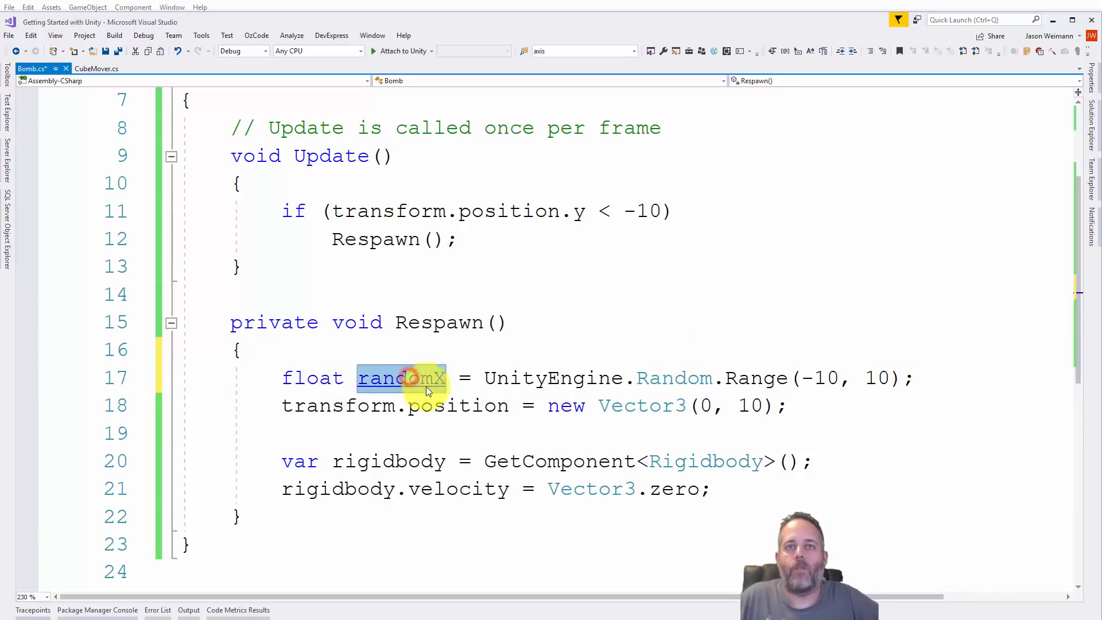
left_click(706, 408)
key("ctrl+v")
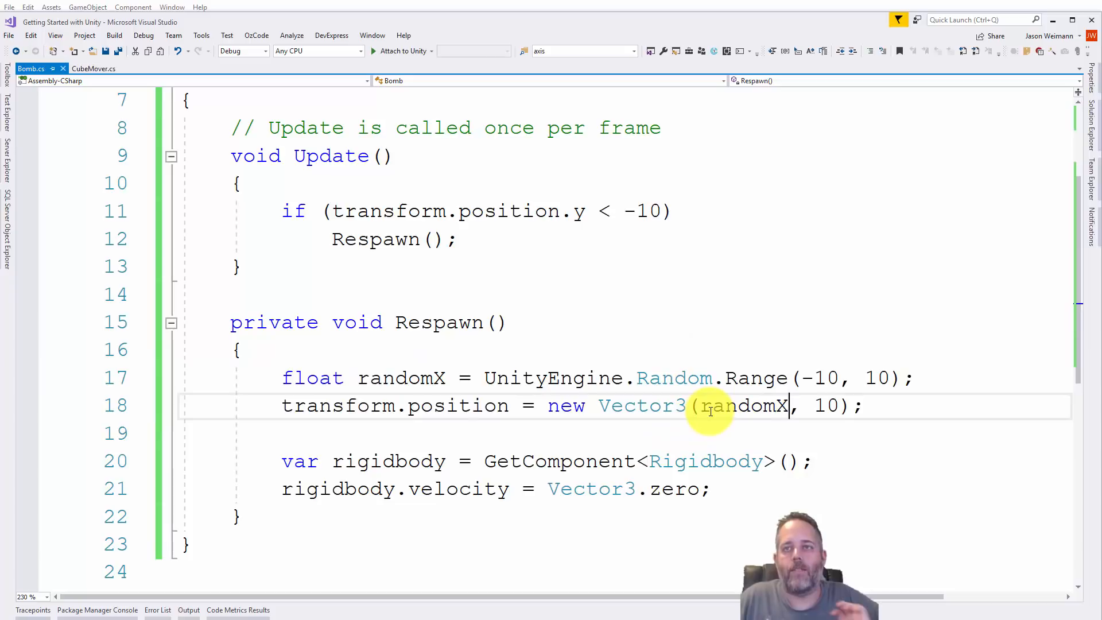
- Duplicate the randomX declaration on the line below, followed by a blank line, and rename the copied variable to randomY
left_click(689, 375)
key("Home")
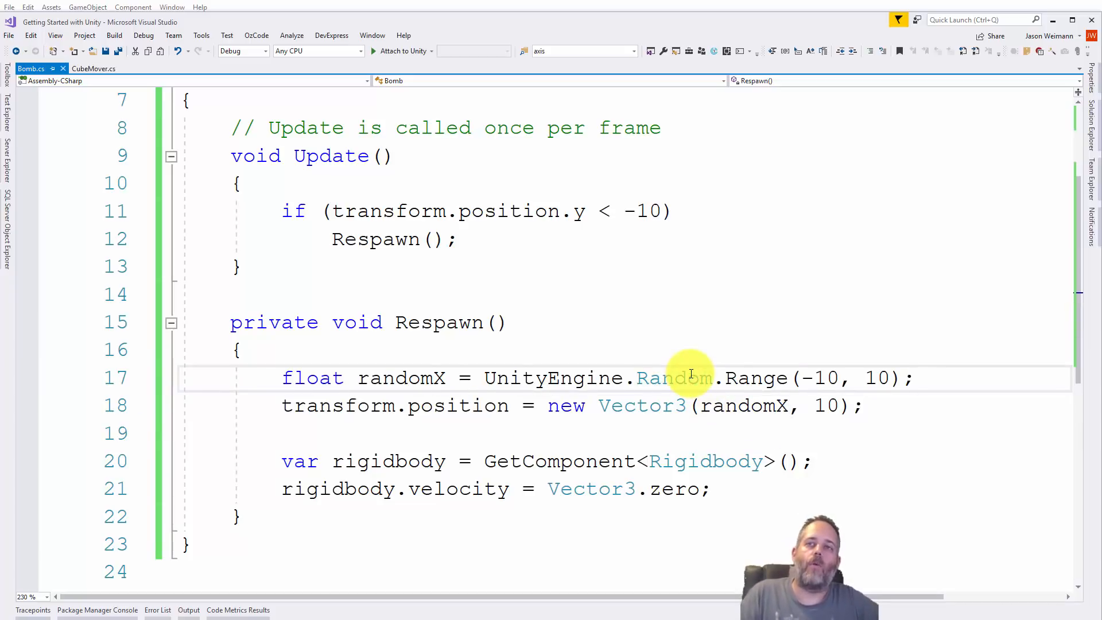
key("shift+End")
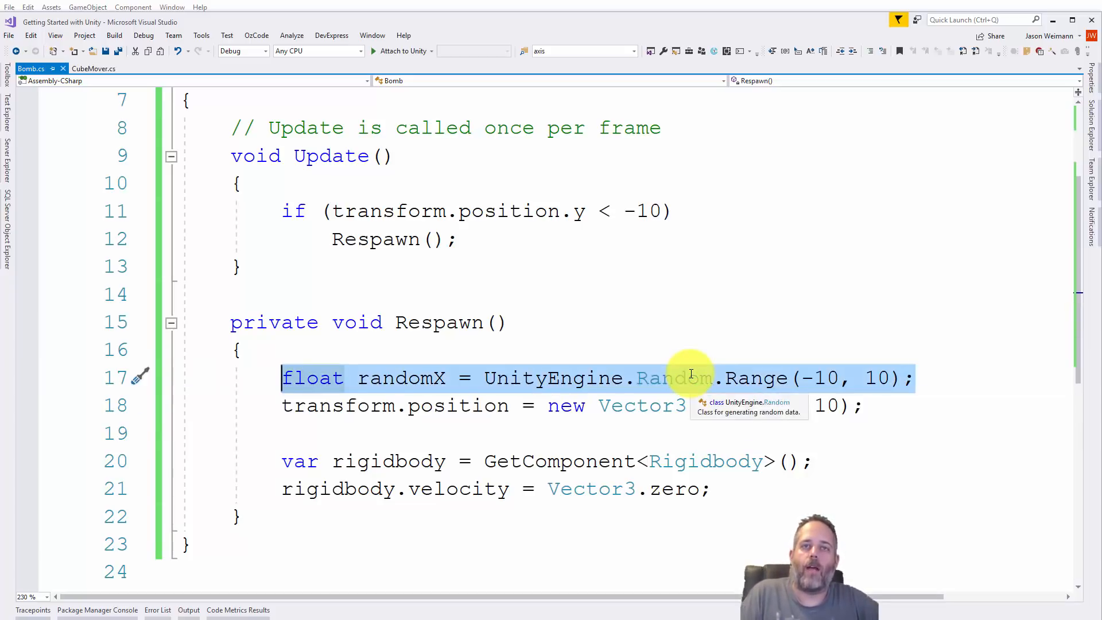
key("ctrl+c")
key("End")
key("Return")
key("ctrl+v")
key("Return")
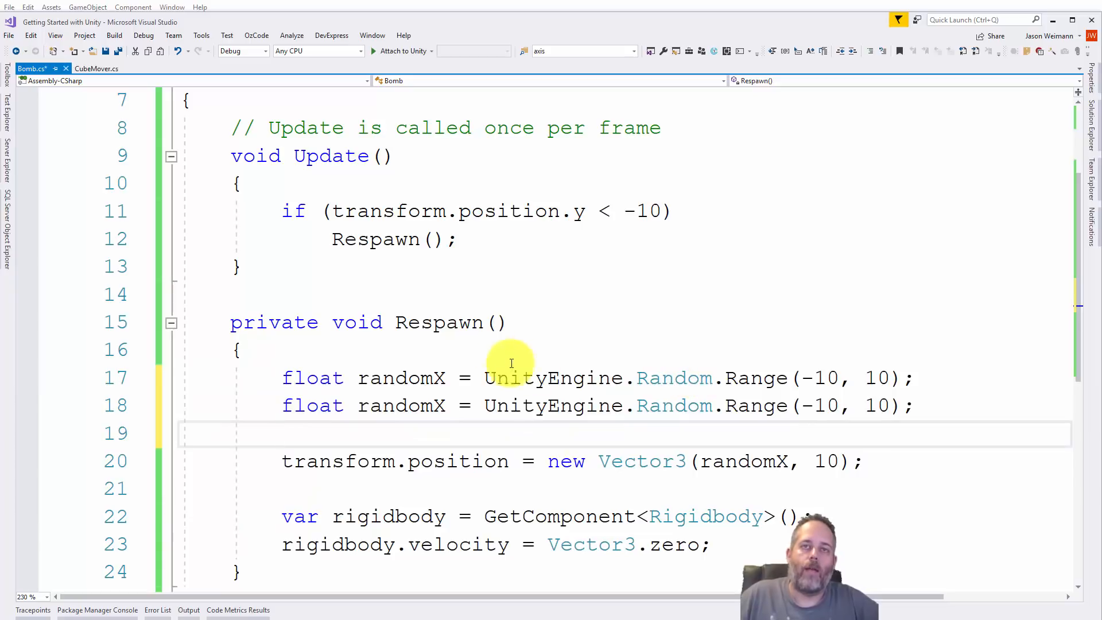
left_click(433, 406)
key("Delete")
type("Y")
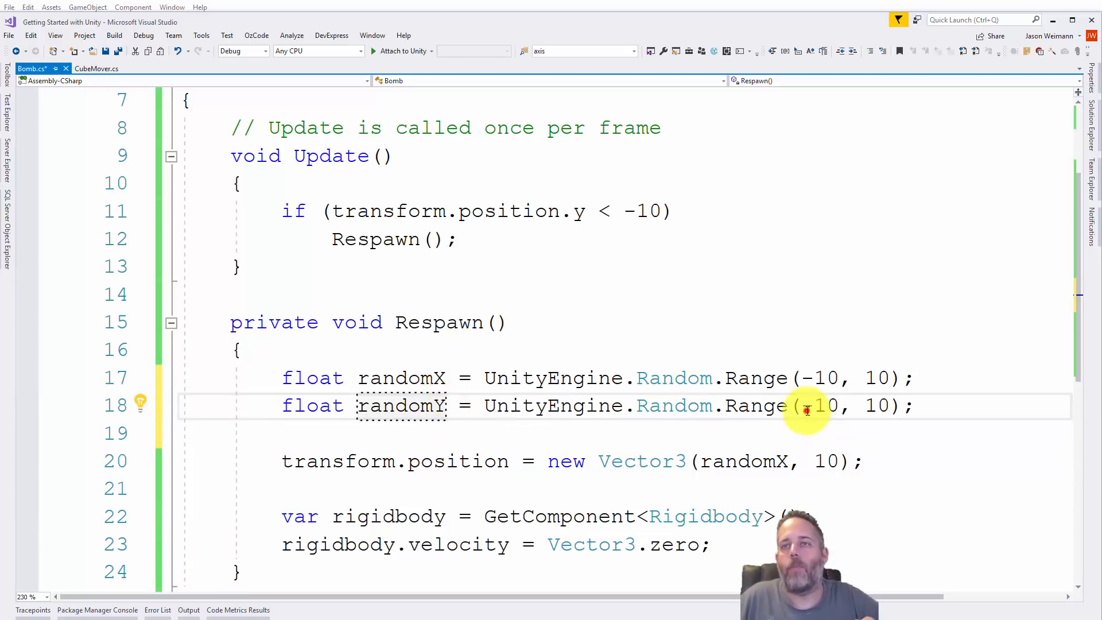
- Change the random range of randomY to (10, 20)
left_click(803, 407)
key("Delete")
key("End")
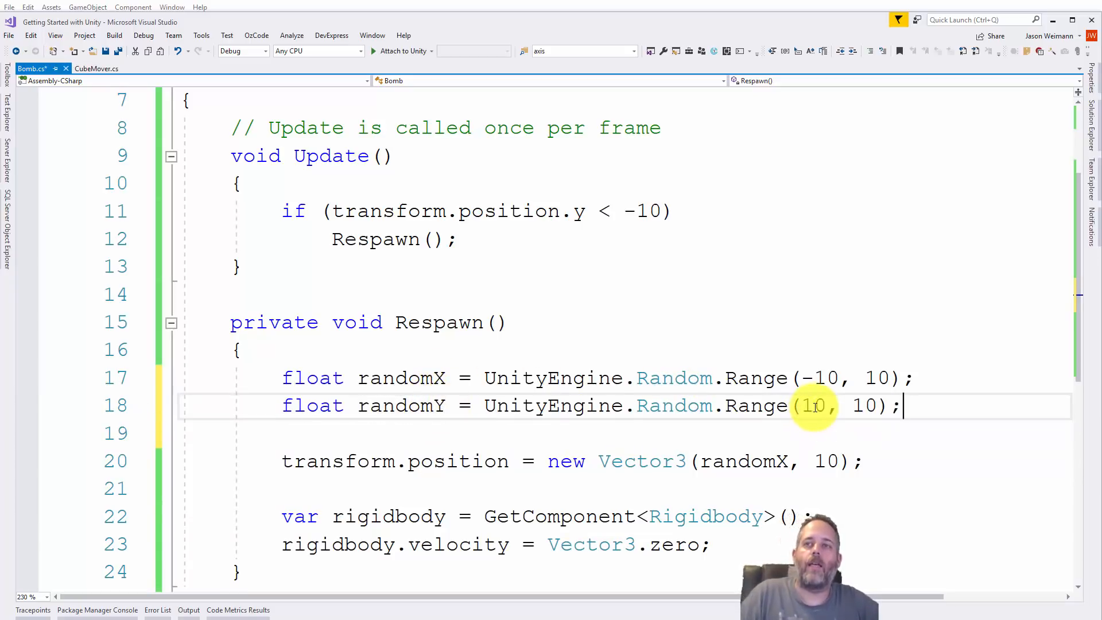
key("Left")
key("Left")
key("BackSpace")
key("BackSpace")
type("20")
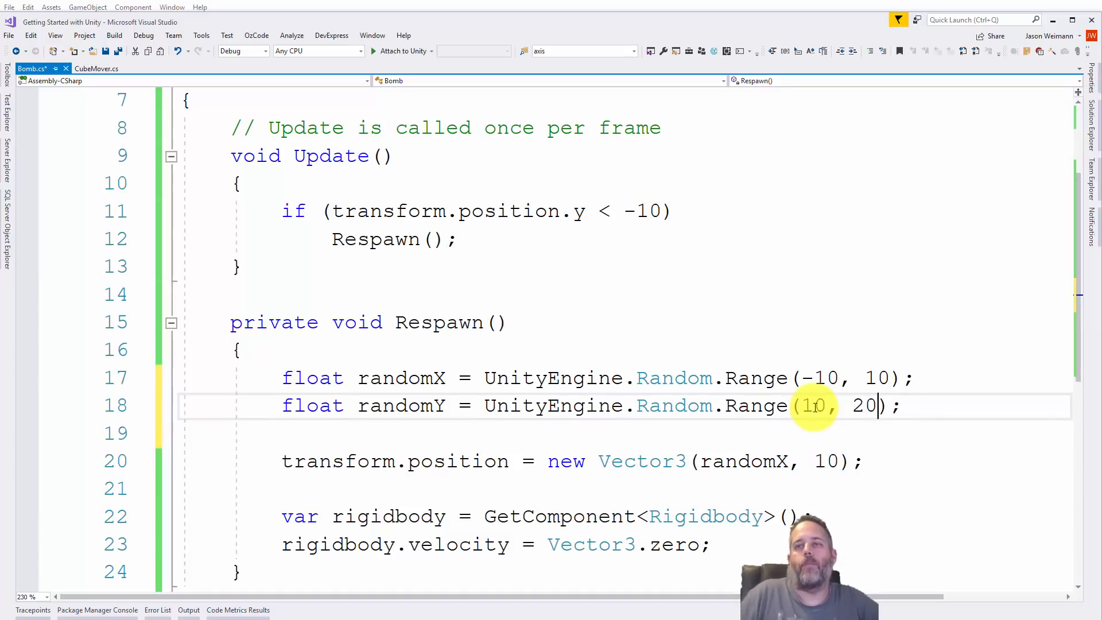
- Replace the 10 in Respawn's Vector3 with the randomY variable and save the Bomb script
double_click(420, 406)
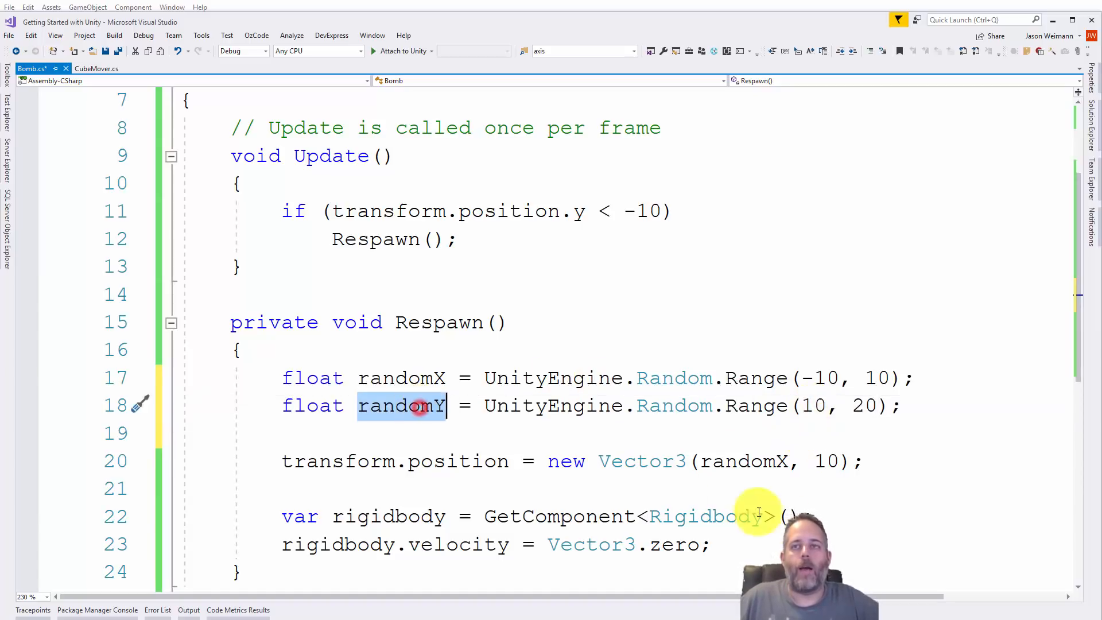
key("ctrl+c")
double_click(827, 461)
key("ctrl+v")
left_click(698, 430)
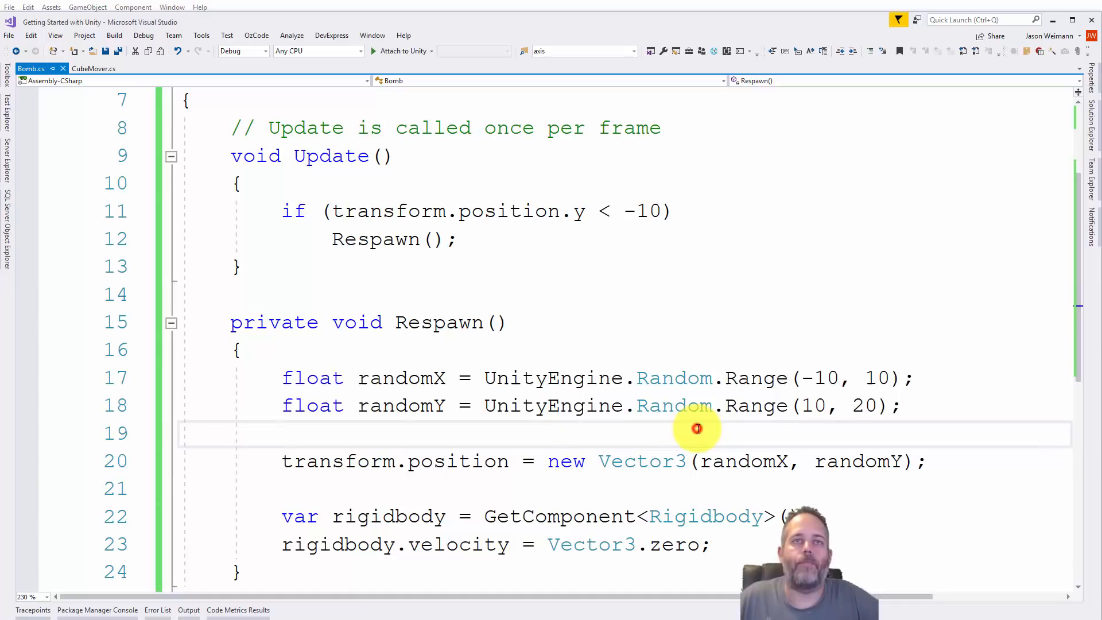
scroll(698, 429, "up", 1)
scroll(698, 429, "down", 1)
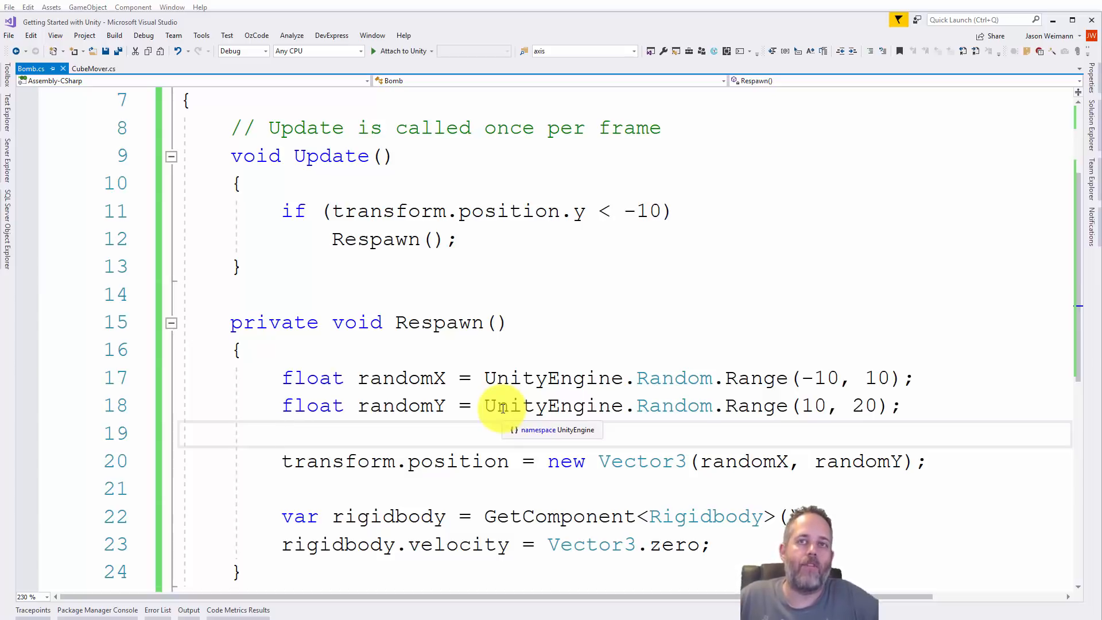
- Add a private void OnEnable() method at the start of the Bomb class, above the Update comment
scroll(516, 423, "up", 2)
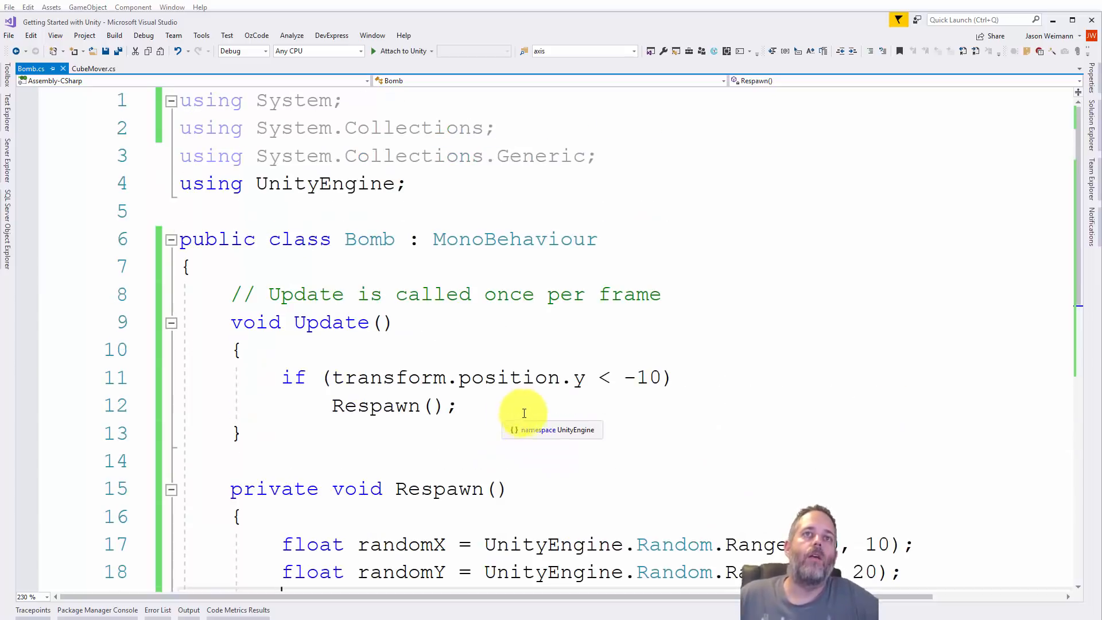
left_click(397, 288)
key("Up")
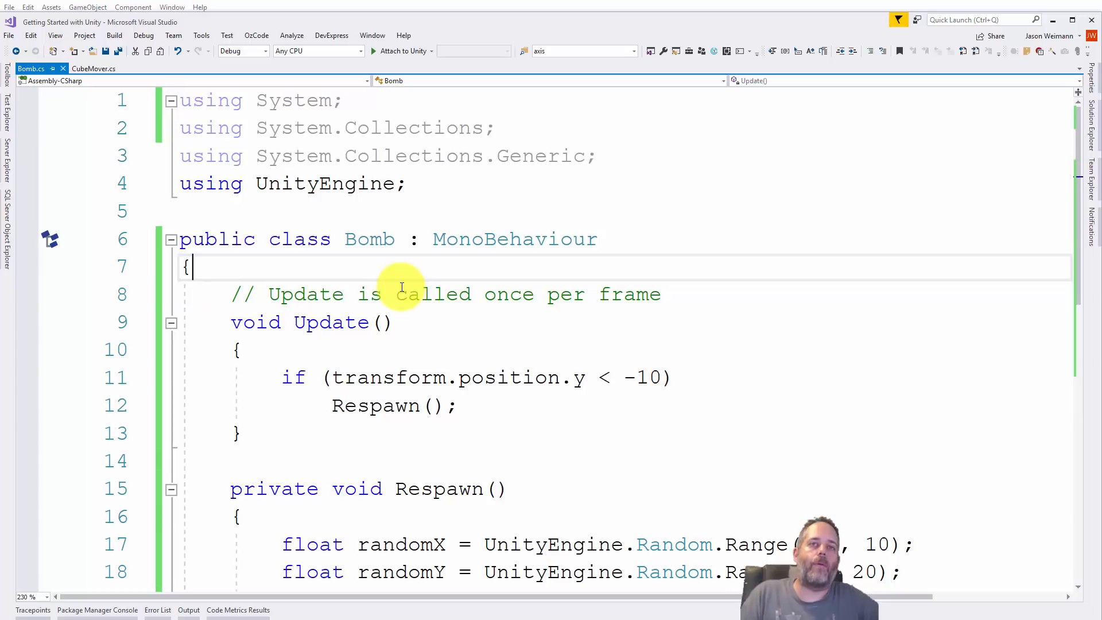
key("Return")
key("Return")
key("Up")
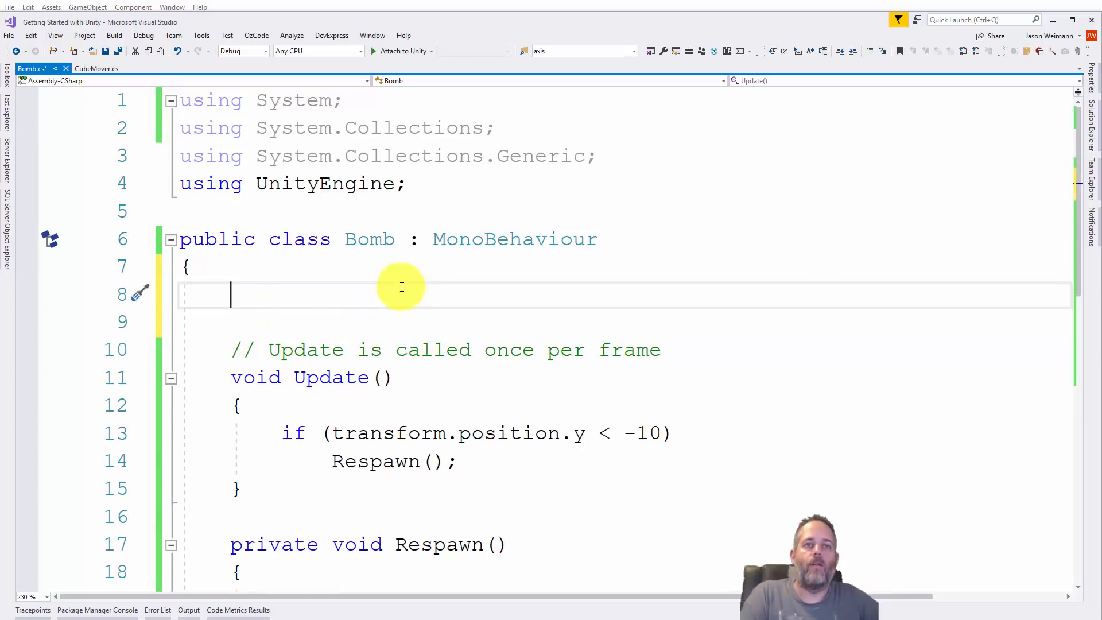
type("onen")
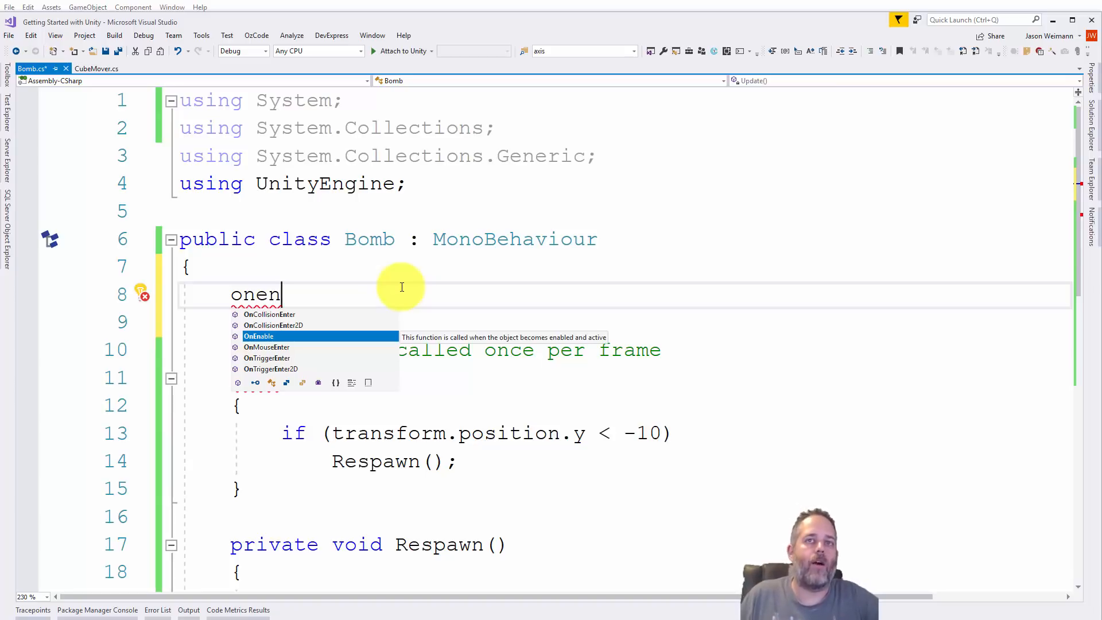
key("Tab")
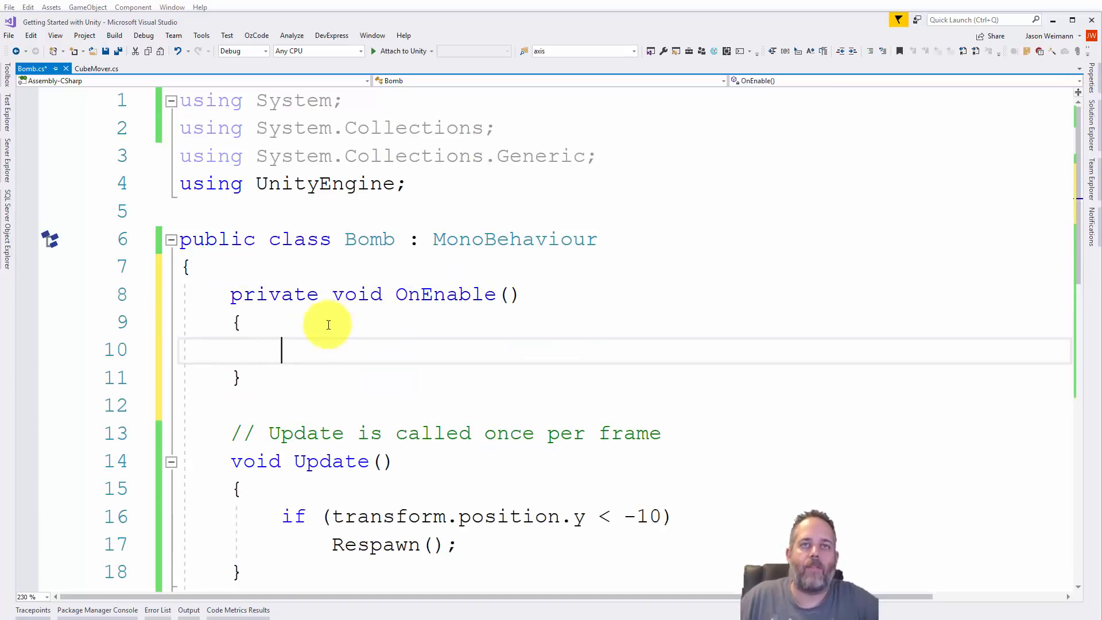
- Call Respawn(); inside the OnEnable method and save the script
scroll(377, 334, "down", 2)
type("Respawn();")
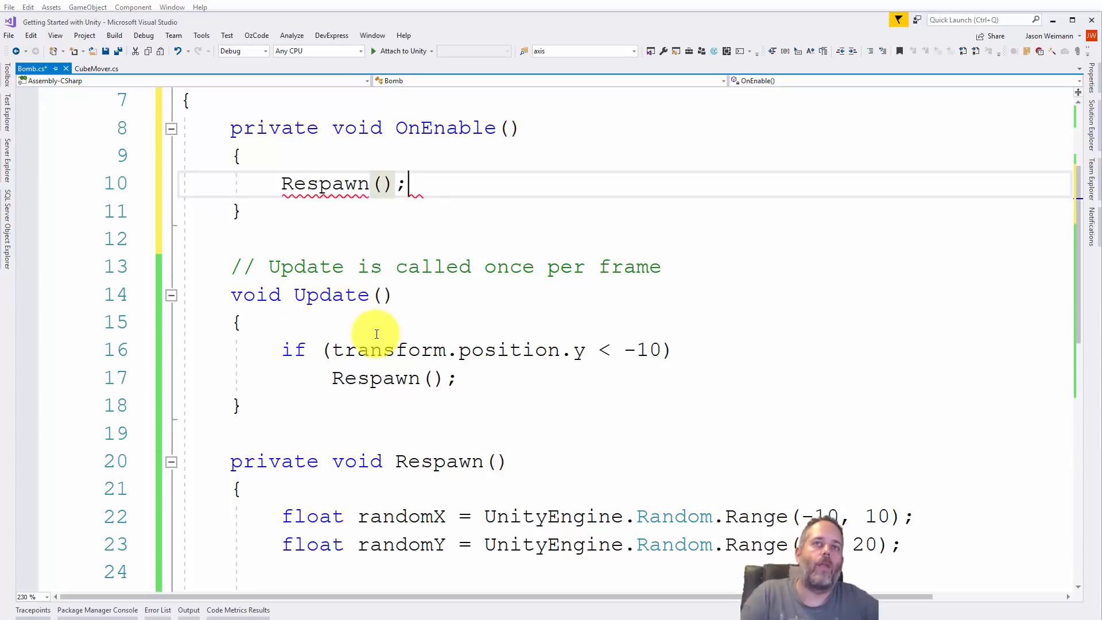
key("ctrl+s")
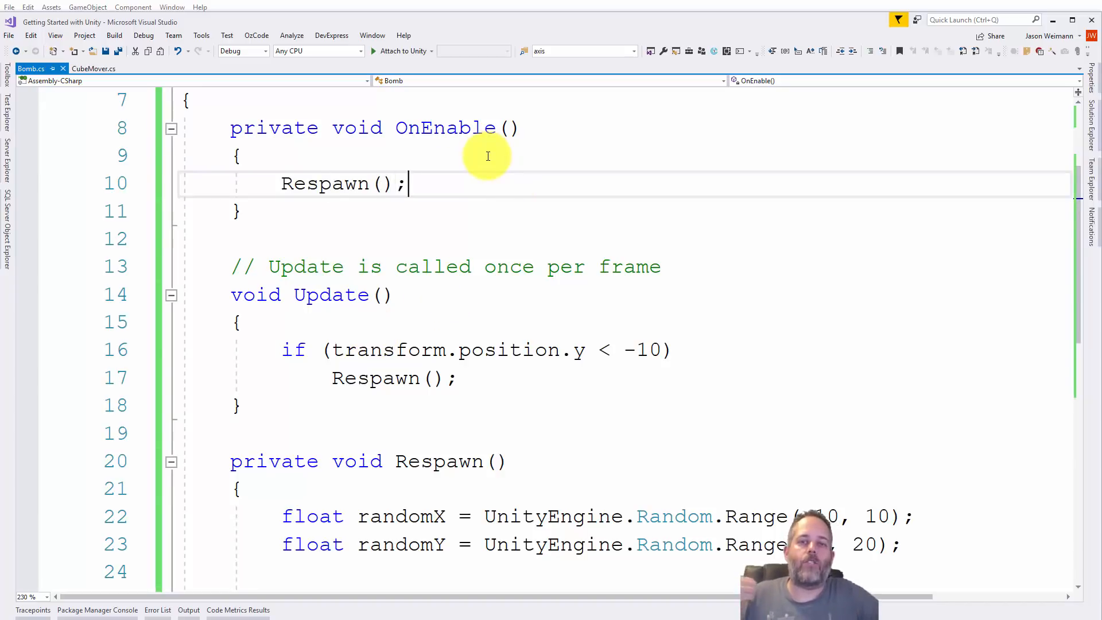
- Switch to Unity and toggle the Bomb object's active state several times, leaving it inactive
left_click(512, 5)
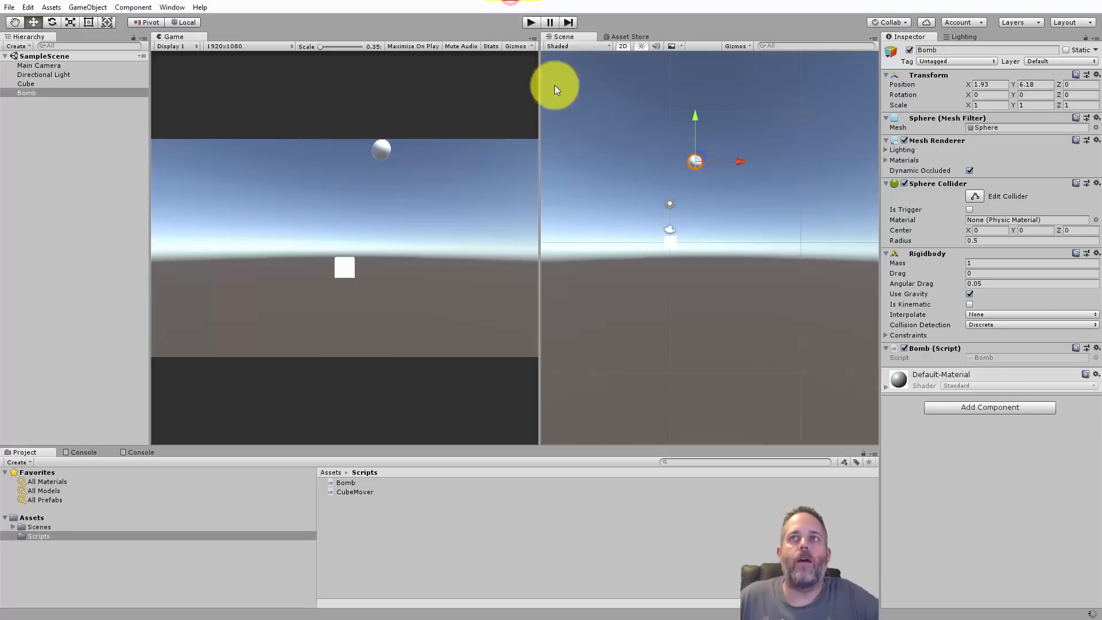
left_click(909, 50)
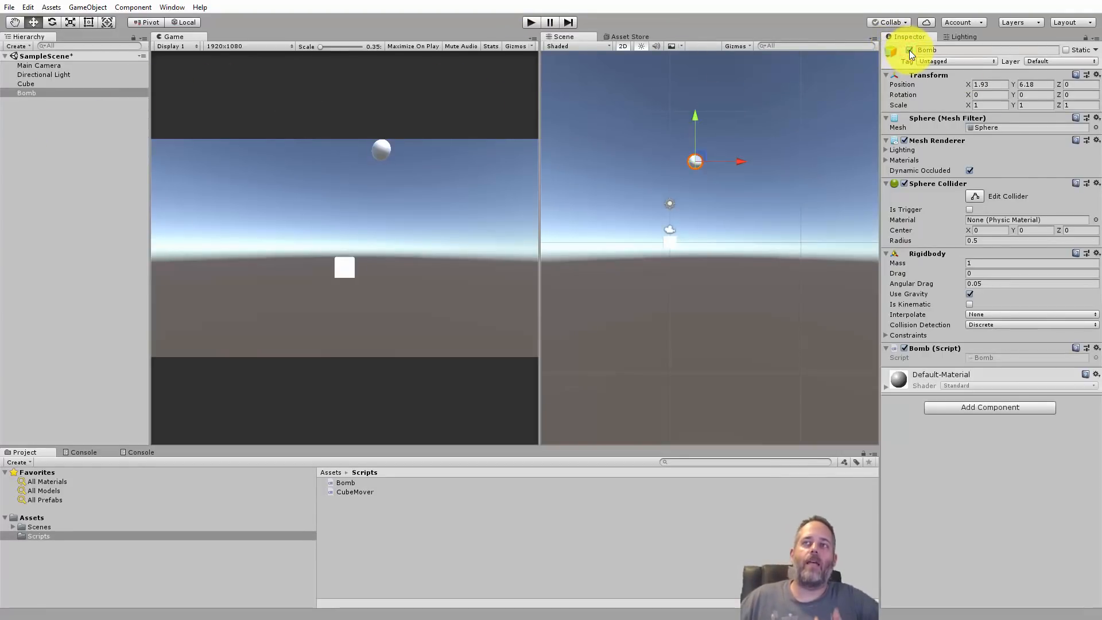
left_click(909, 50)
left_click(909, 50)
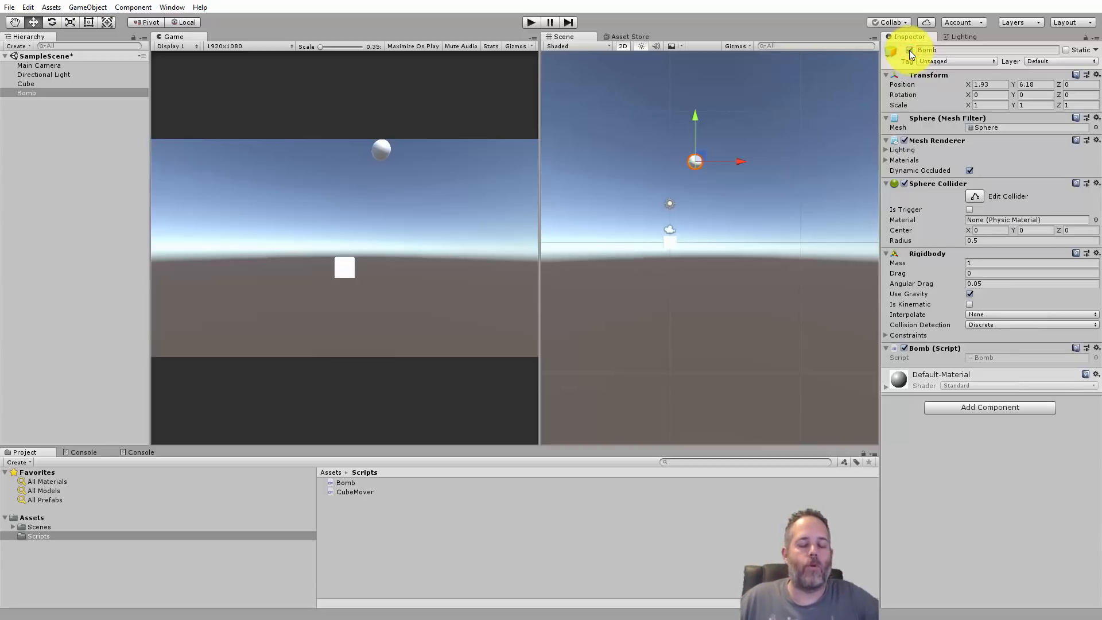
left_click(909, 50)
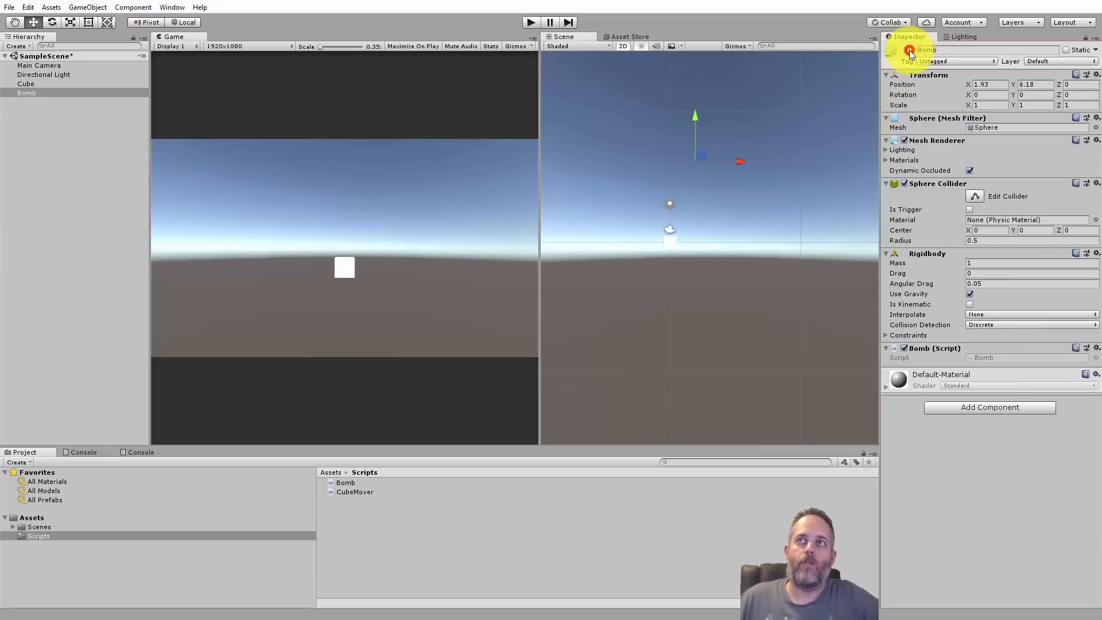
left_click(909, 50)
left_click(909, 50)
left_click(909, 50)
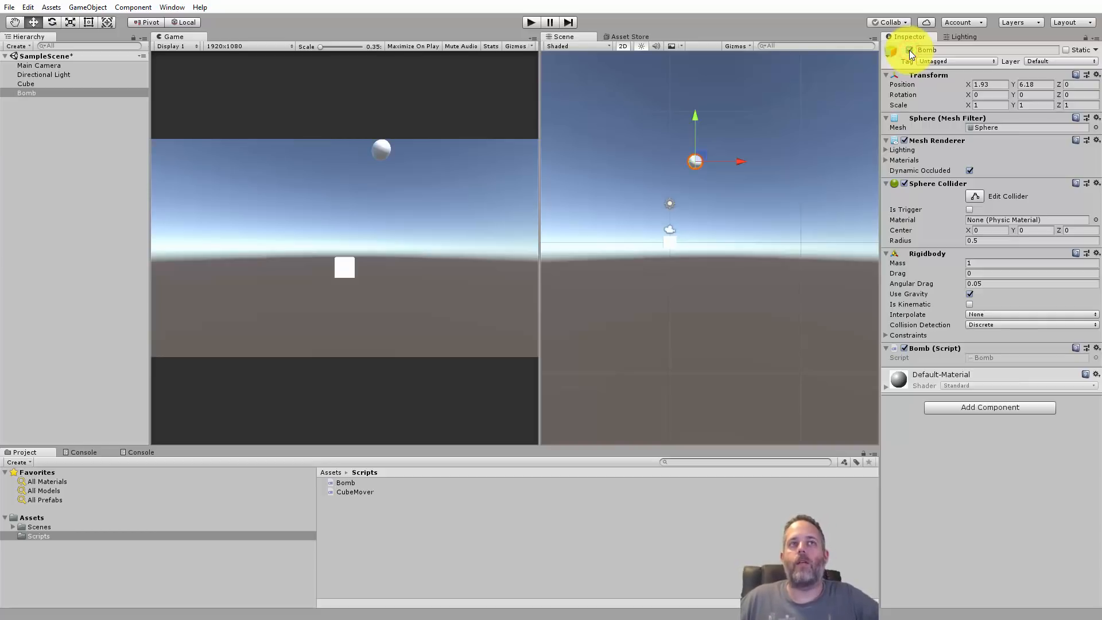
left_click(909, 50)
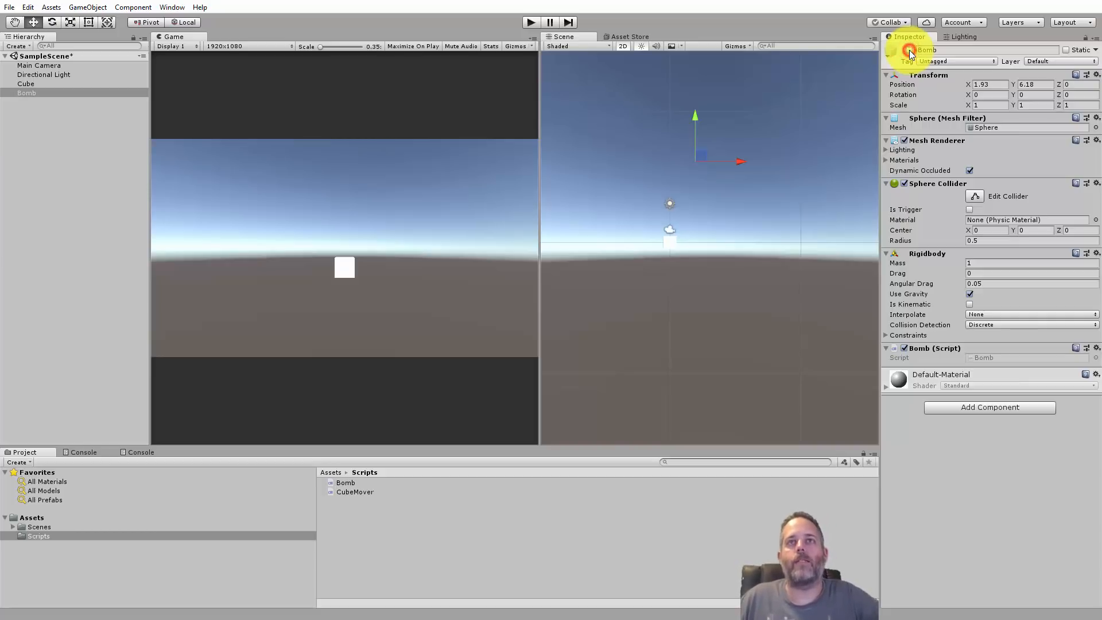
- Run the game, activate the Bomb during play to test its OnEnable respawn, and stop the game
left_click(537, 23)
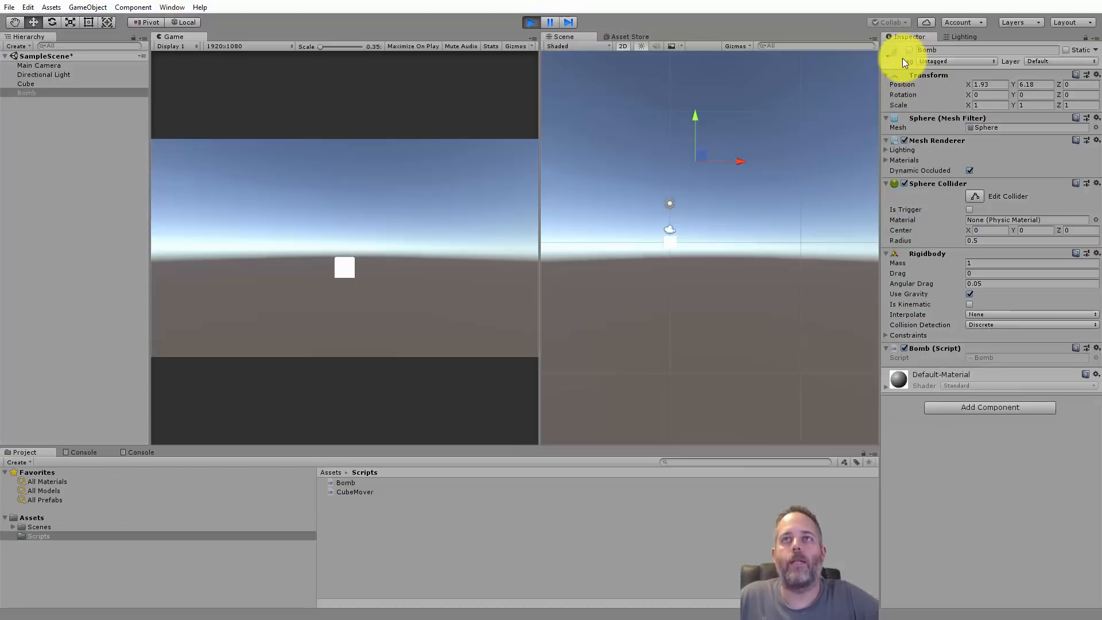
left_click(909, 51)
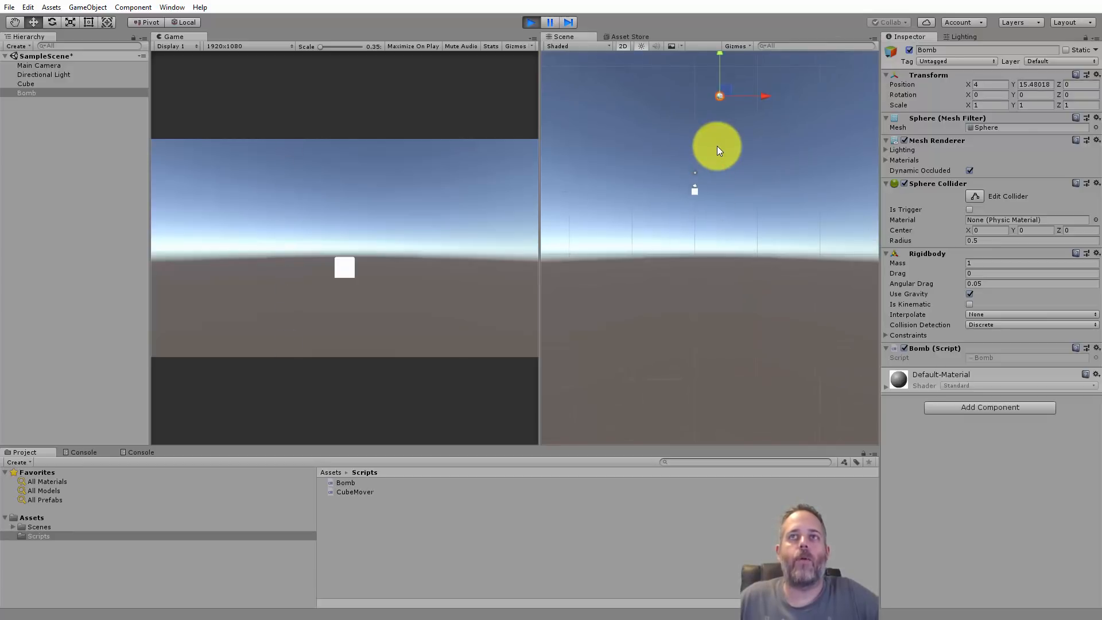
left_click(523, 21)
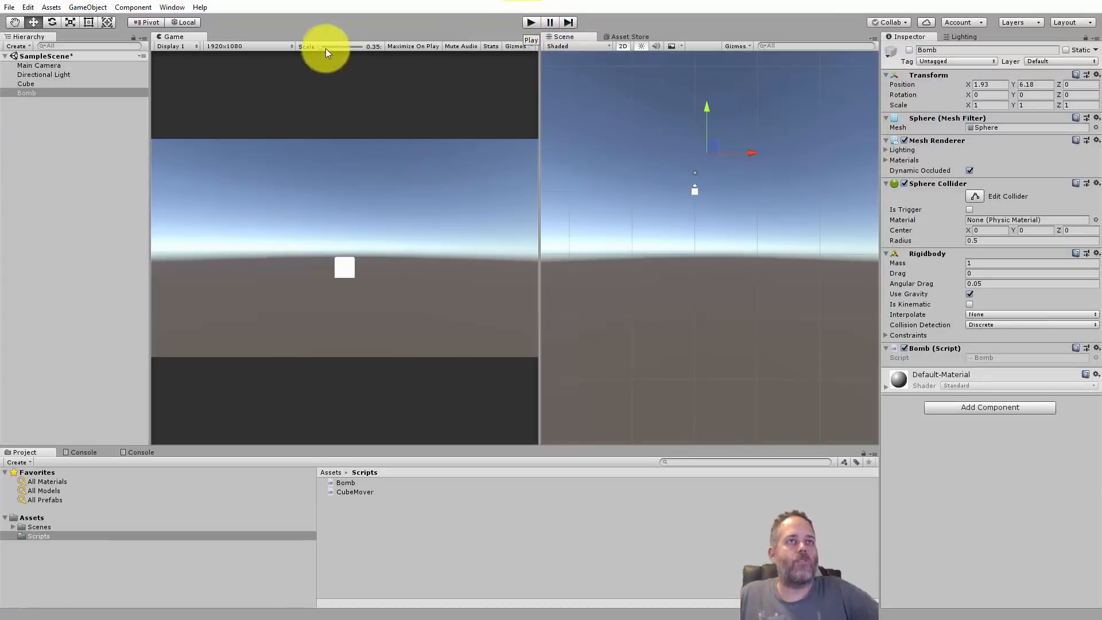
- Select the Bomb object in the scene hierarchy and make it active again
left_click(114, 93)
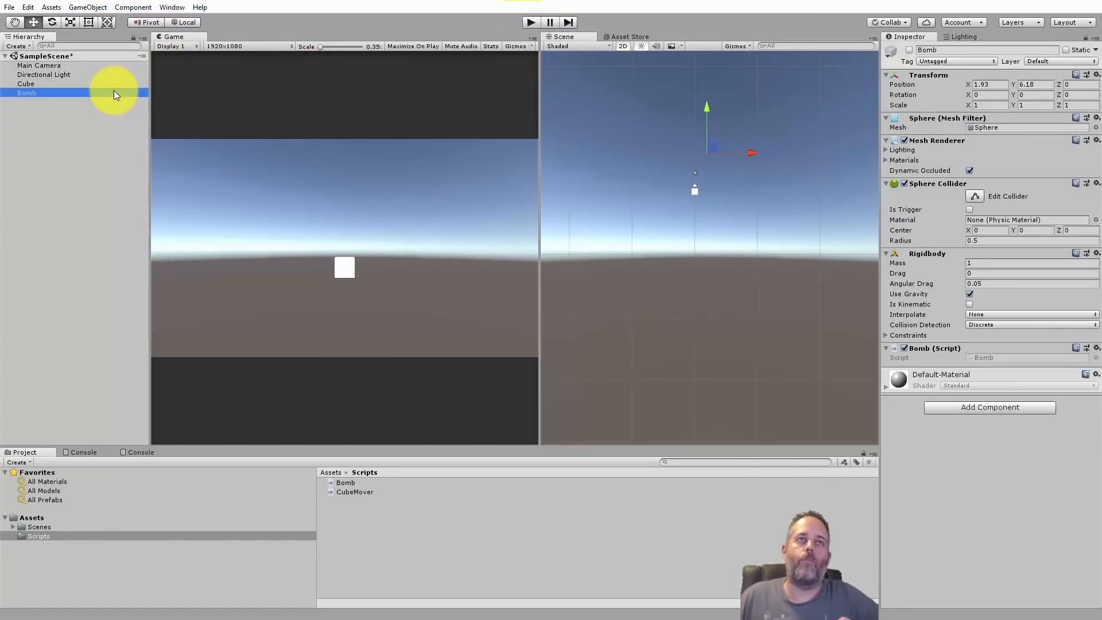
left_click(34, 132)
left_click(36, 93)
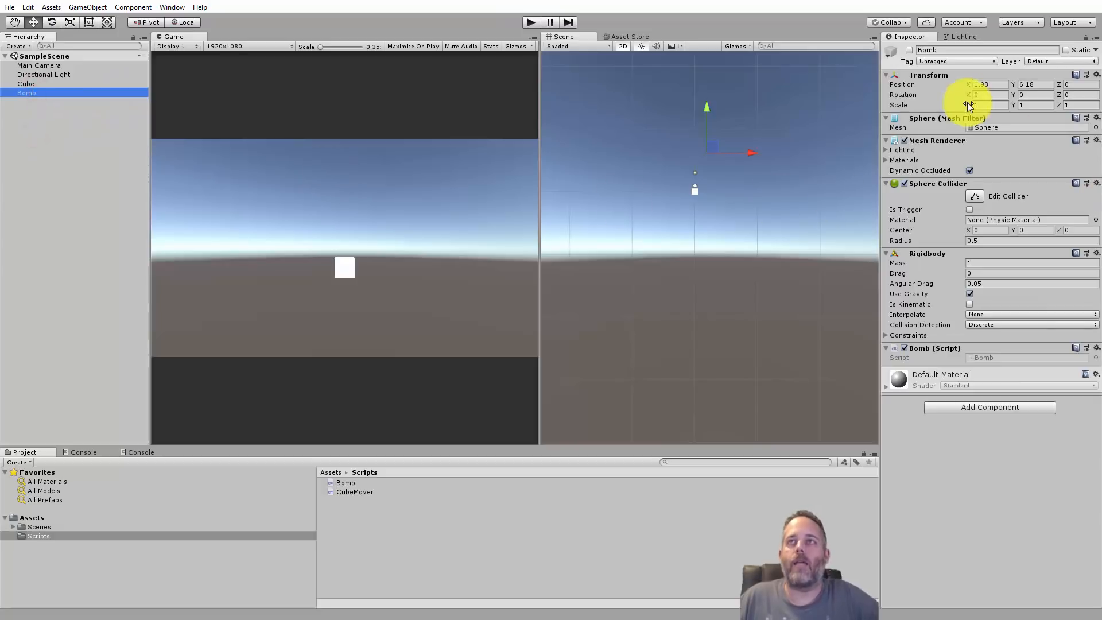
left_click(909, 50)
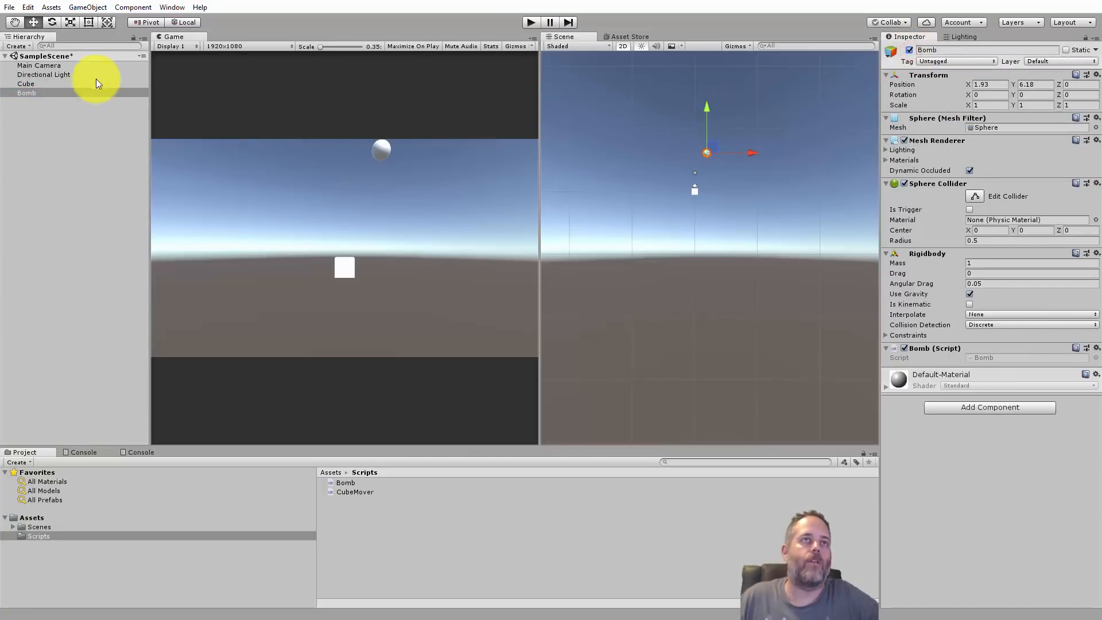
- Duplicate the Bomb object nine times and briefly run the game to test the falling bombs
left_click(84, 92)
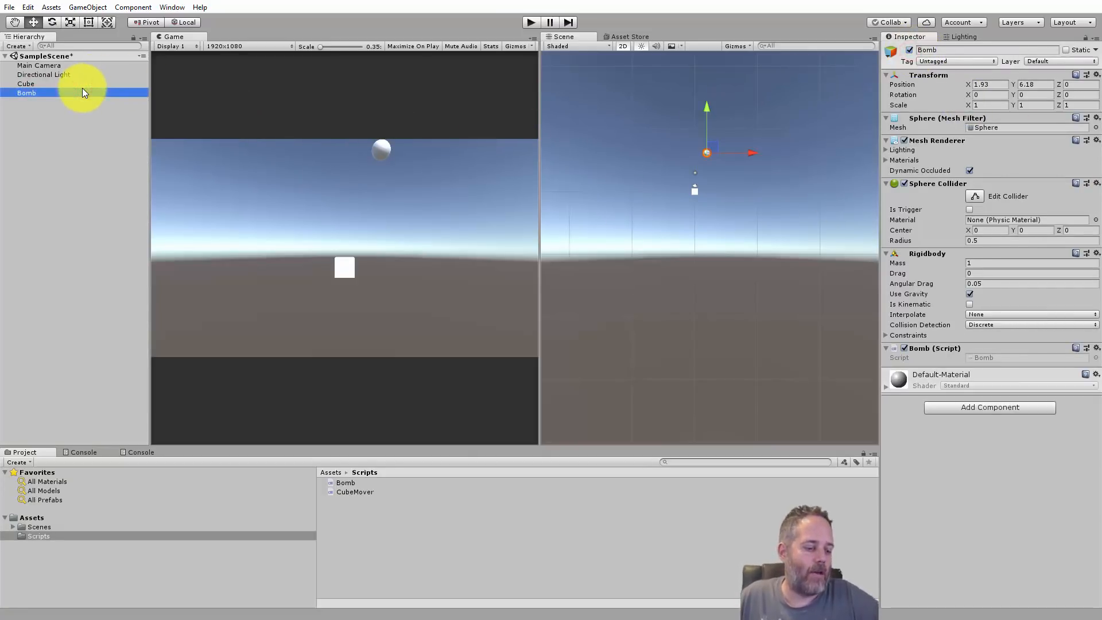
key("ctrl+d")
key("ctrl+d")
key("ctrl+d")
key("ctrl+d")
key("ctrl+d")
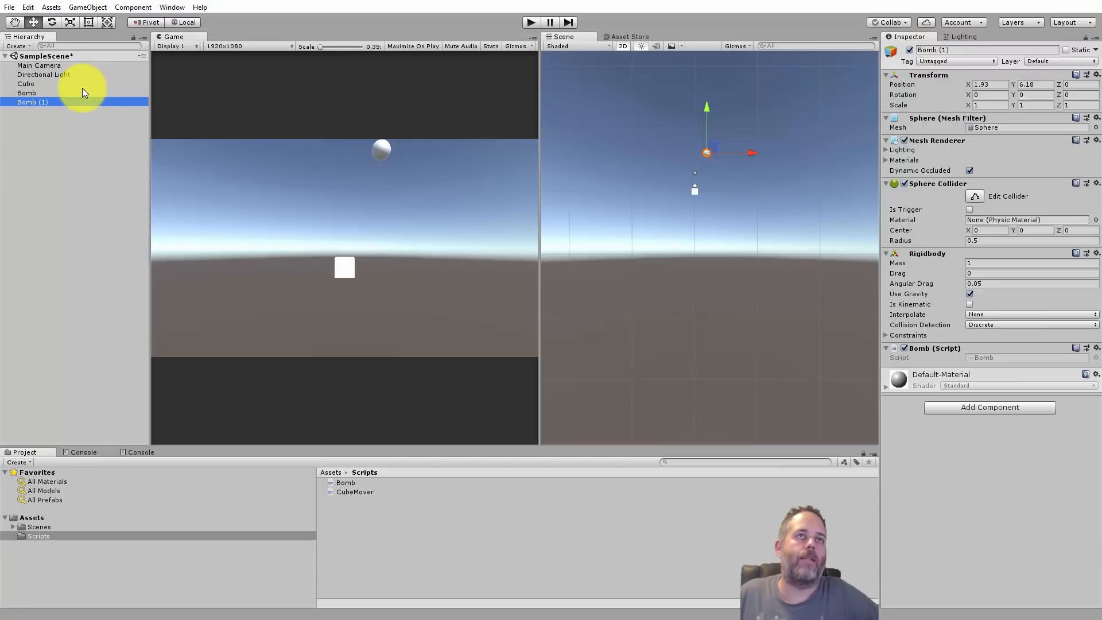
key("ctrl+d")
key("ctrl+d")
key("ctrl+d")
key("ctrl+d")
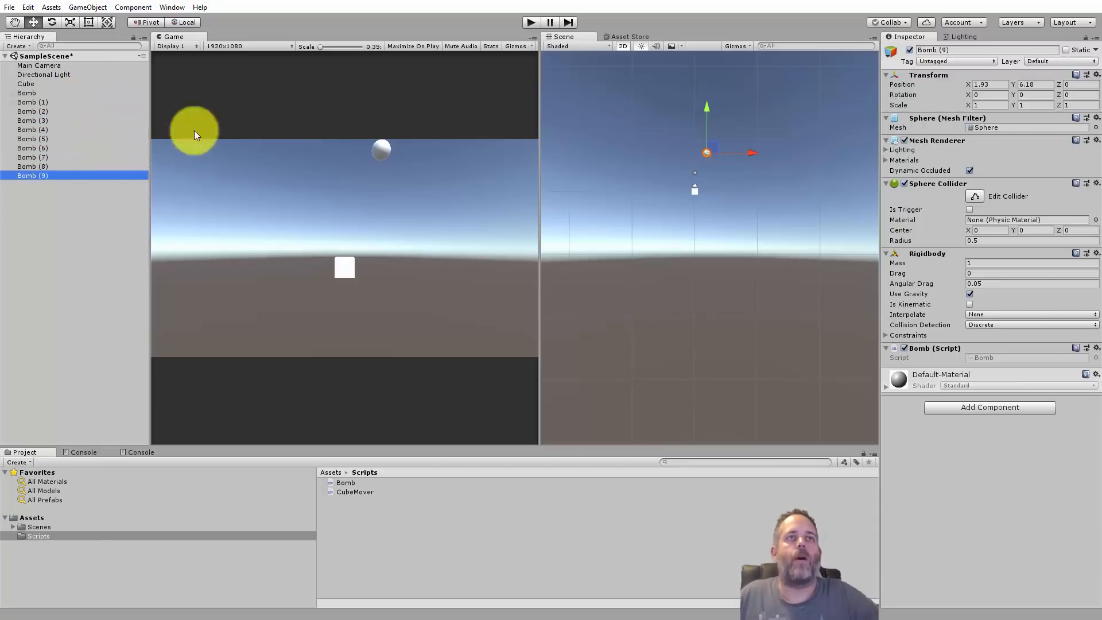
left_click(529, 23)
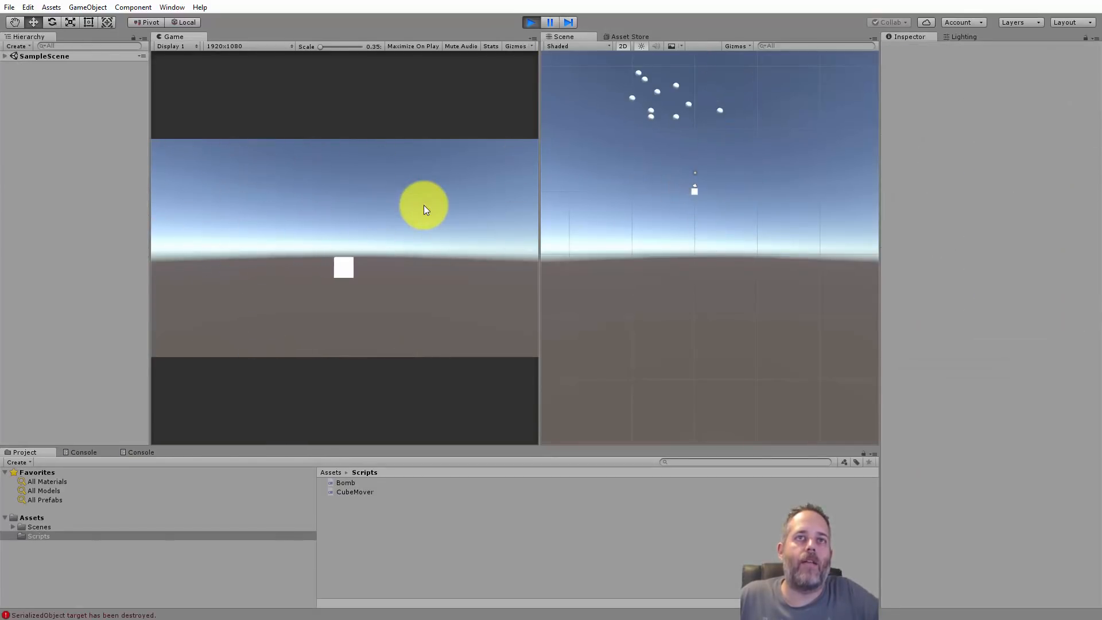
left_click(531, 23)
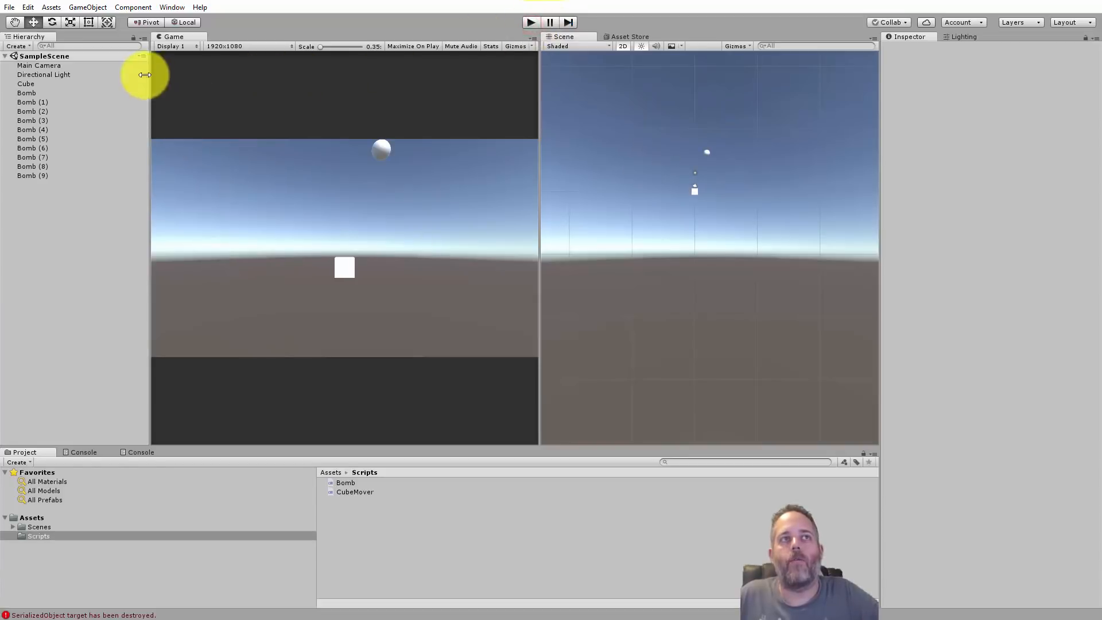
- Move the Cube straight down to a Y position of about -3.77 and save the scene
left_click(26, 83)
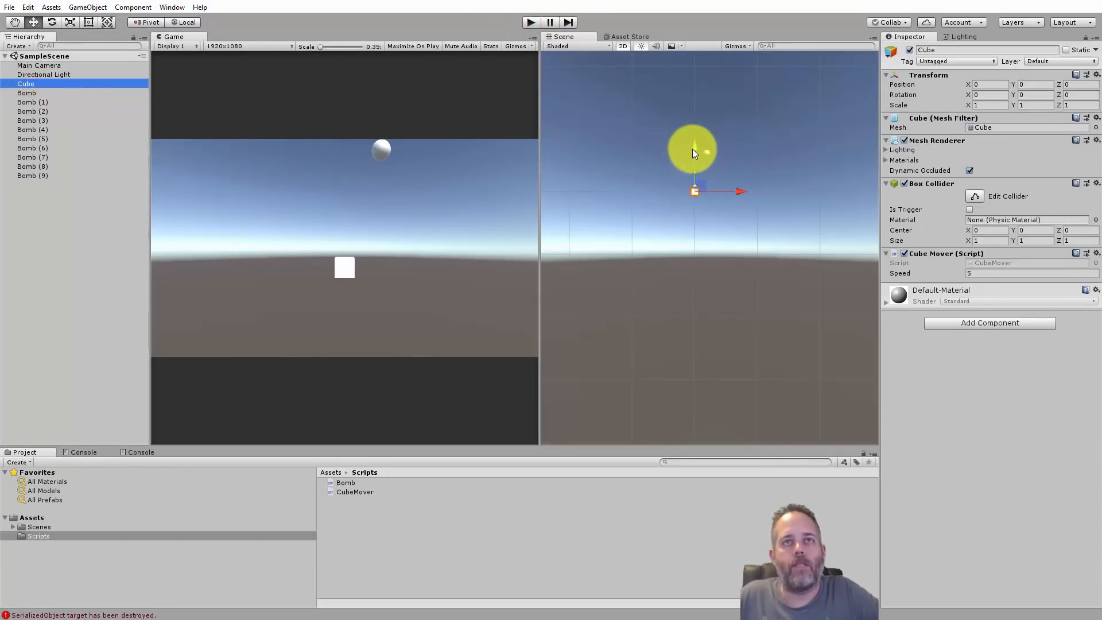
left_click_drag(692, 149, 694, 170)
key("ctrl+s")
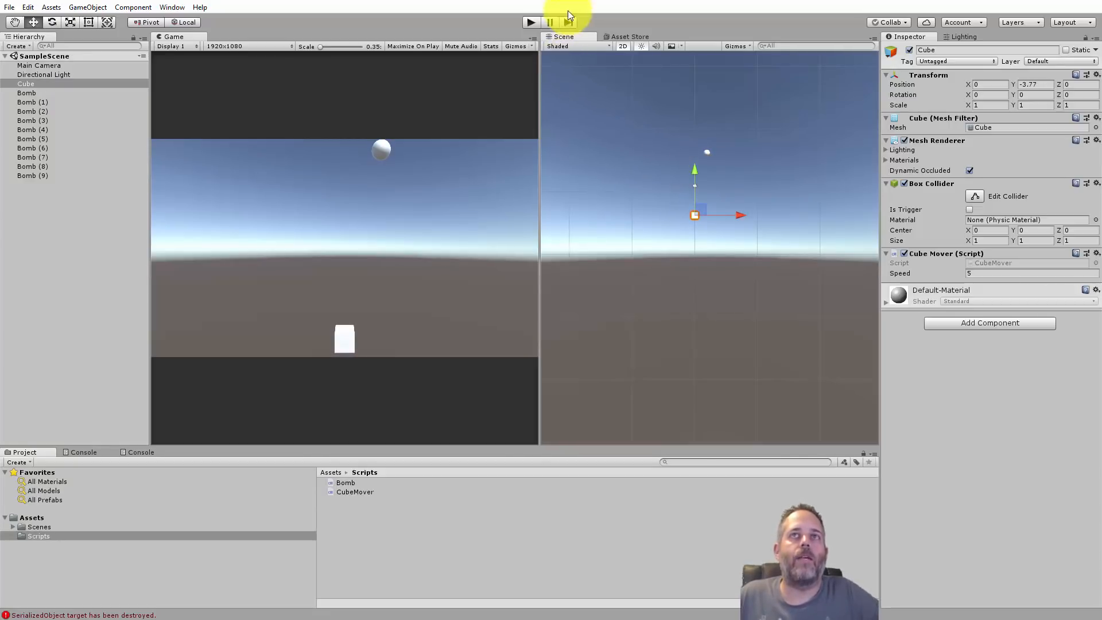
- Run the game, steer the Cube back and forth to dodge the falling bombs, and stop the game
left_click(532, 22)
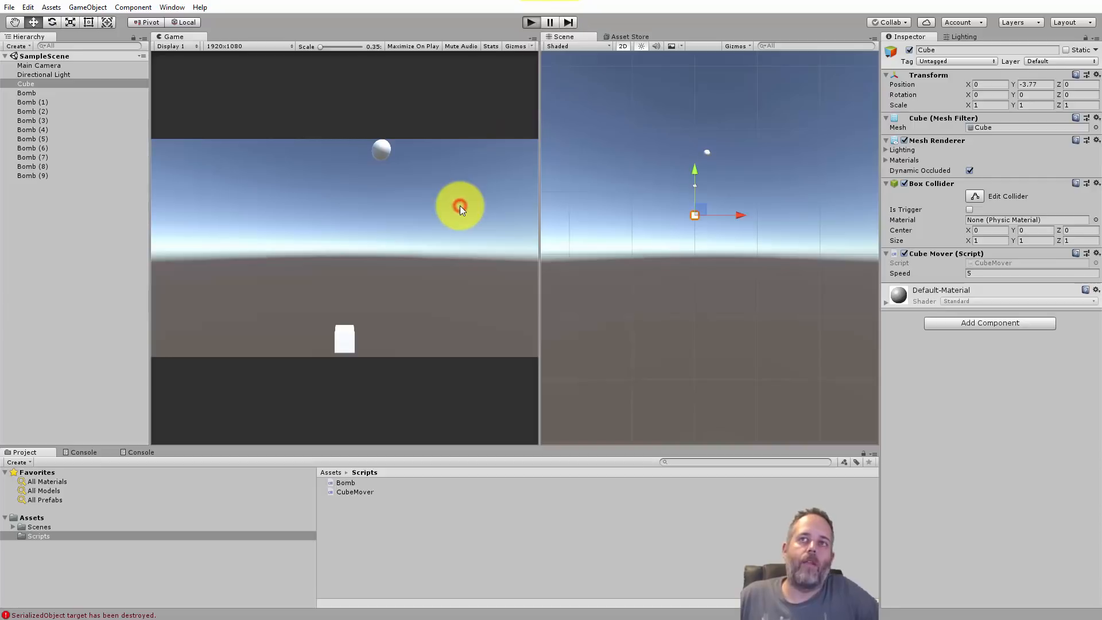
key("Left")
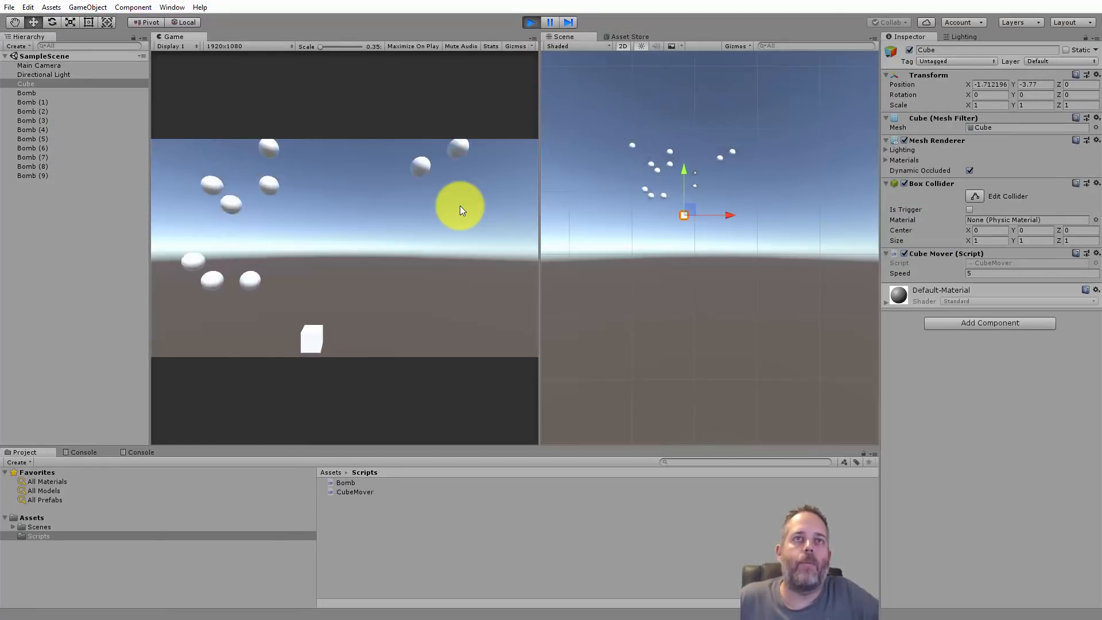
key("Right")
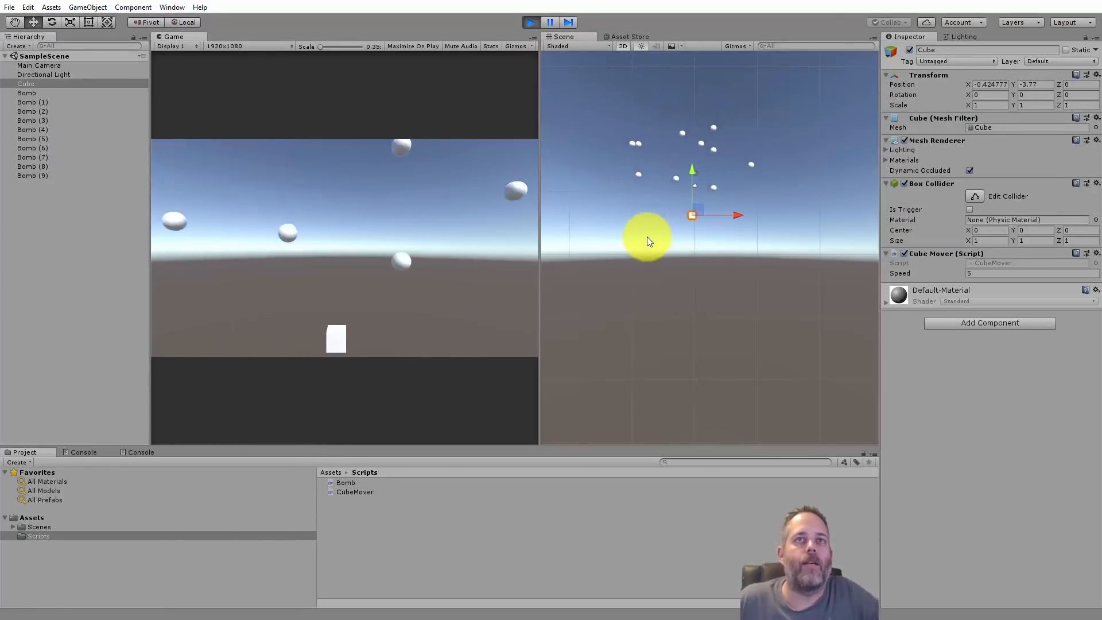
key("Left")
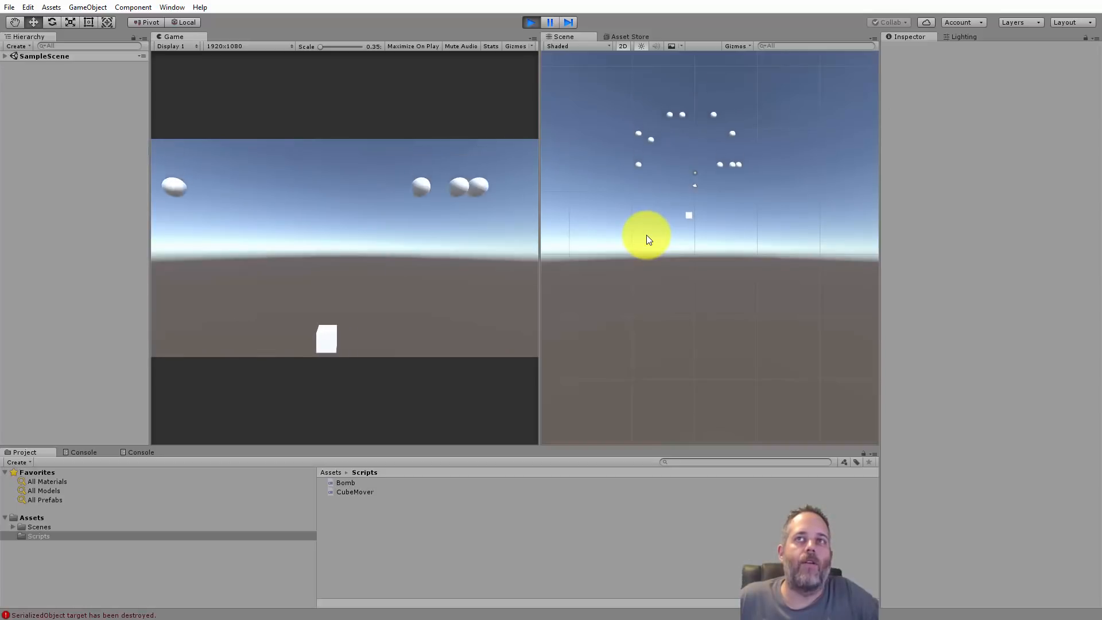
key("Right")
key("Left")
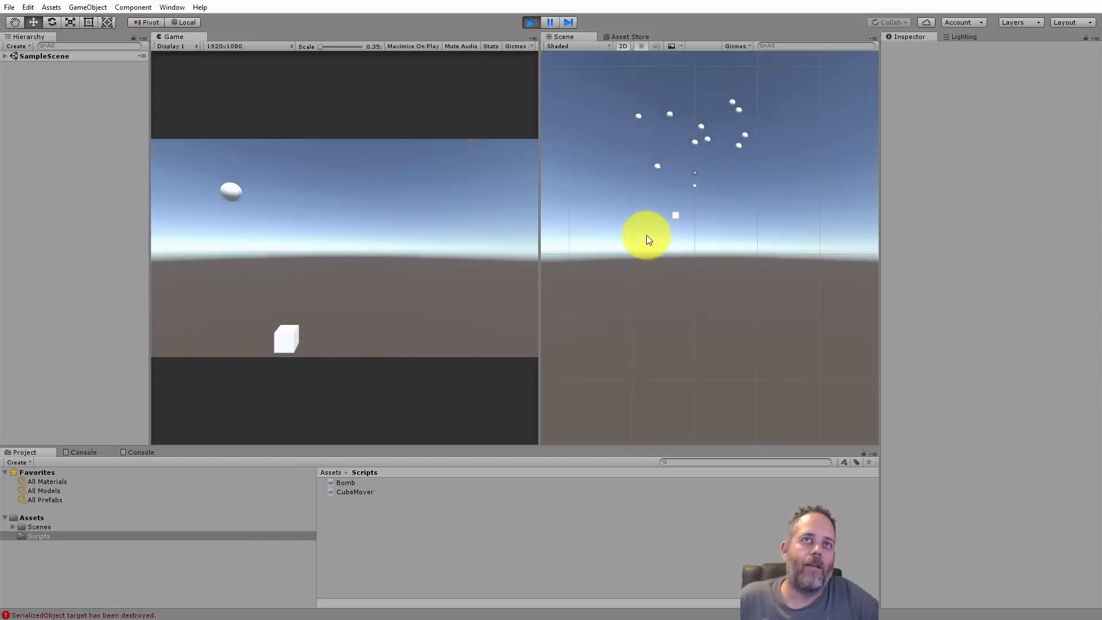
key("Left")
key("Right")
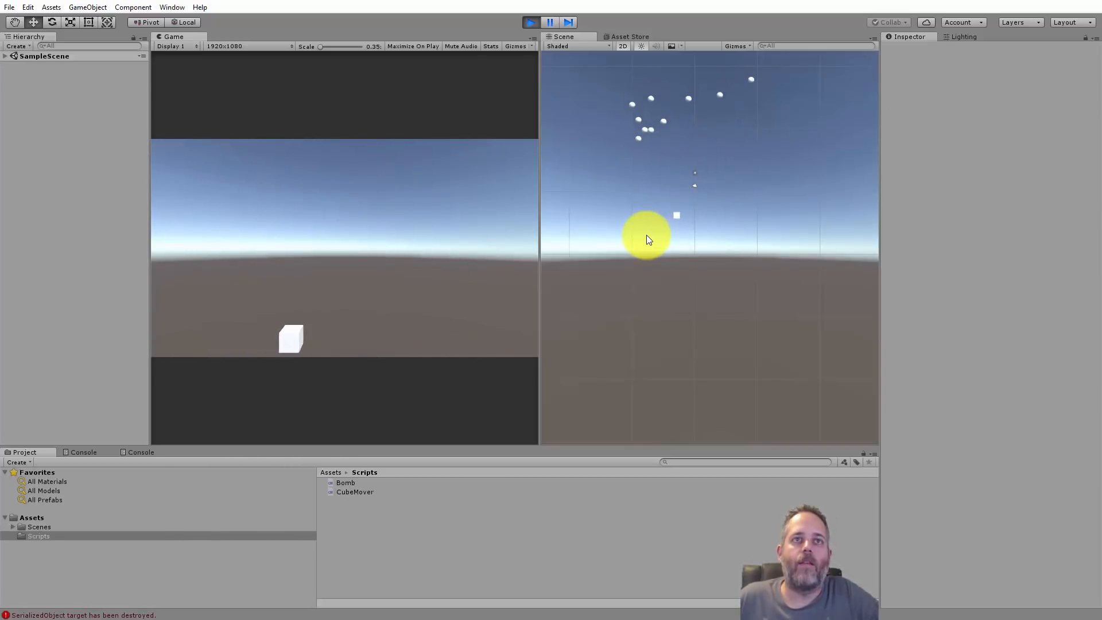
key("Left")
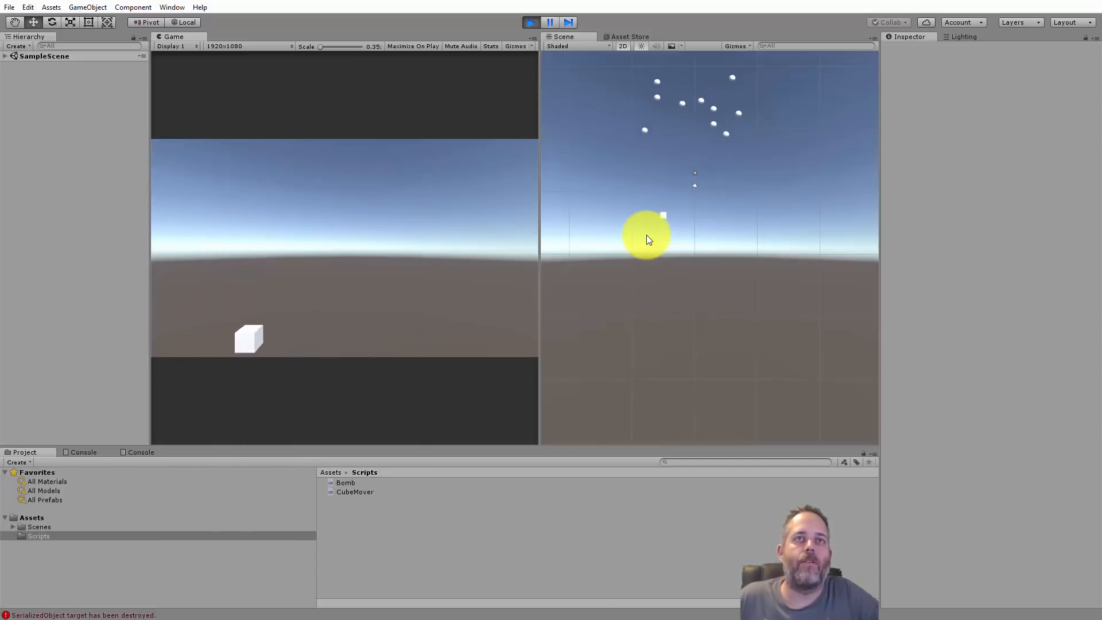
key("Right")
key("Right")
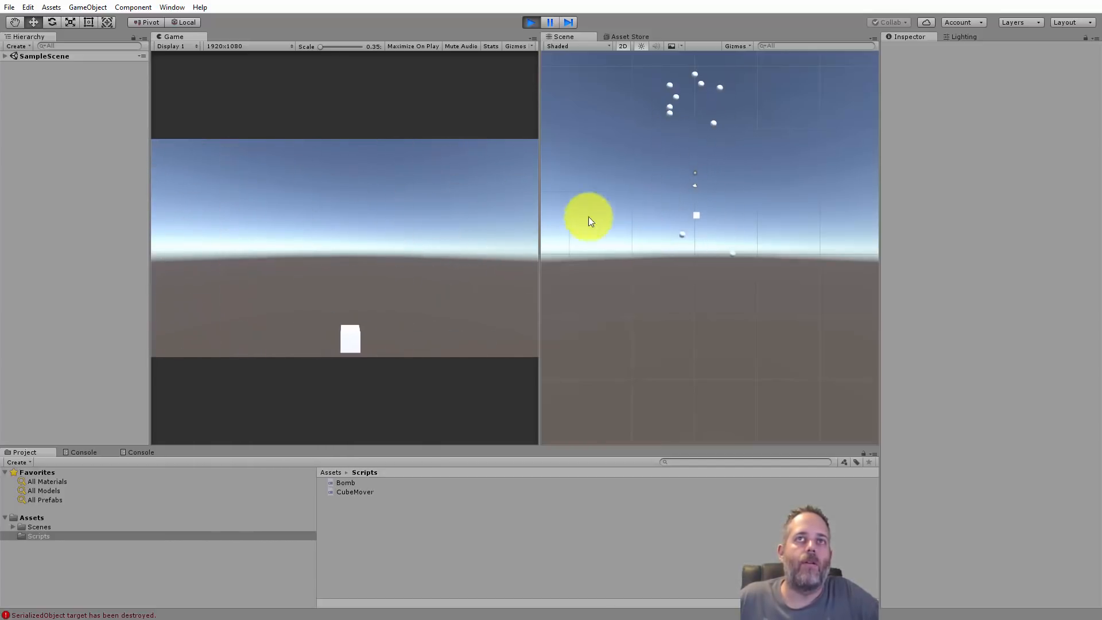
key("Left")
left_click(531, 22)
- Expand the SampleScene hierarchy and set the Cube's Cube Mover speed to 10
left_click(5, 55)
left_click(28, 92)
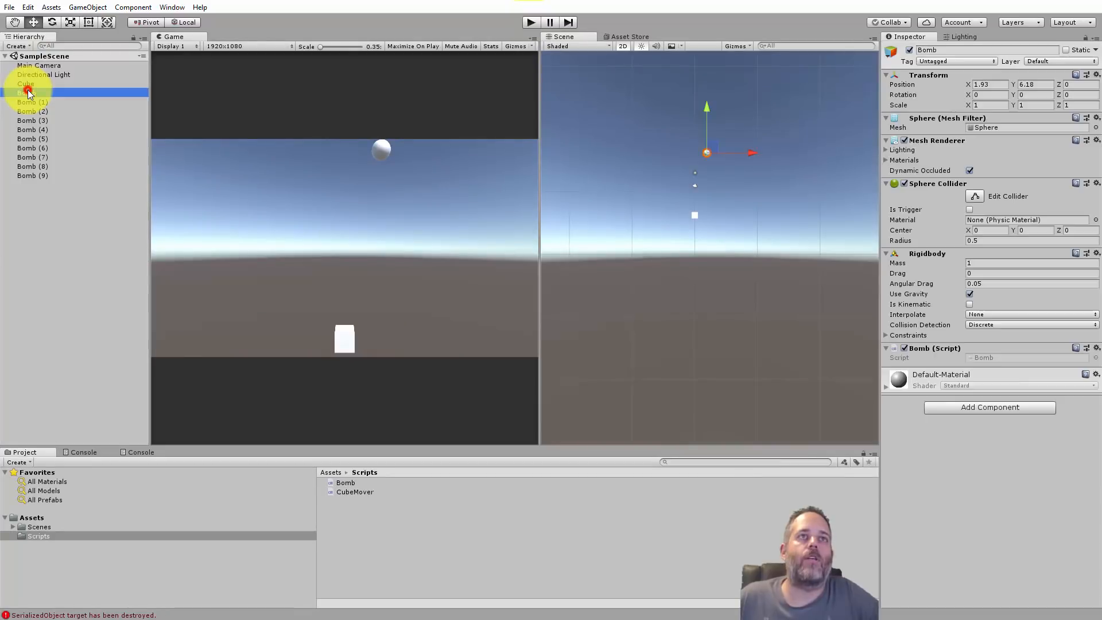
left_click(26, 84)
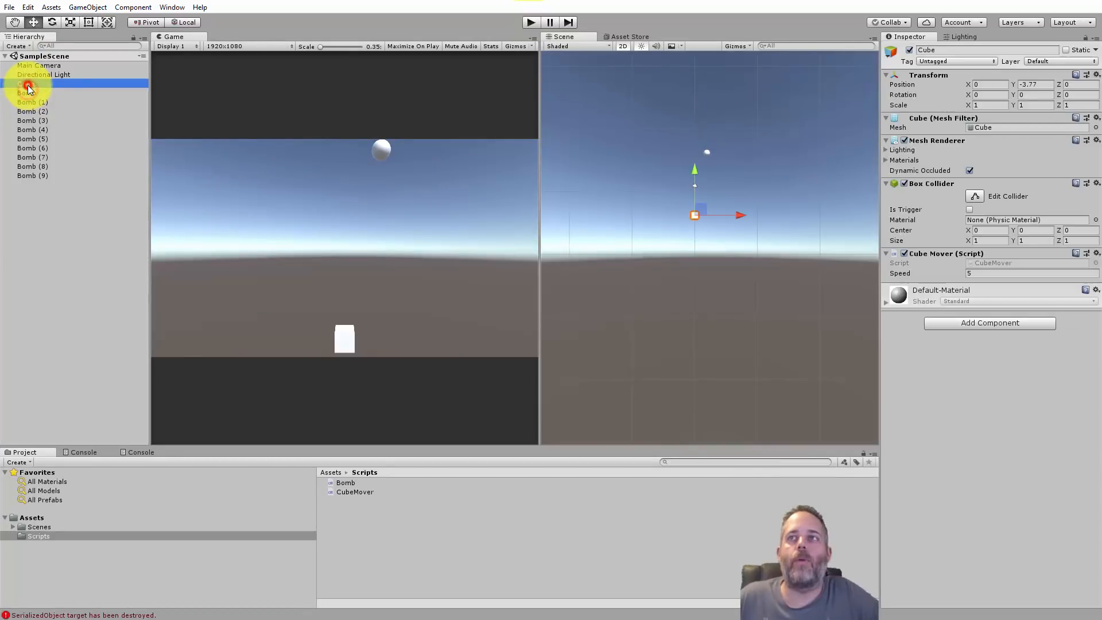
left_click(972, 273)
type("10")
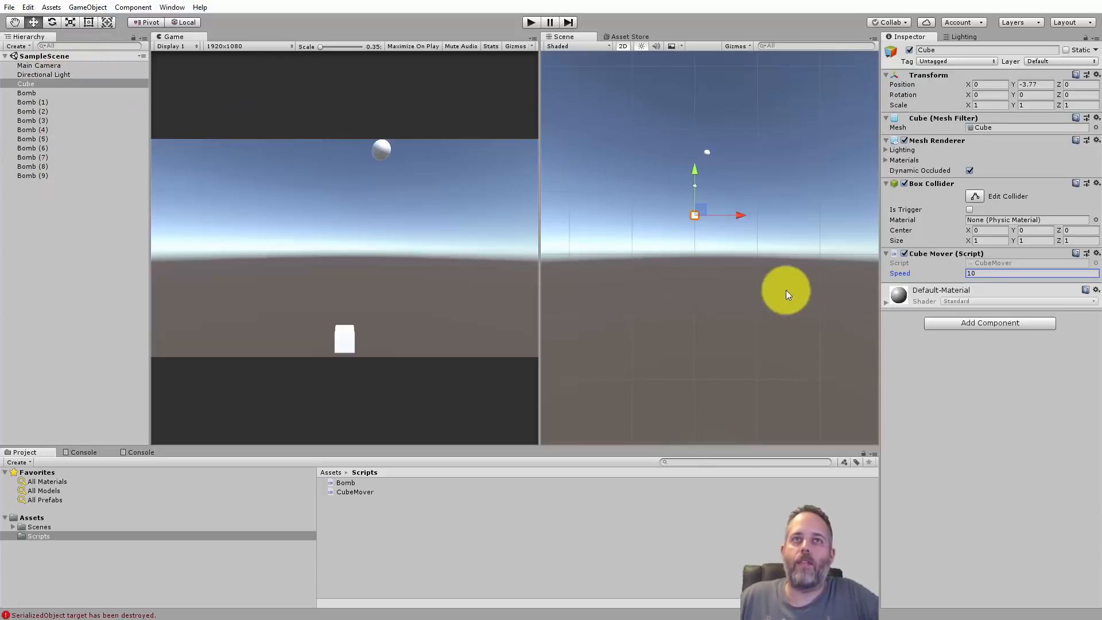
- Spread five stacked bombs apart, placing Bomb (1) at about X -3.86, Y 11.78 and Bomb (3) at about X -2.3, Y 7.28
left_click(44, 166)
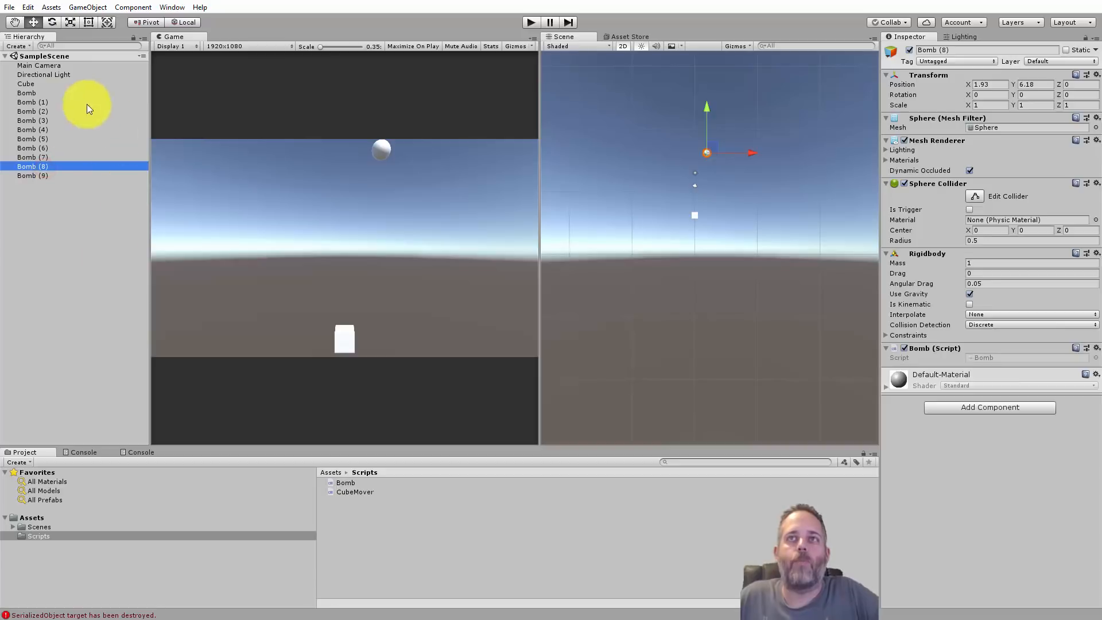
left_click_drag(715, 150, 650, 128)
left_click(340, 171)
left_click(707, 151)
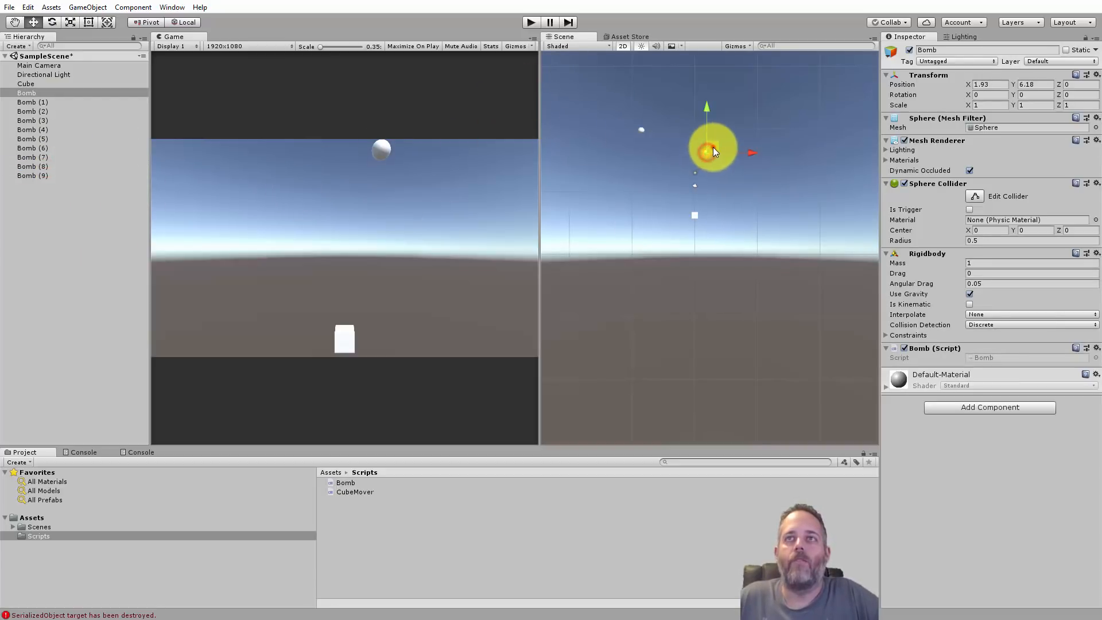
left_click_drag(713, 147, 676, 110)
left_click(707, 151)
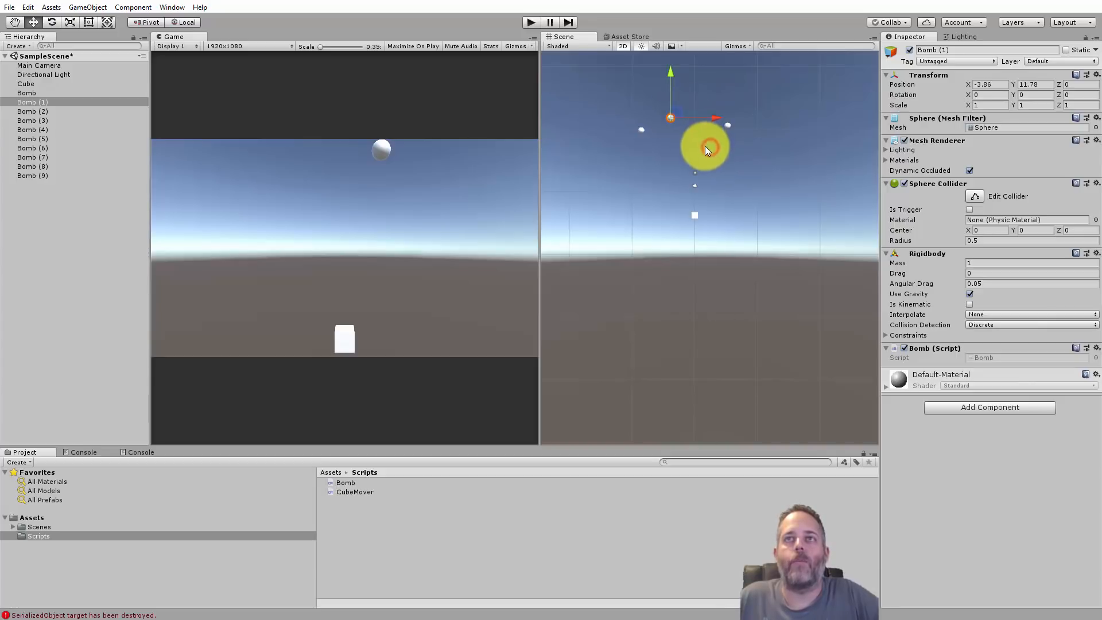
left_click(708, 150)
left_click_drag(712, 145, 686, 142)
left_click(708, 151)
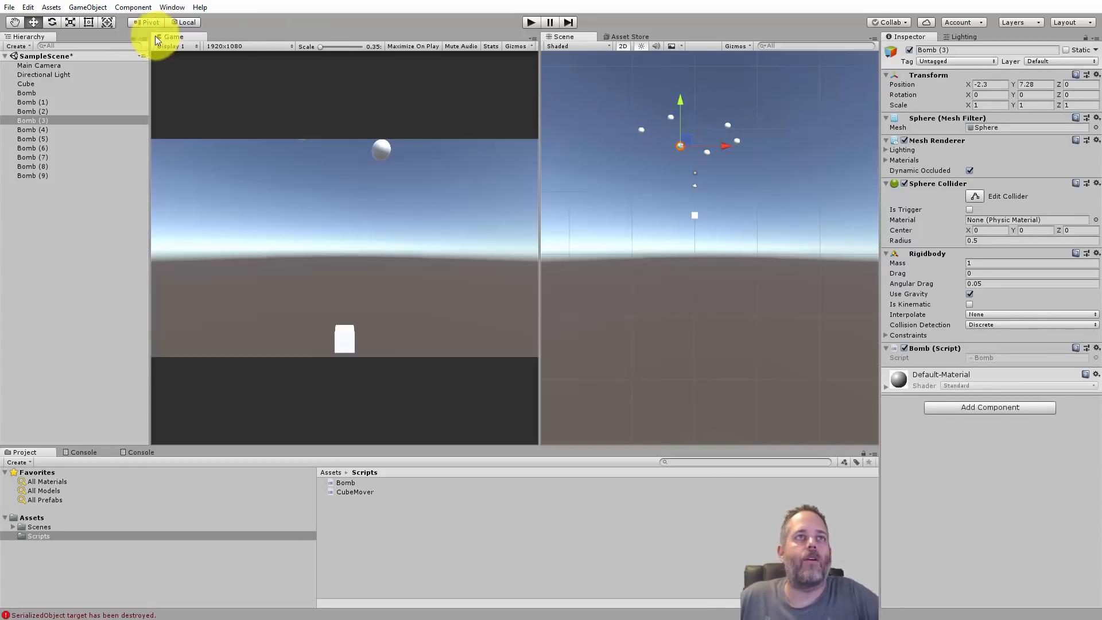
- Move three more stacked bombs to separate higher spots, placing Bomb (6) at about X 4.5, Y 17.39
left_click(43, 139)
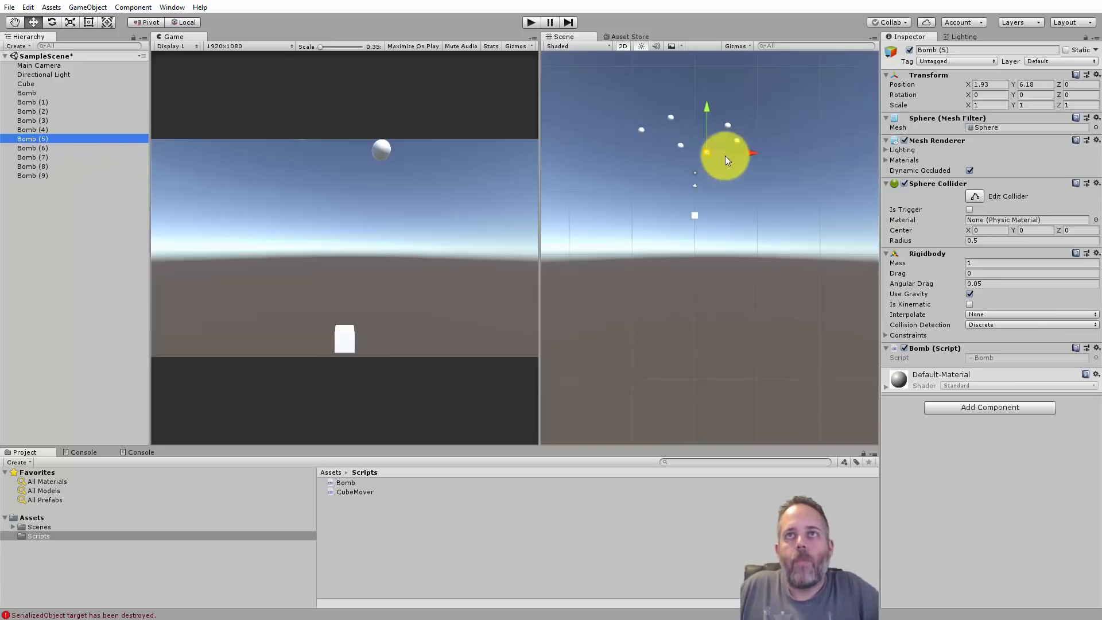
mouse_move(725, 157)
left_mouse_down()
mouse_move(708, 114)
mouse_move(708, 143)
left_mouse_up()
left_click_drag(709, 150, 677, 98)
left_click(708, 153)
left_click_drag(709, 154, 727, 77)
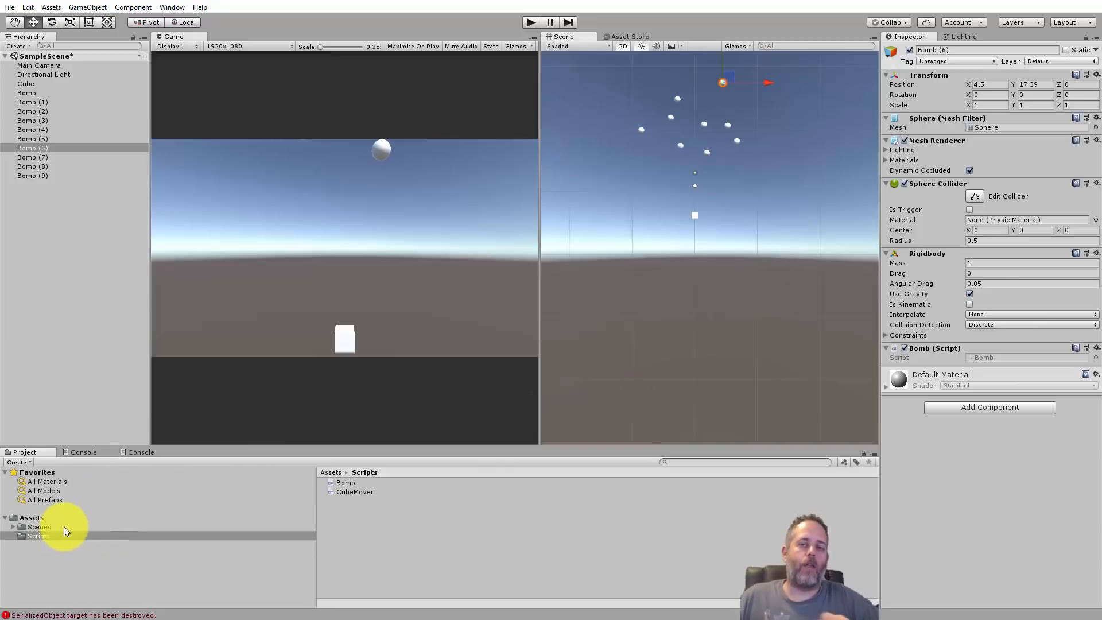
- Show the Scripts folder in File Explorer, inspect the Scenes and SampleScene folder contents, and return to Unity
left_click(379, 526)
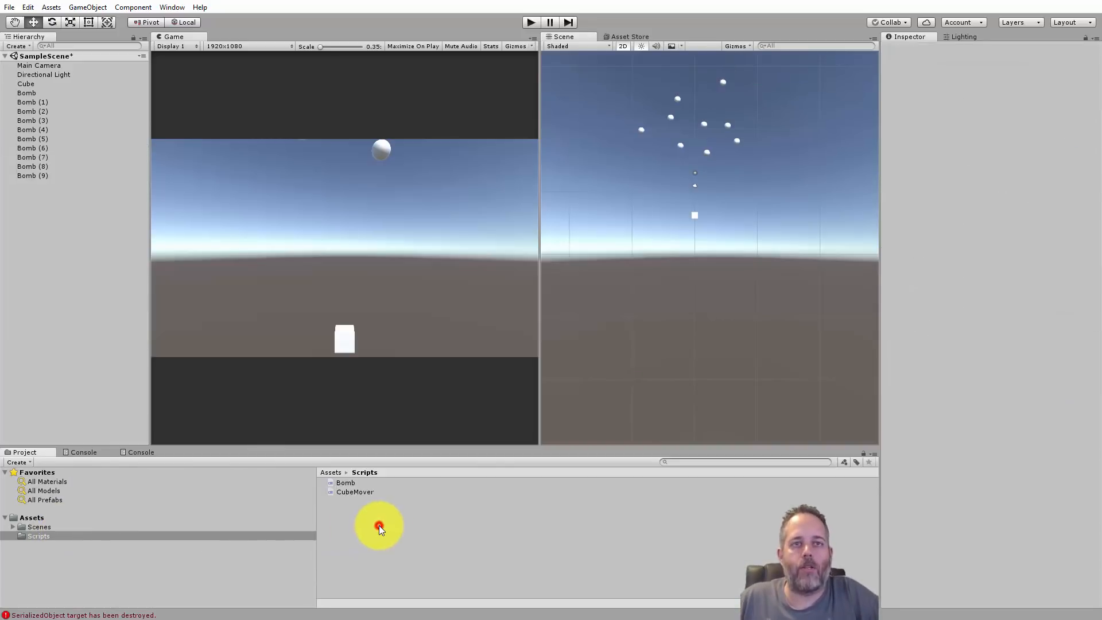
right_click(379, 525)
left_click(396, 545)
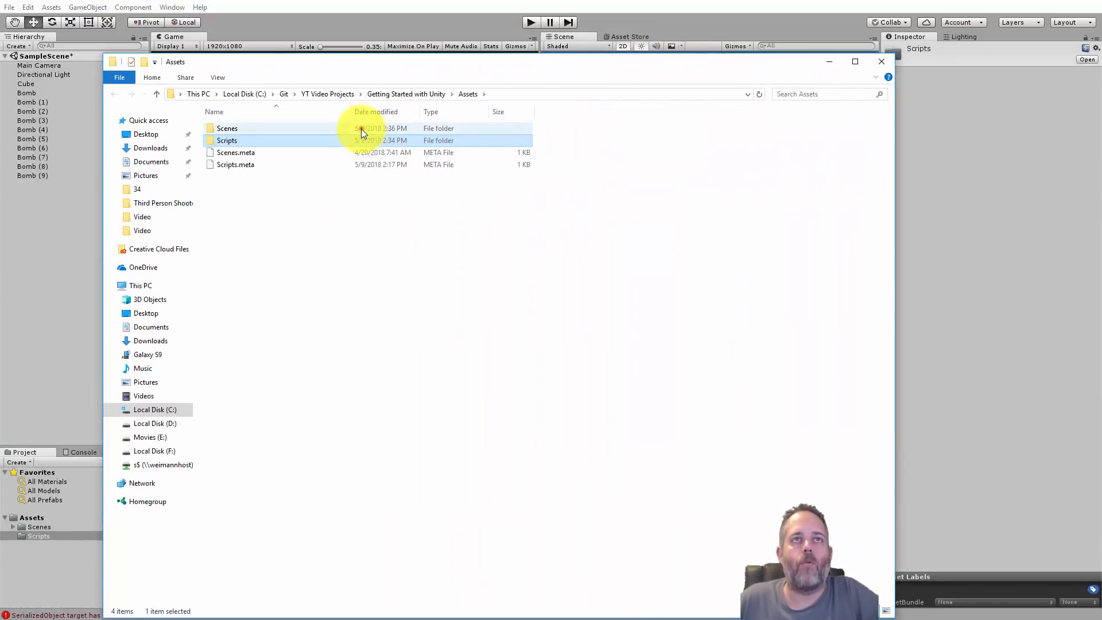
double_click(360, 128)
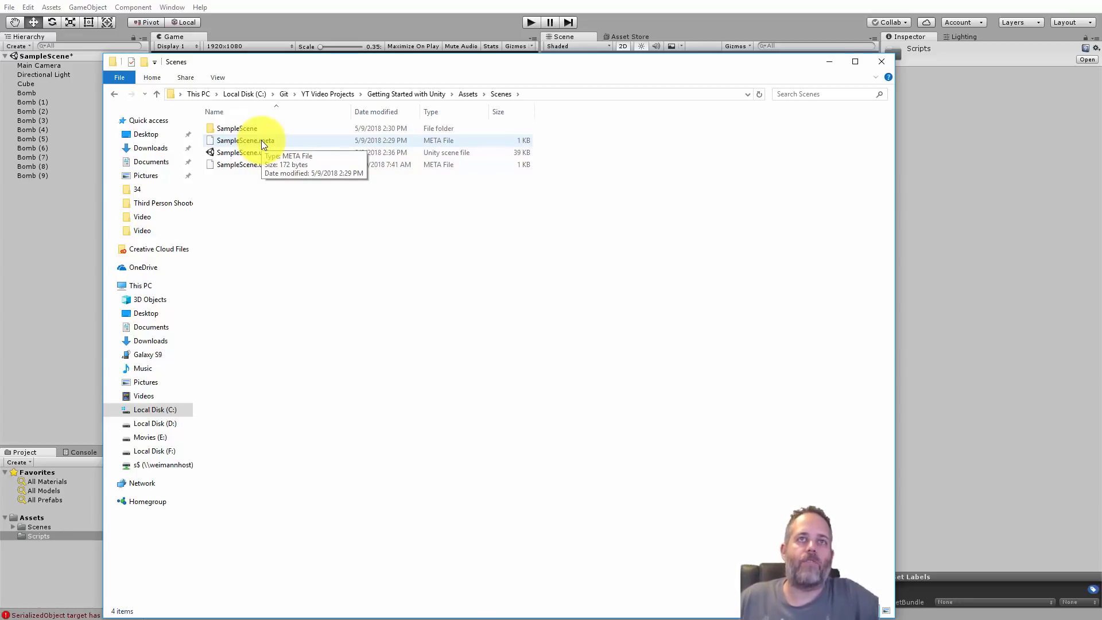
double_click(244, 128)
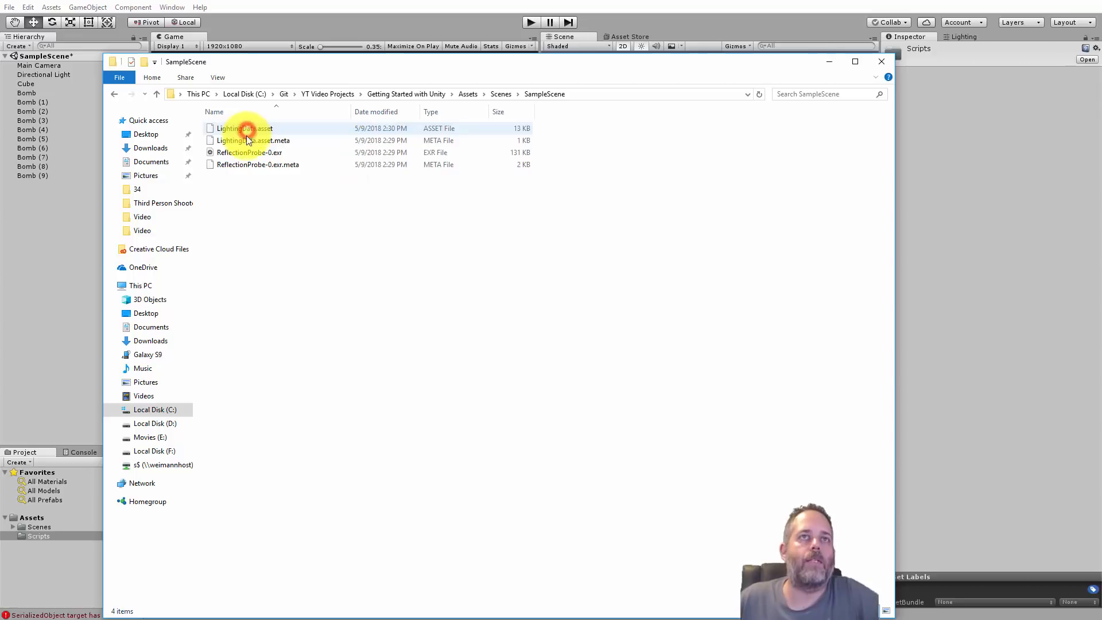
left_click(501, 96)
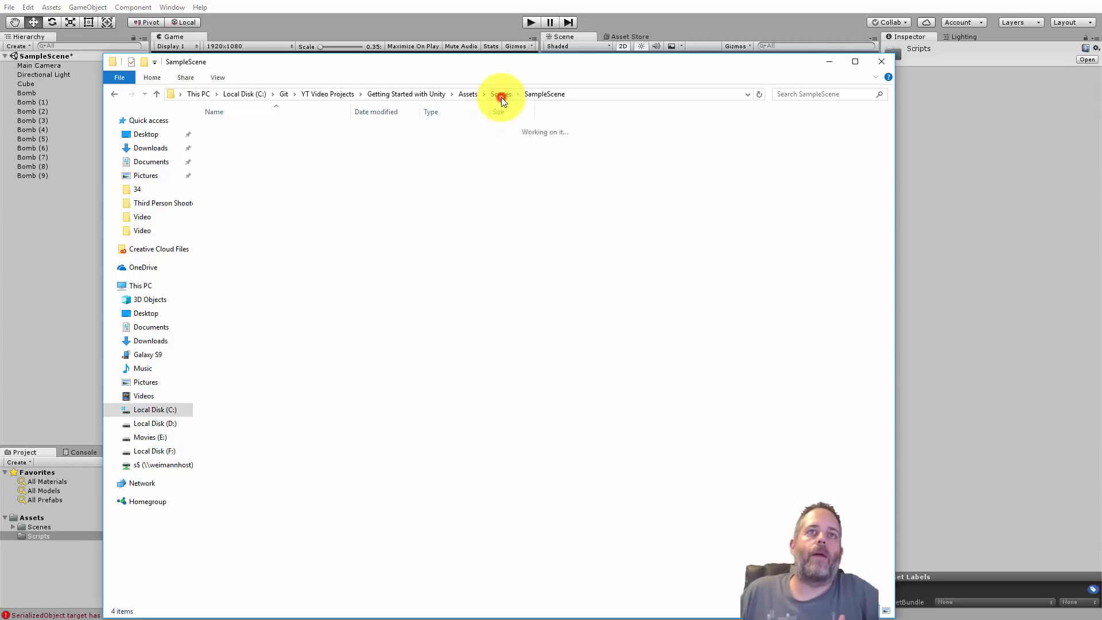
left_click(466, 94)
left_click(829, 62)
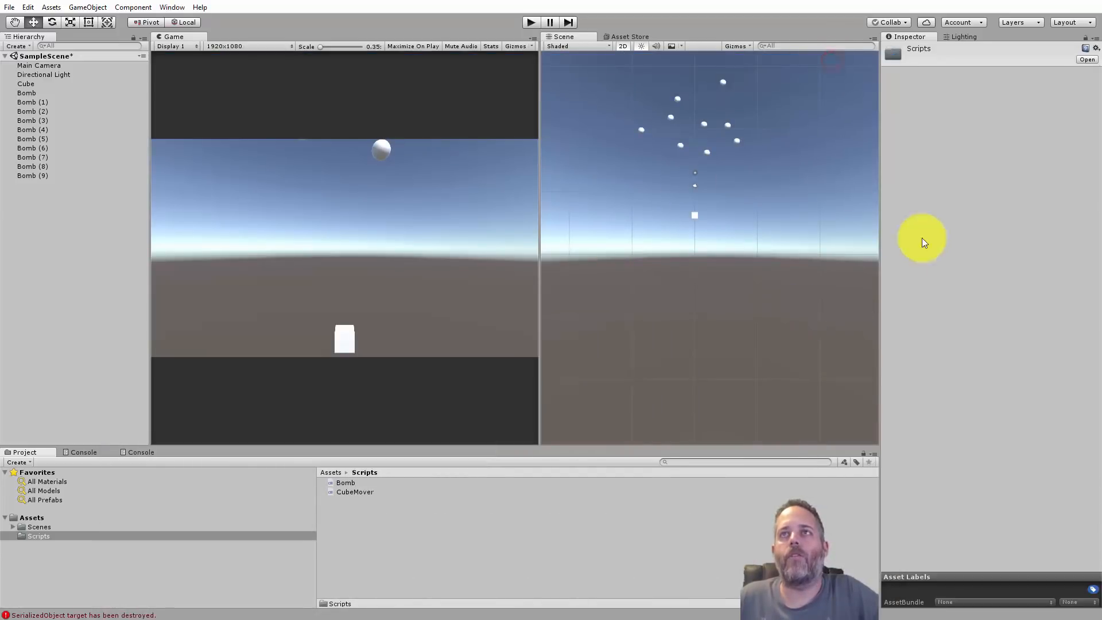
- Select Bomb (3) in the scene hierarchy and open the scene's lighting settings
left_click(30, 119)
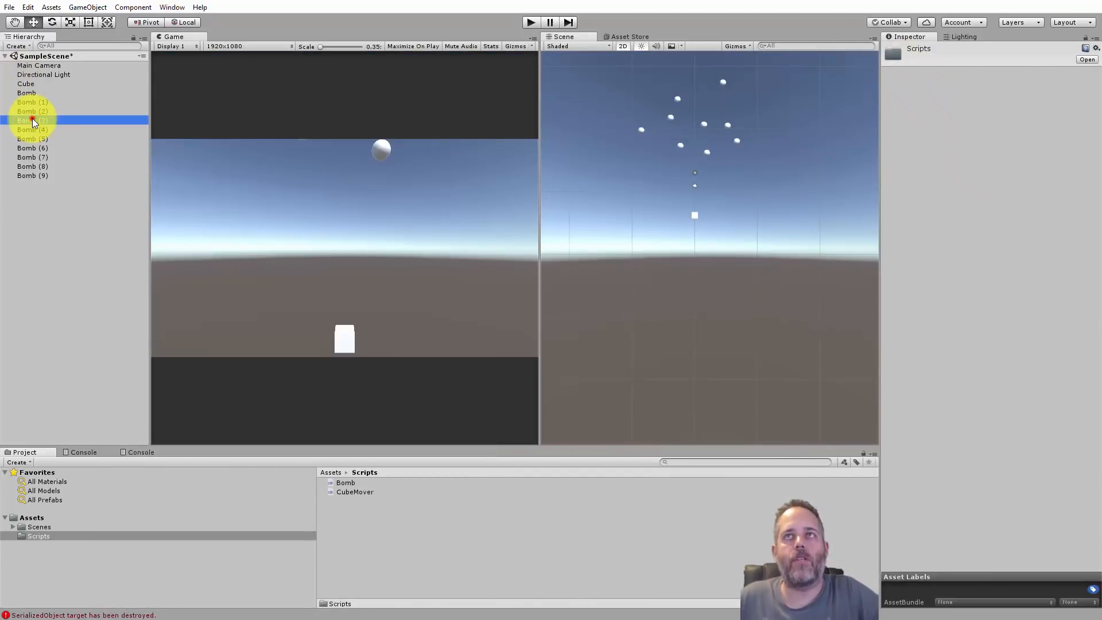
left_click(959, 38)
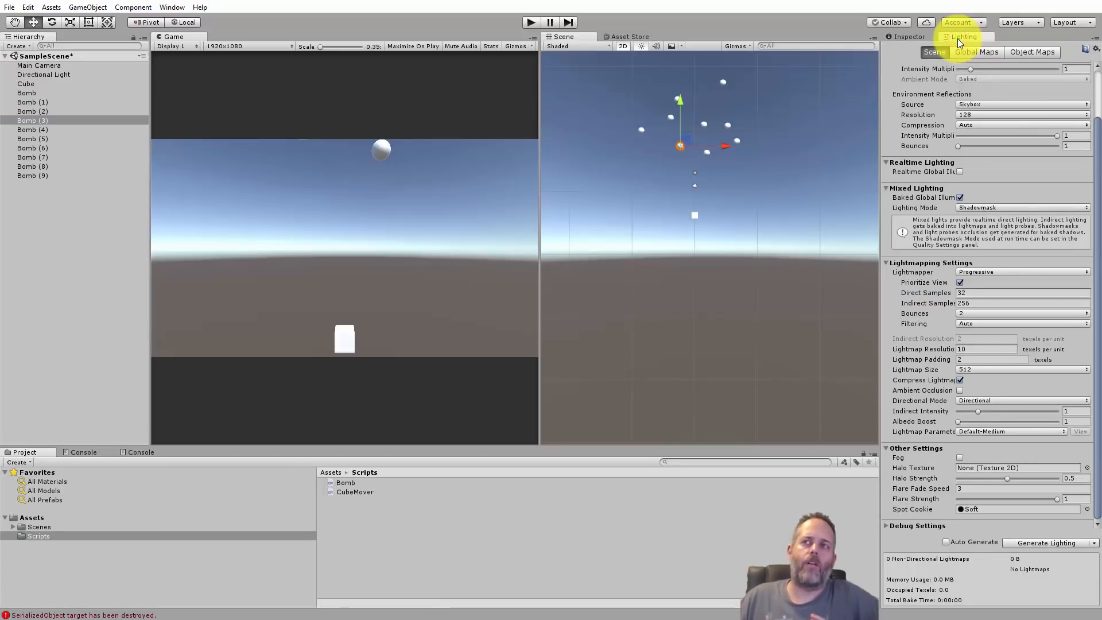